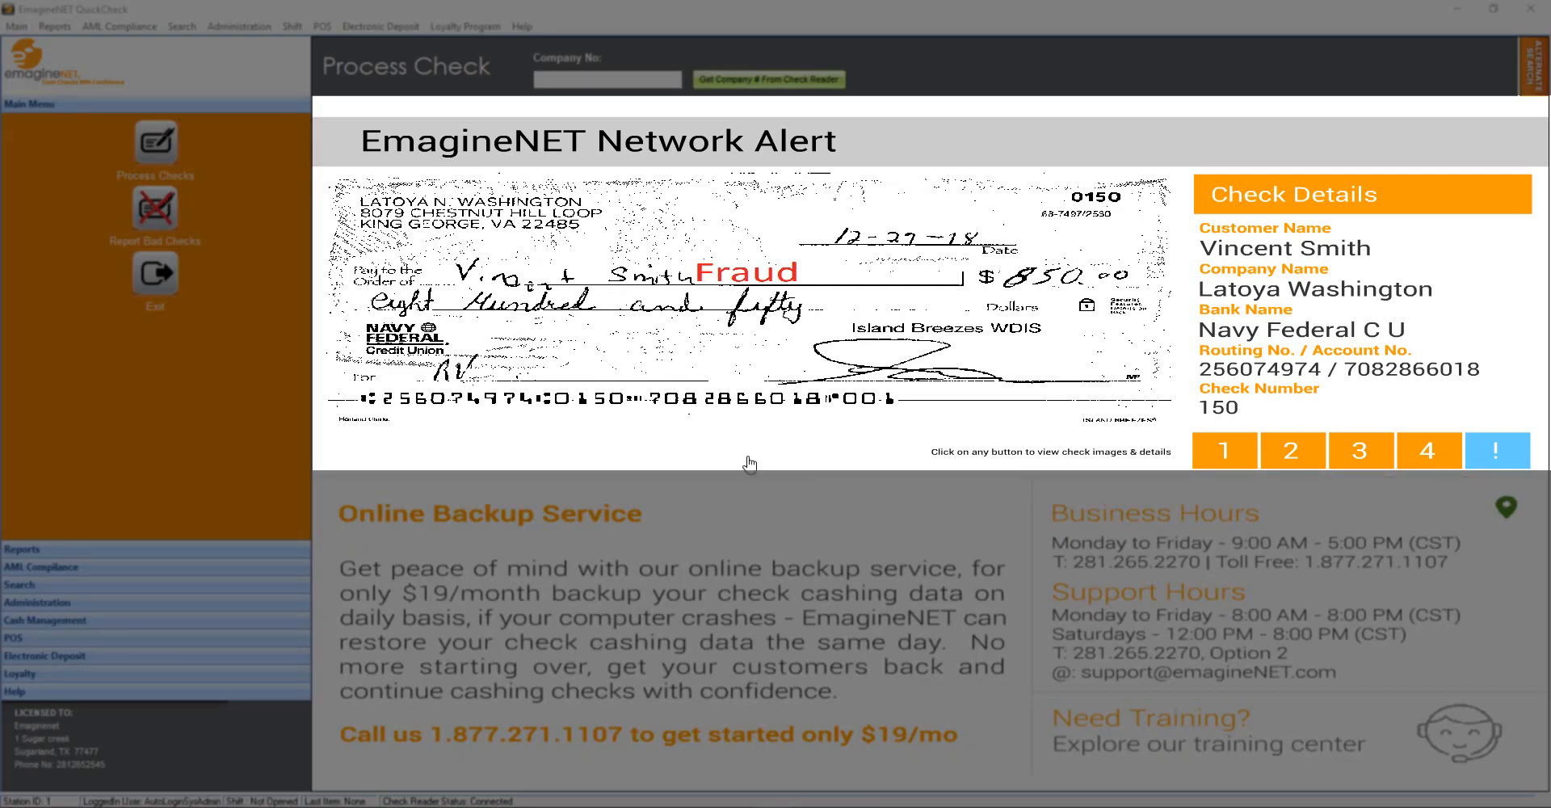
Page through flagged checks 2, 3 and 4, then return to the first check
{"action": "left_click", "coordinate": [1290, 456]}
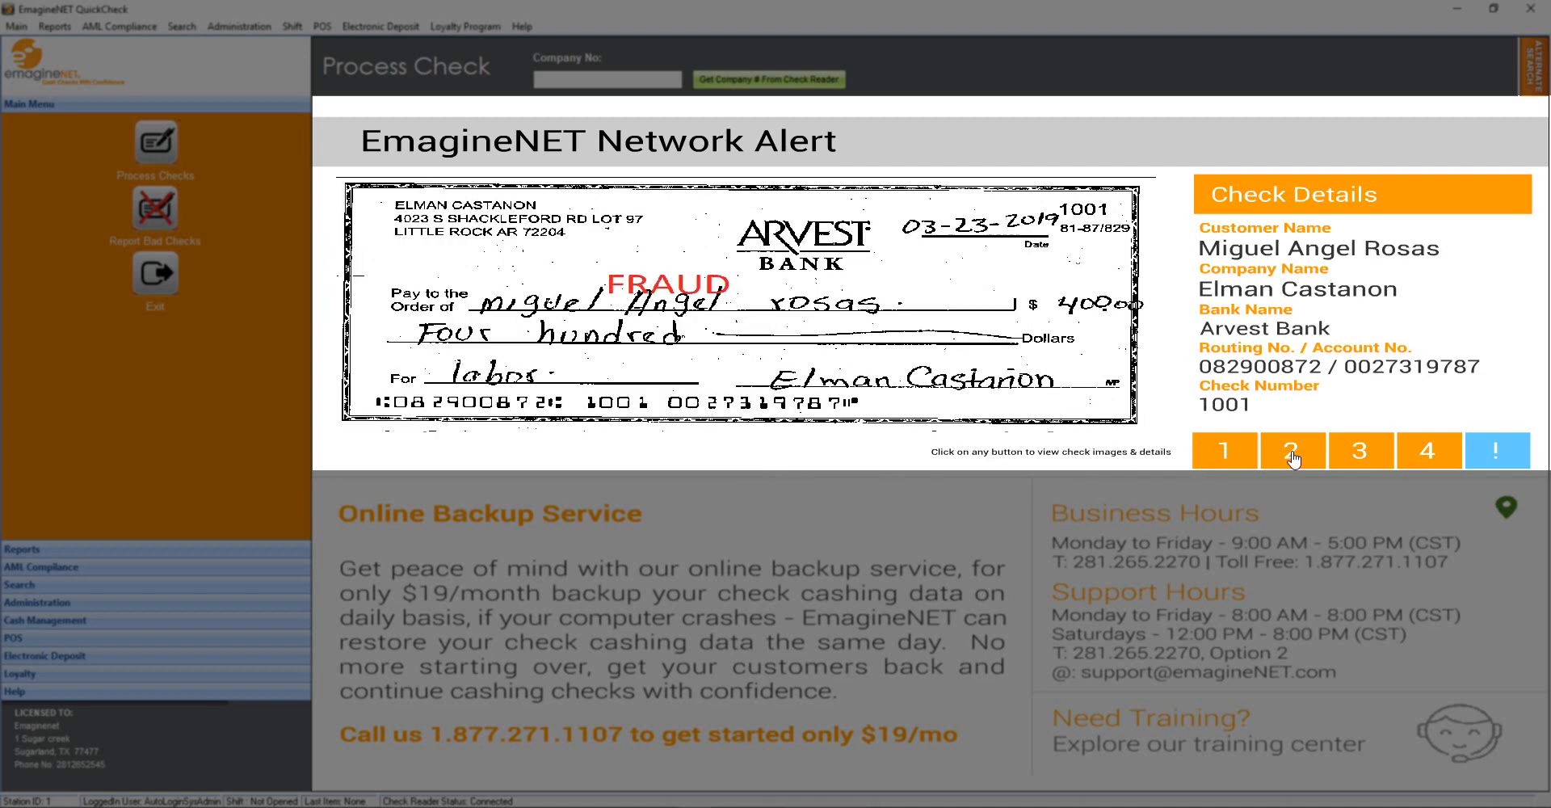
{"action": "left_click", "coordinate": [1360, 458]}
{"action": "left_click", "coordinate": [1414, 458]}
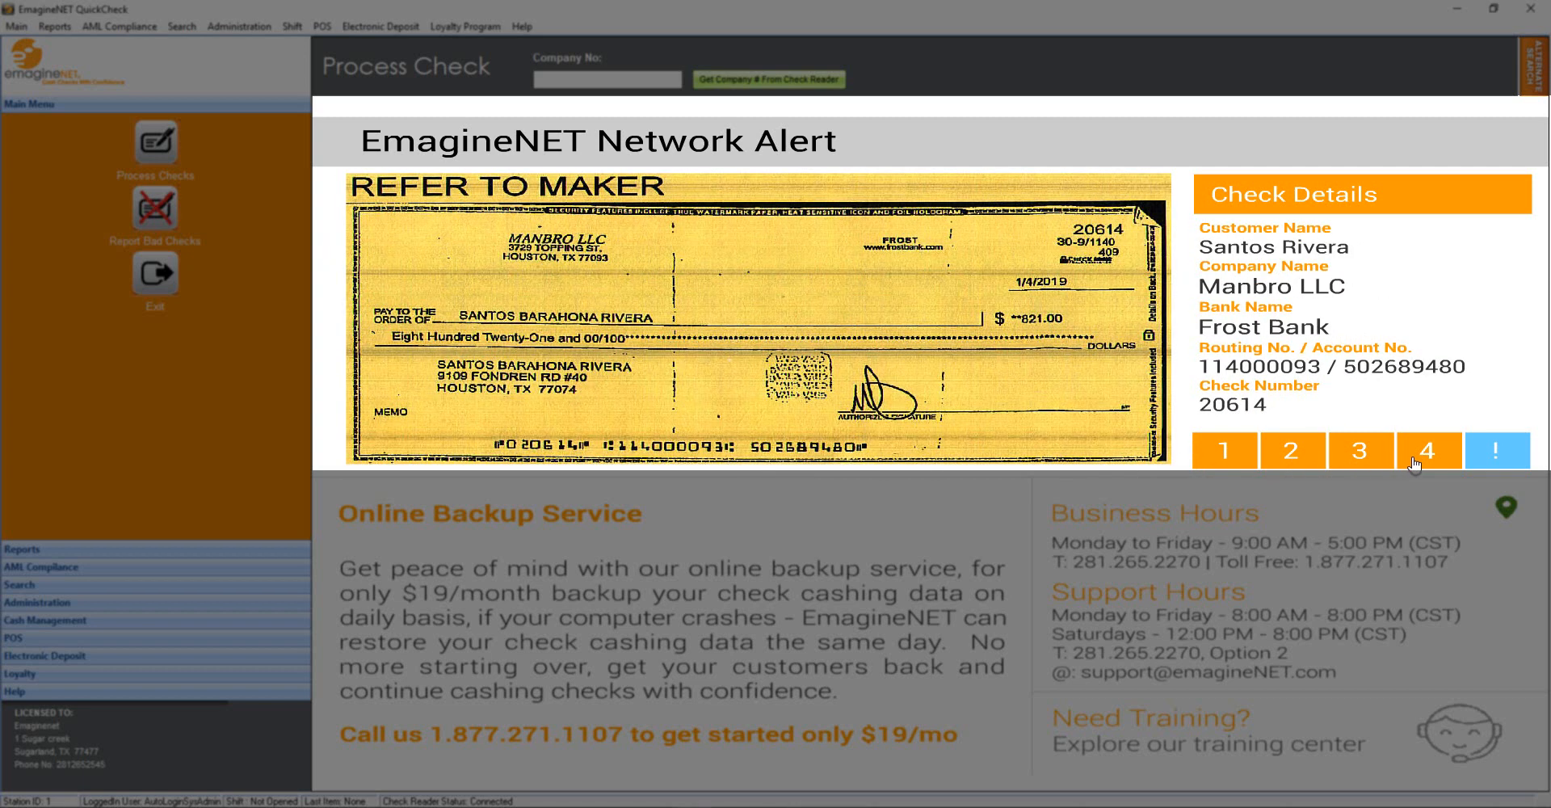
{"action": "left_click", "coordinate": [1244, 463]}
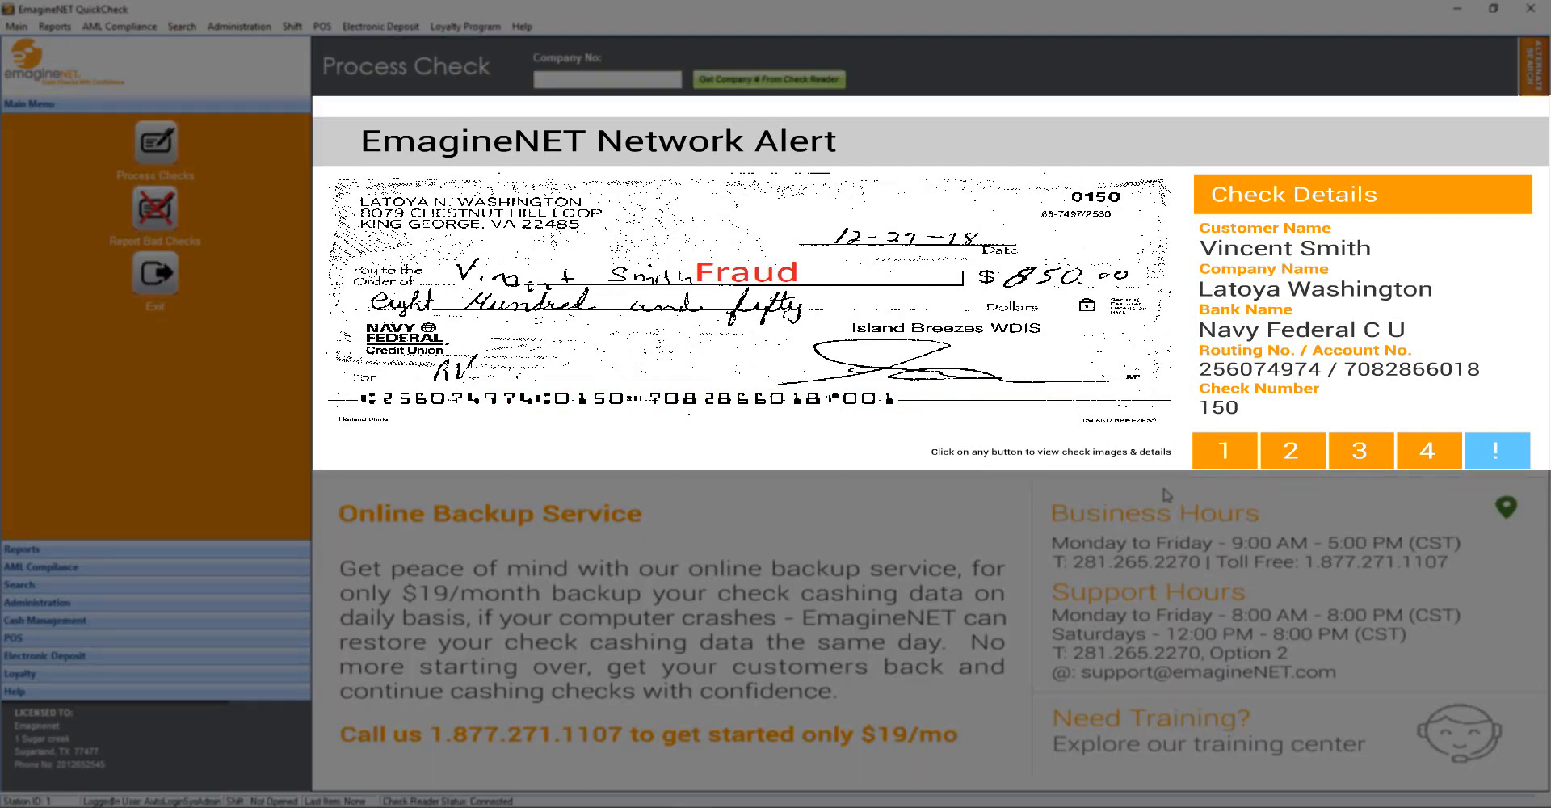
Review the flagged checks 2–4 again, then bring up the Upgrade QuickCheck Software notice
{"action": "left_click", "coordinate": [1283, 457]}
{"action": "left_click", "coordinate": [1375, 460]}
{"action": "left_click", "coordinate": [1413, 458]}
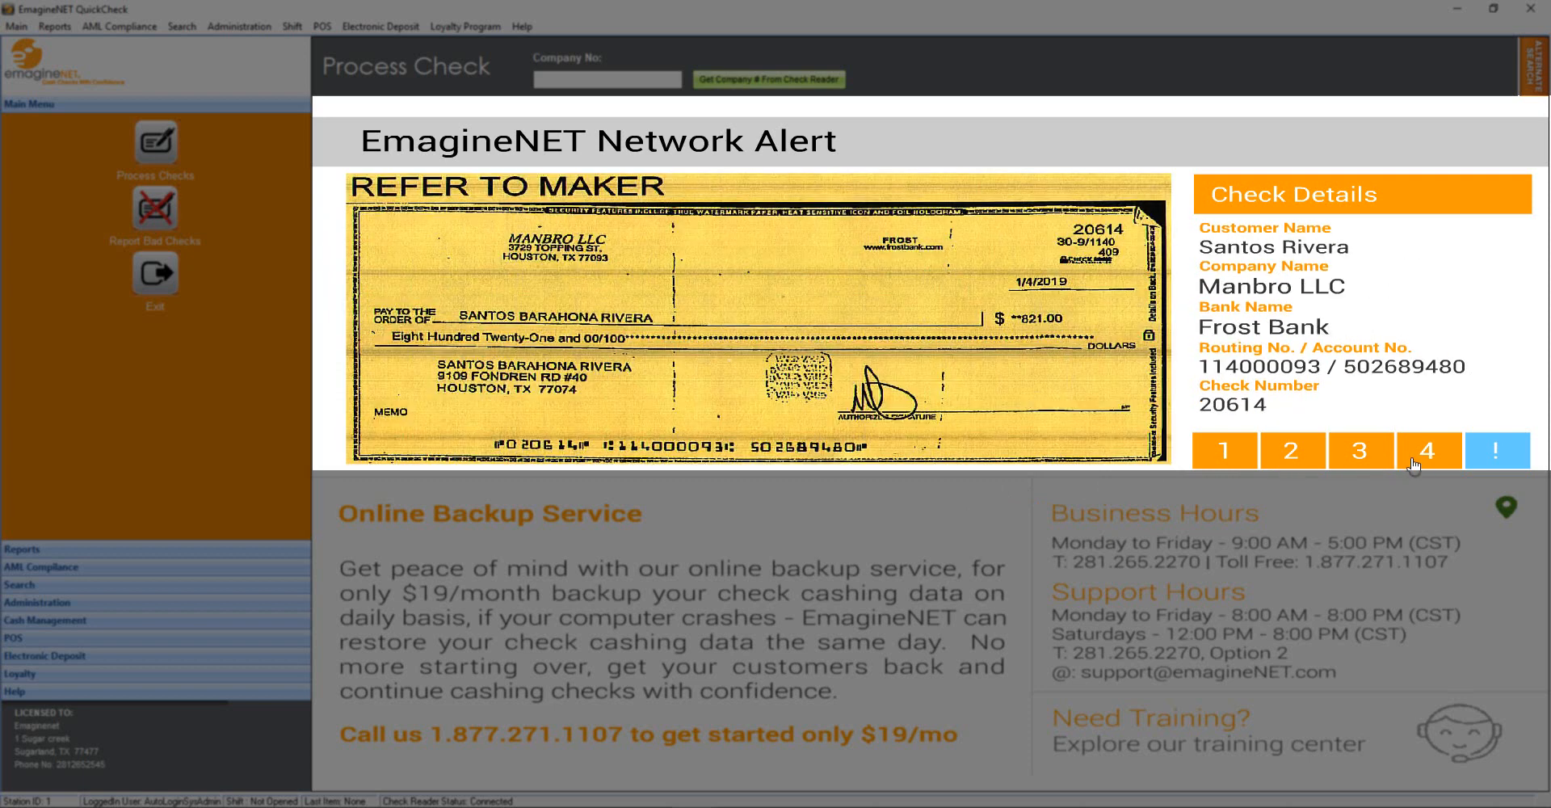
{"action": "left_click", "coordinate": [1229, 464]}
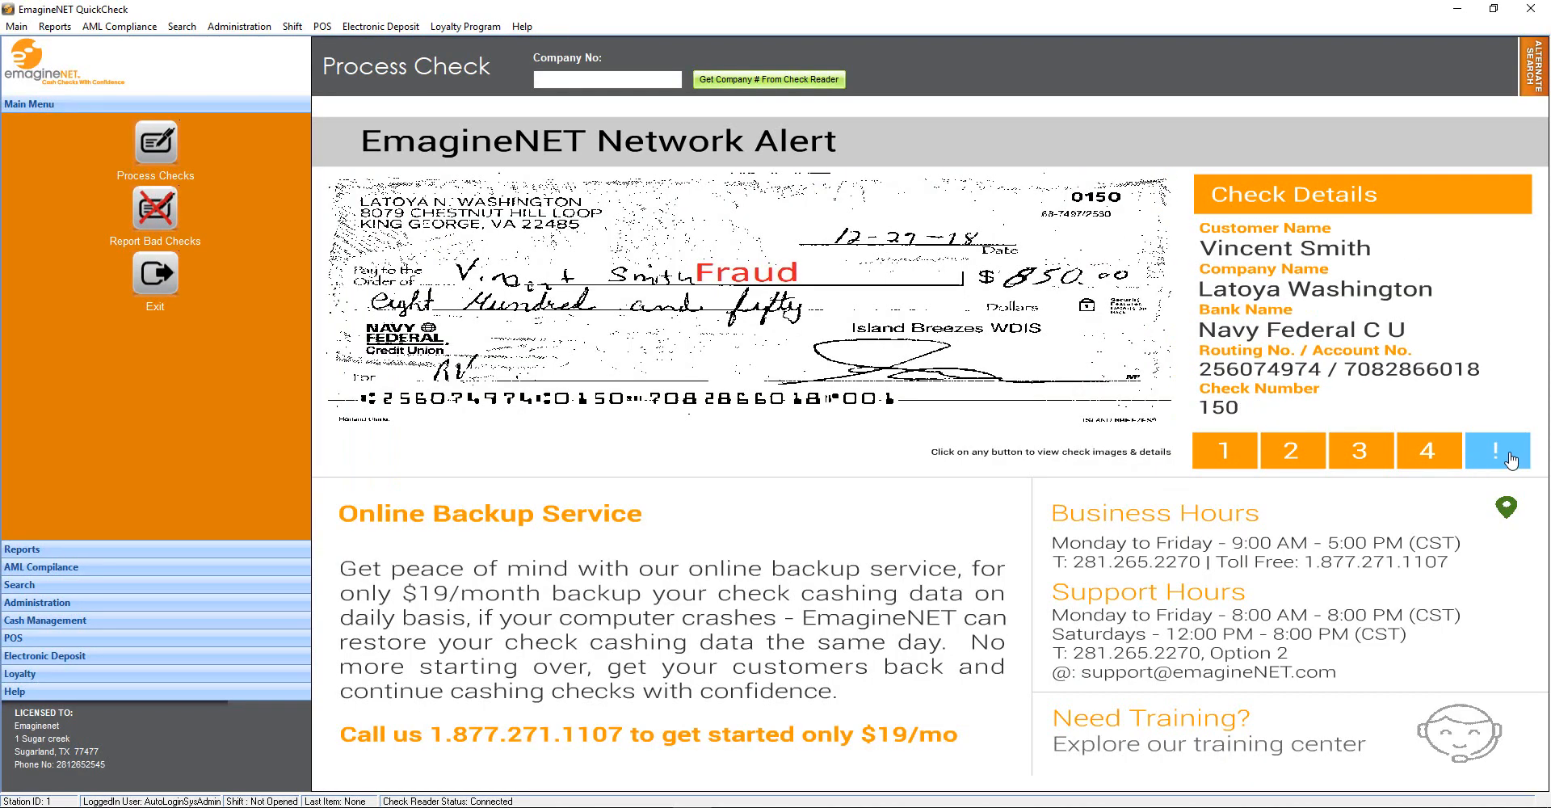
{"action": "left_click", "coordinate": [1508, 457]}
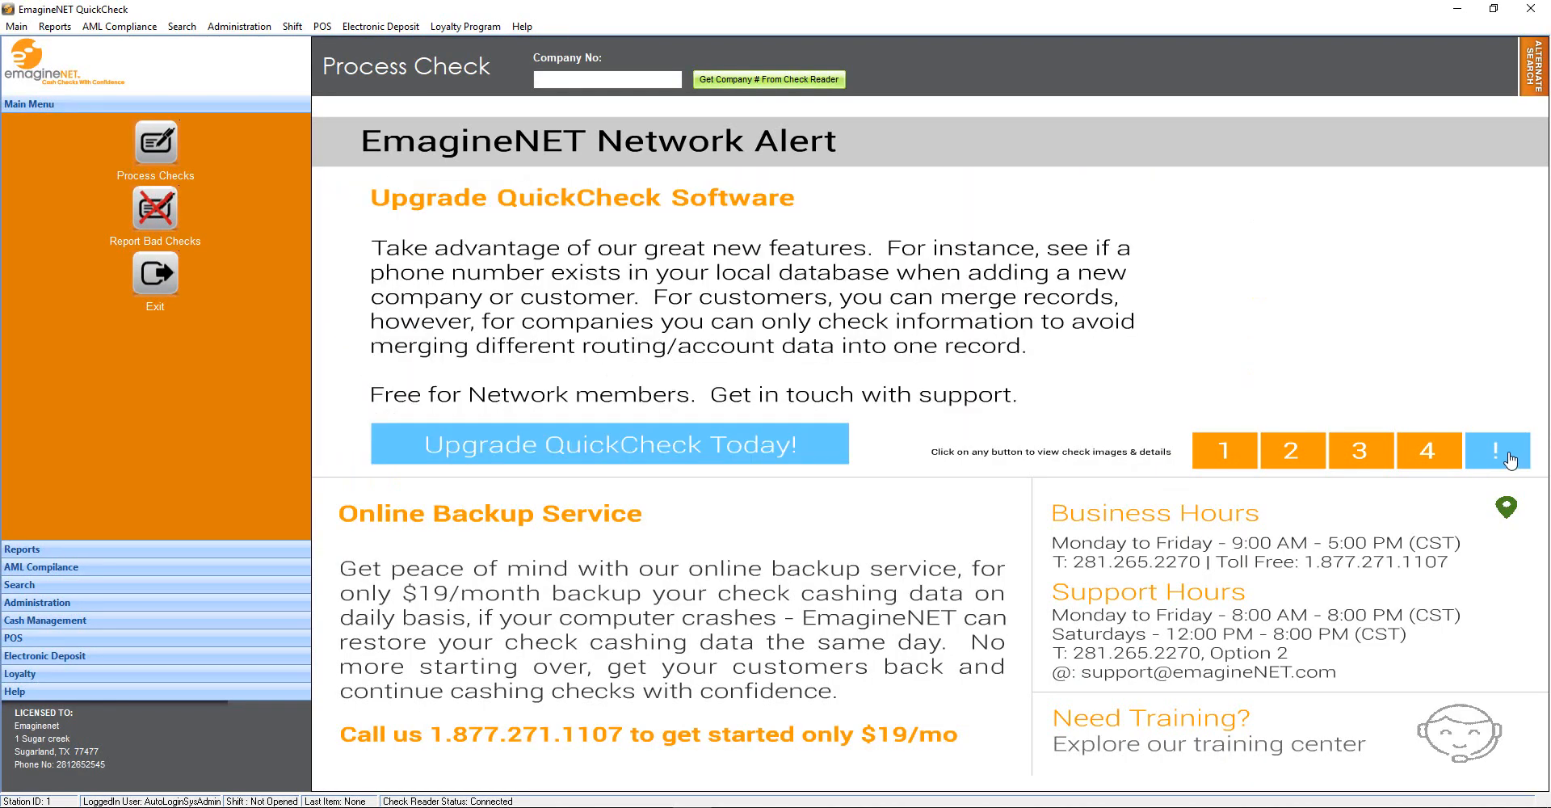
Revisit the first alert and upgrade notice, then expand Reports, AML Compliance, Search and Administration
{"action": "left_click", "coordinate": [1222, 458]}
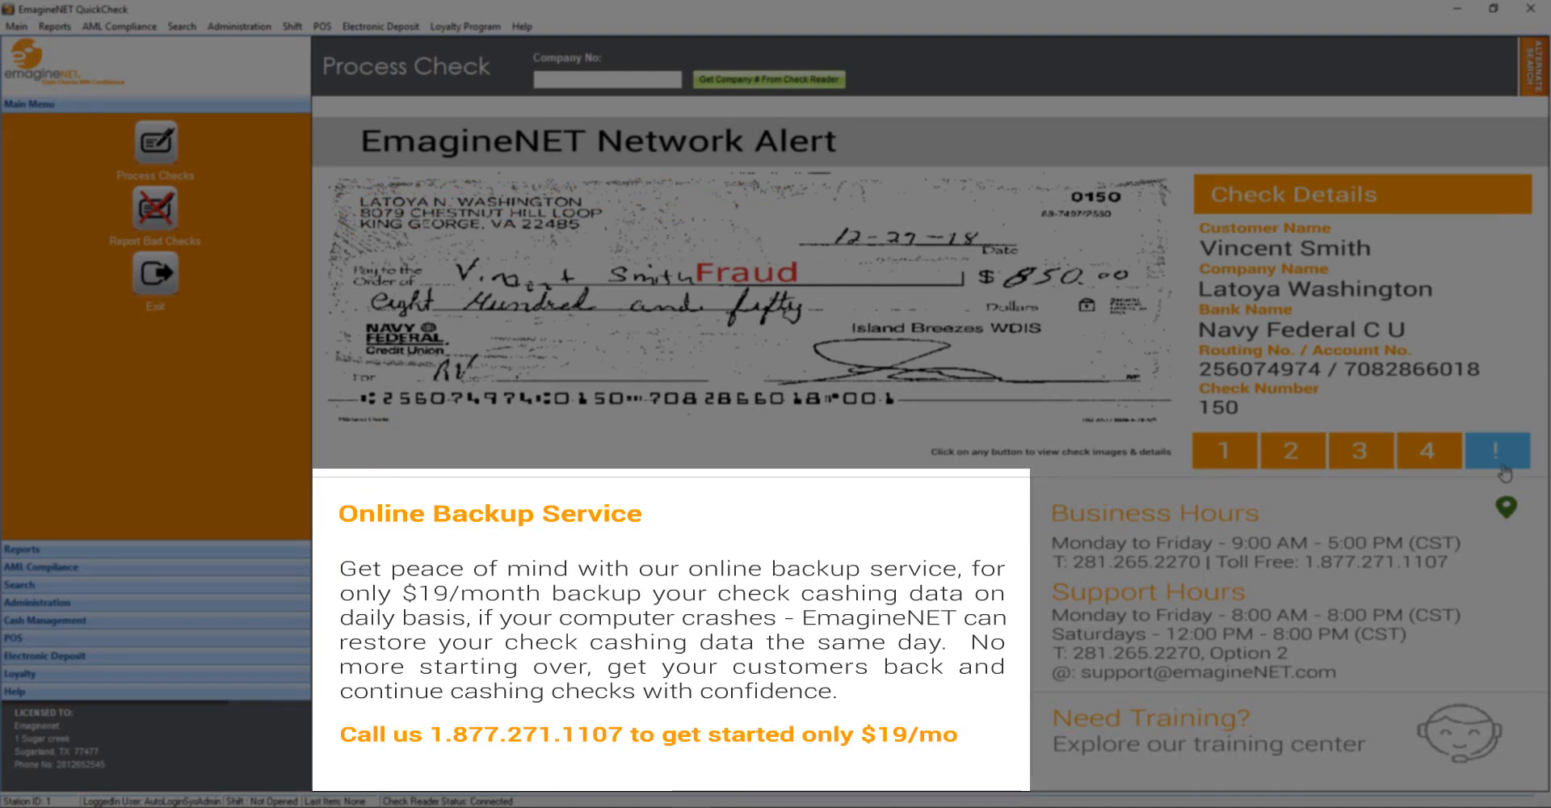
{"action": "left_click", "coordinate": [1500, 467]}
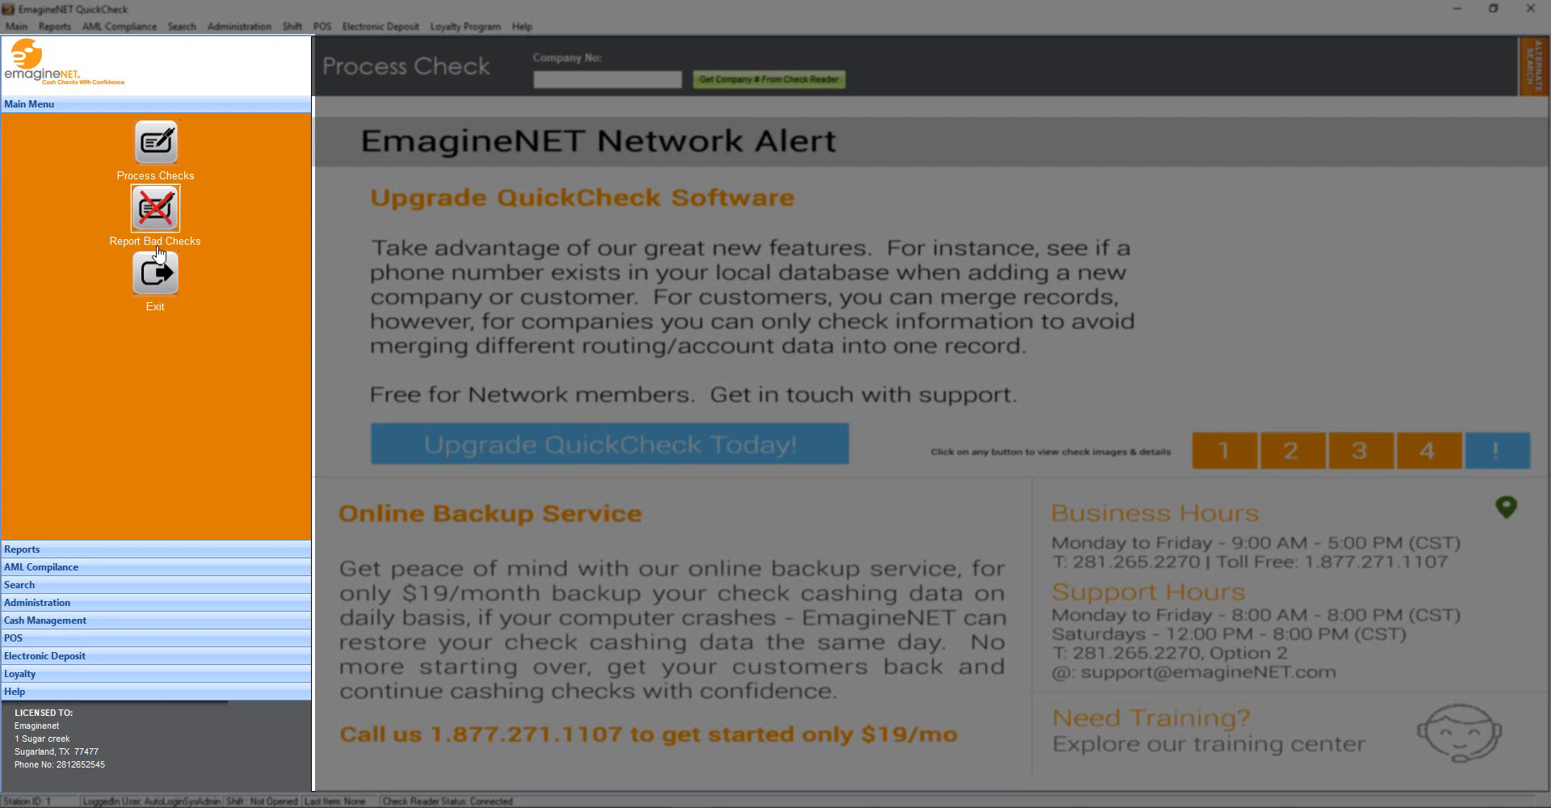
{"action": "left_click", "coordinate": [76, 551]}
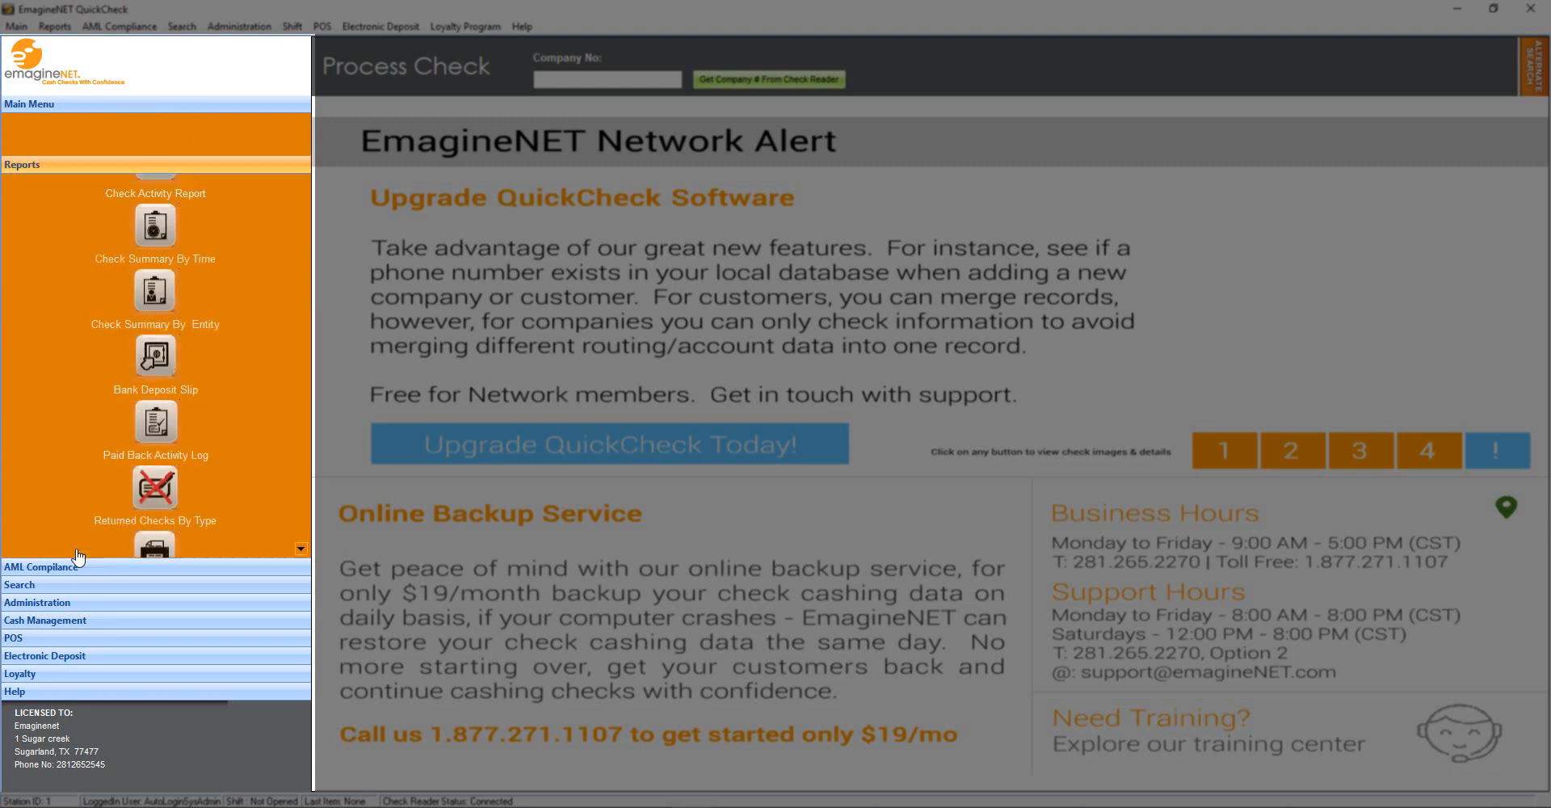
{"action": "left_click", "coordinate": [78, 565]}
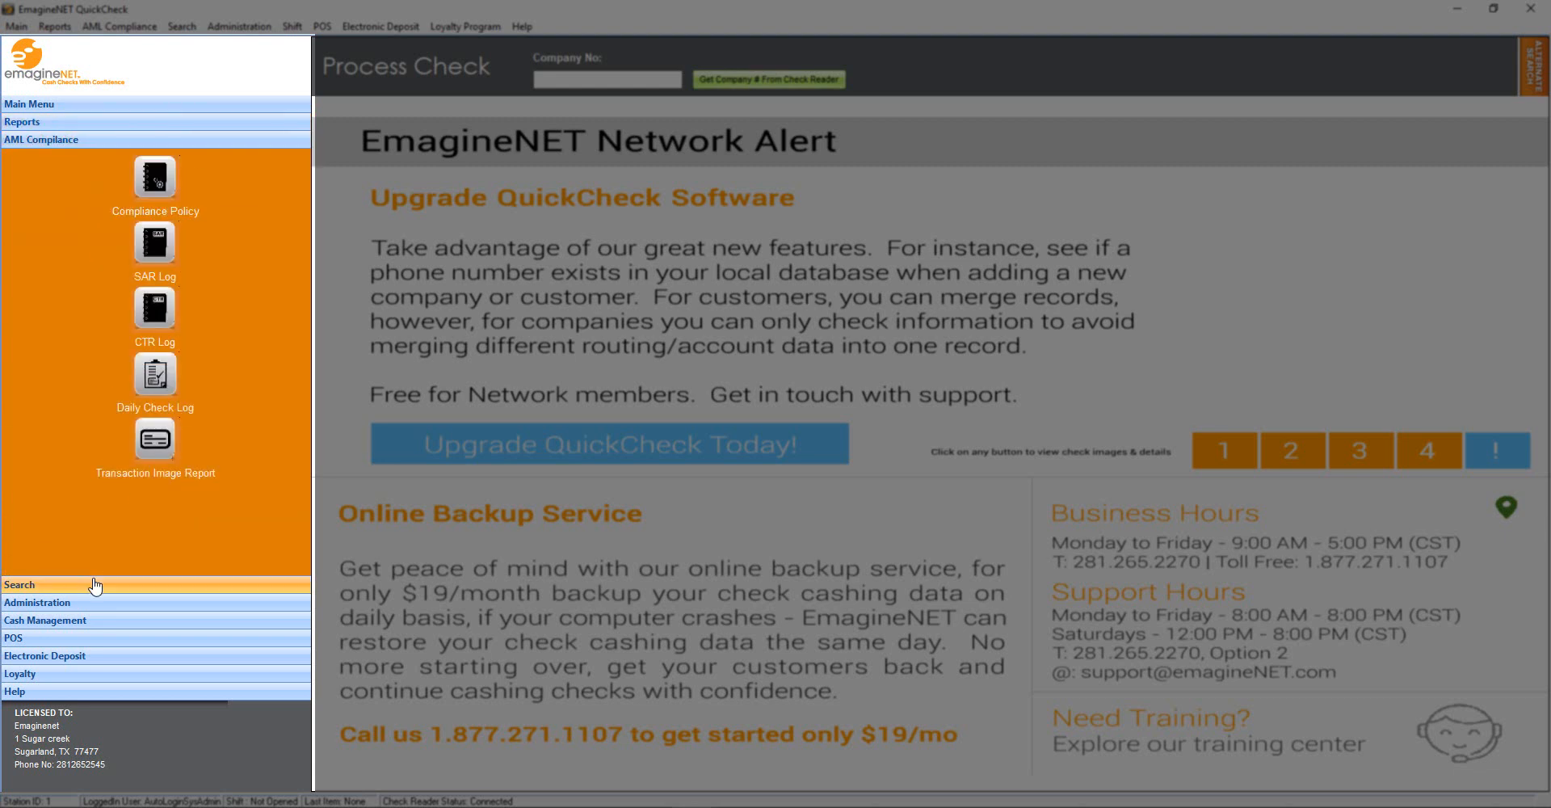
{"action": "left_click", "coordinate": [95, 585]}
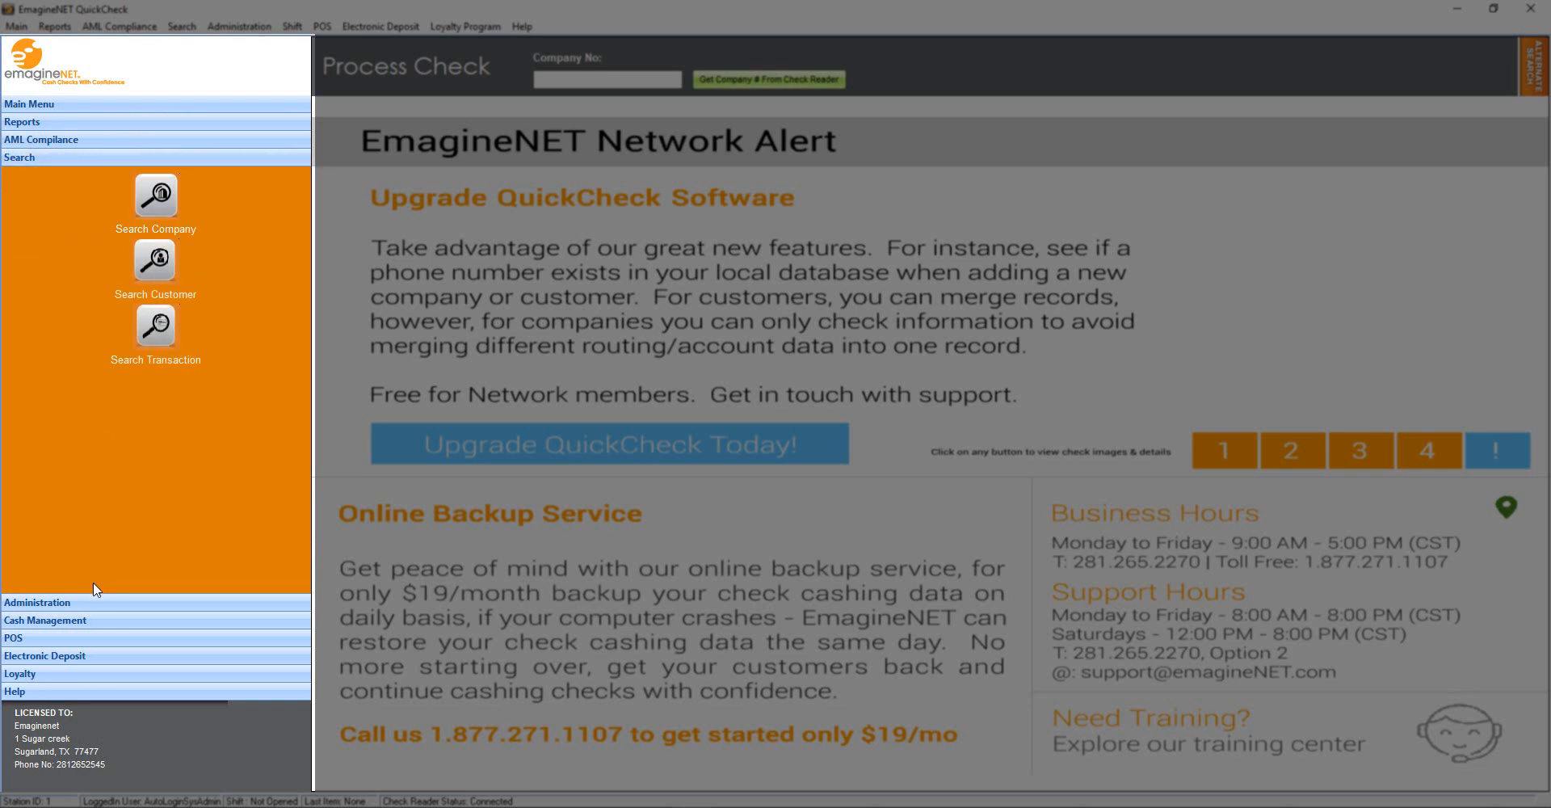
{"action": "left_click", "coordinate": [105, 602]}
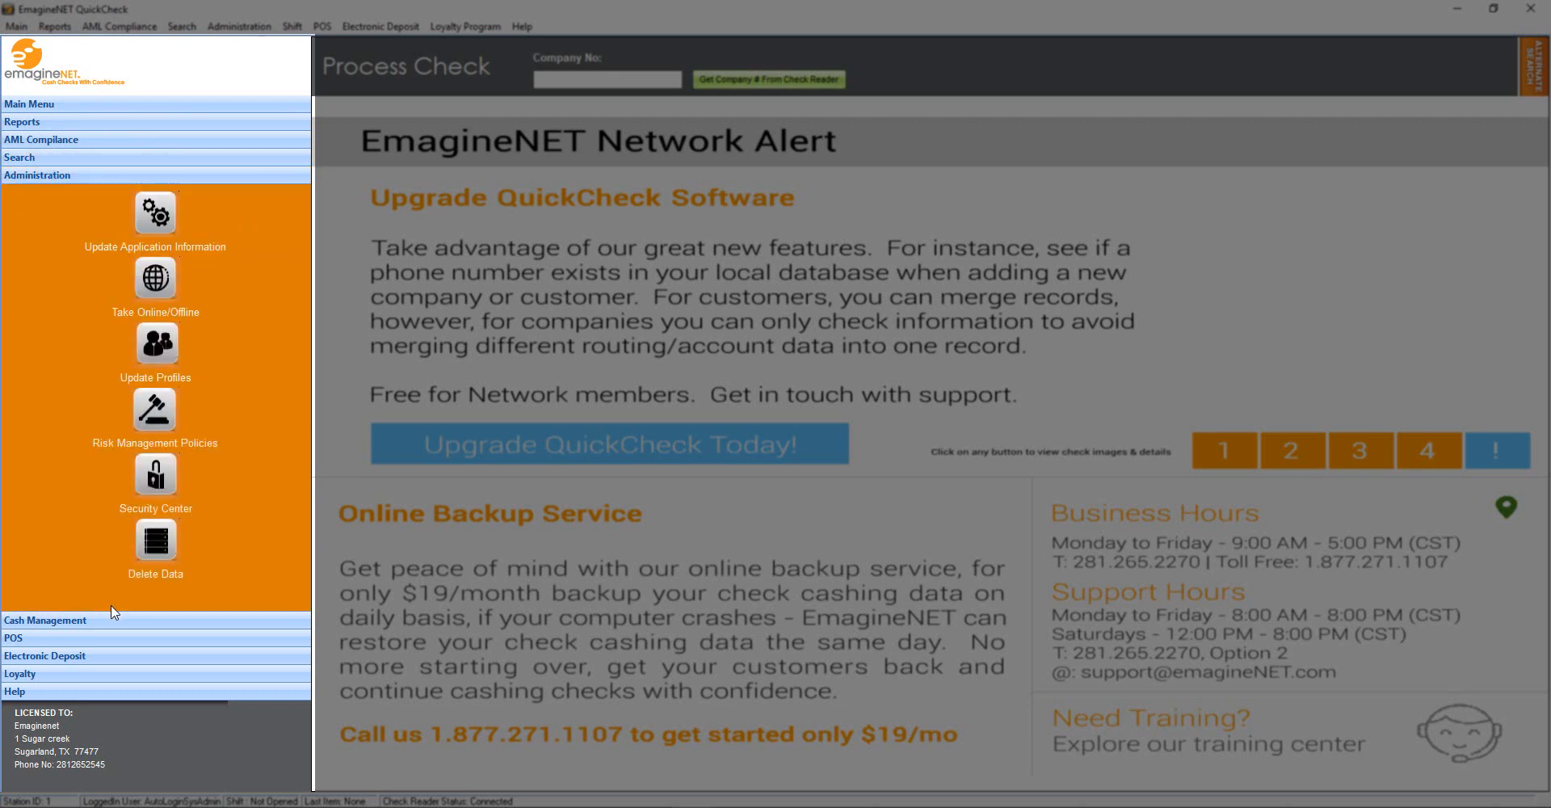
Expand the Cash Management, POS, Electronic Deposit, Loyalty and Help option groups
{"action": "left_click", "coordinate": [117, 619]}
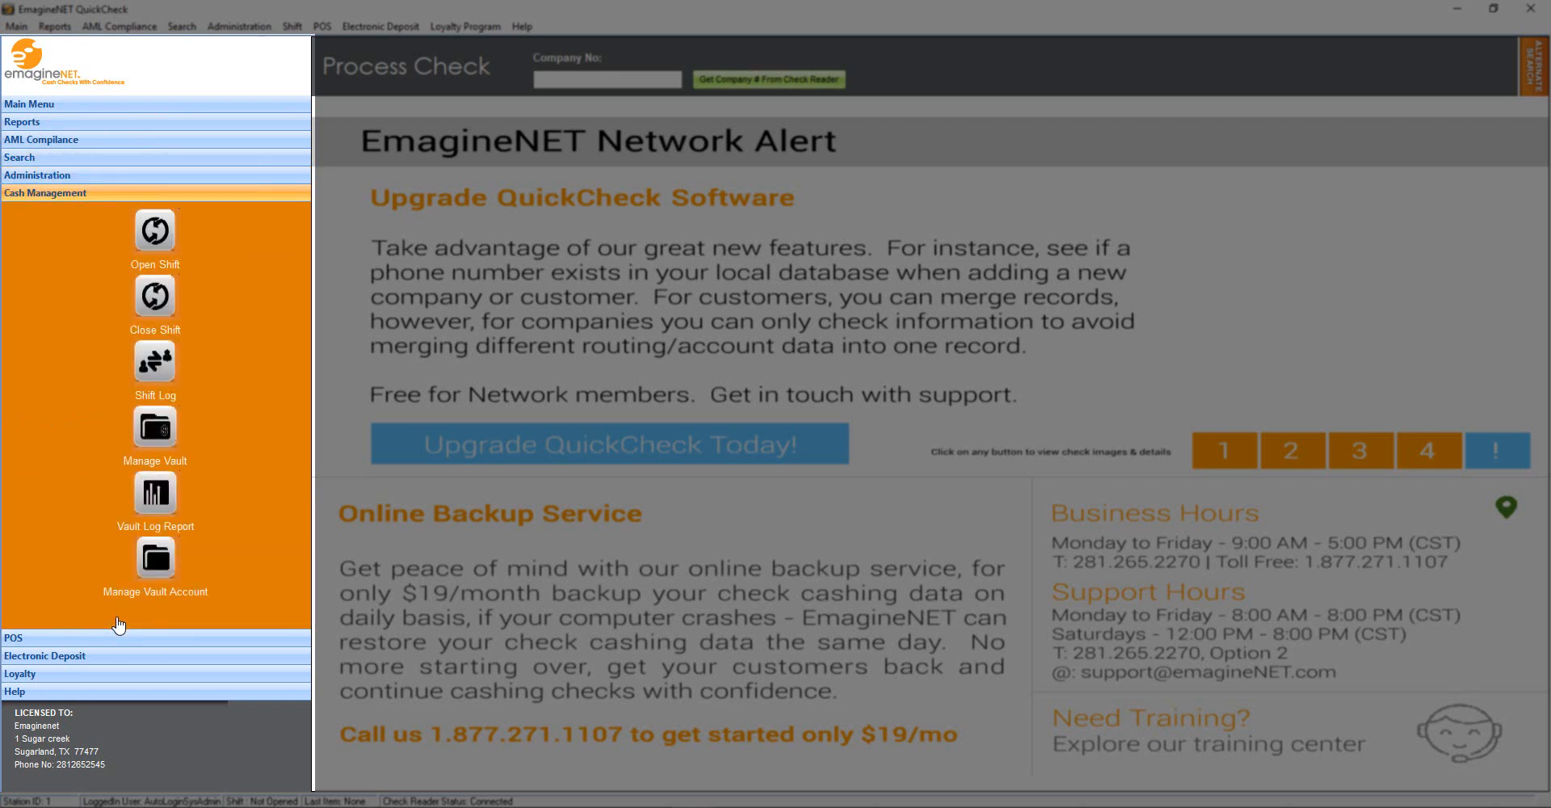
{"action": "left_click", "coordinate": [121, 637]}
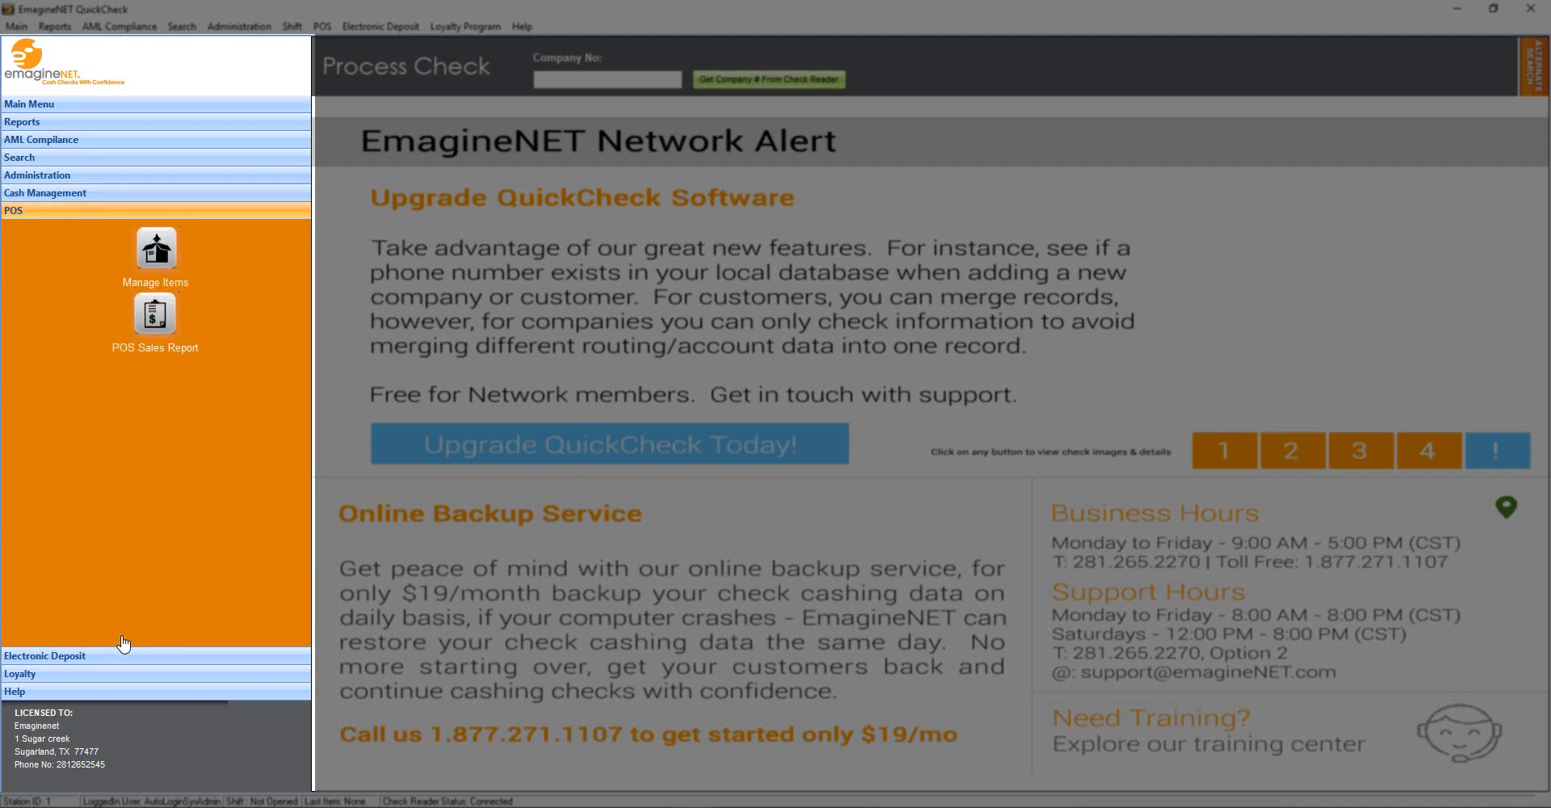
{"action": "left_click", "coordinate": [123, 655]}
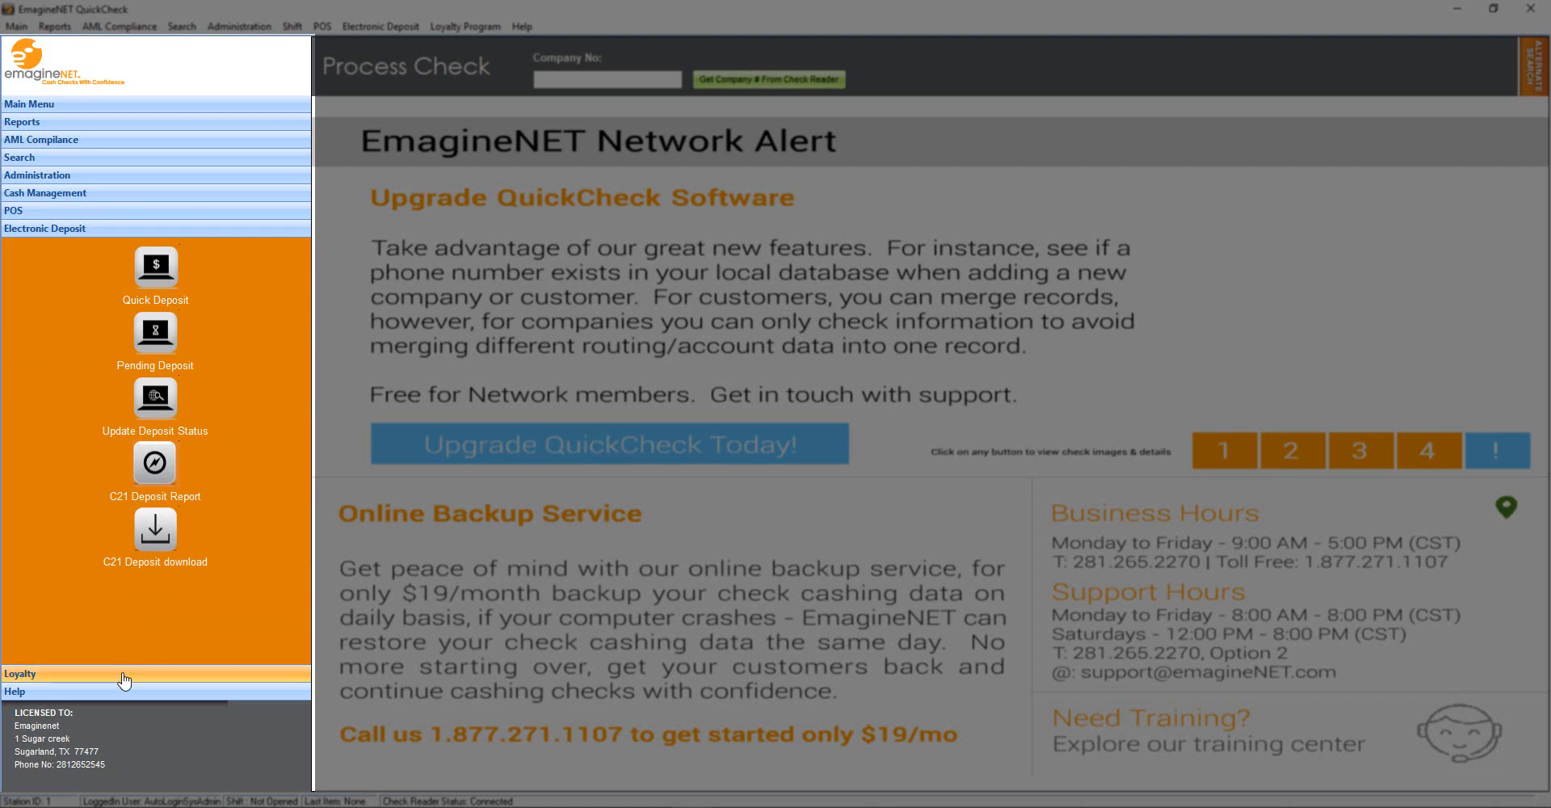
{"action": "left_click", "coordinate": [121, 674]}
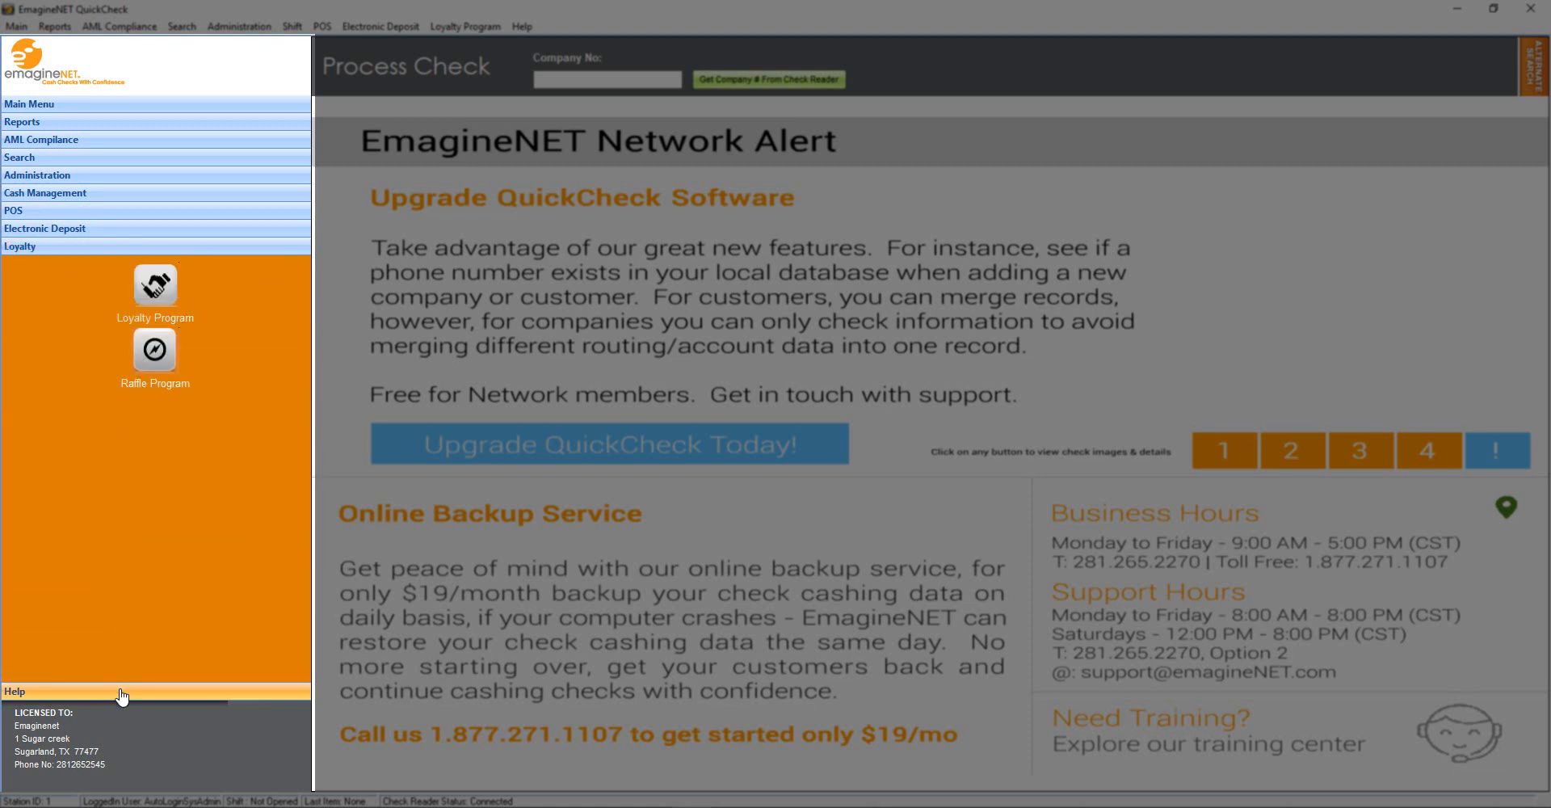
{"action": "left_click", "coordinate": [123, 688]}
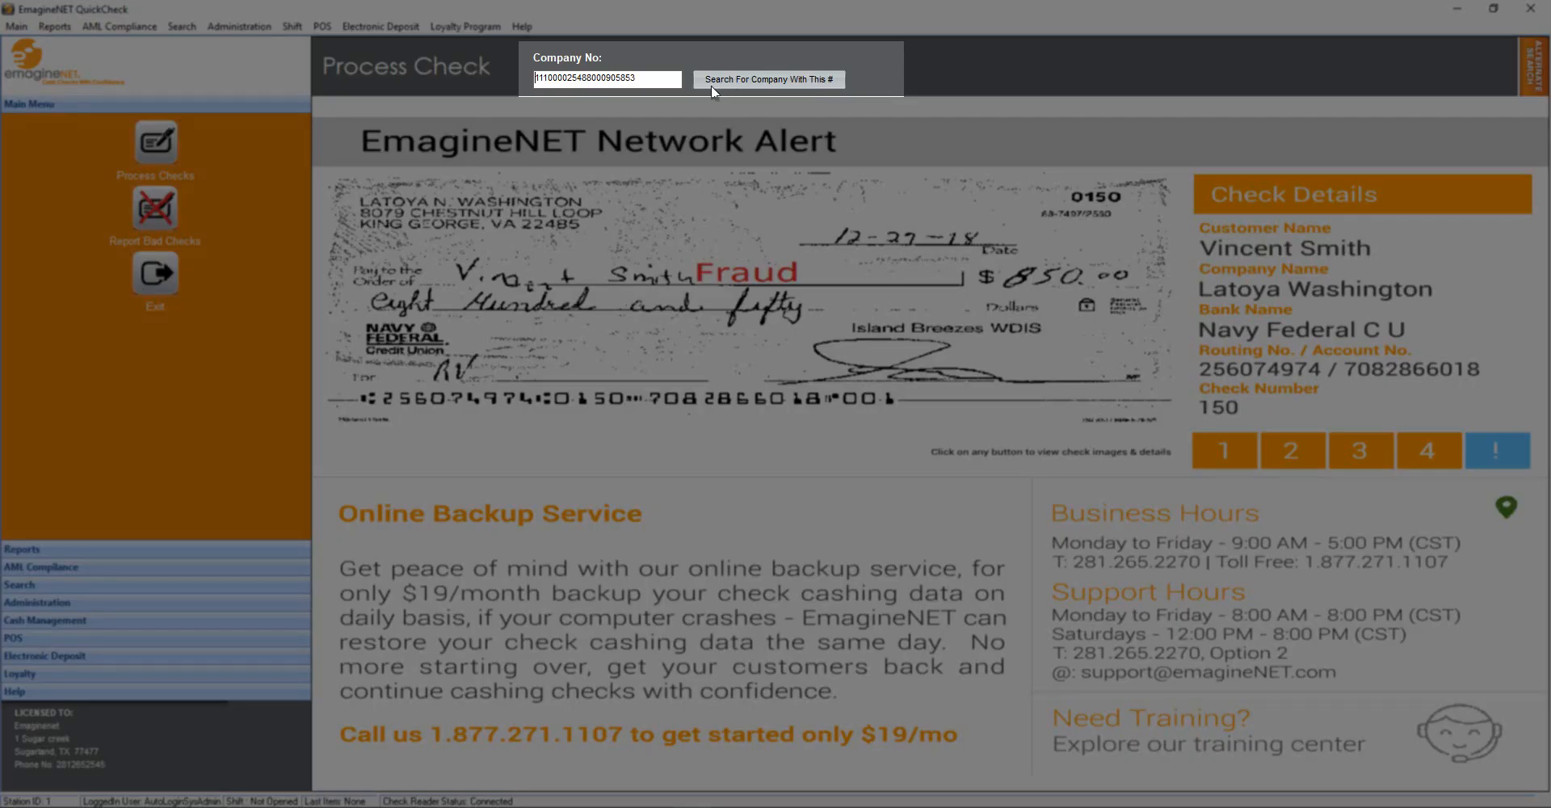
Select the scanned company number and place the caret at the end of the Company No field
{"action": "left_click_drag", "start_coordinate": [672, 83], "coordinate": [535, 81]}
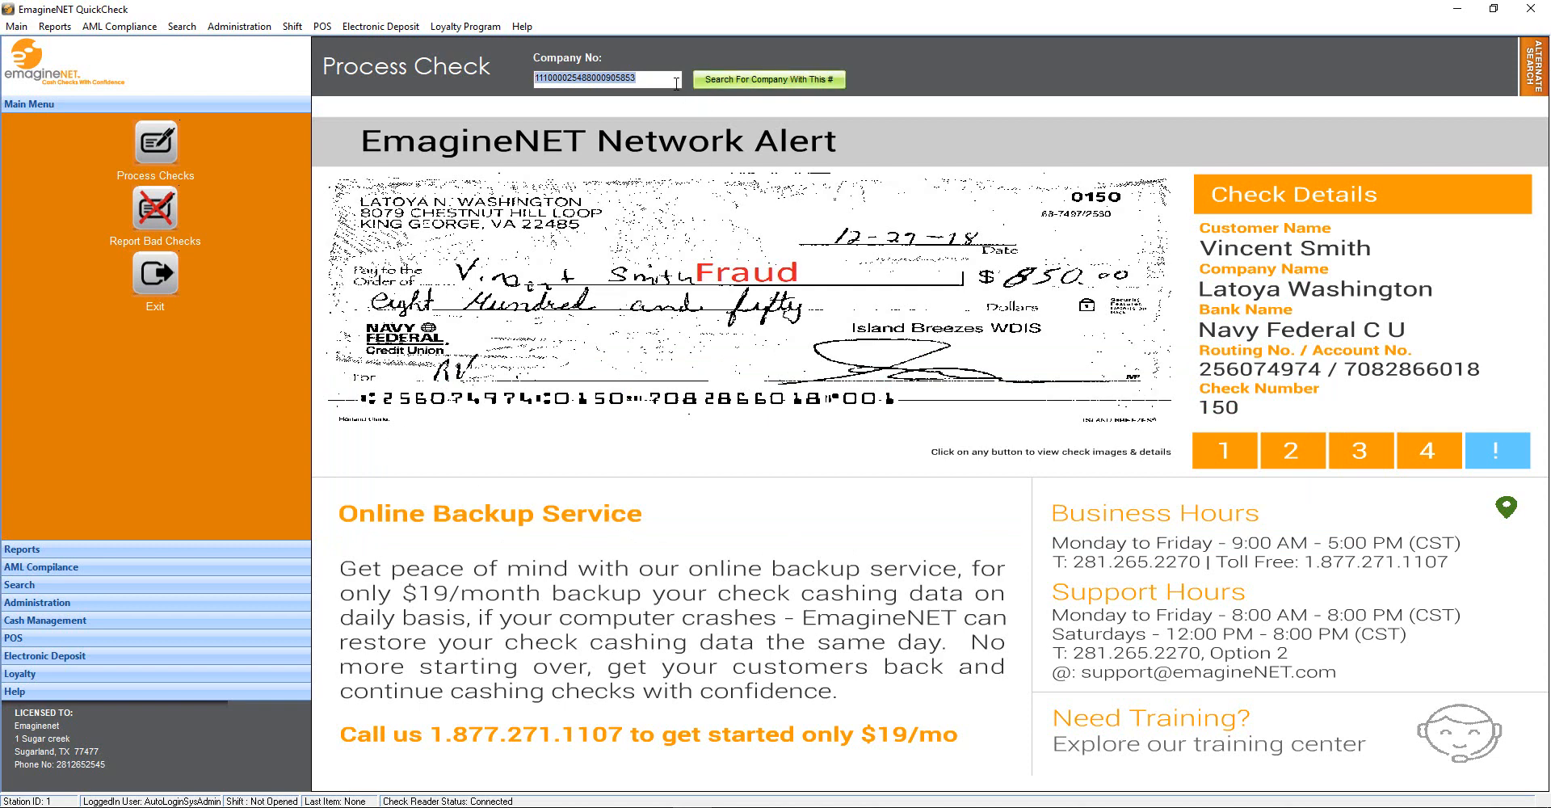
{"action": "left_click", "coordinate": [675, 82]}
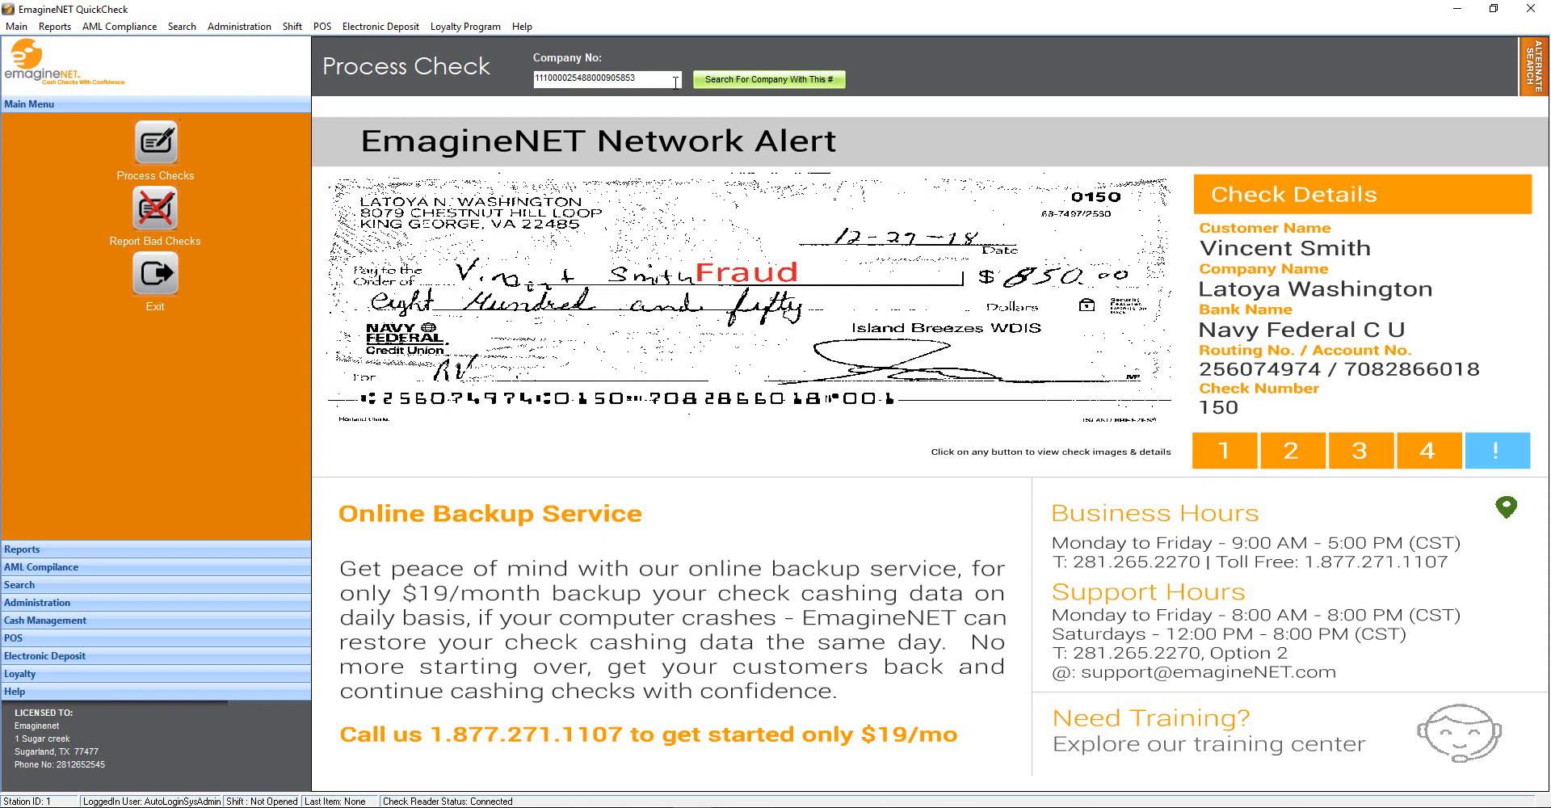
Search the company number, choose Register New Company, and QuickConfirm the bank account
{"action": "left_click", "coordinate": [769, 79]}
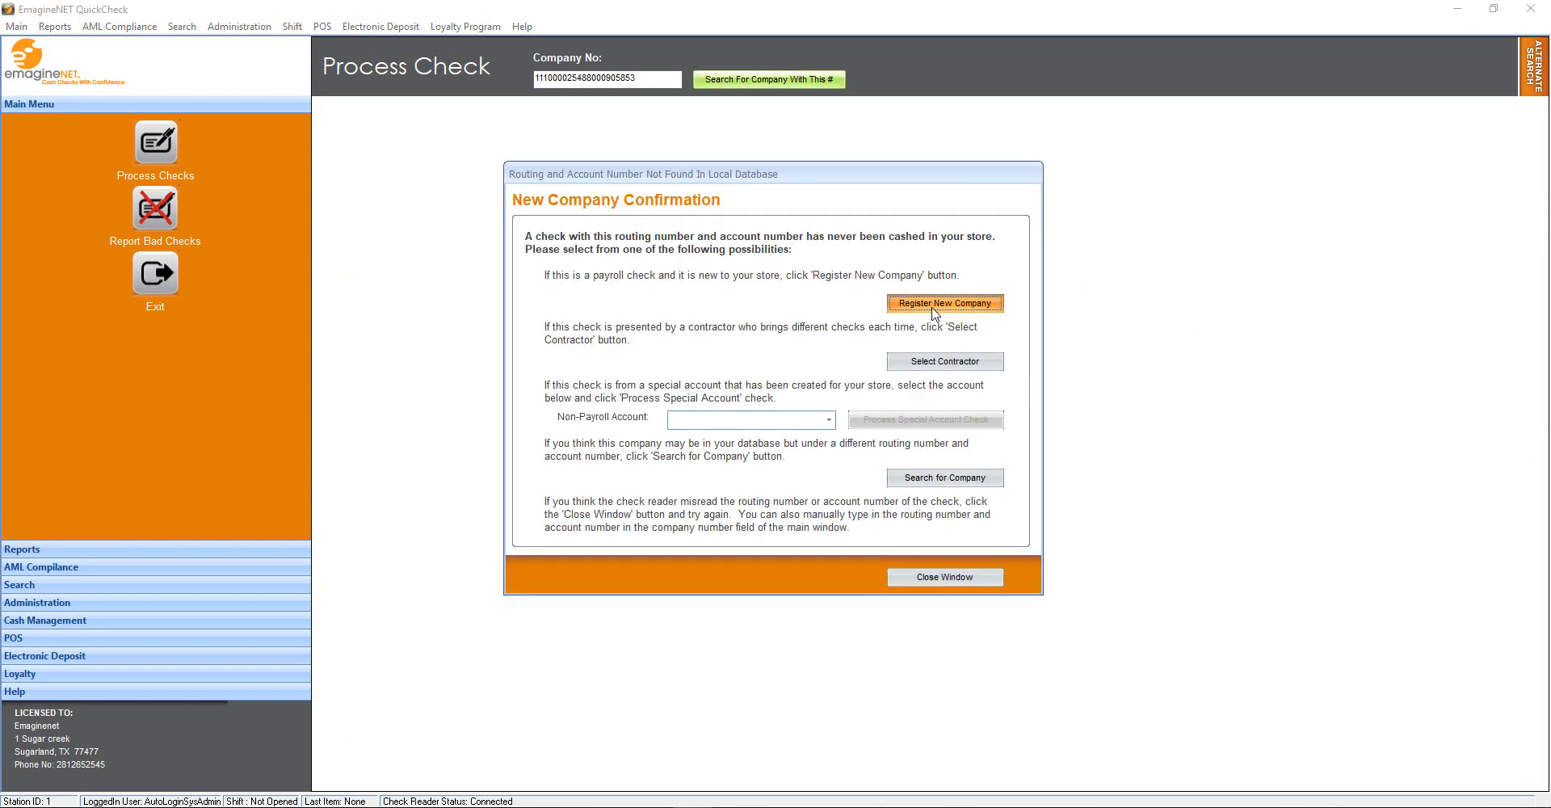
{"action": "left_click", "coordinate": [935, 312]}
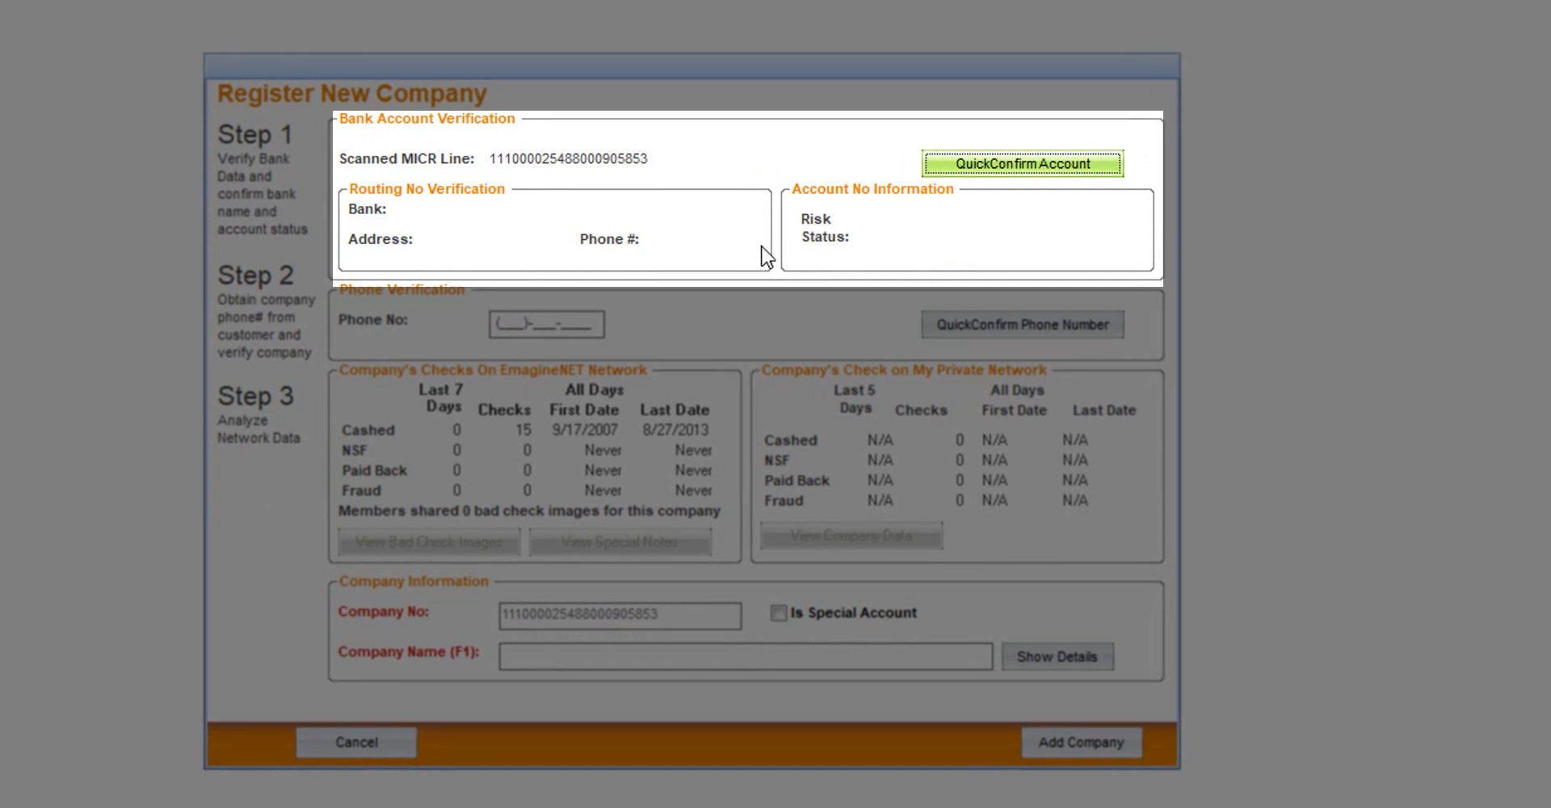
{"action": "left_click", "coordinate": [982, 166]}
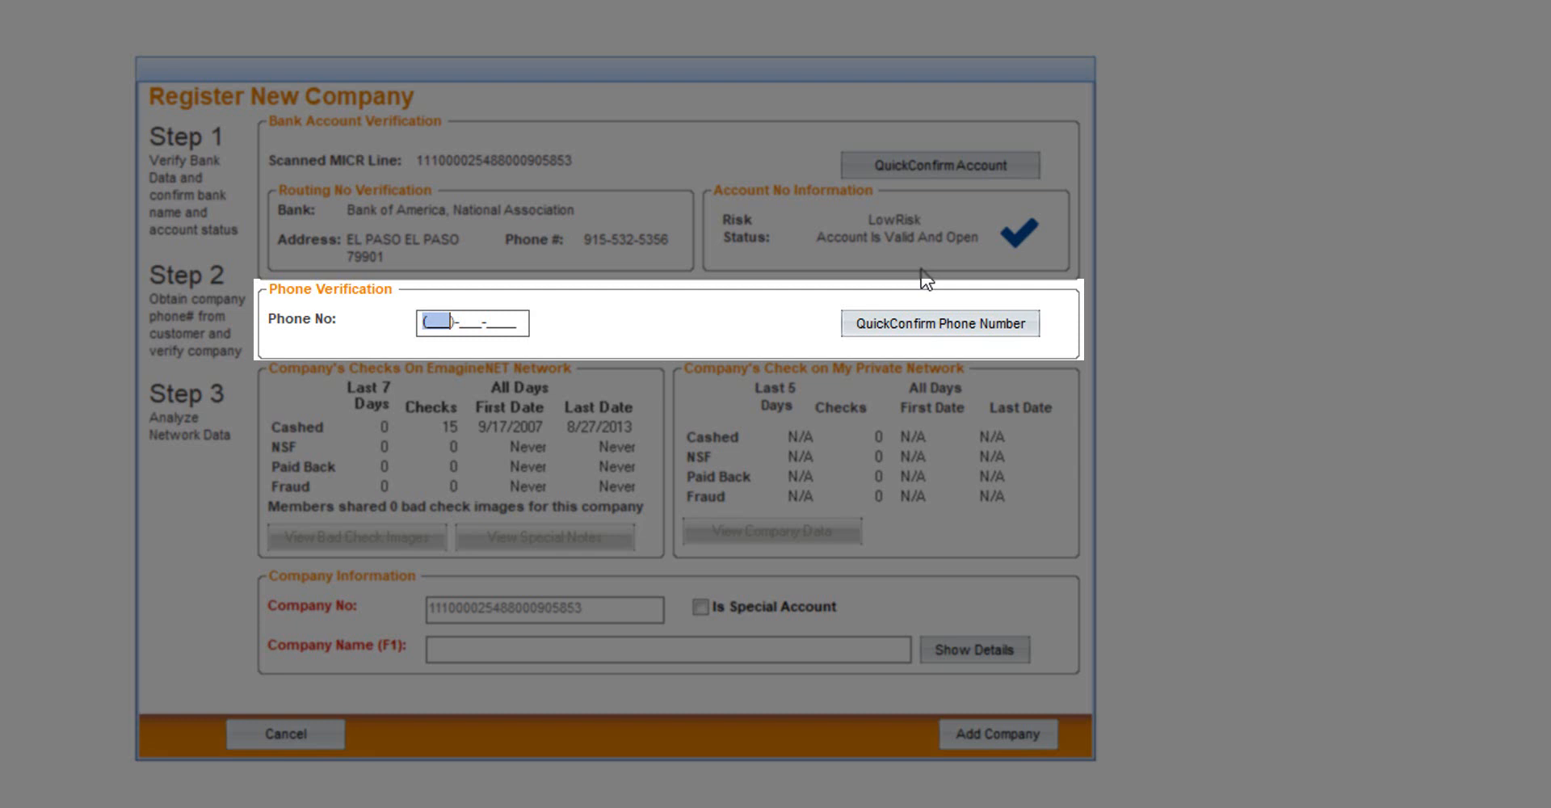
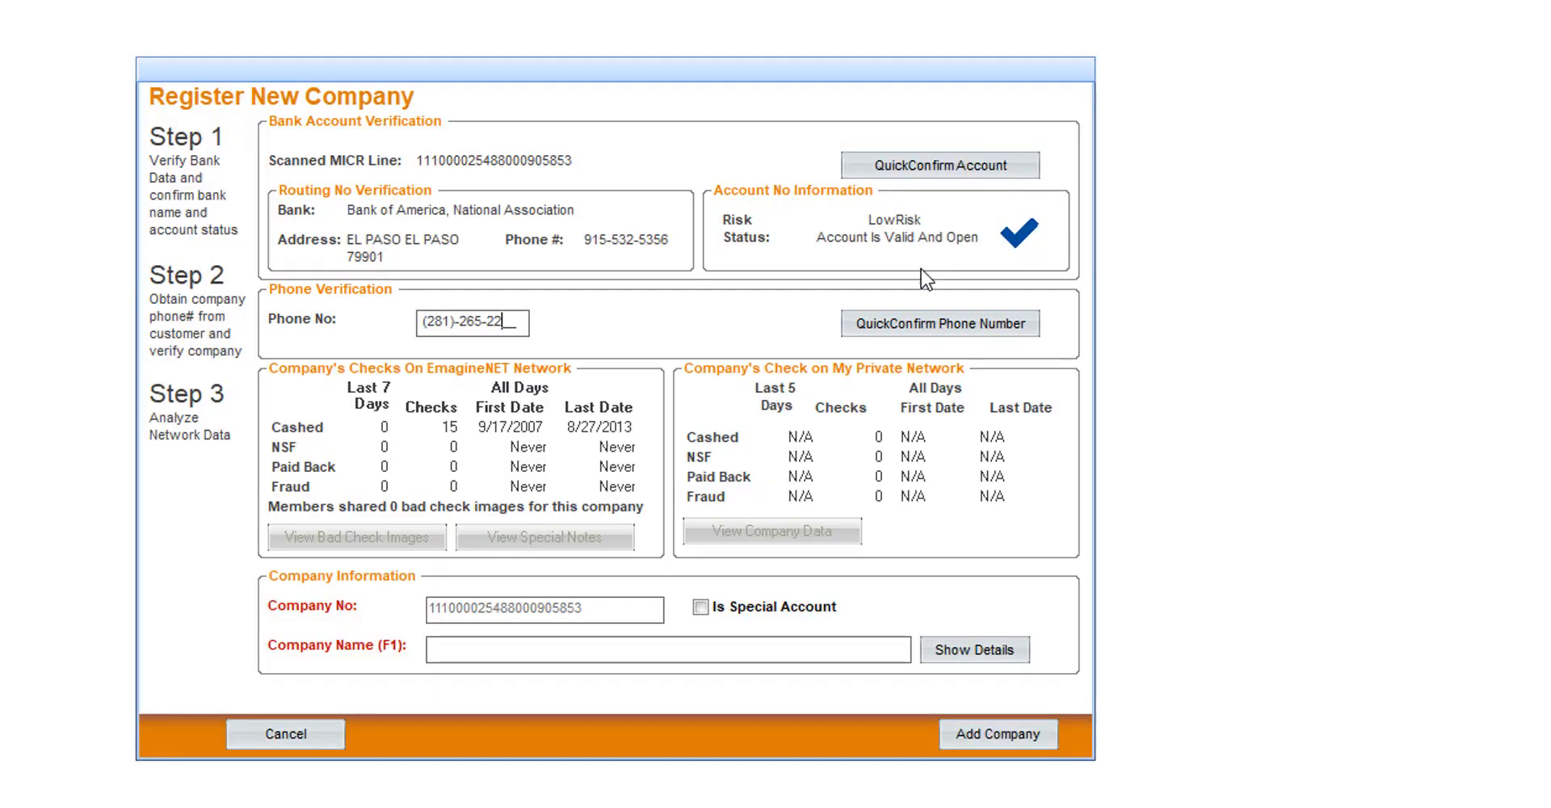
QuickConfirm the company phone number, accept the EMAGINENET TECH match, and show its address details
{"action": "left_click", "coordinate": [875, 323]}
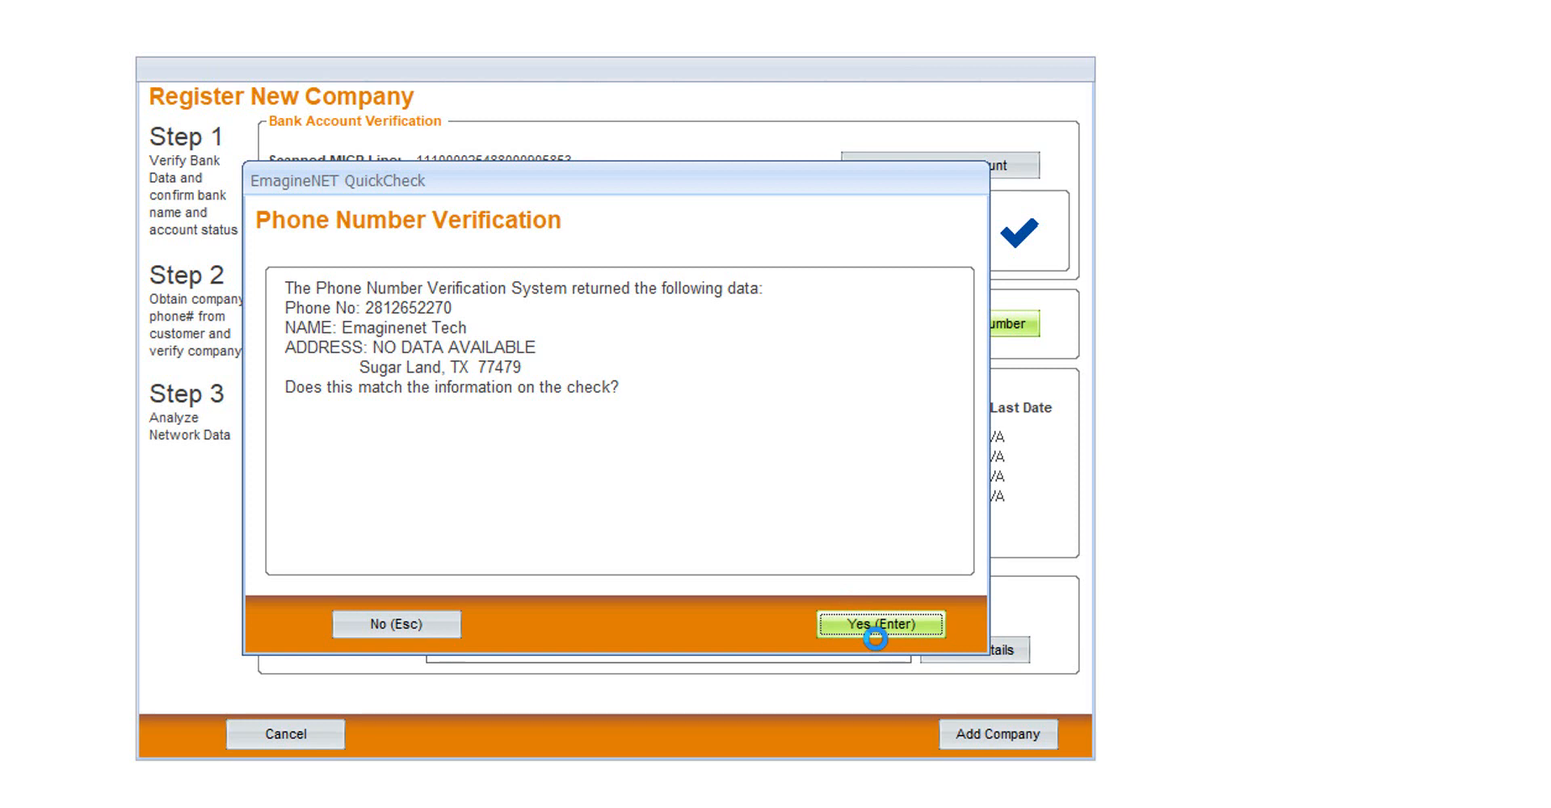
{"action": "left_click", "coordinate": [875, 638]}
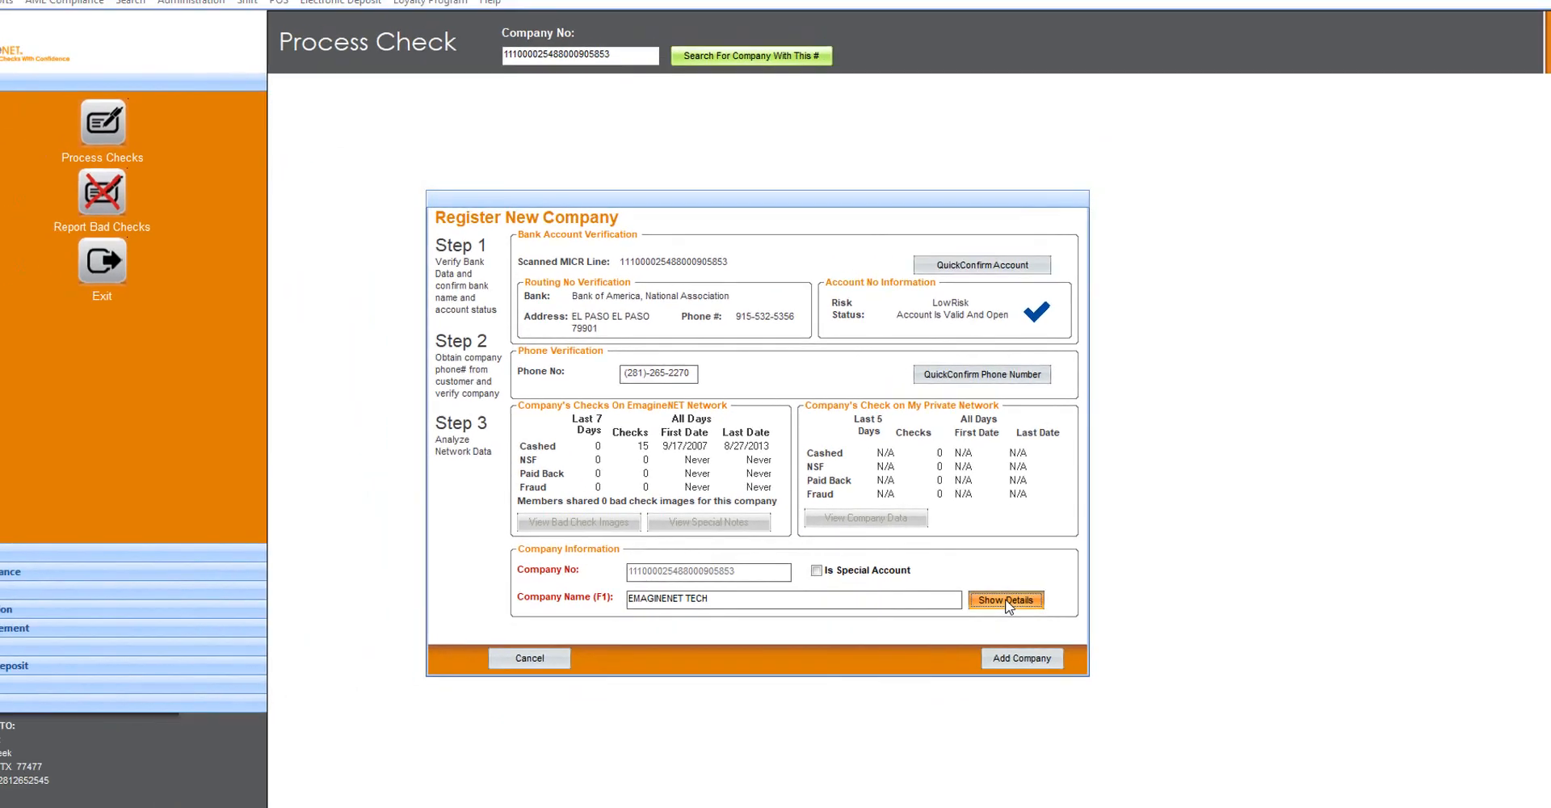
{"action": "left_click", "coordinate": [976, 651]}
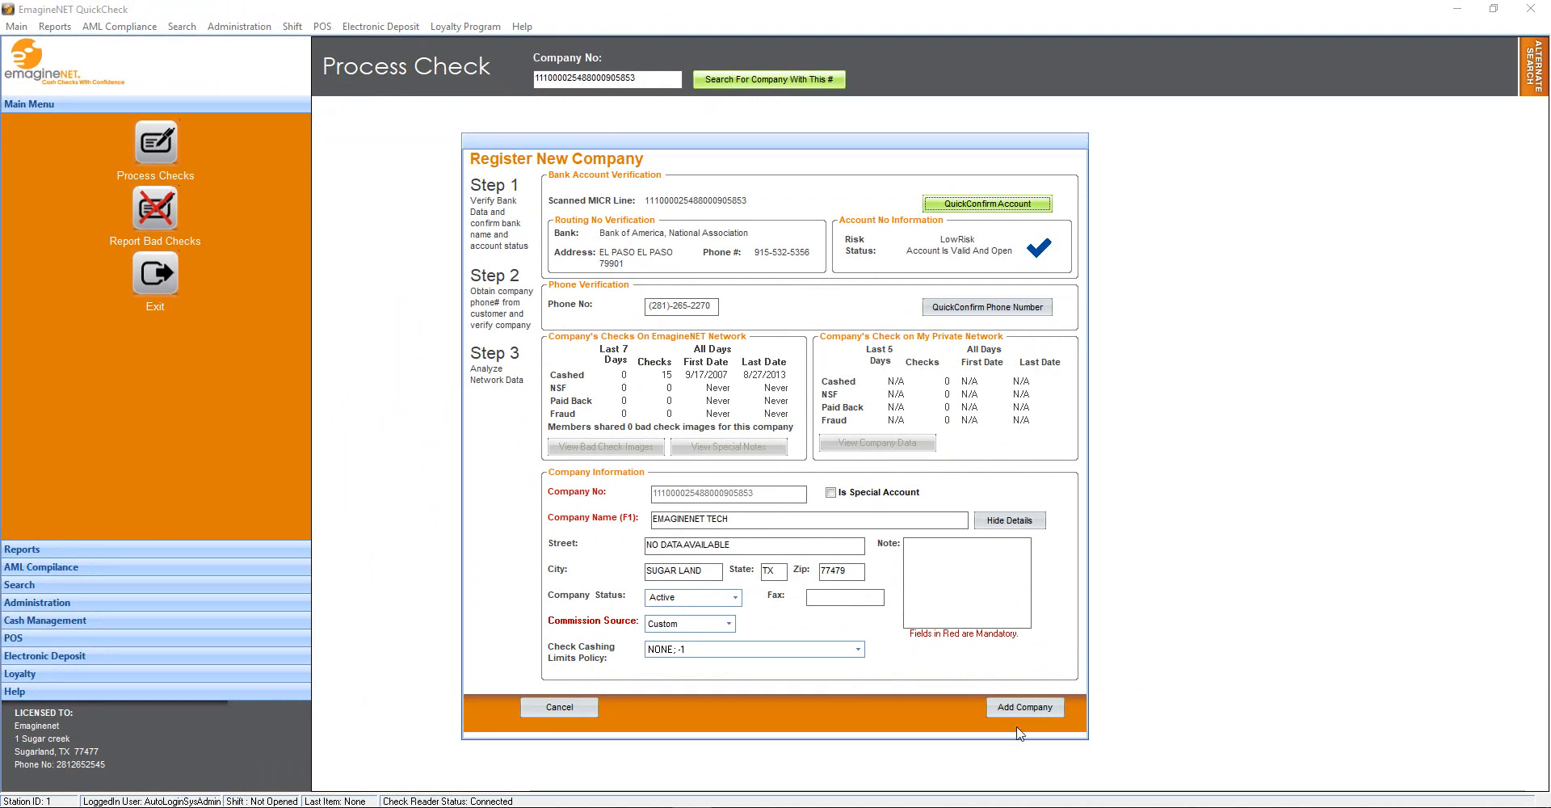
Set Street to 1234 MAIN ST, add the fax number, save the company, and skip the colour scan
{"action": "left_click", "coordinate": [814, 552]}
{"action": "type", "text": "1234 M"}
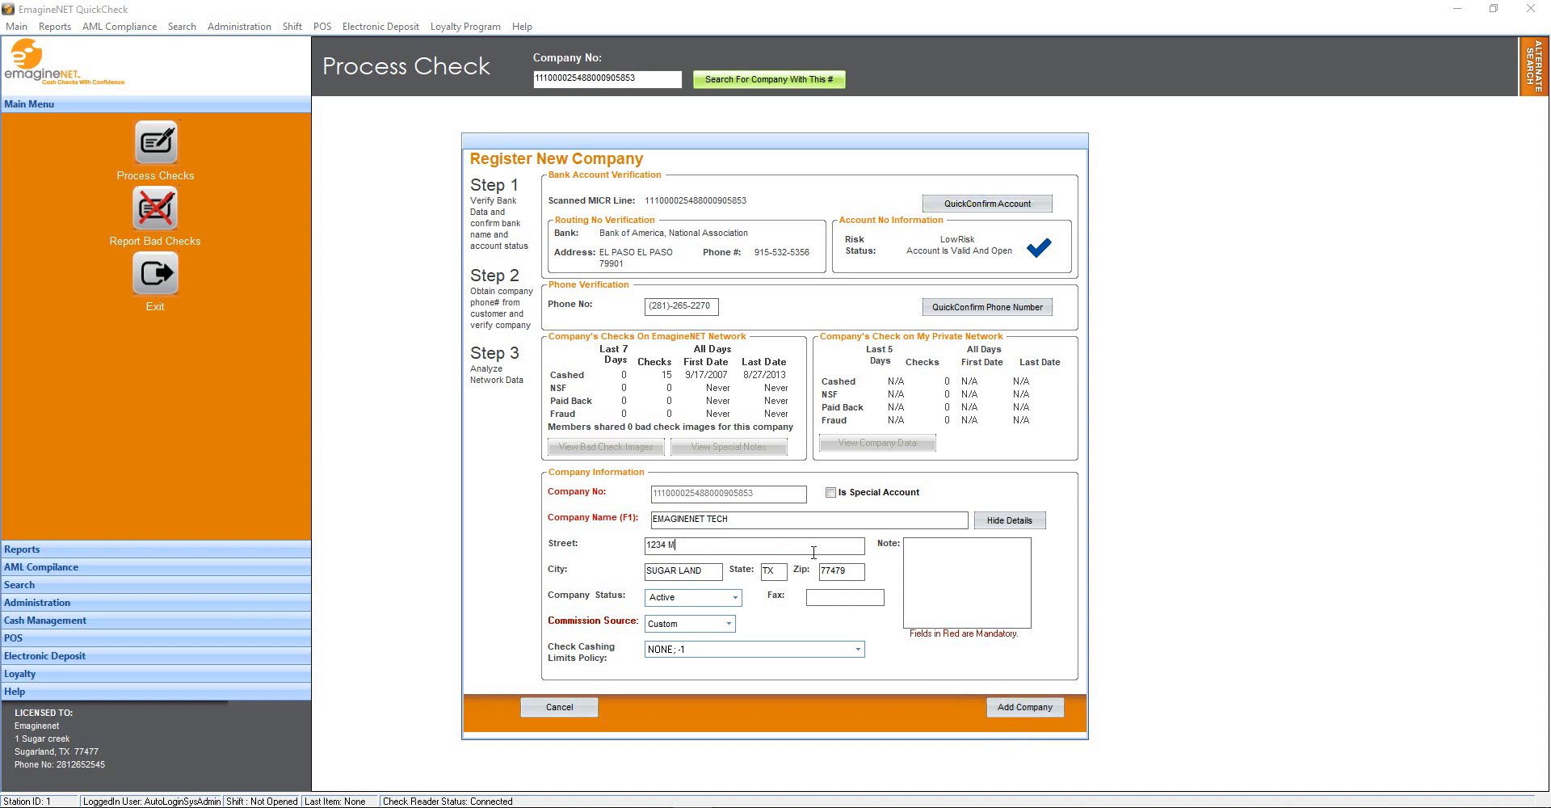
{"action": "type", "text": "AIN ST"}
{"action": "key", "text": "Tab"}
{"action": "left_click", "coordinate": [849, 598]}
{"action": "type", "text": "2815556363"}
{"action": "left_click", "coordinate": [1005, 707]}
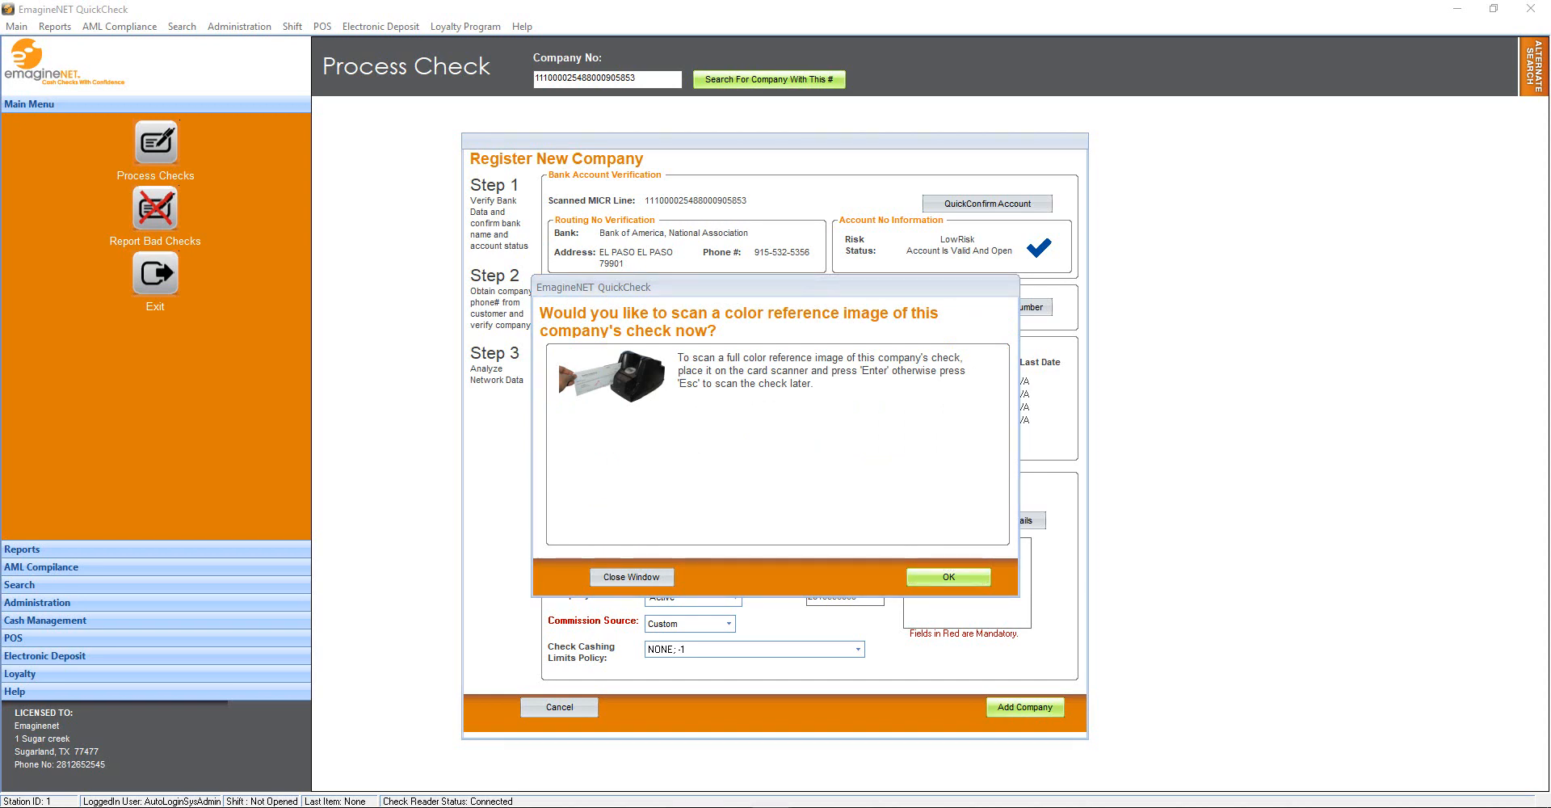
{"action": "key", "text": "Escape"}
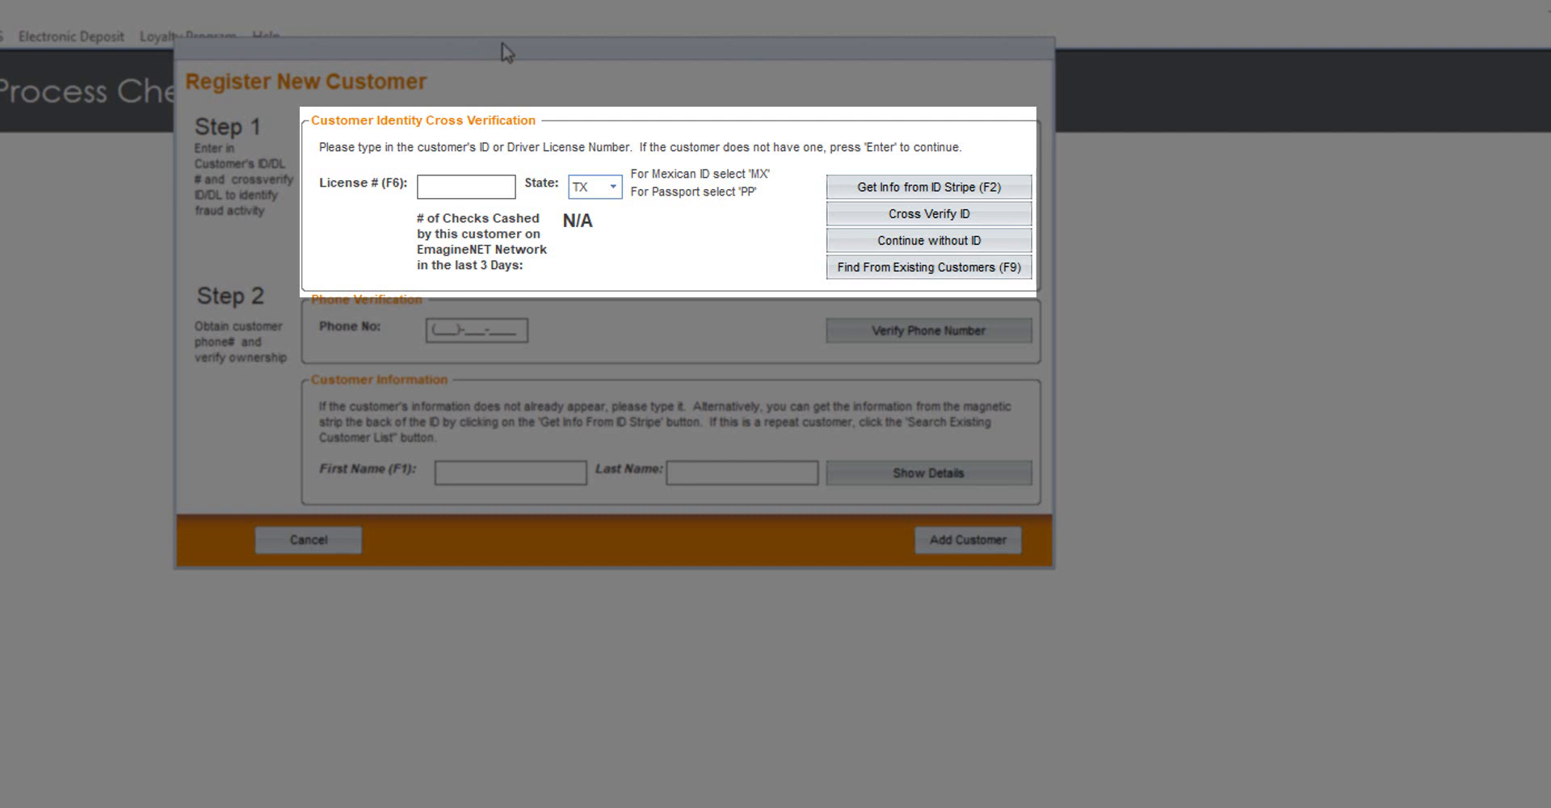
Enter the customer's licence number, set State to PR, and cross-verify the ID
{"action": "left_click", "coordinate": [492, 189]}
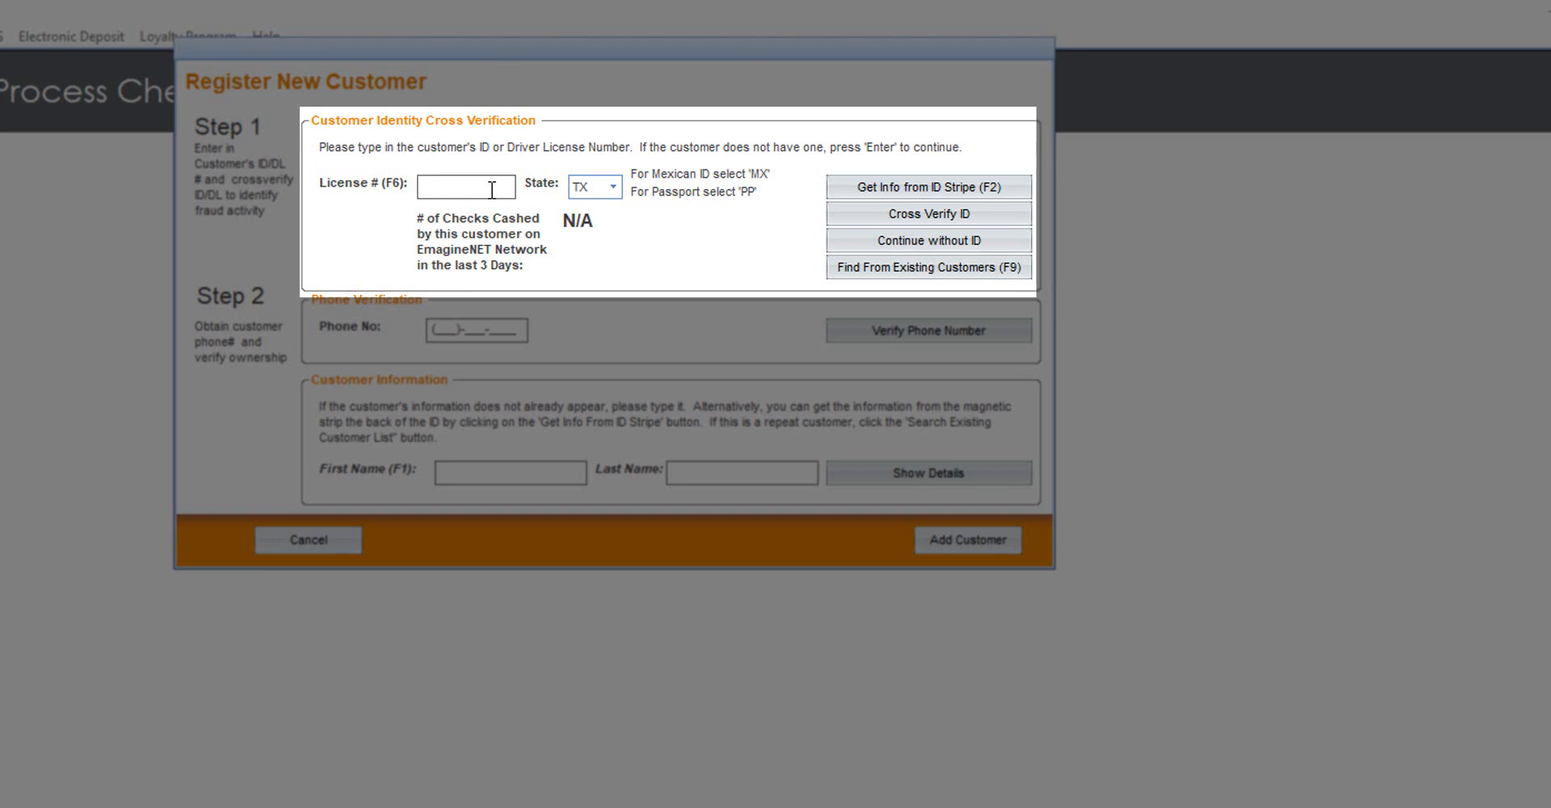
{"action": "key", "text": "Tab"}
{"action": "type", "text": "PR"}
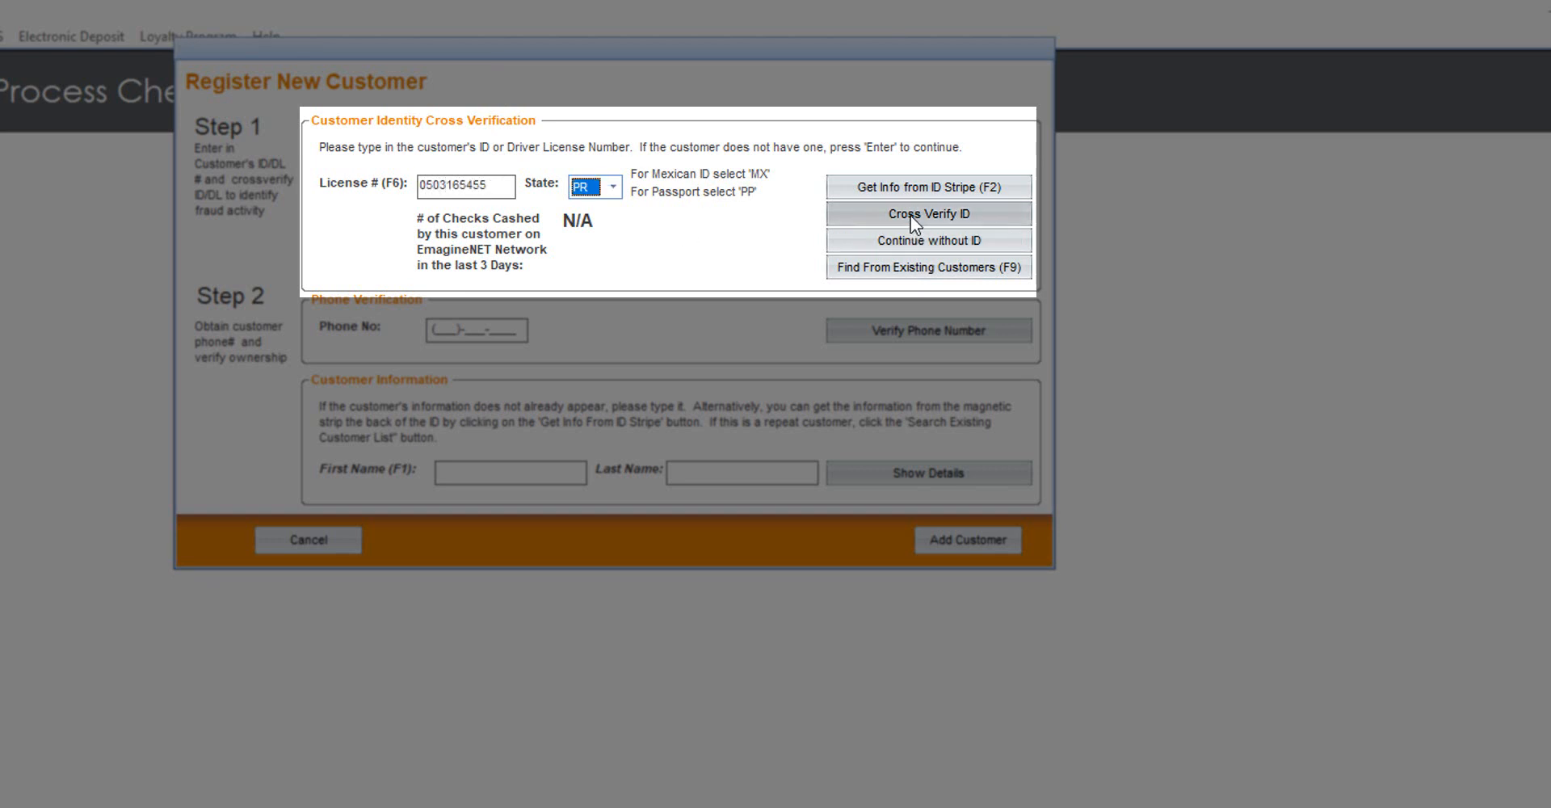
{"action": "left_click", "coordinate": [910, 215]}
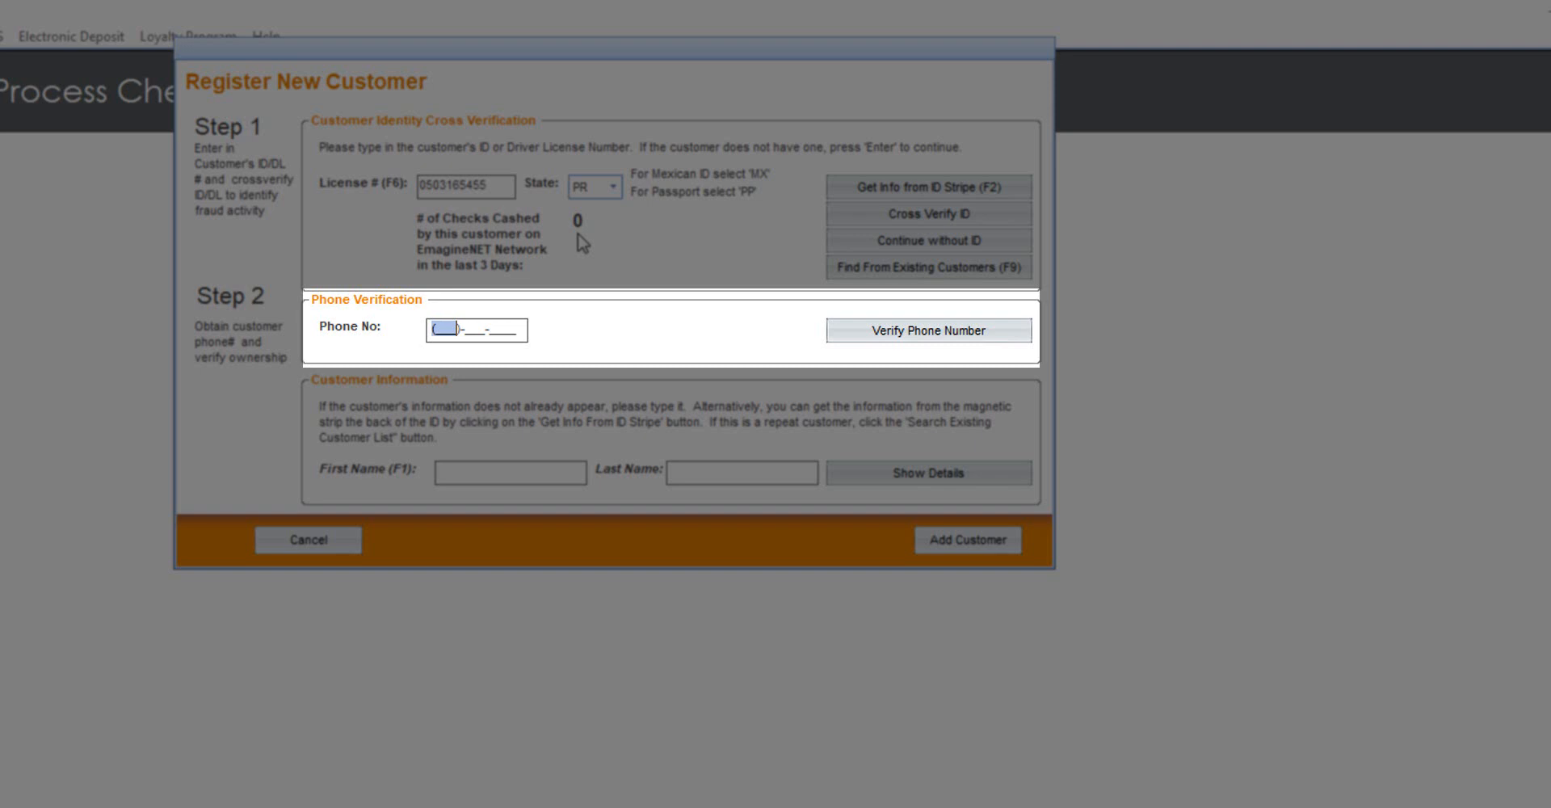
Verify the customer's phone number, show details, correct the first name, and add the customer
{"action": "type", "text": "832)-"}
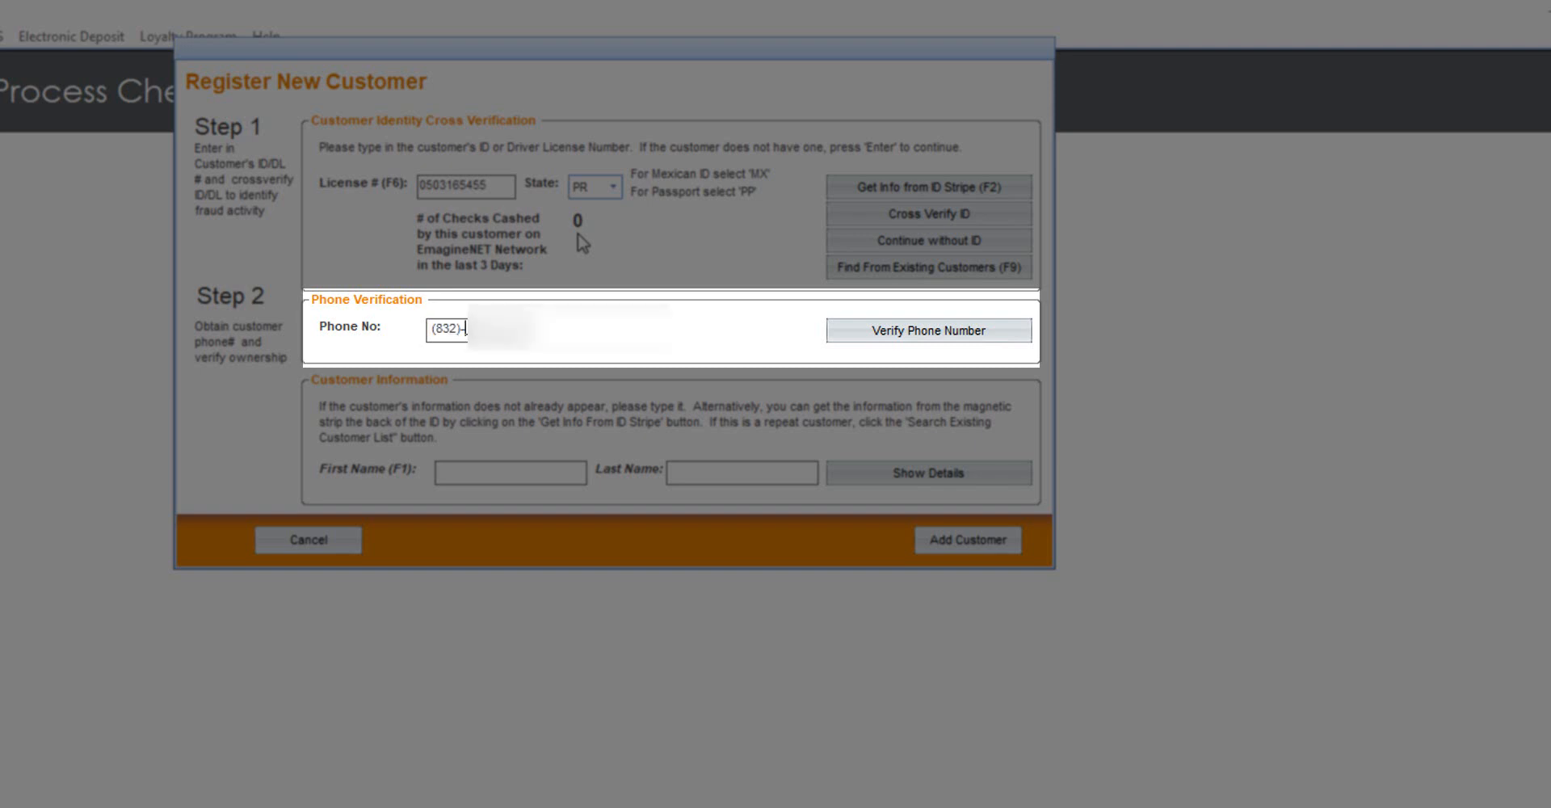
{"action": "type", "text": "4"}
{"action": "left_click", "coordinate": [922, 343]}
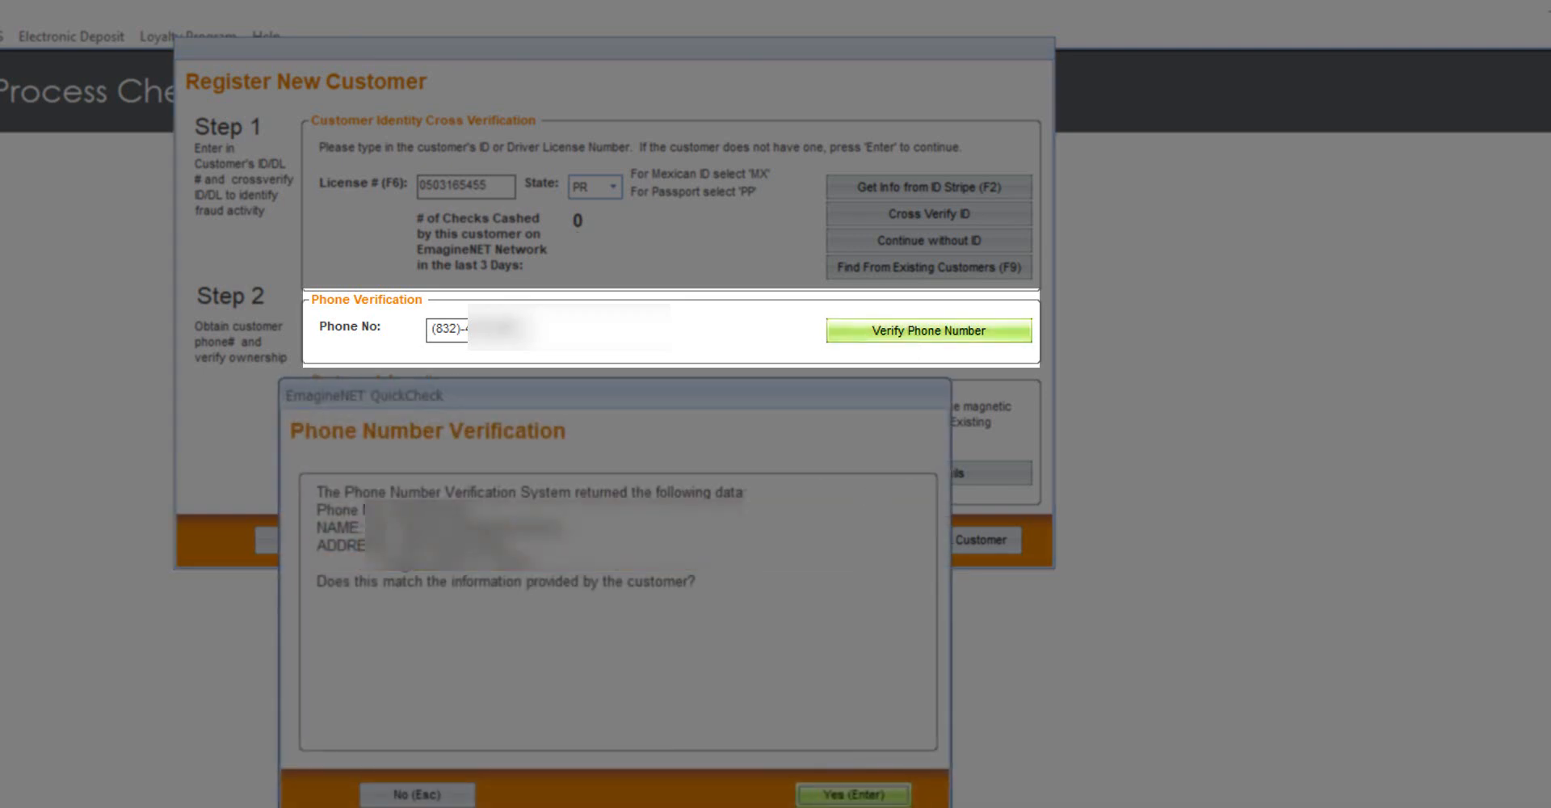
{"action": "left_click", "coordinate": [852, 794]}
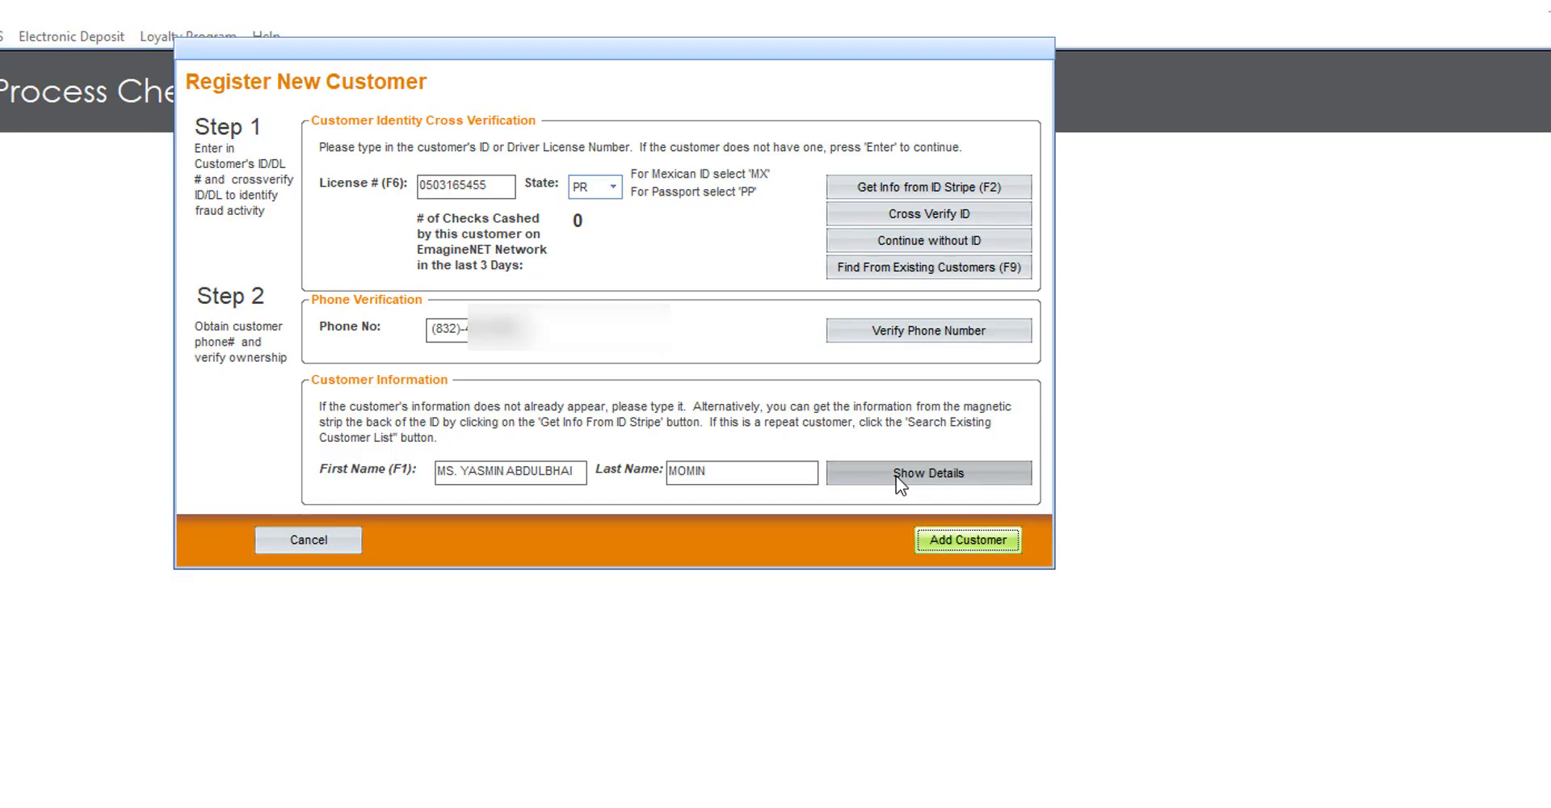
{"action": "left_click", "coordinate": [900, 476]}
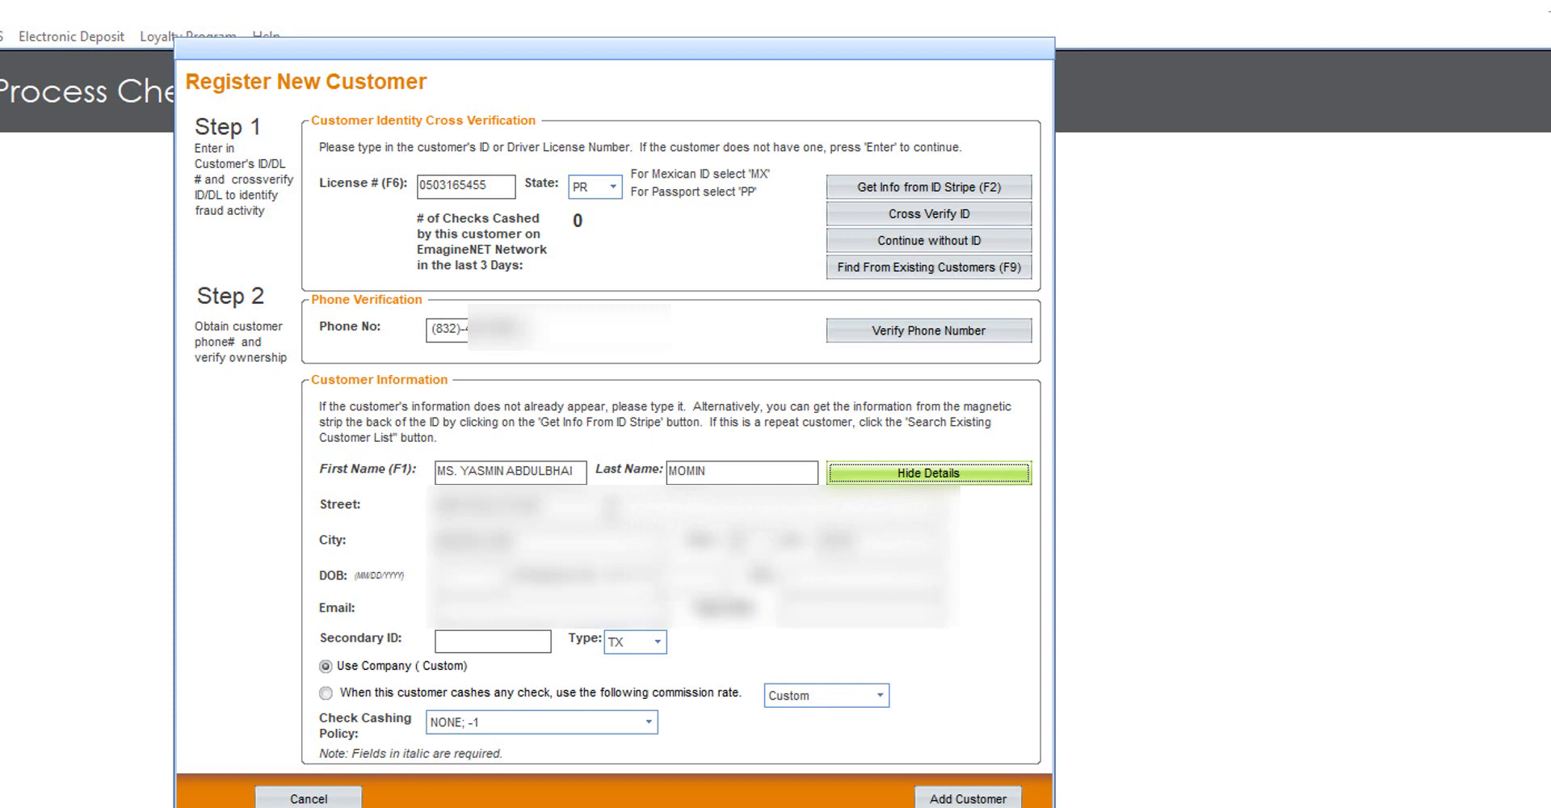
{"action": "left_click", "coordinate": [504, 472]}
{"action": "left_click", "coordinate": [519, 465]}
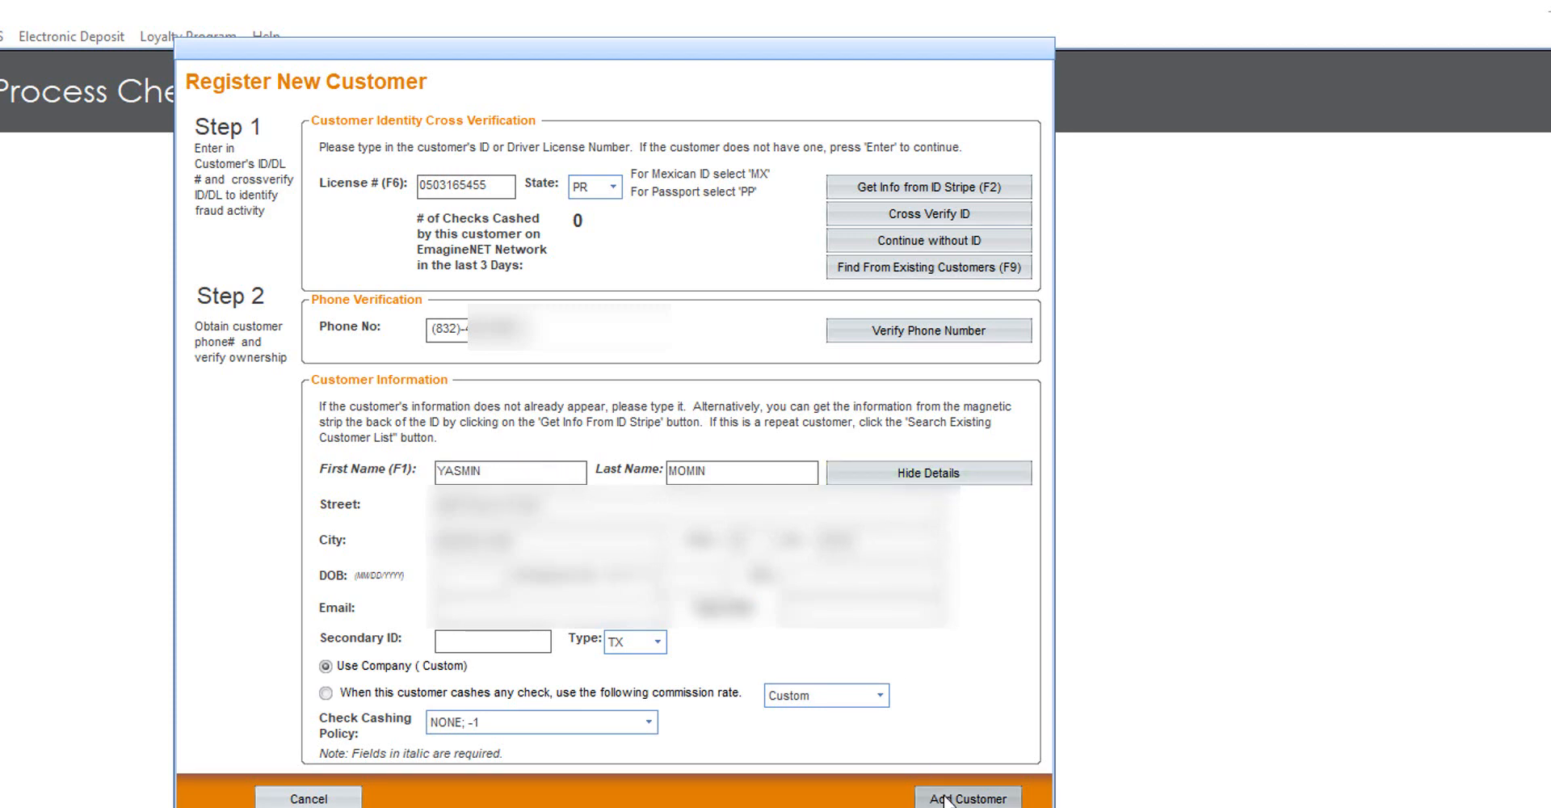
{"action": "left_click", "coordinate": [945, 798]}
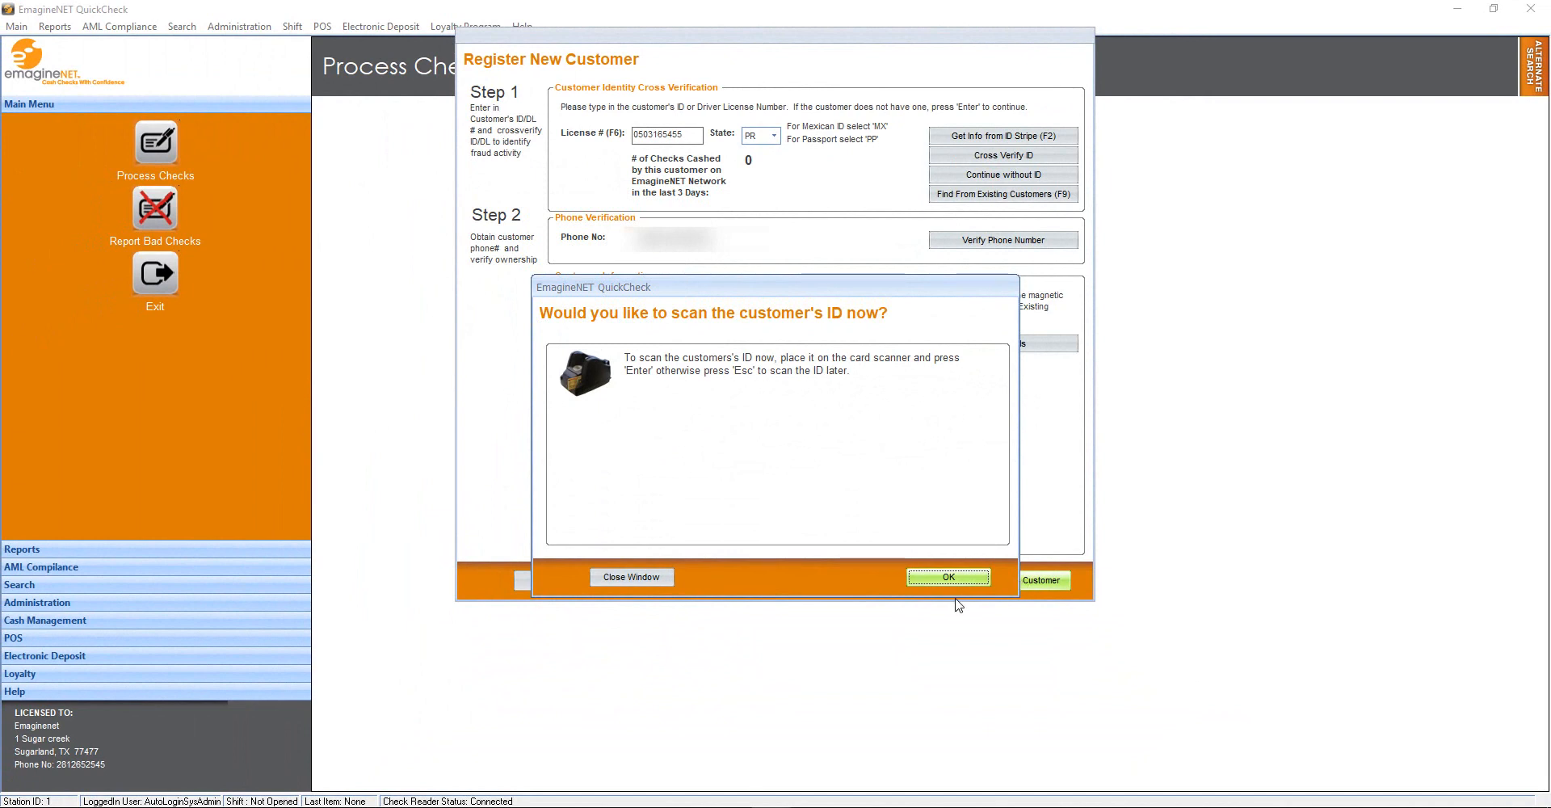
Dismiss the scan-ID and customer picture prompts to reach transaction entry for check 0201
{"action": "left_click", "coordinate": [951, 576]}
{"action": "left_click", "coordinate": [968, 579]}
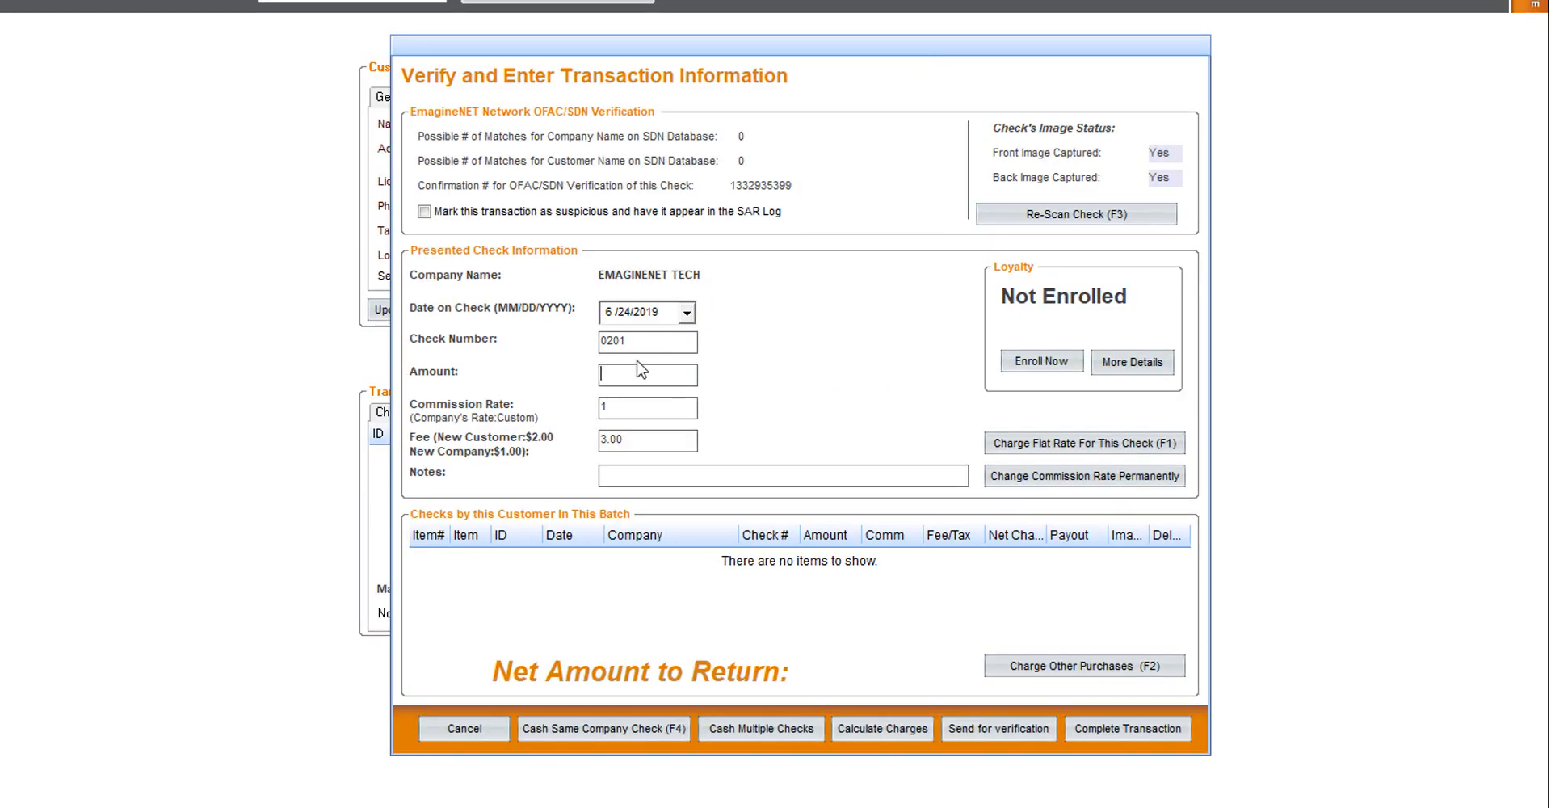
Enter 100.00 as the check amount, giving $4.00 charges and $96.00 to return
{"action": "type", "text": "100.00"}
{"action": "key", "text": "Tab"}
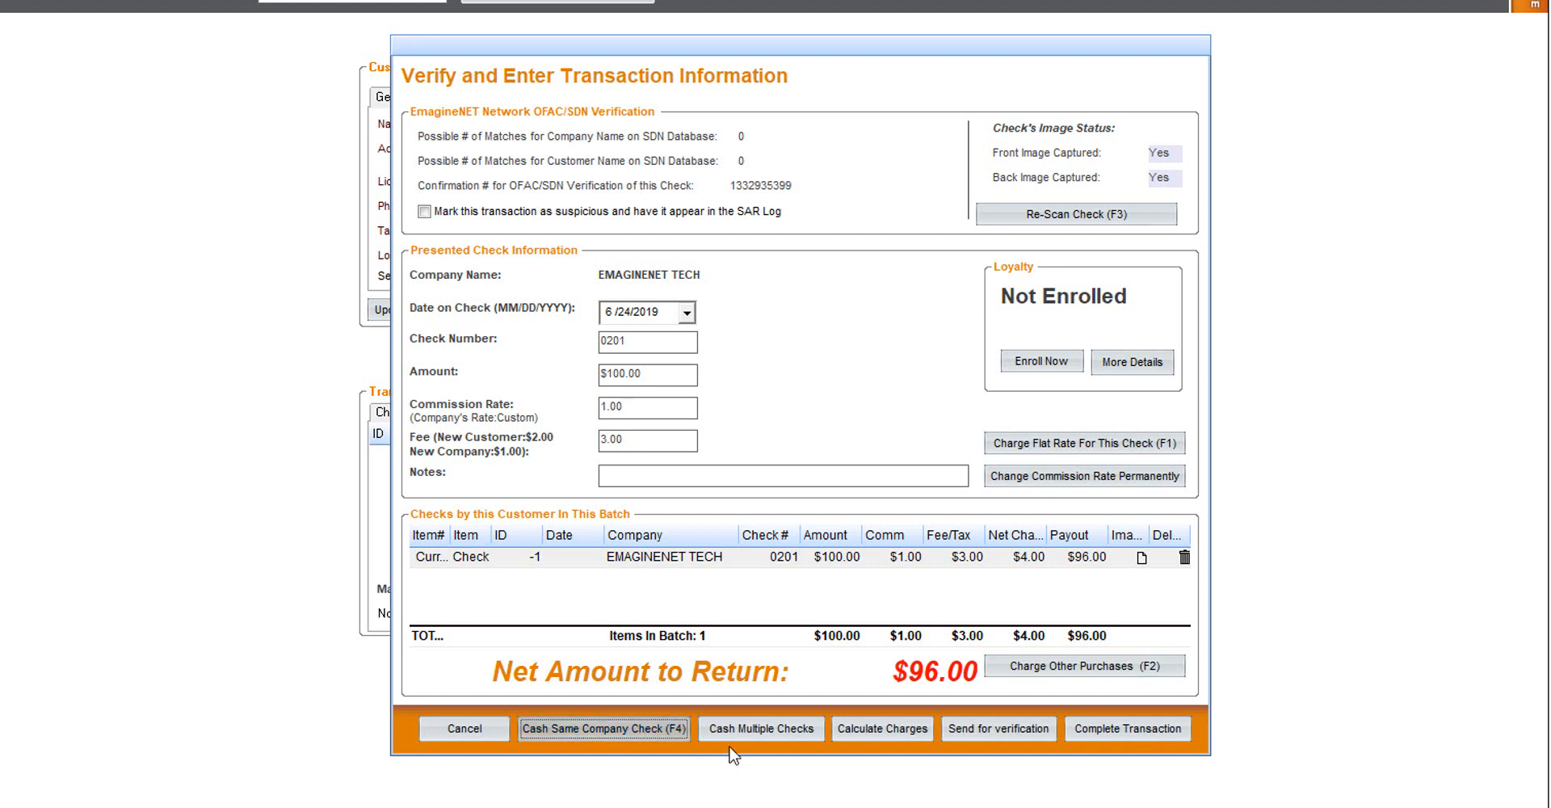
Send the $100.00 check for verification and complete it with a $96.00 payout
{"action": "left_click", "coordinate": [753, 732]}
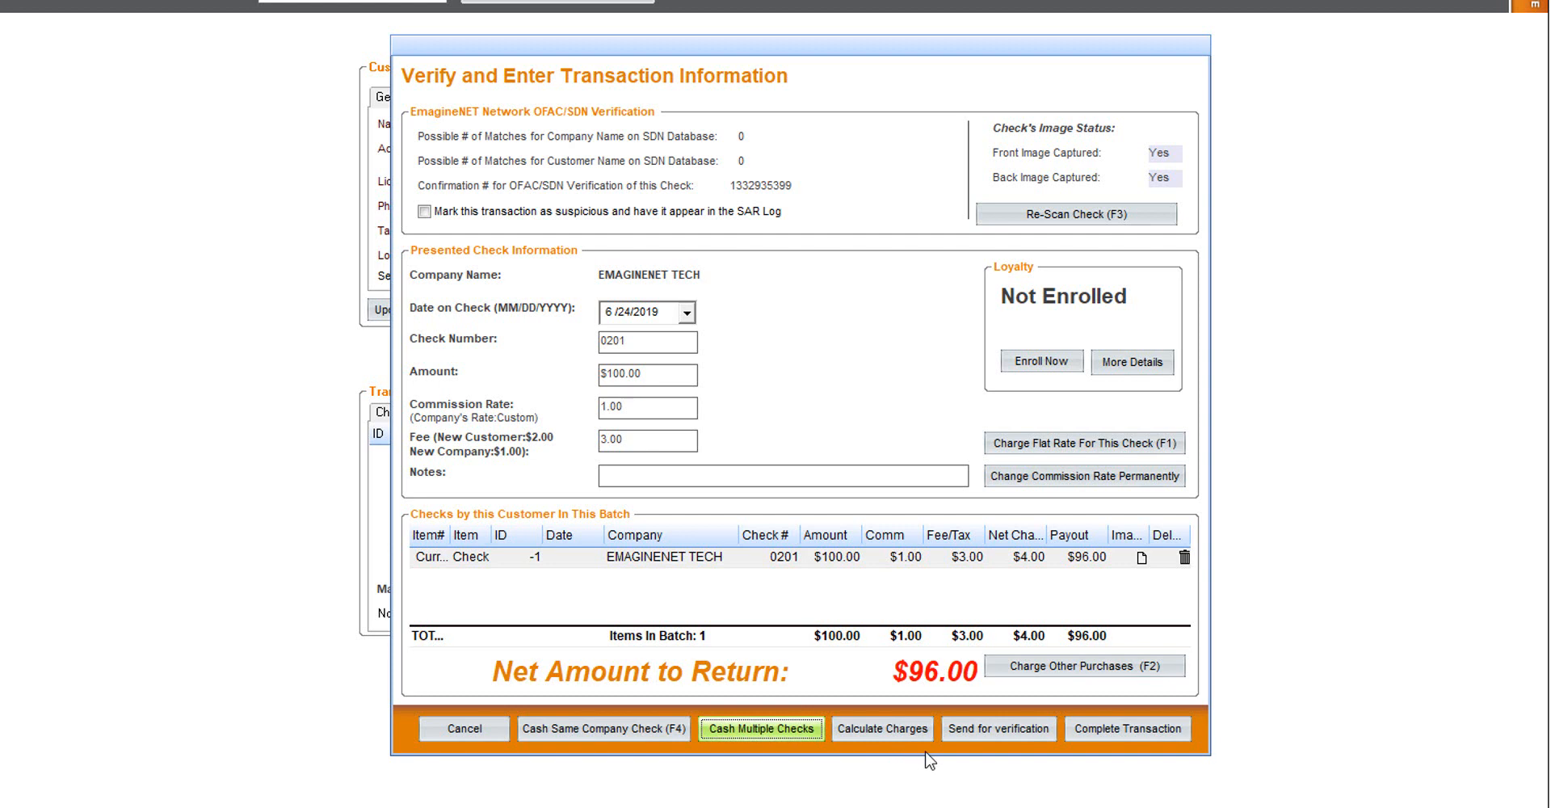
{"action": "left_click", "coordinate": [1043, 362]}
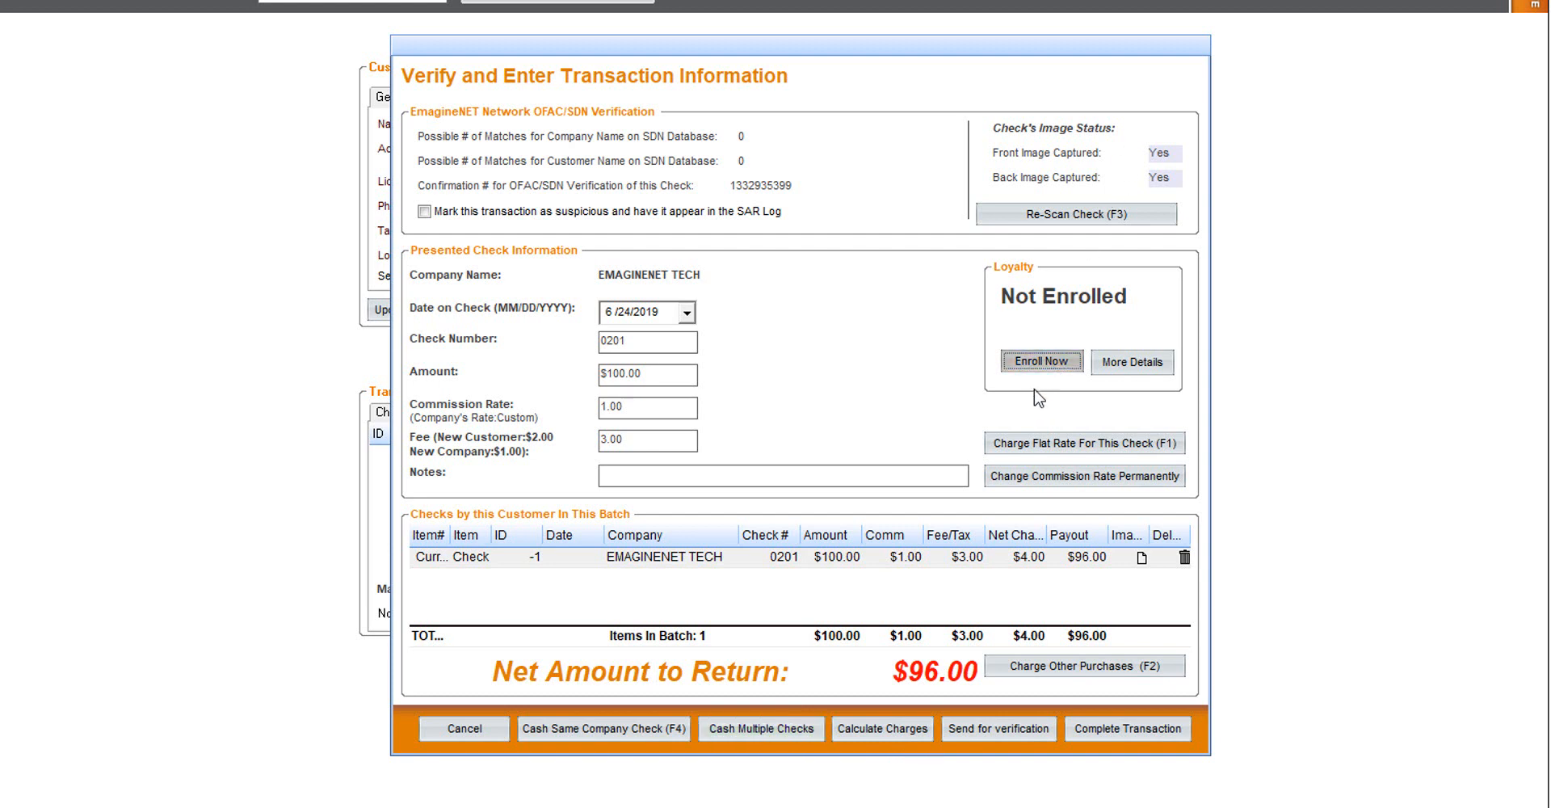
{"action": "left_click", "coordinate": [656, 439]}
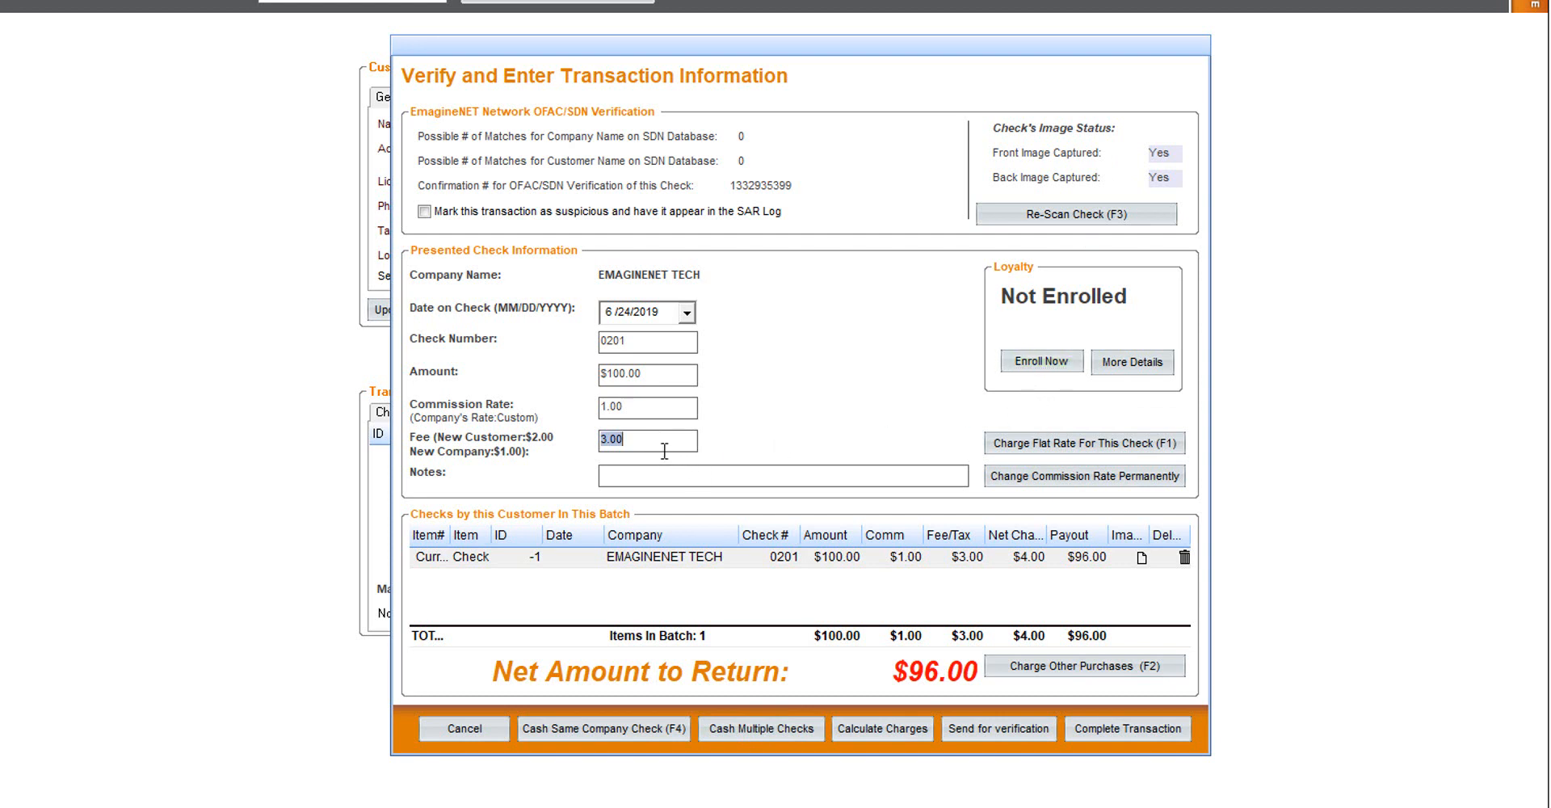
{"action": "left_click", "coordinate": [1007, 732]}
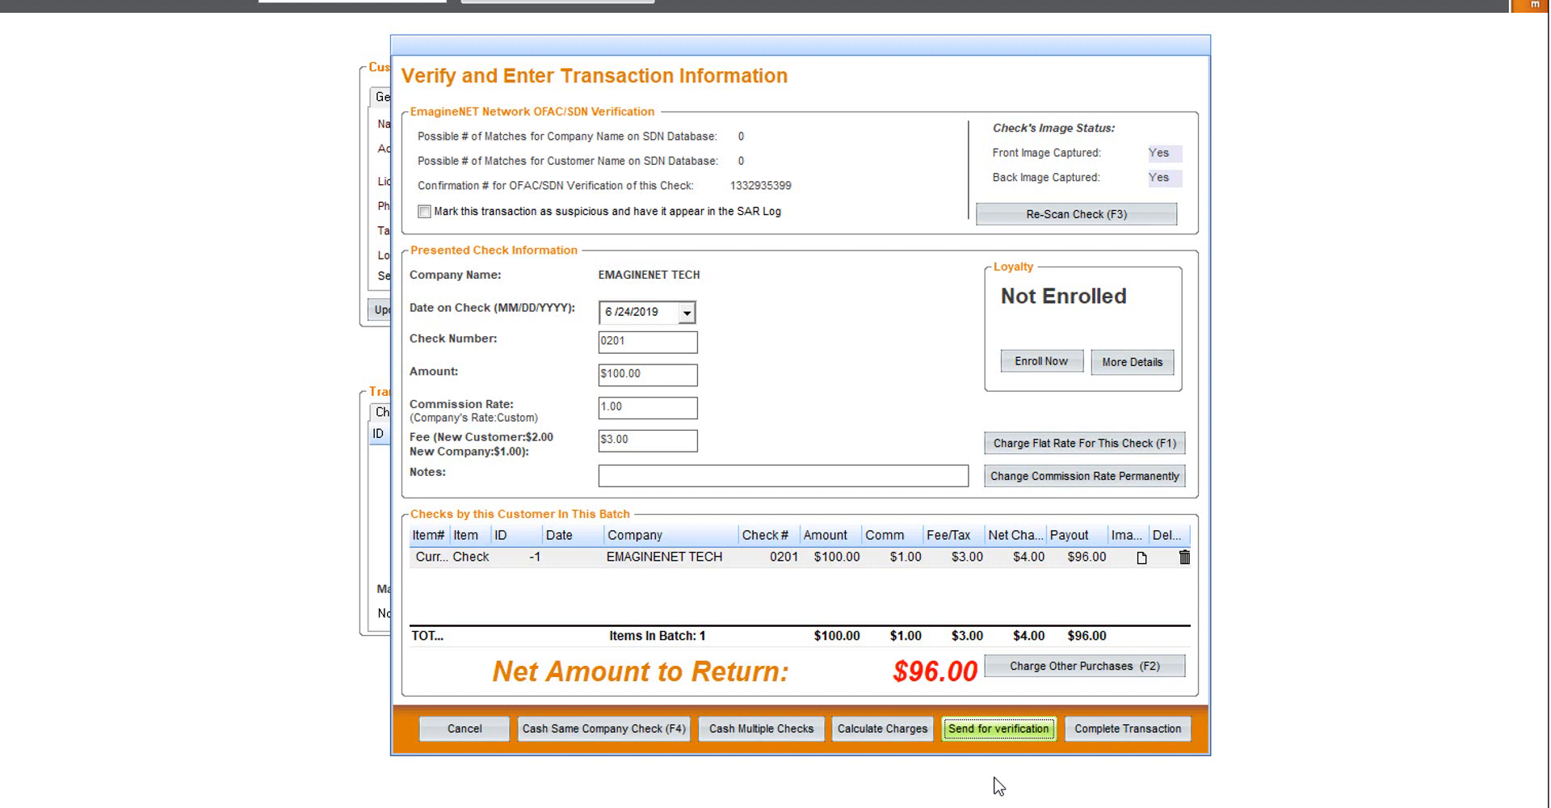
{"action": "left_click", "coordinate": [1107, 741]}
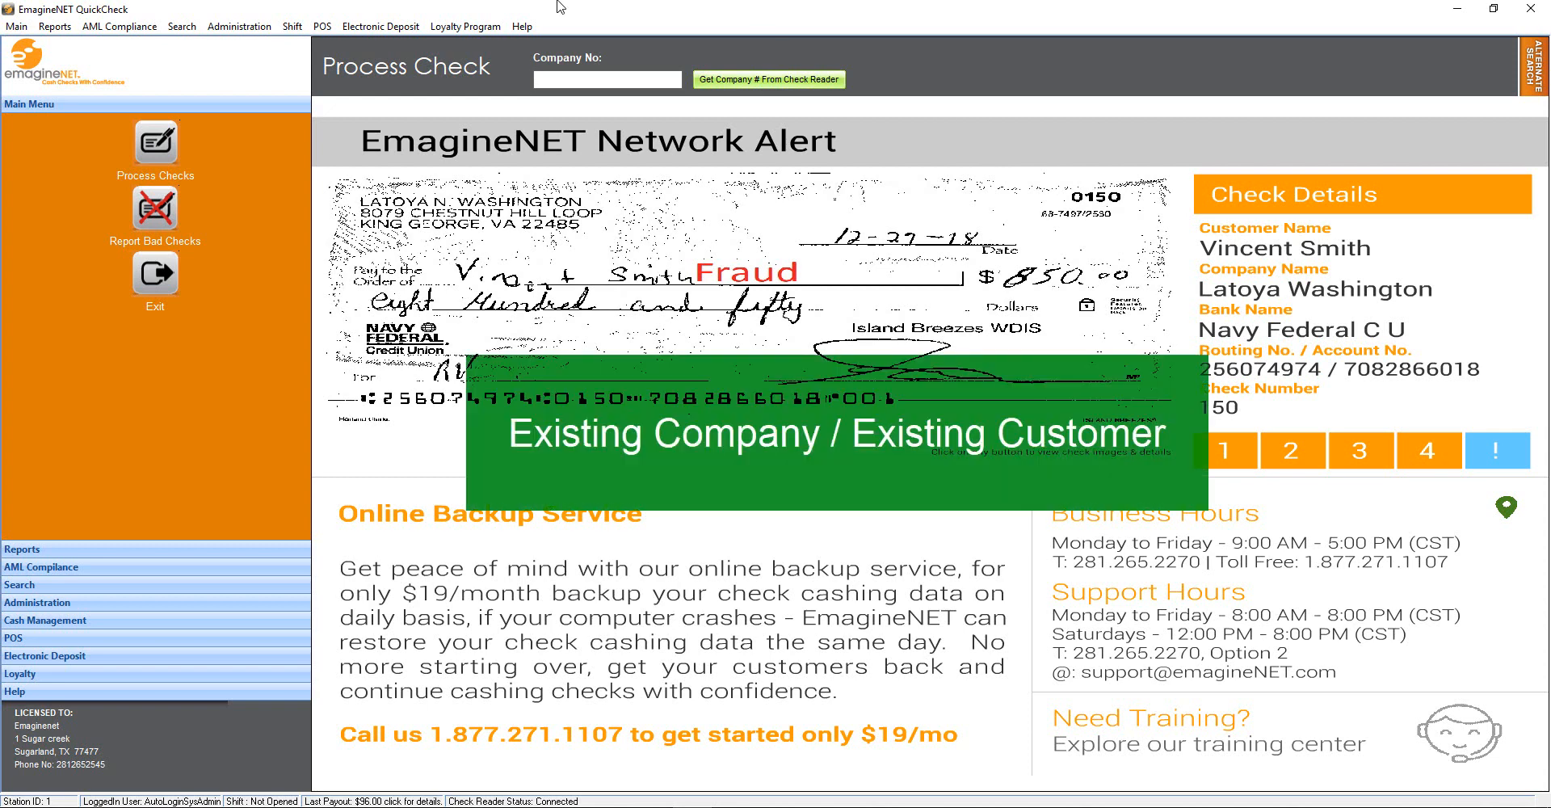
Look up EMAGINENET STORE from the check's company number, re-verify its bank info, and select its customer
{"action": "left_click", "coordinate": [823, 80]}
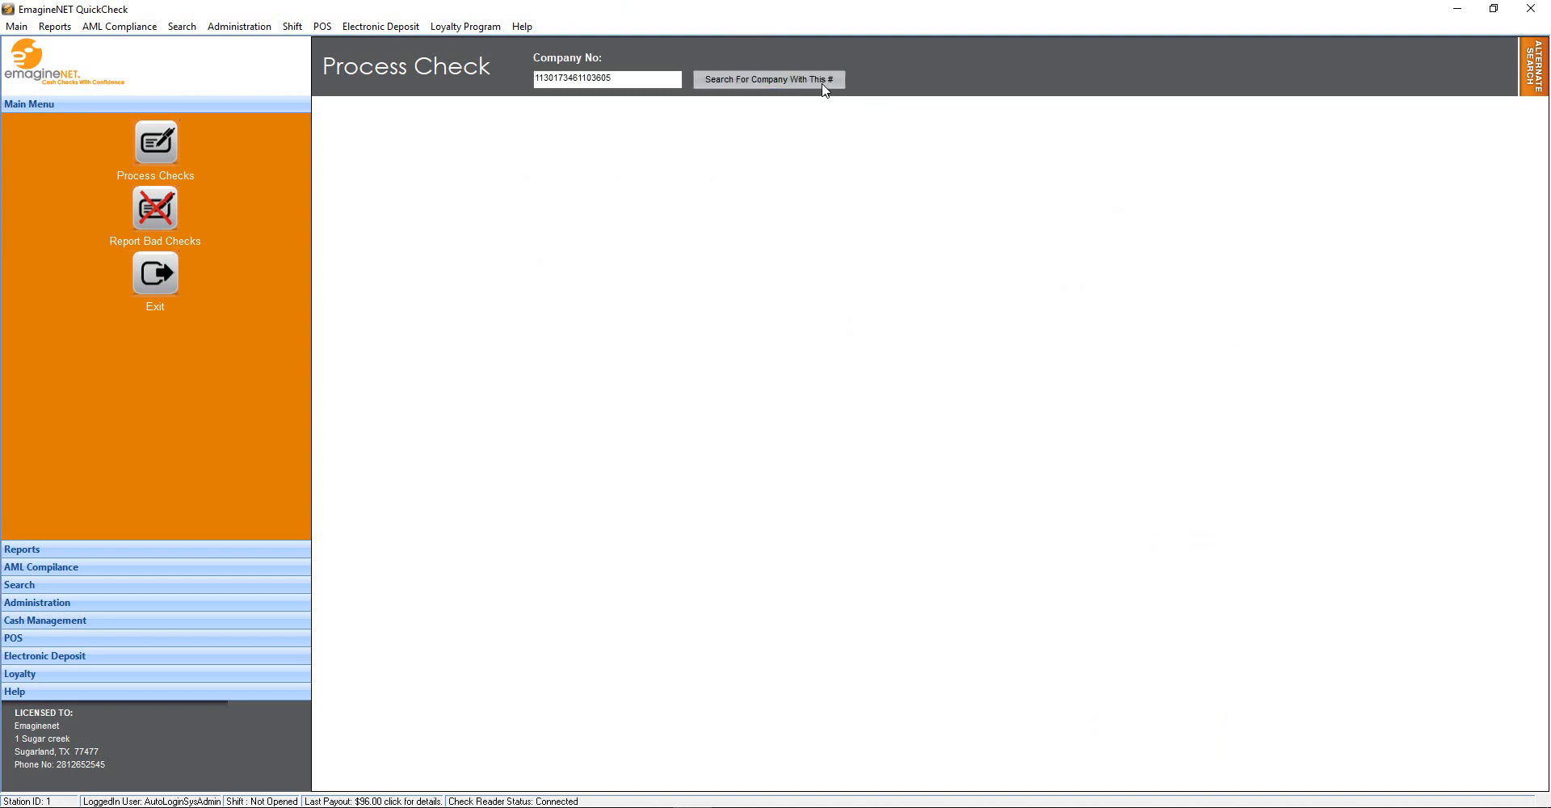
{"action": "left_click", "coordinate": [824, 81]}
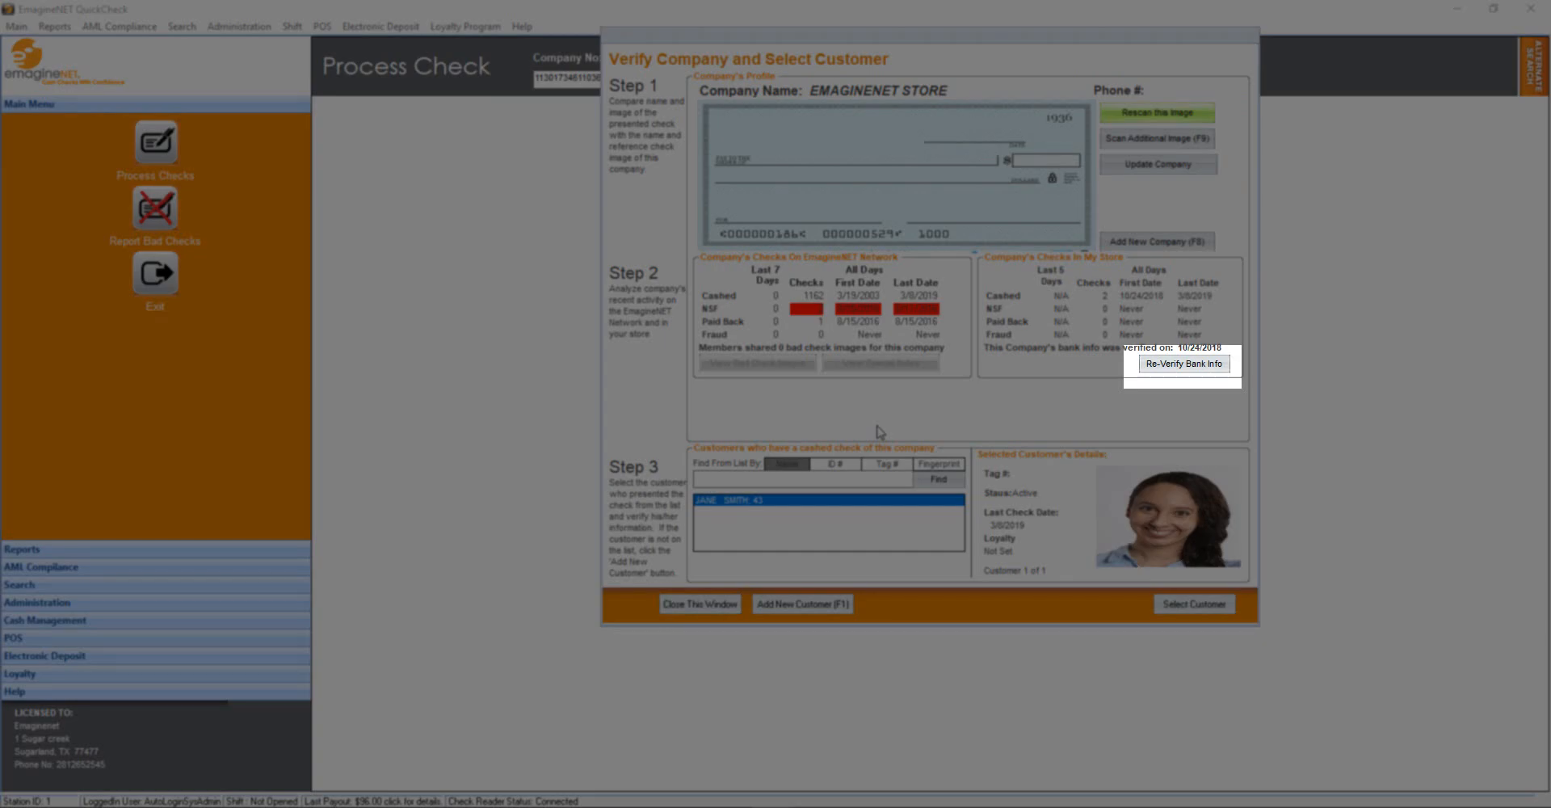
{"action": "left_click", "coordinate": [1184, 364]}
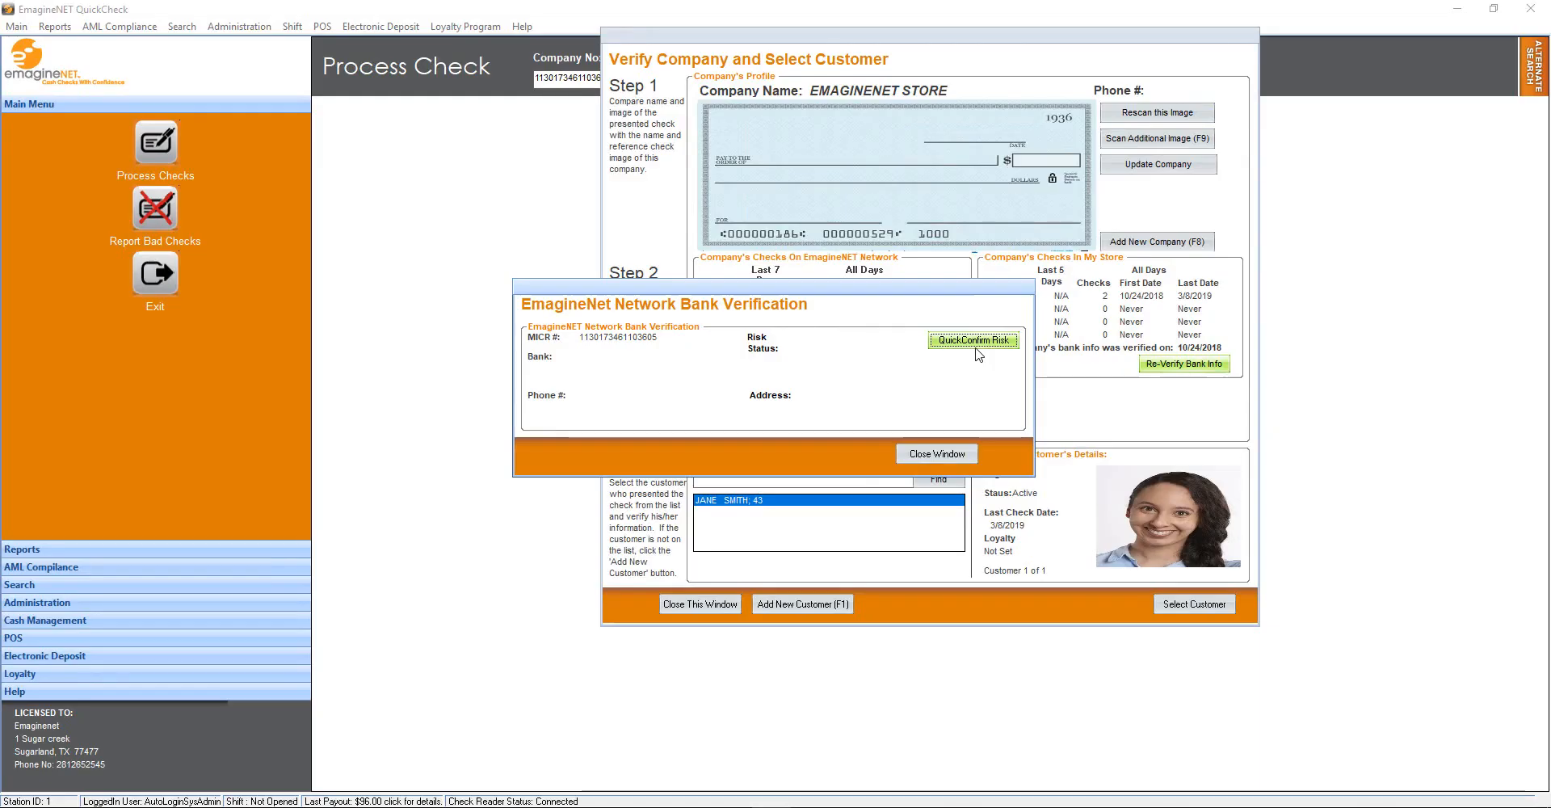
{"action": "left_click", "coordinate": [952, 460]}
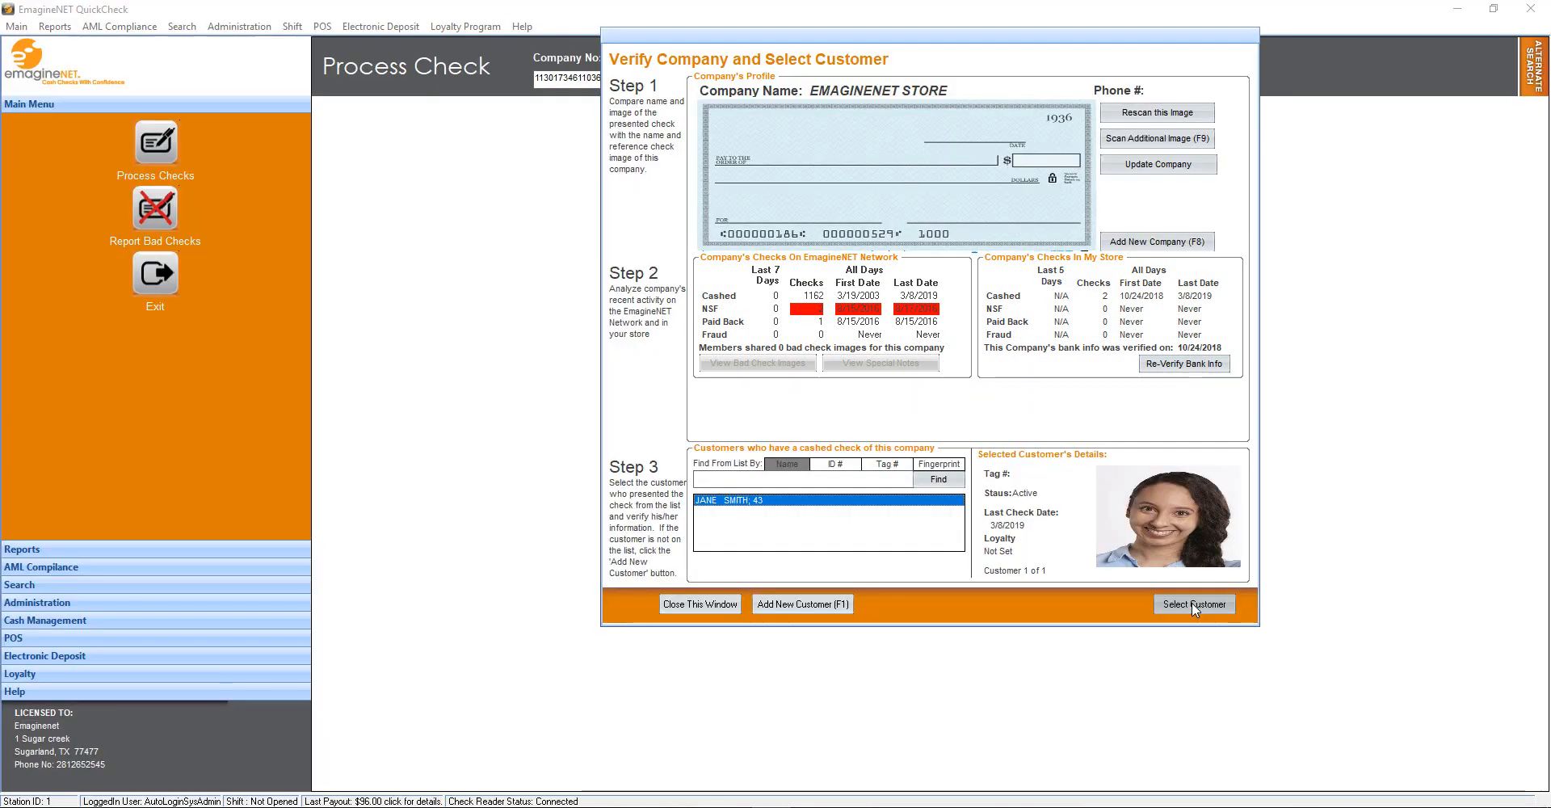
{"action": "left_click", "coordinate": [1194, 606]}
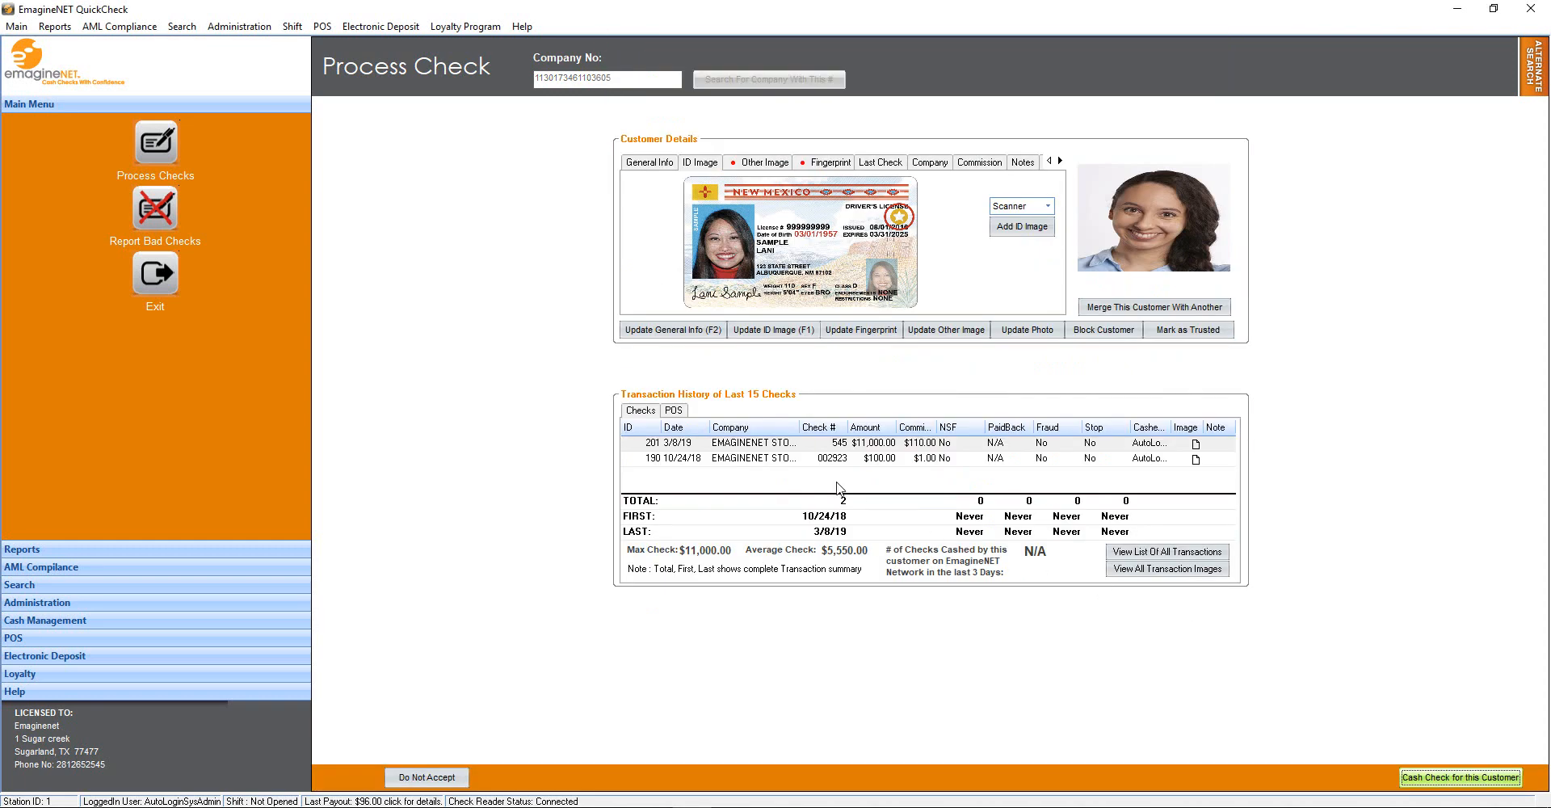
Select the 10/24/18 check in the customer's check history
{"action": "left_click", "coordinate": [776, 467]}
{"action": "left_click", "coordinate": [775, 462]}
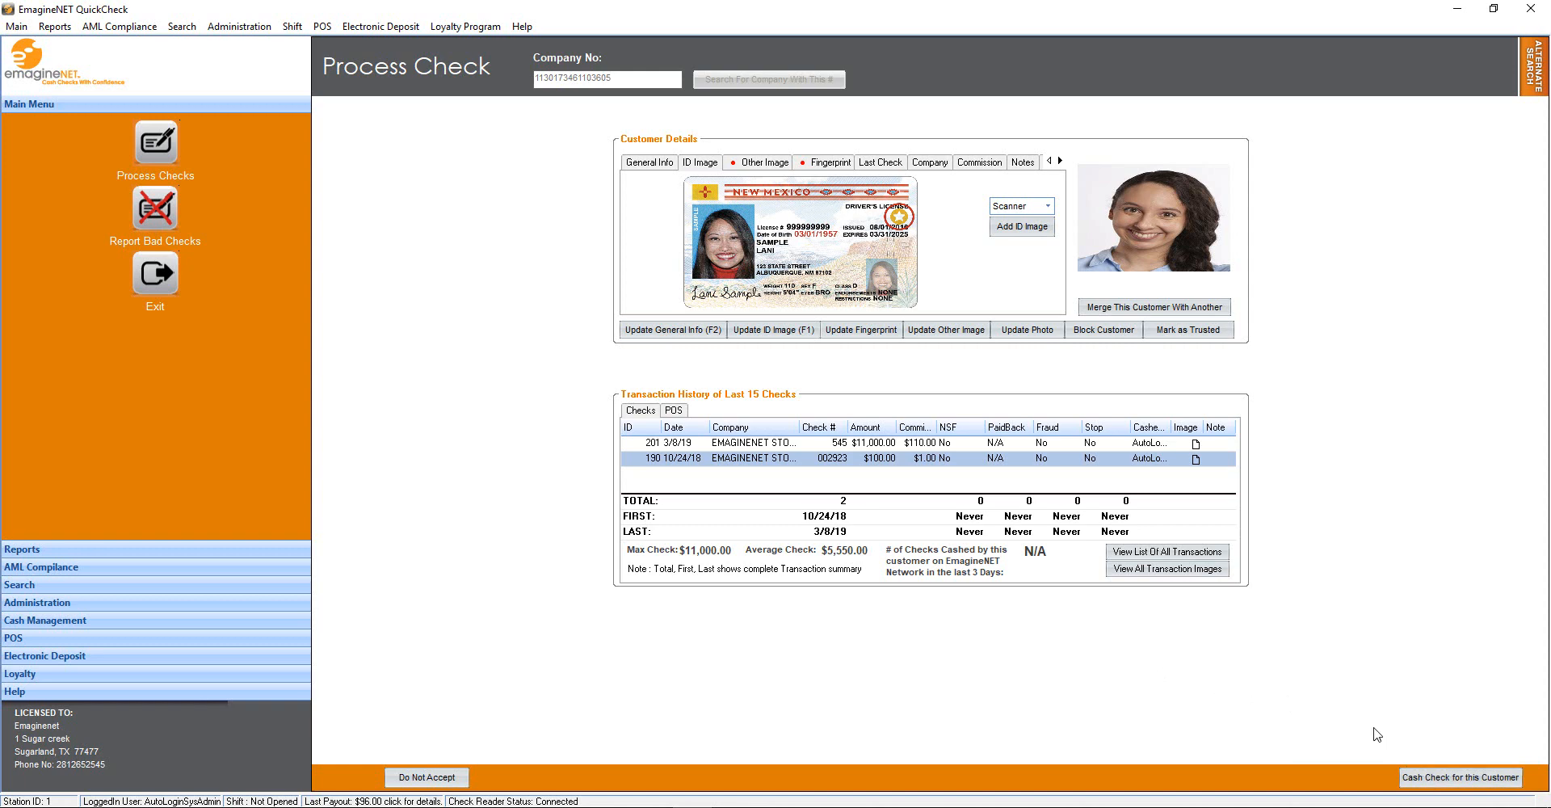
{"action": "left_click", "coordinate": [1204, 570]}
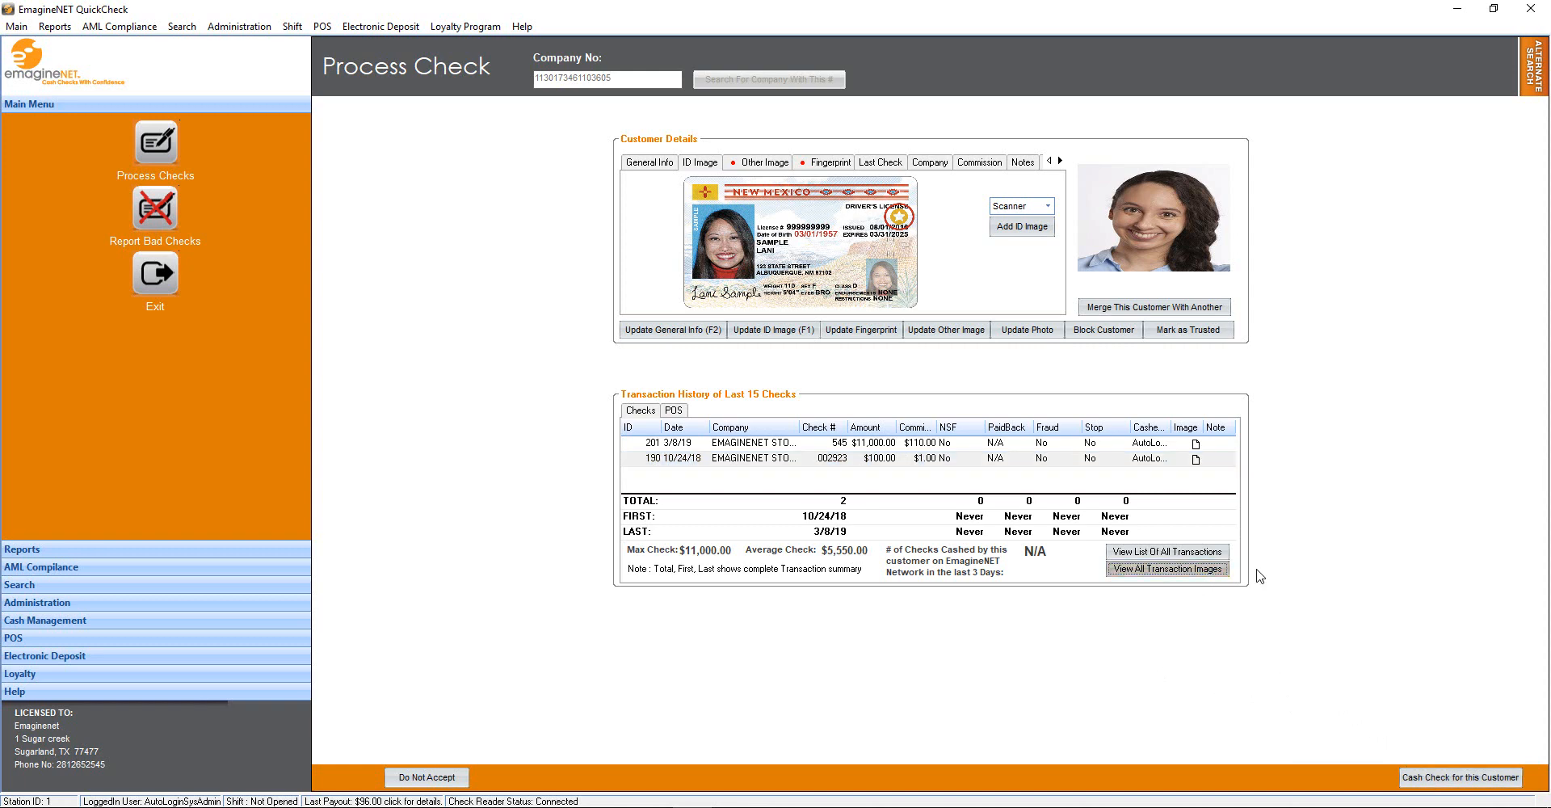
Cash a $356.33 check for this customer, leaving $351.00 to return after charges
{"action": "left_click", "coordinate": [1425, 780]}
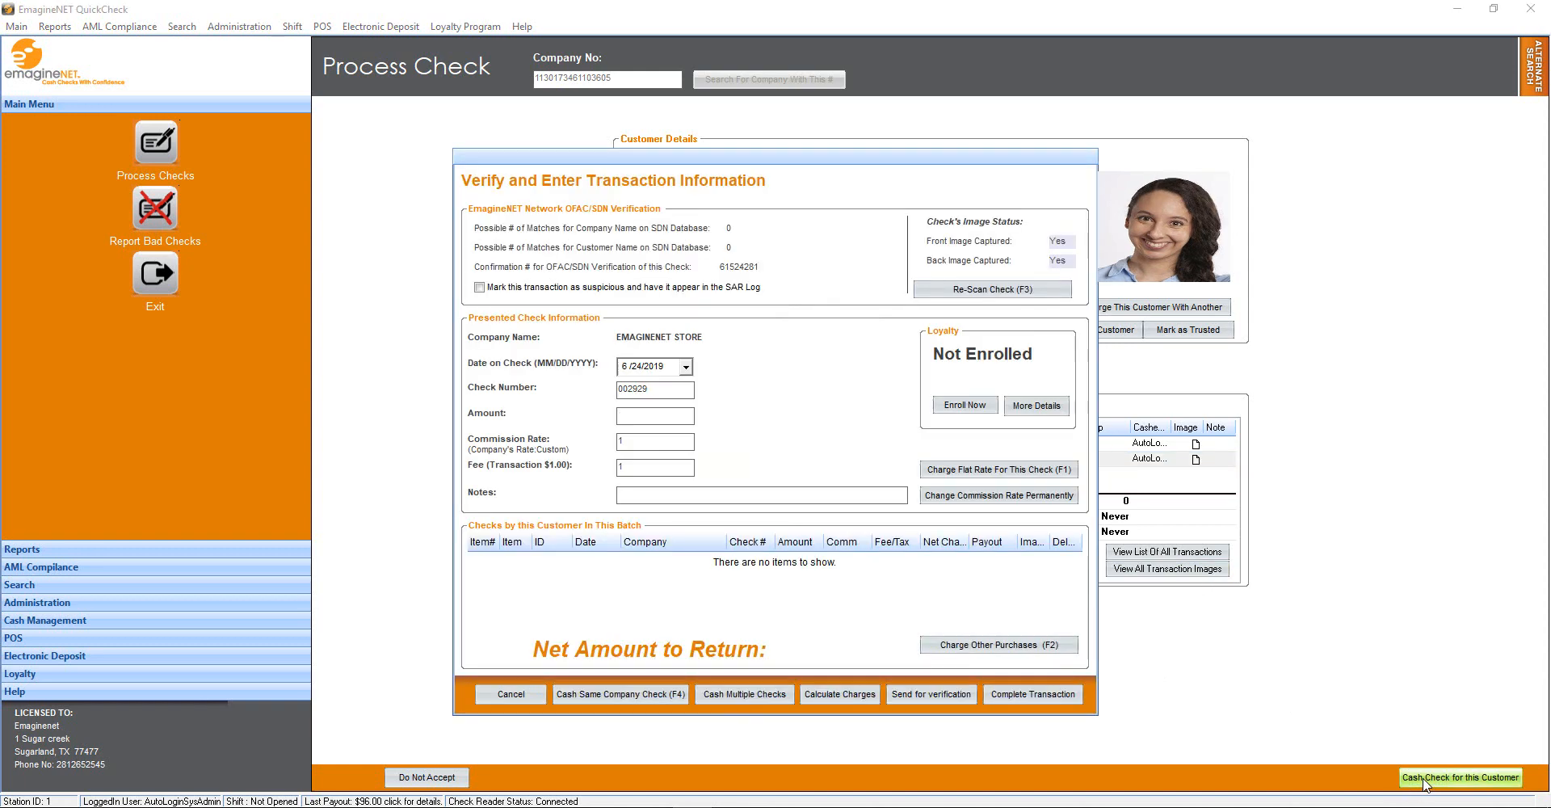
{"action": "type", "text": "356.33"}
{"action": "key", "text": "Return"}
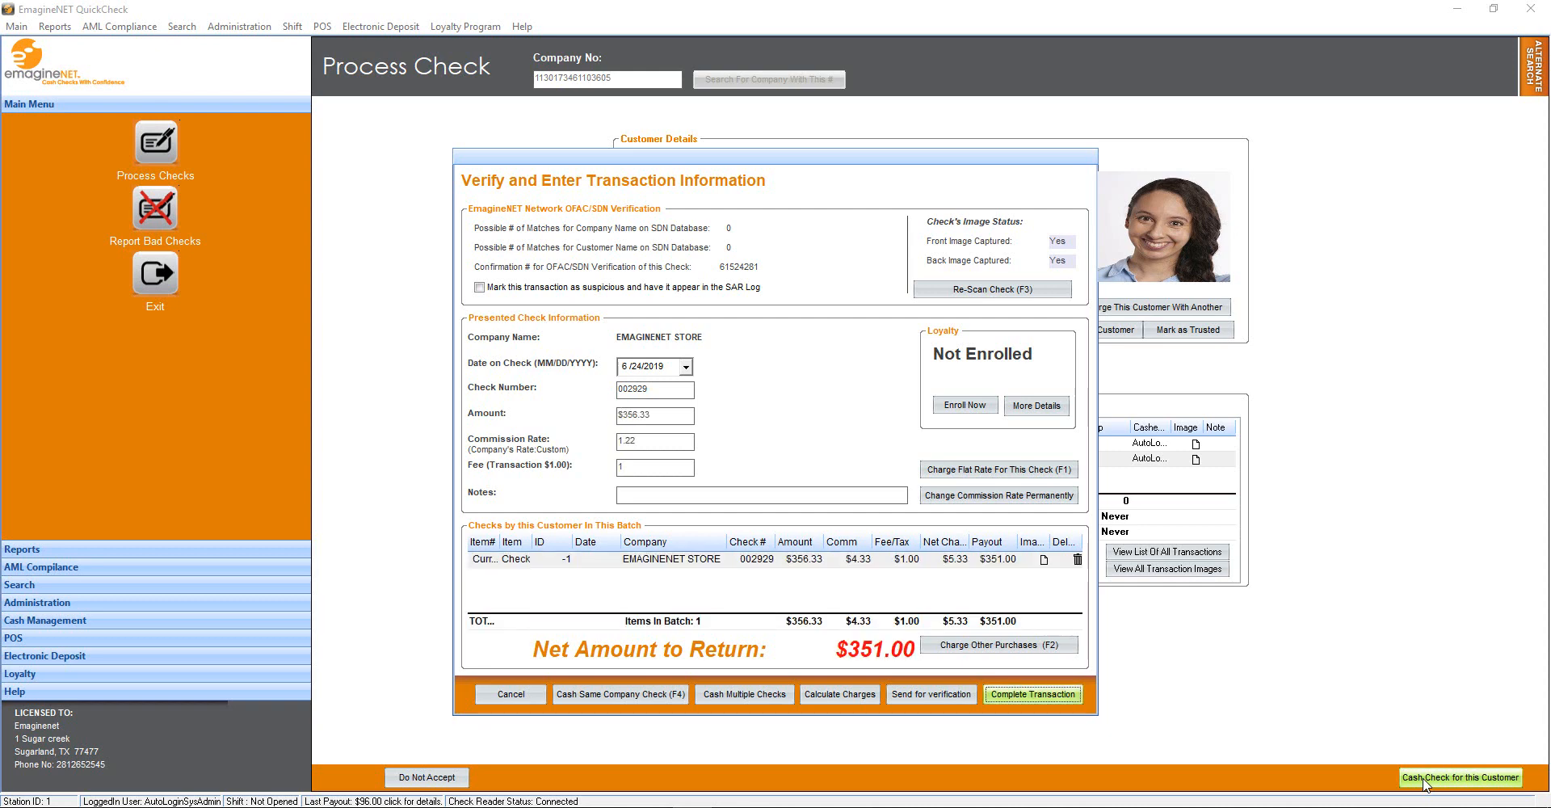
{"action": "key", "text": "Return"}
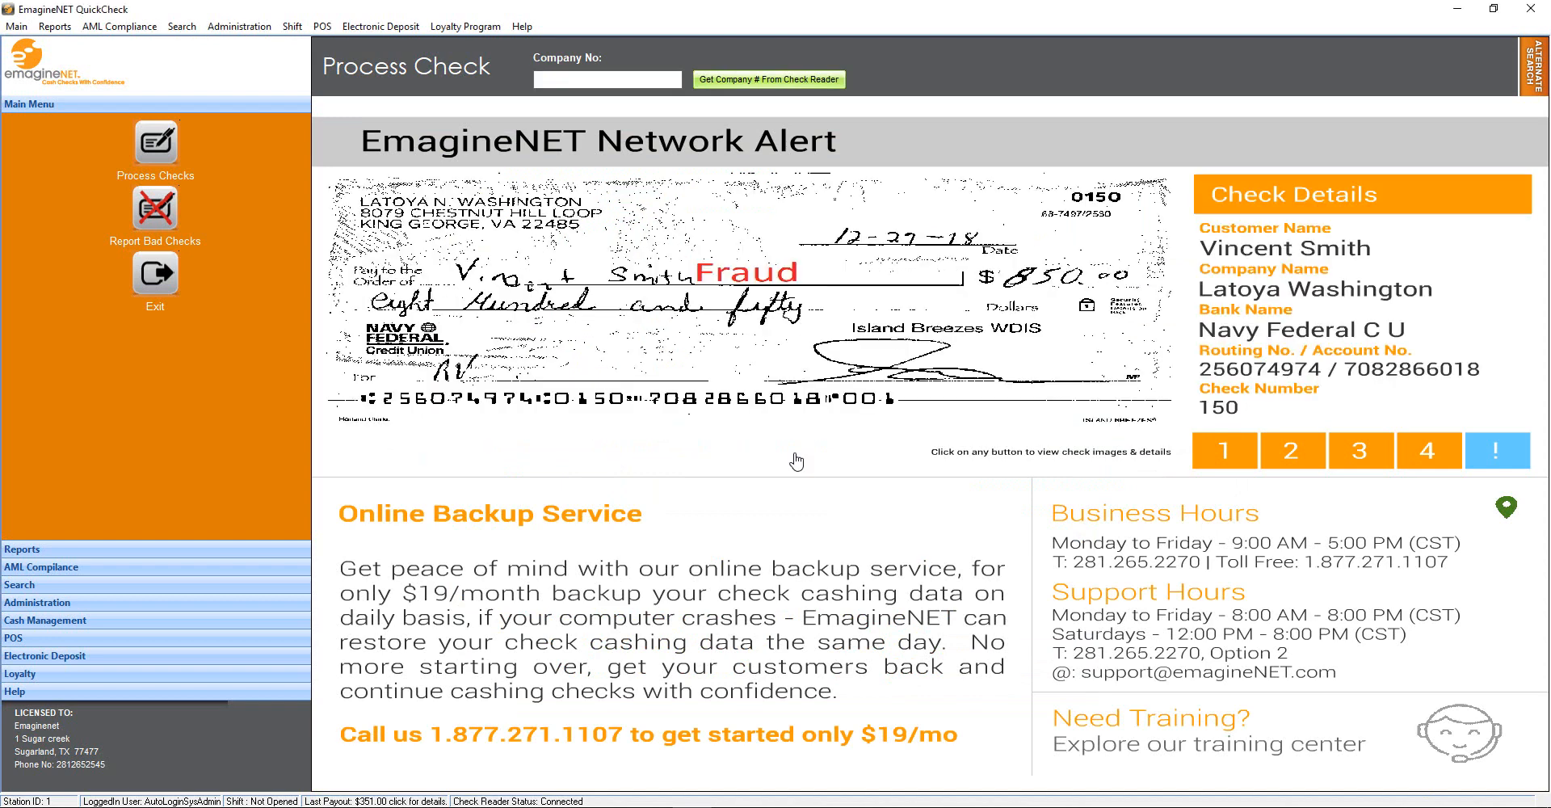
Read and search the ANGEL INC company number from the check, skipping the reference image scan
{"action": "left_click", "coordinate": [840, 79]}
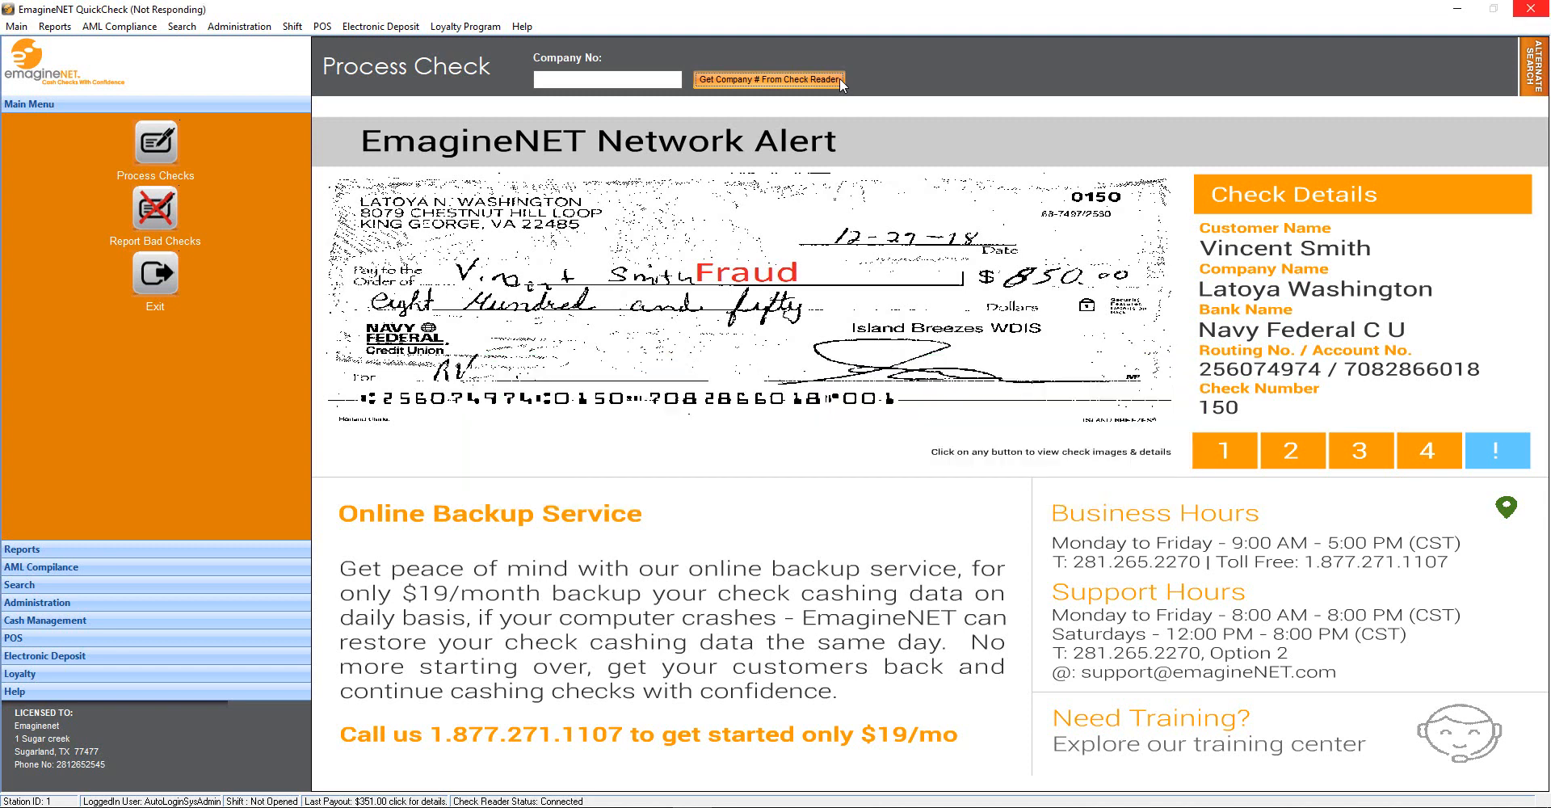
{"action": "left_click", "coordinate": [840, 78]}
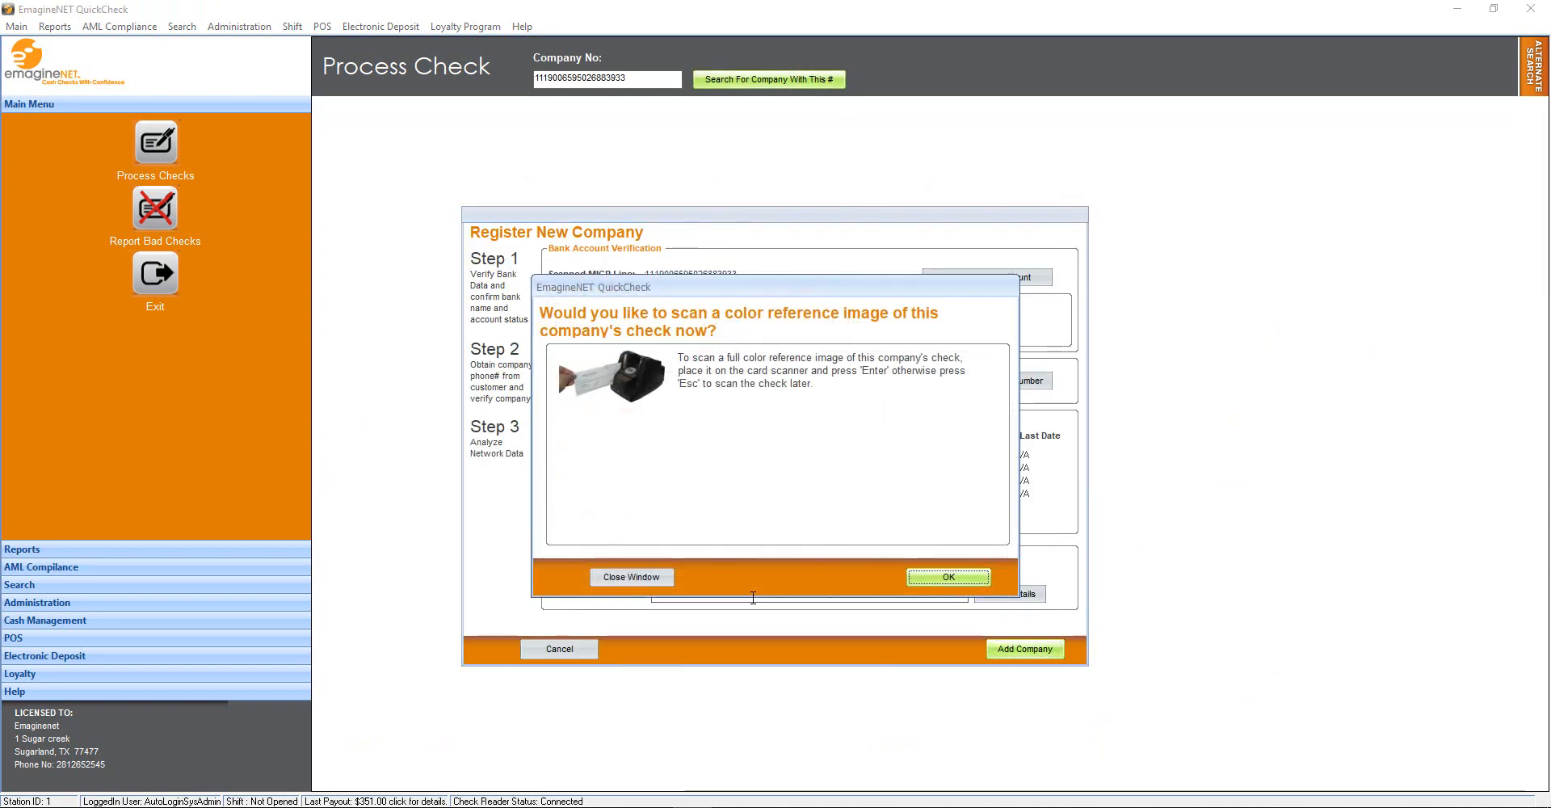
{"action": "key", "text": "Escape"}
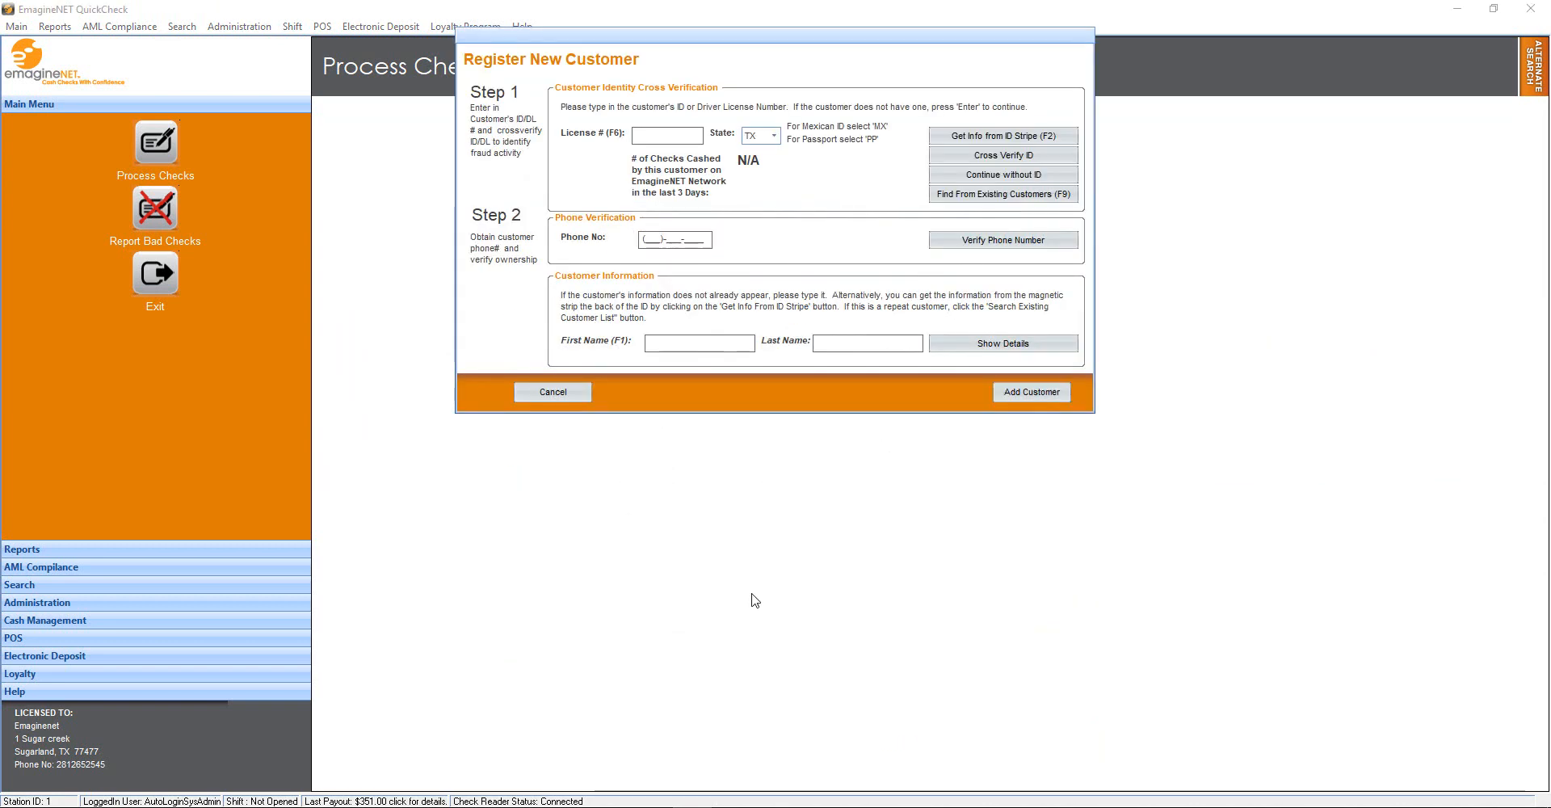
{"action": "left_click", "coordinate": [1002, 194]}
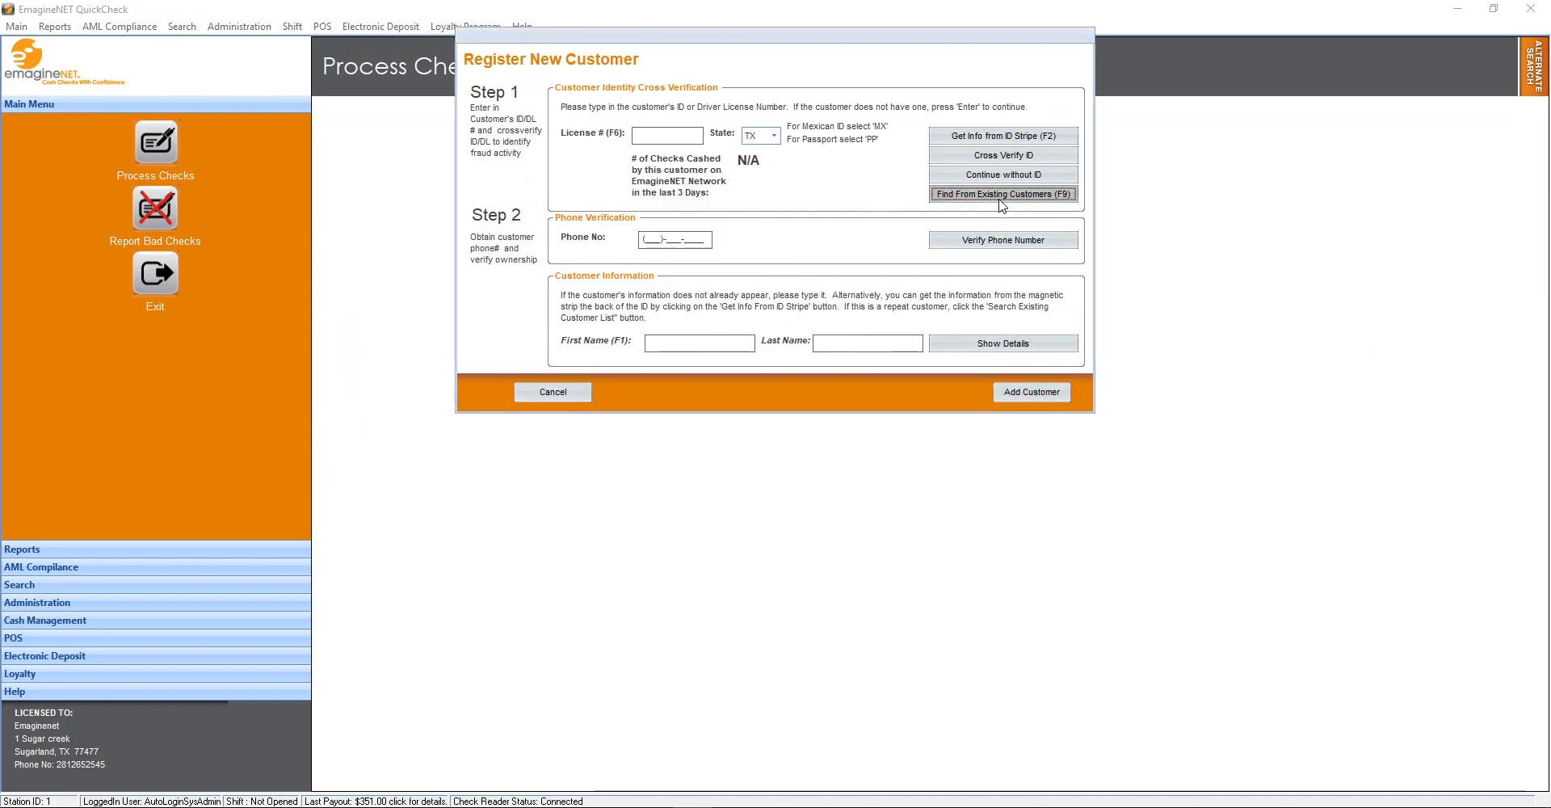
{"action": "left_click", "coordinate": [958, 596]}
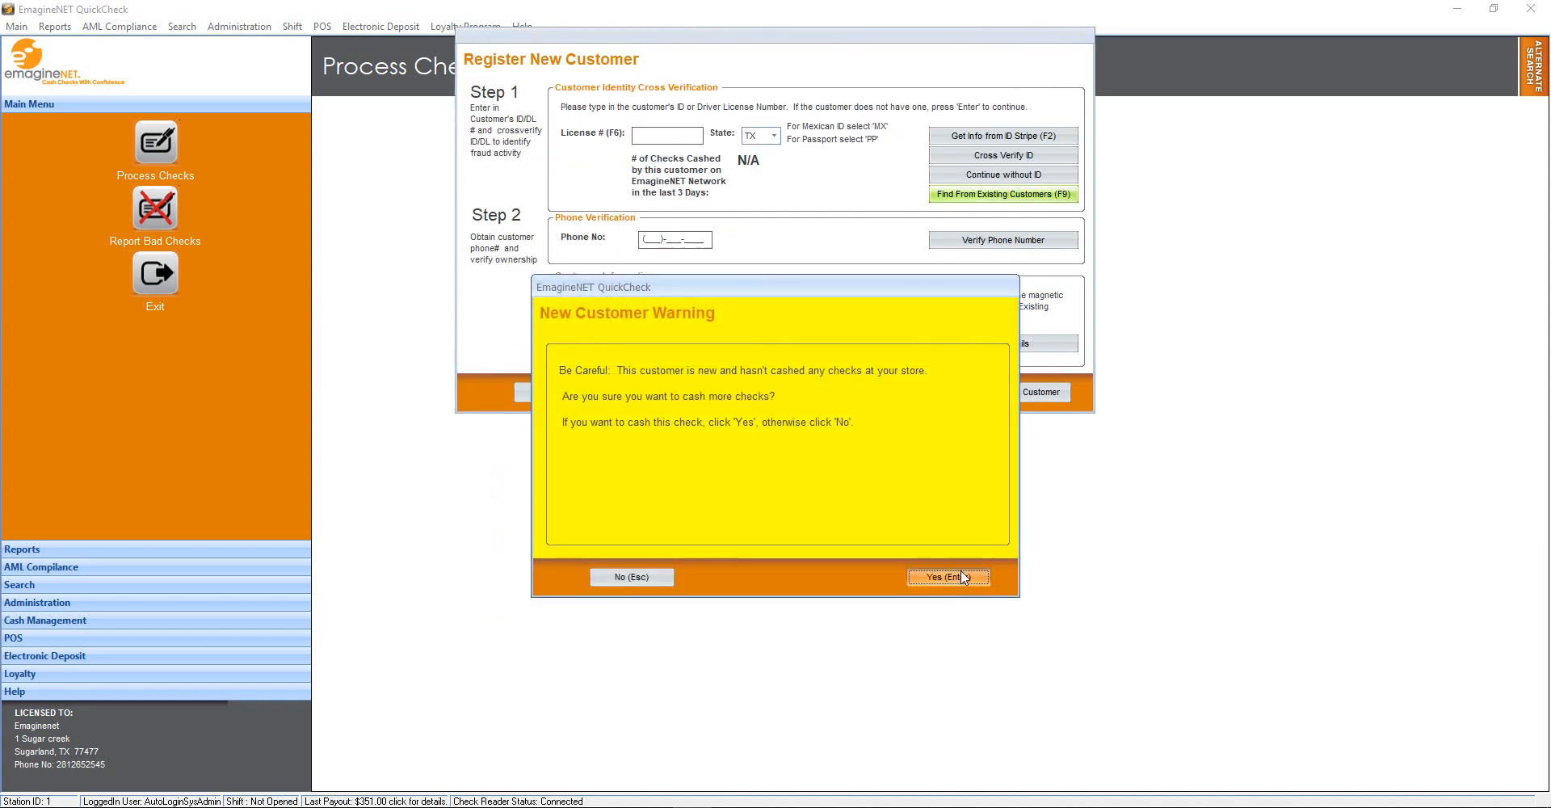
{"action": "left_click", "coordinate": [962, 572]}
{"action": "left_click", "coordinate": [961, 574]}
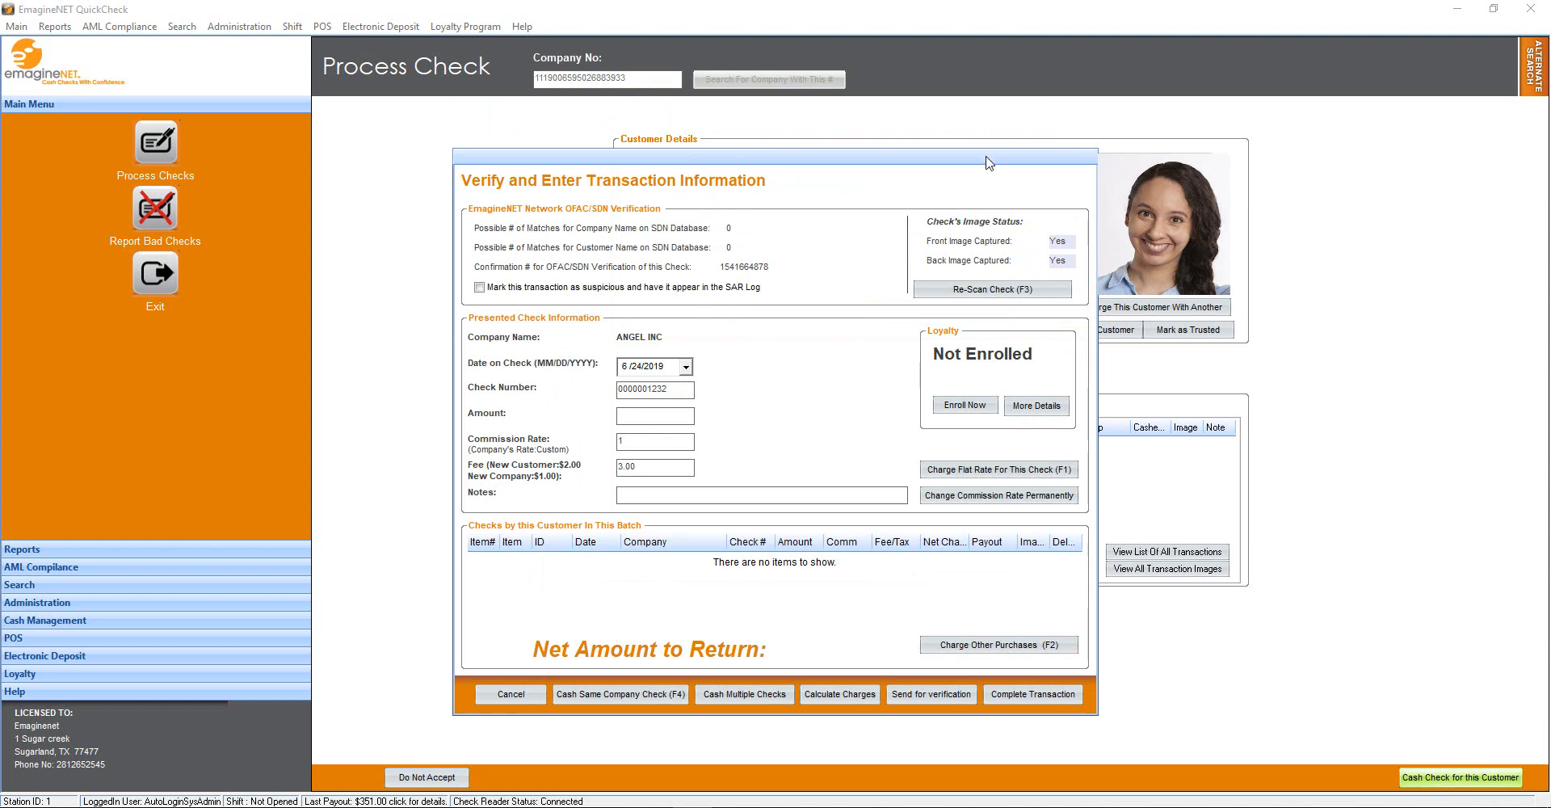
Enter $500.36 for the ANGEL INC check and complete it: $8.36 charges, $492.00 returned
{"action": "left_click_drag", "start_coordinate": [992, 164], "coordinate": [1149, 135]}
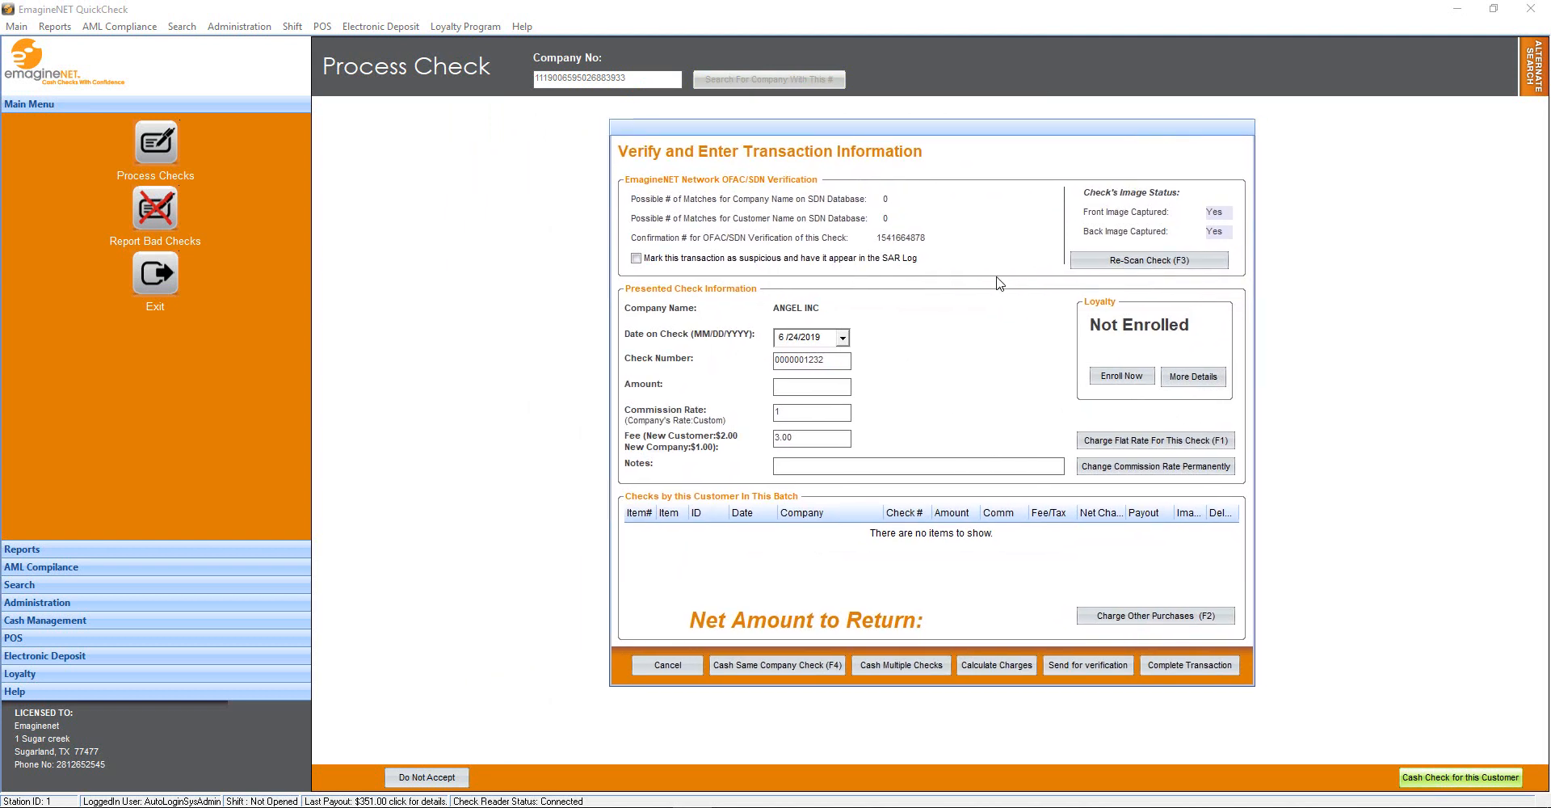
{"action": "type", "text": "500.36"}
{"action": "key", "text": "Return"}
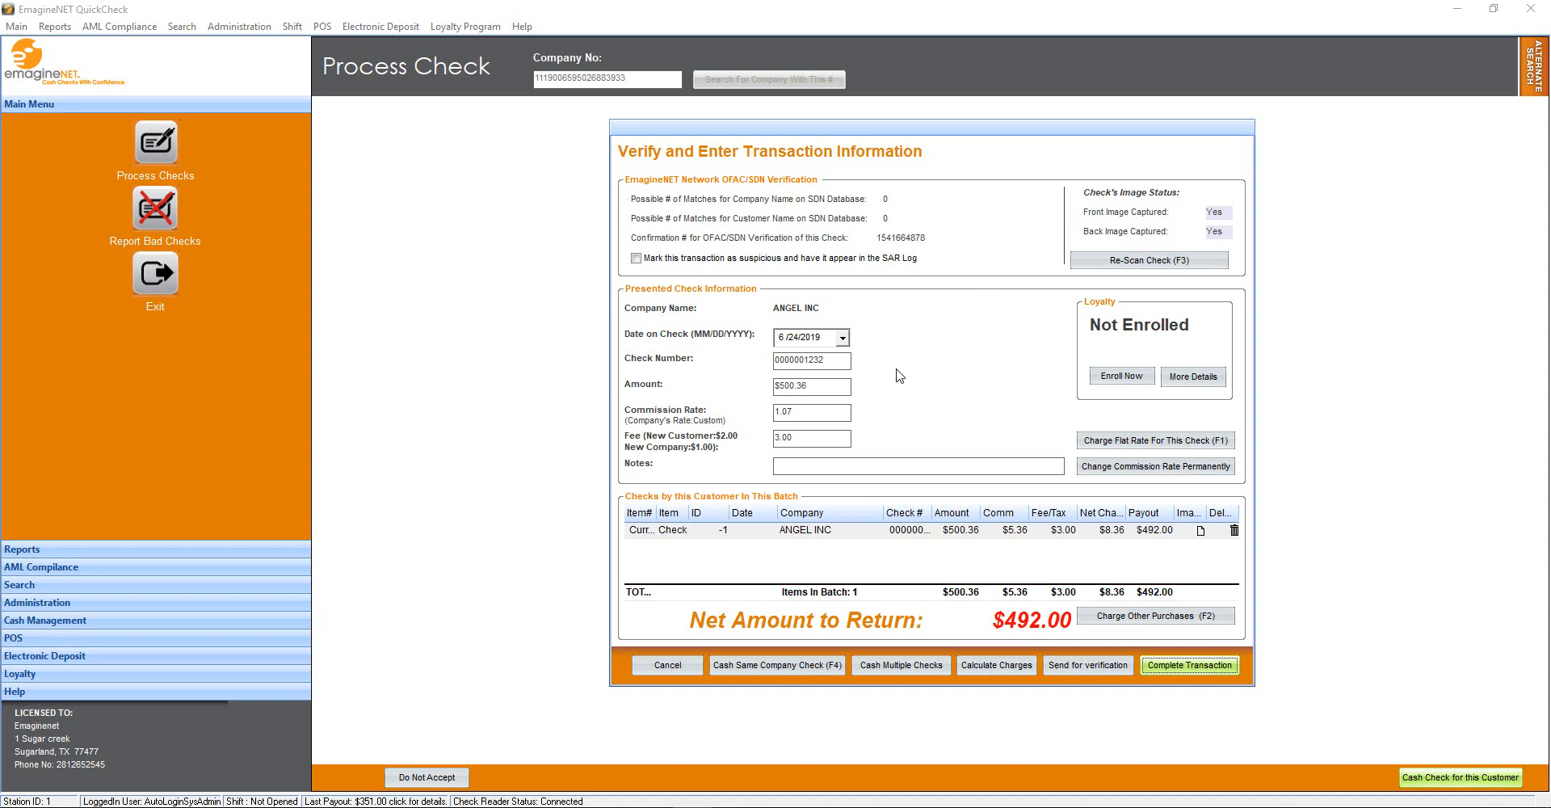
{"action": "key", "text": "Return"}
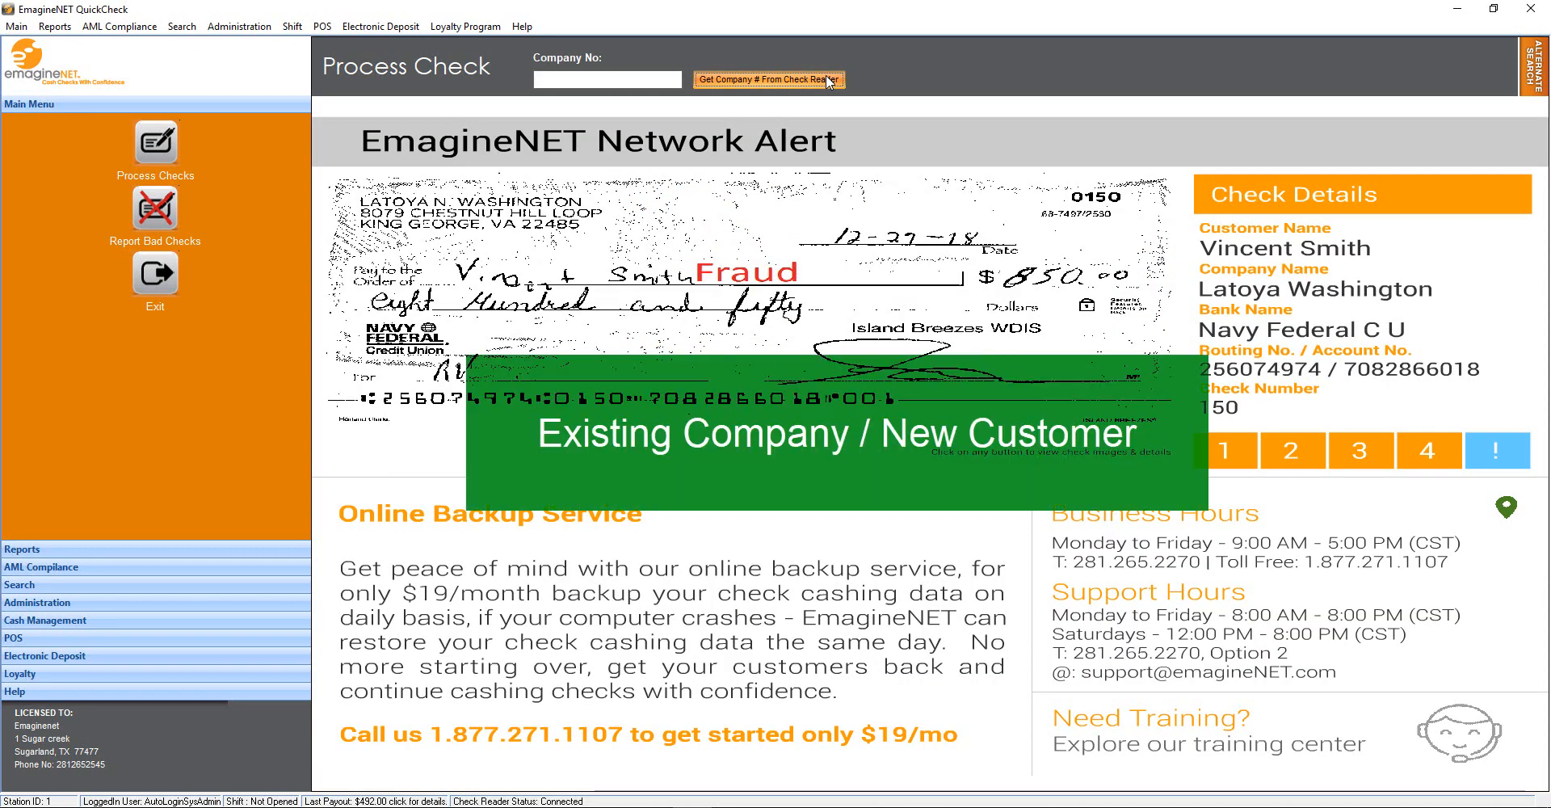
Read and look up the EMAGINENET TECH company number from the check reader
{"action": "left_click", "coordinate": [825, 78]}
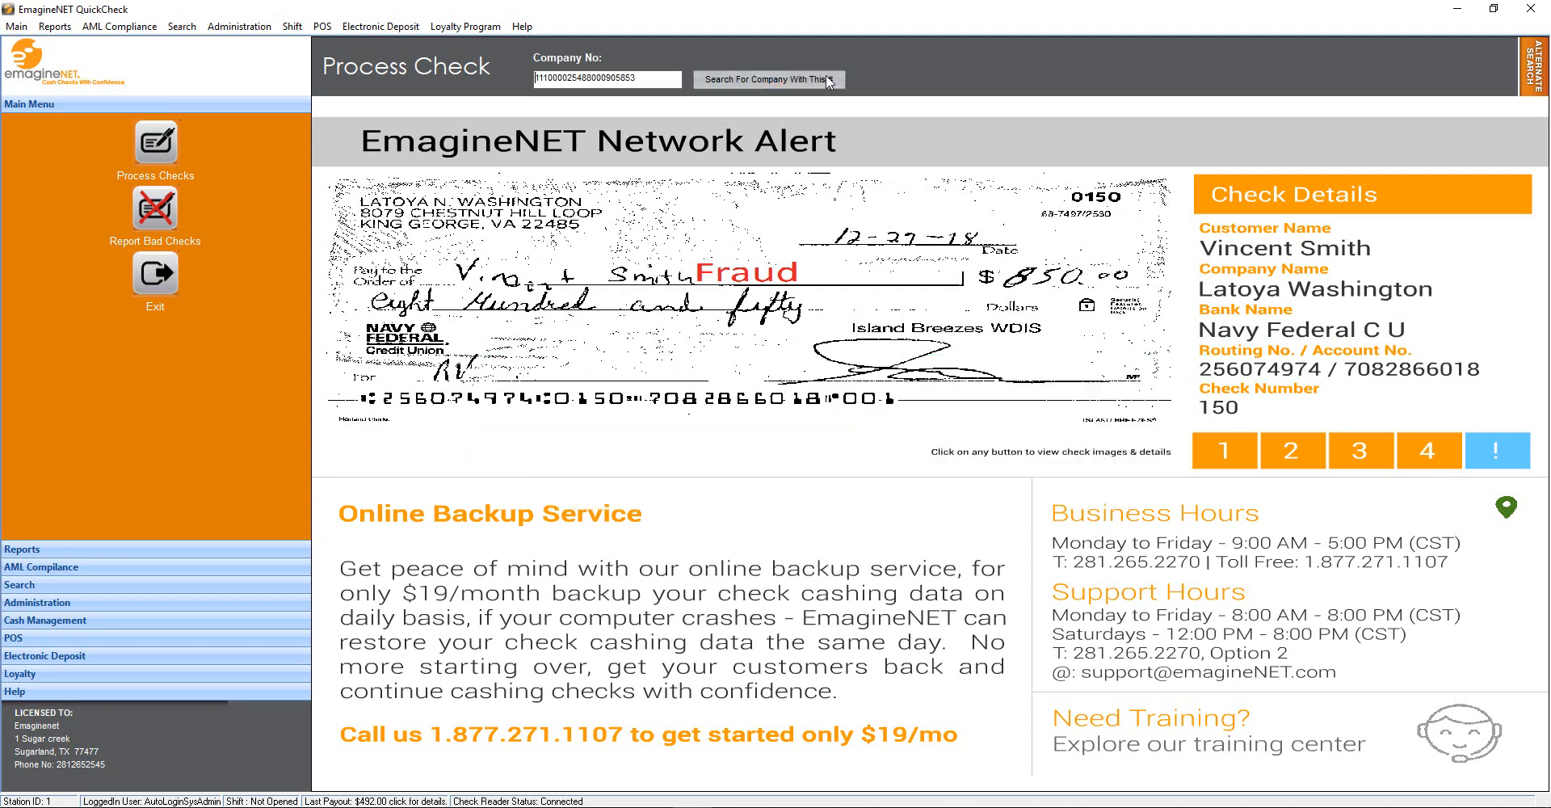
{"action": "left_click", "coordinate": [828, 80]}
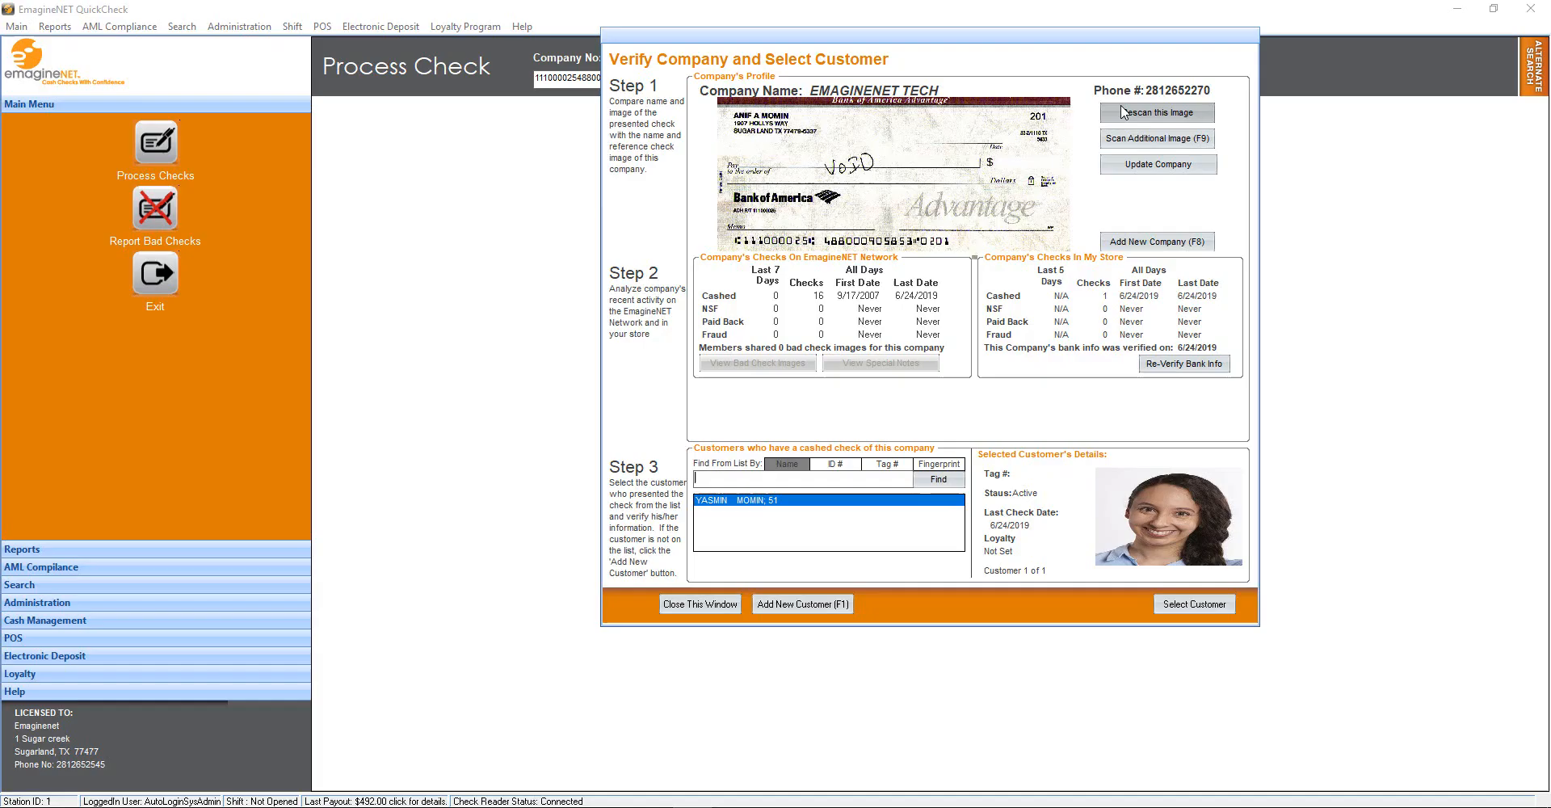
{"action": "left_click", "coordinate": [1156, 365]}
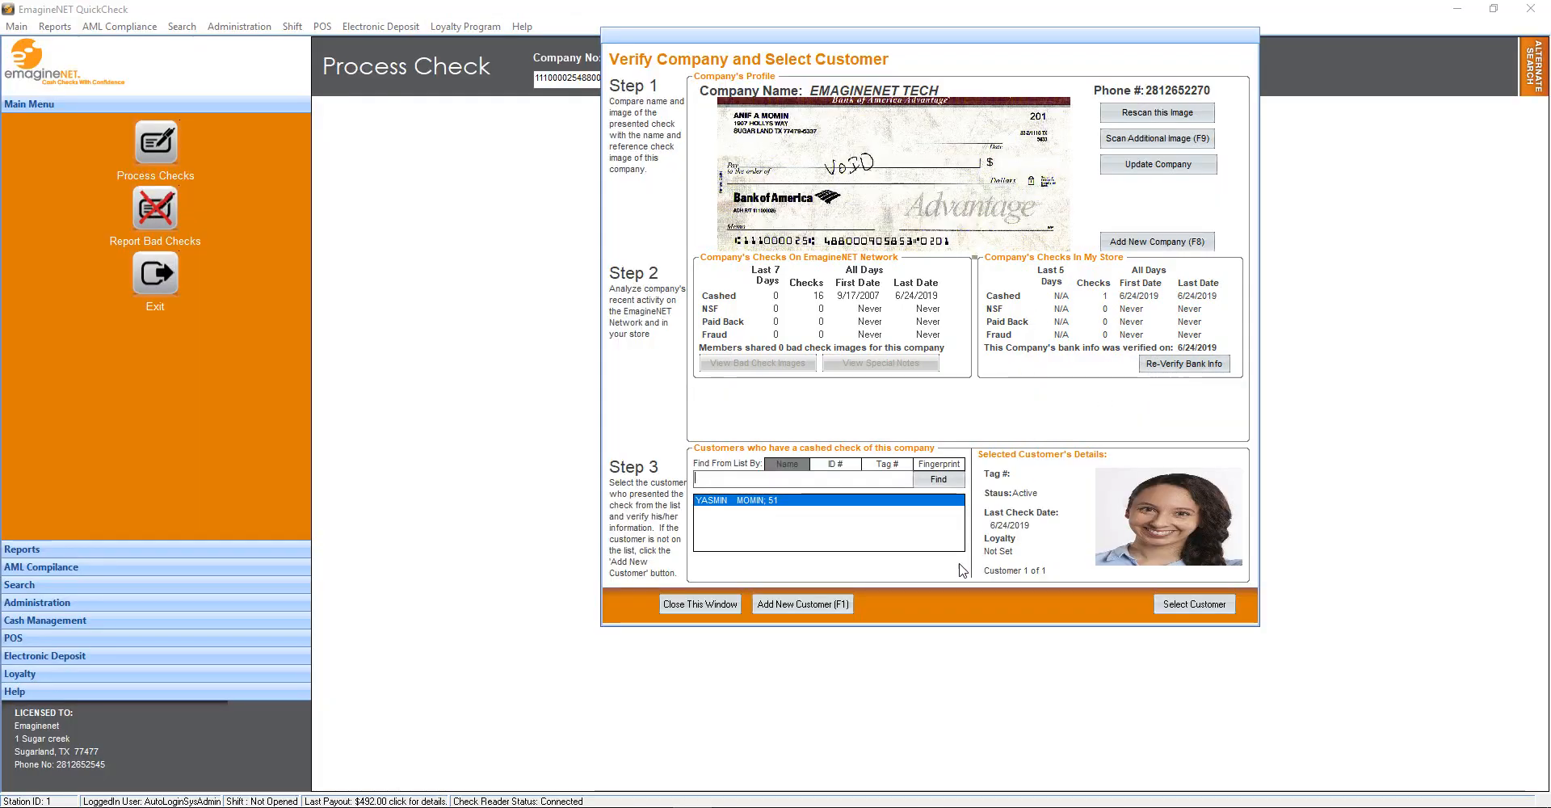
Register a new customer with their licence number, WI licence state and phone number, then start their check
{"action": "left_click", "coordinate": [822, 604]}
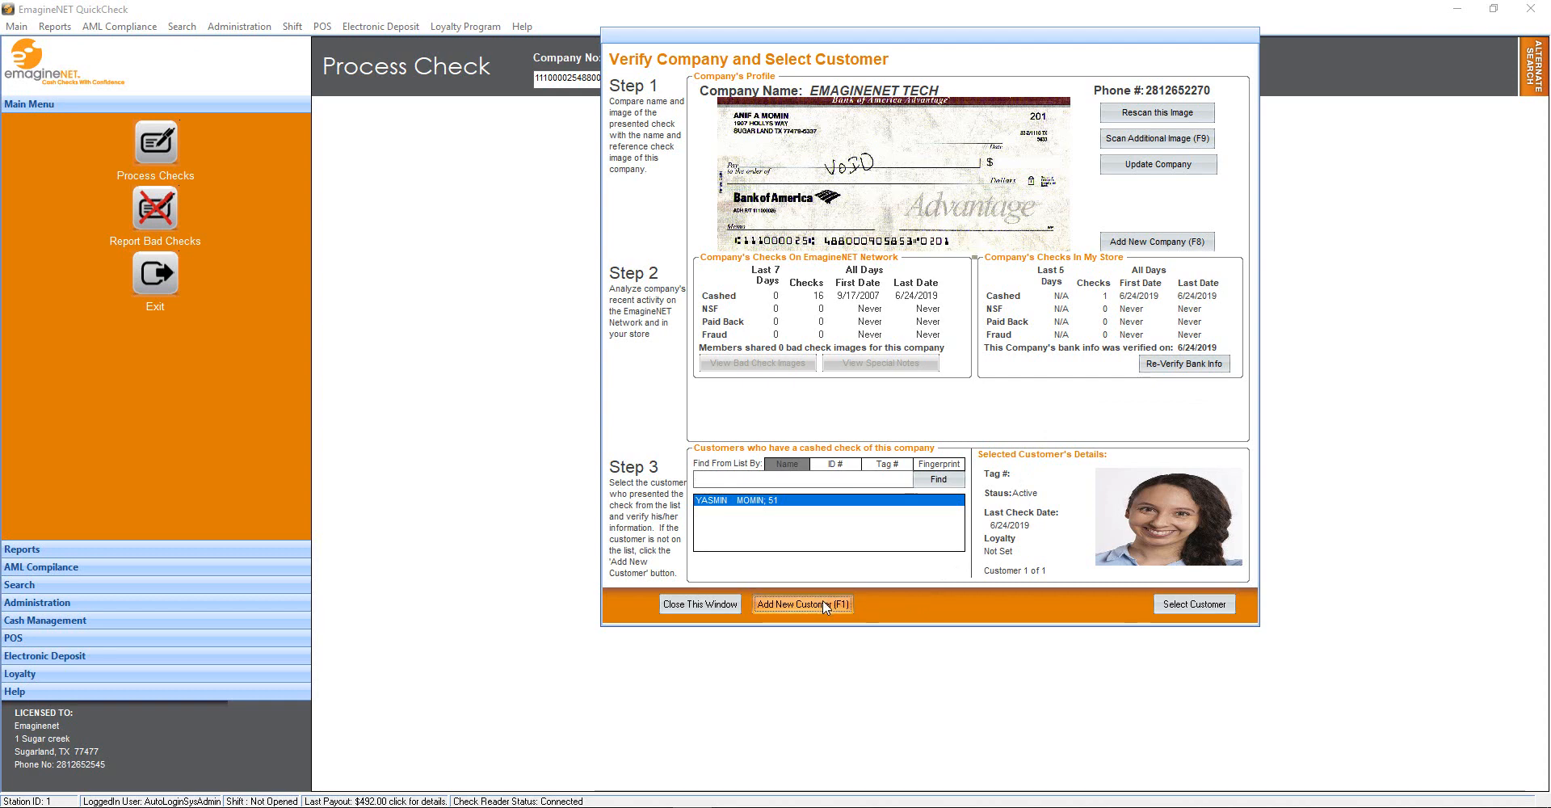
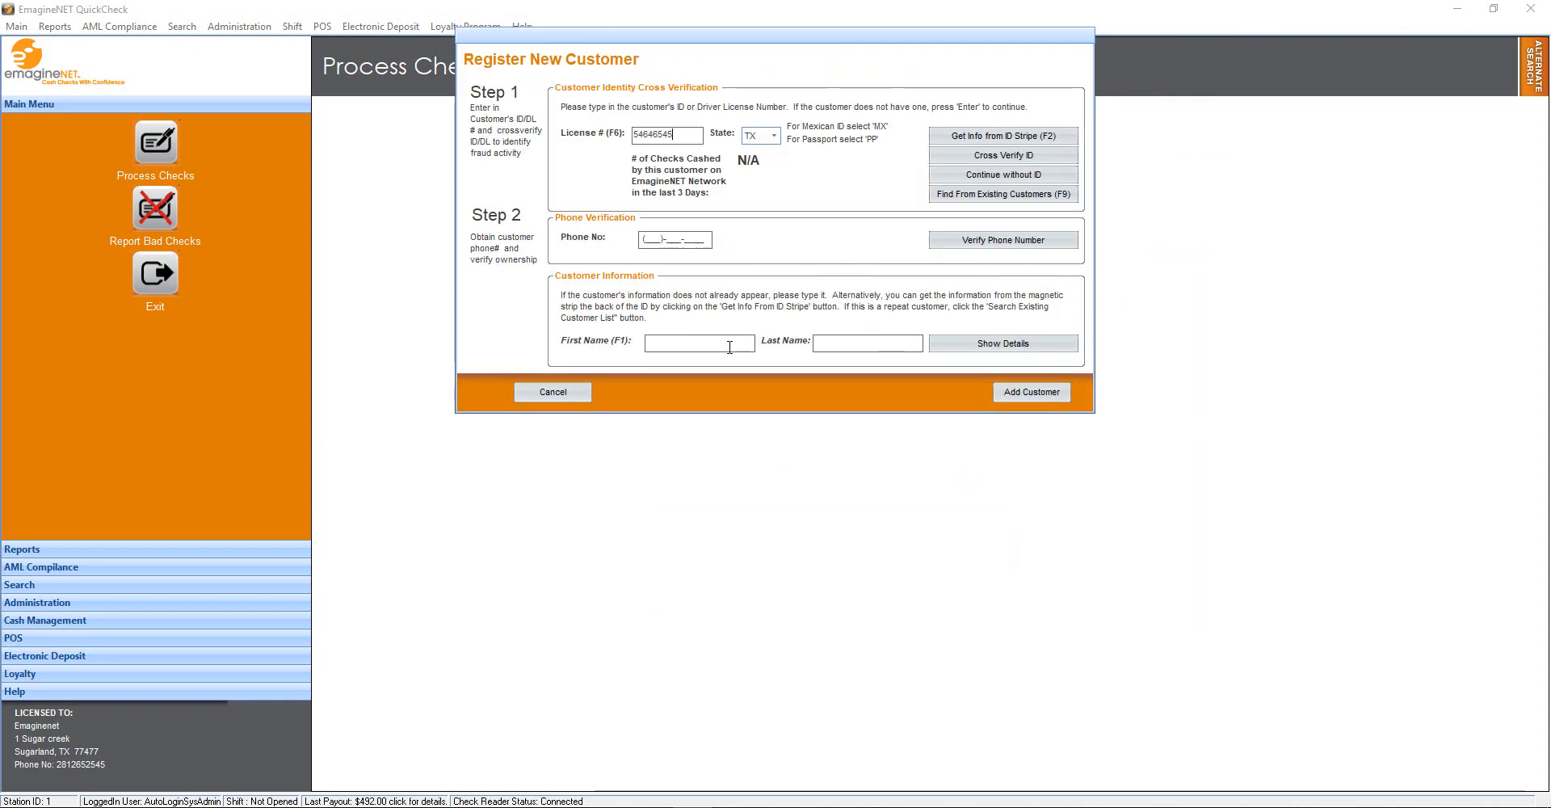
{"action": "left_click", "coordinate": [774, 135]}
{"action": "left_click", "coordinate": [763, 219]}
{"action": "left_click", "coordinate": [647, 236]}
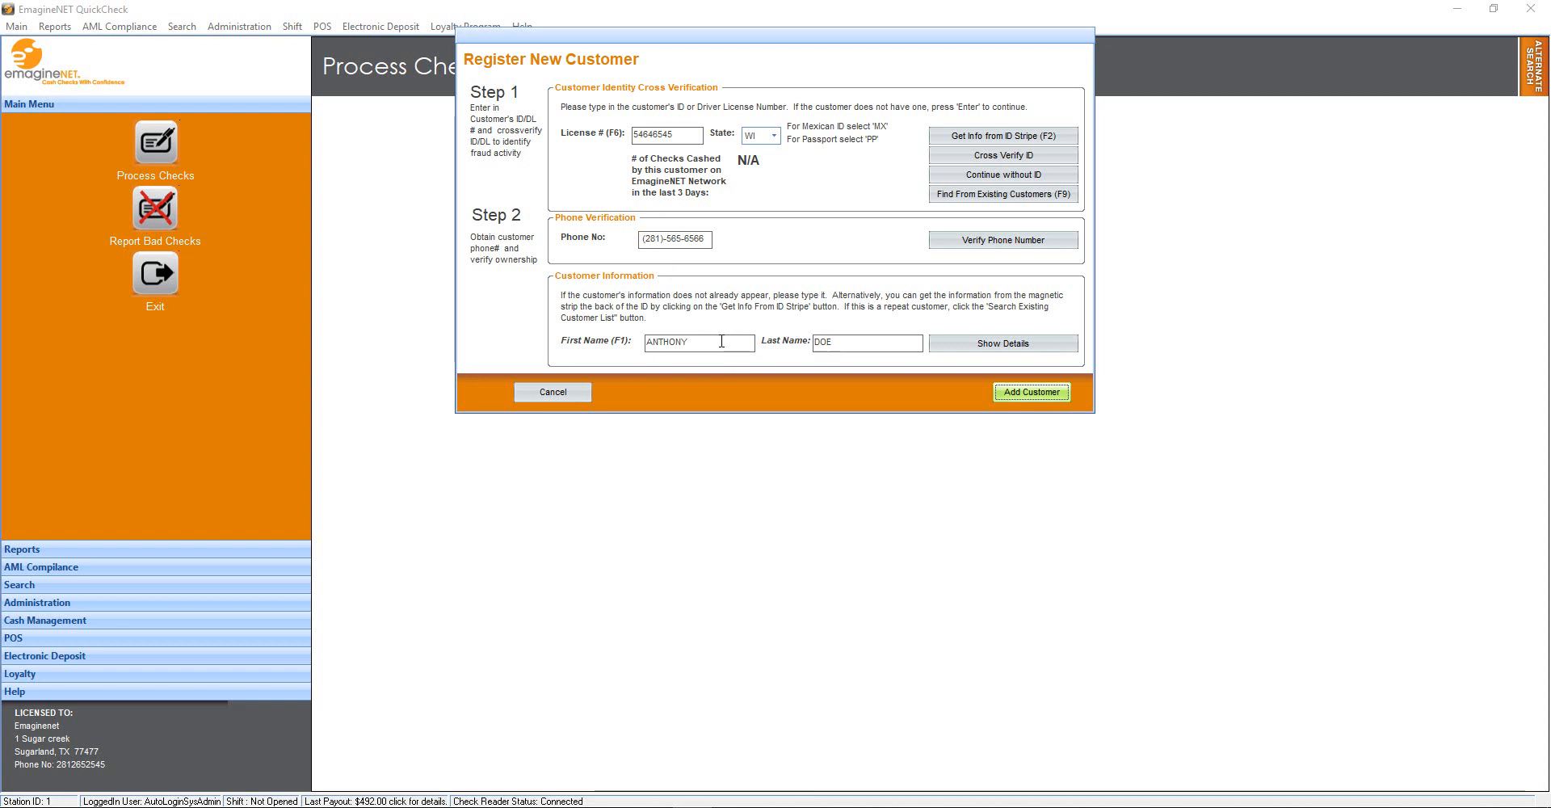
{"action": "key", "text": "Return"}
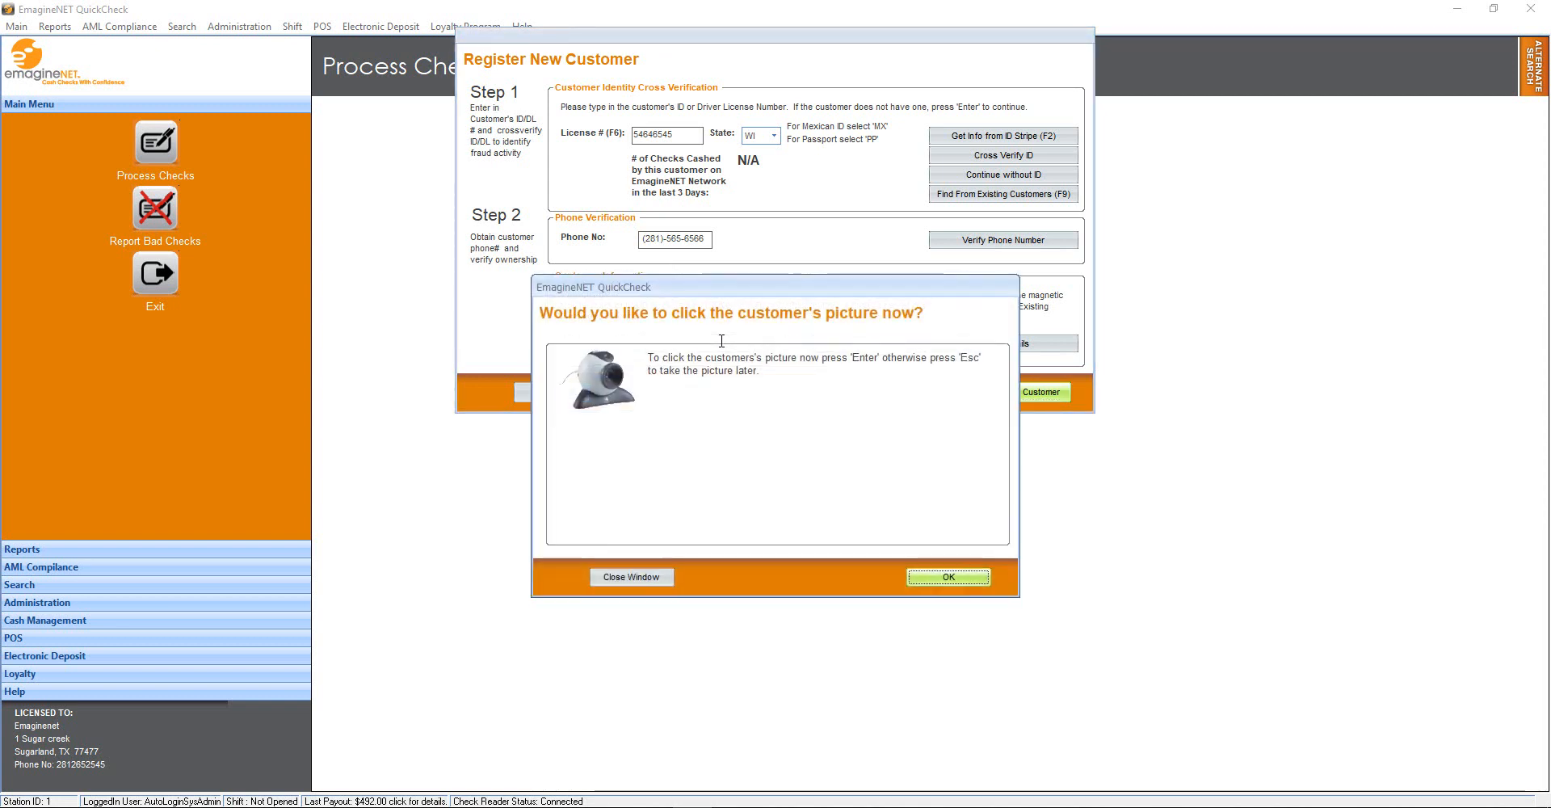
{"action": "key", "text": "Return"}
{"action": "left_click", "coordinate": [1482, 777]}
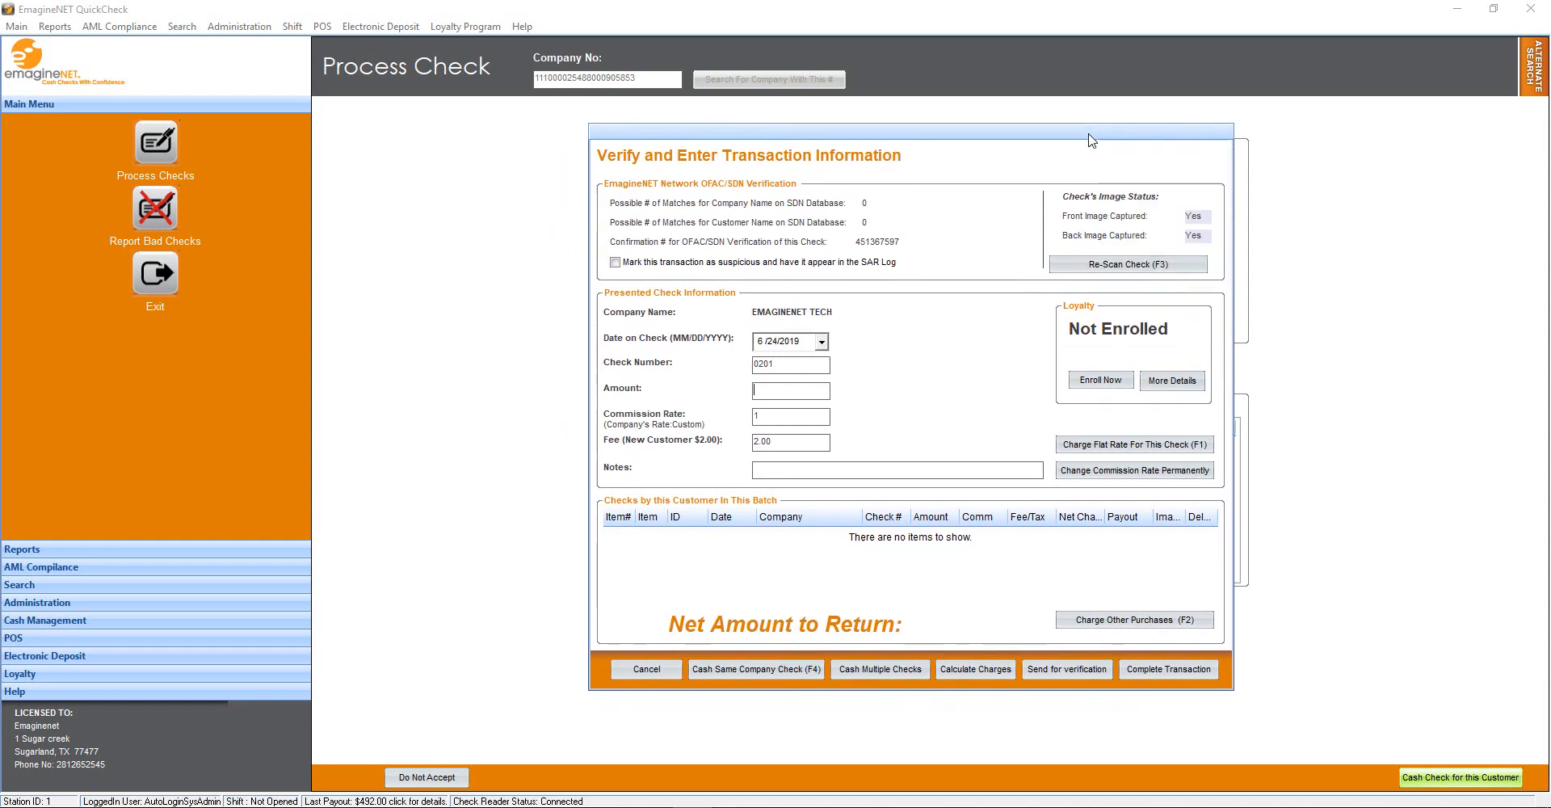
Enter $500.00 for the EMAGINENET TECH check and complete it, paying out $493.00
{"action": "type", "text": "500.00"}
{"action": "key", "text": "Return"}
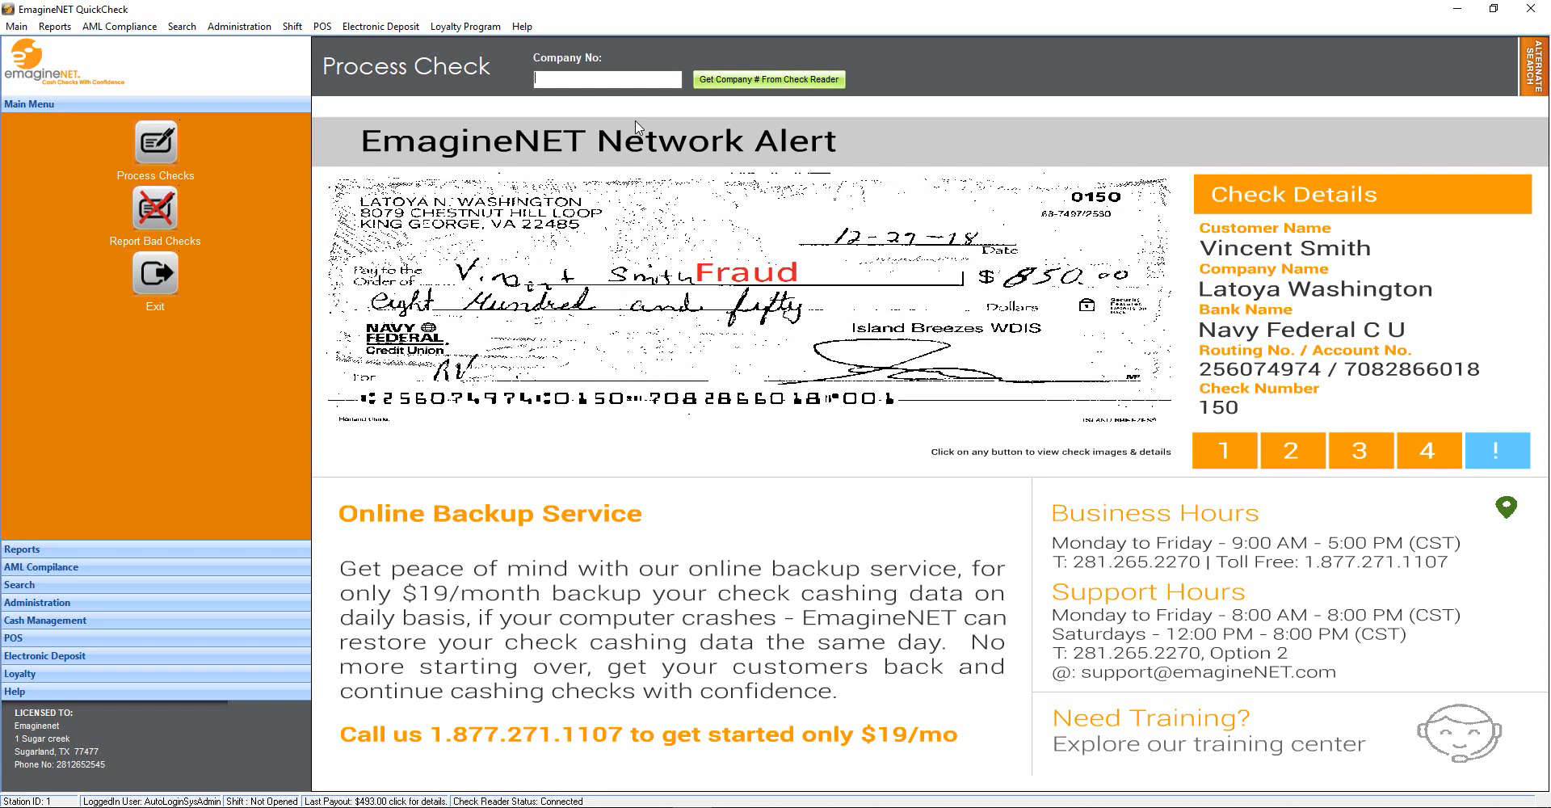
Create company number 200 named CONTRACTORS, then return to Process Checks
{"action": "type", "text": "200"}
{"action": "key", "text": "Return"}
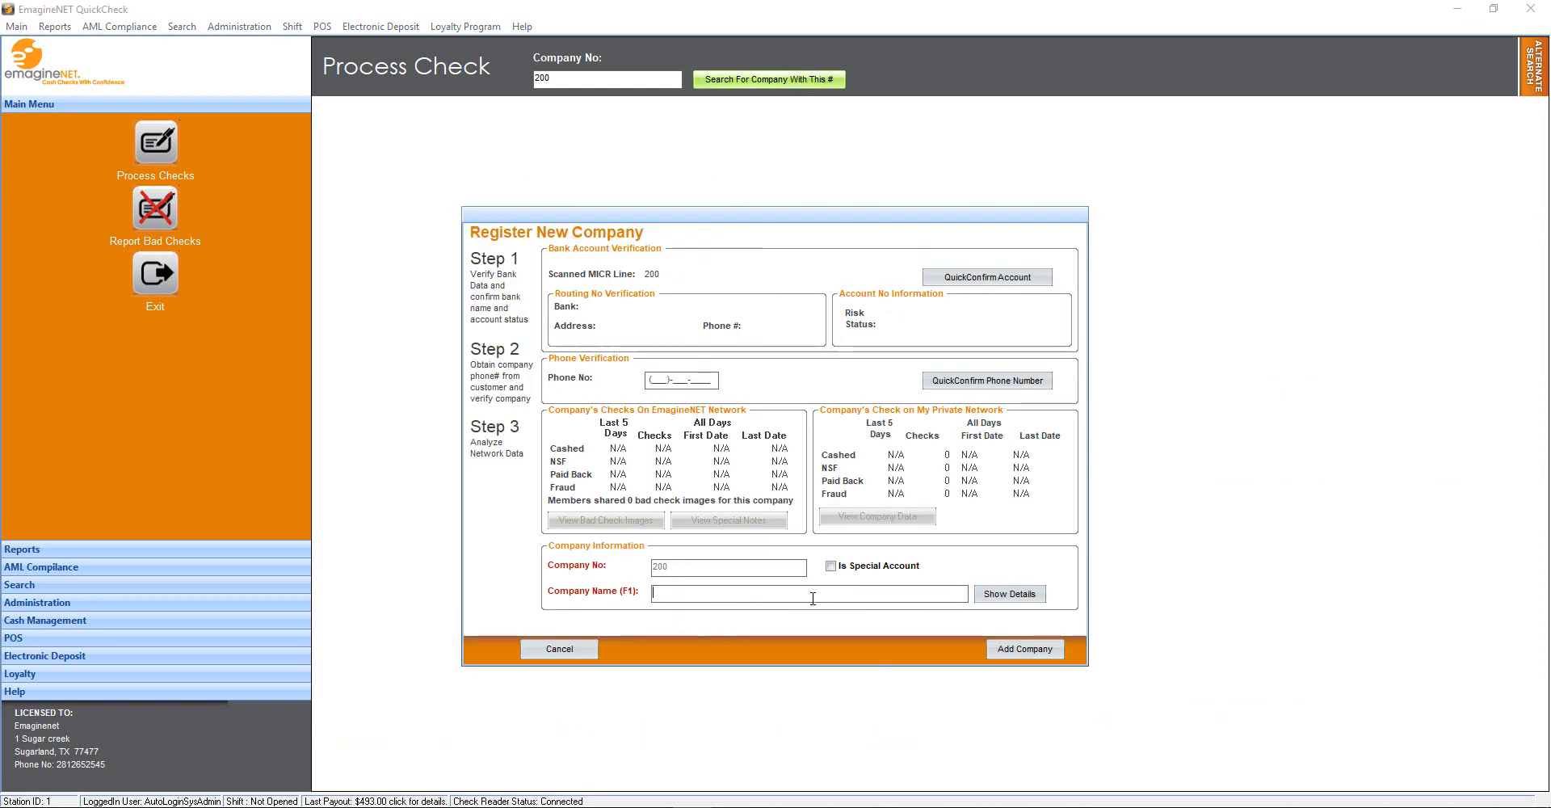
{"action": "type", "text": "CONTRACTORS"}
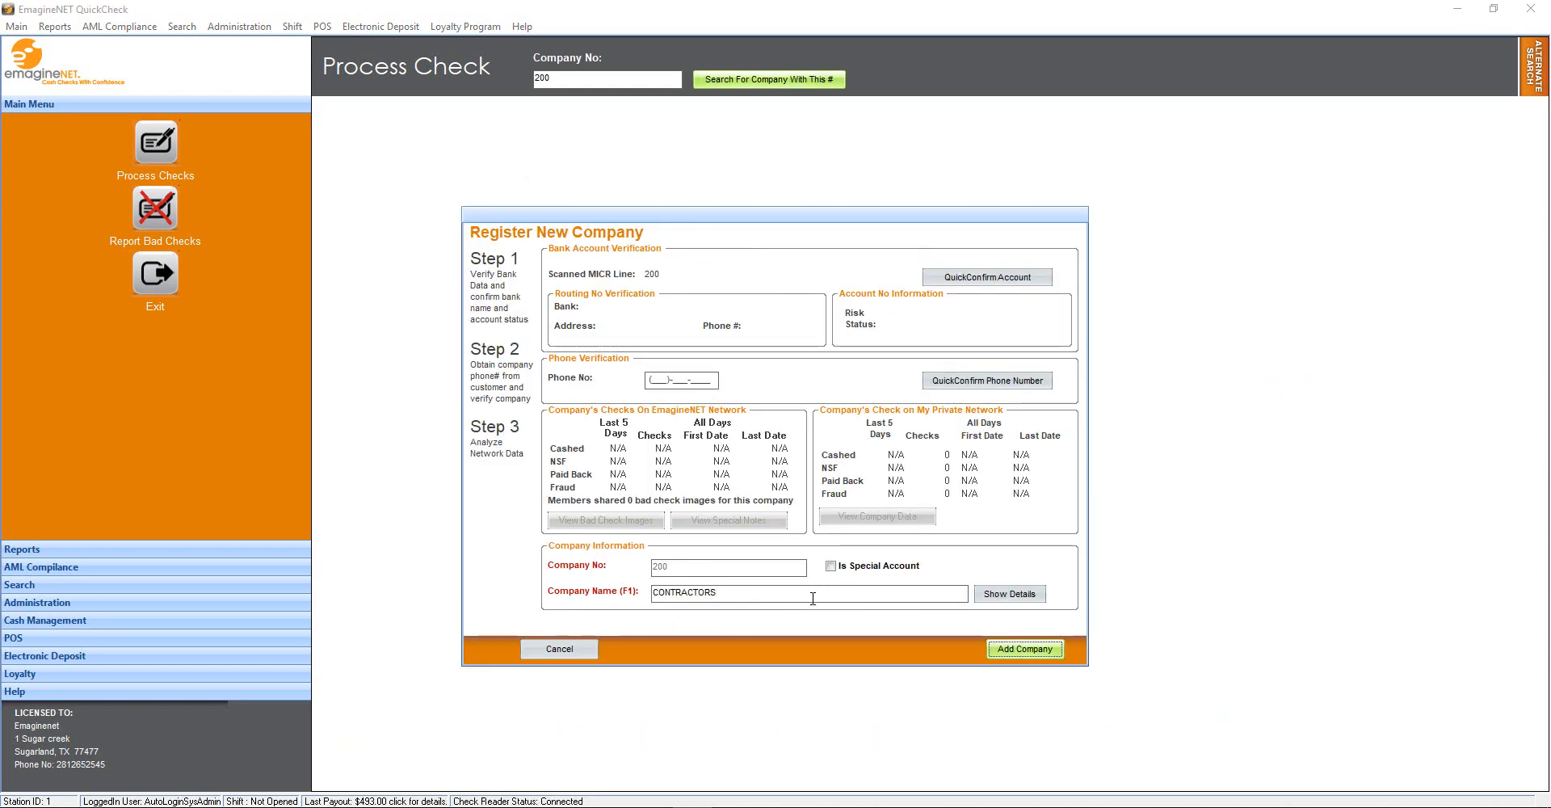
{"action": "key", "text": "Return"}
{"action": "key", "text": "Escape"}
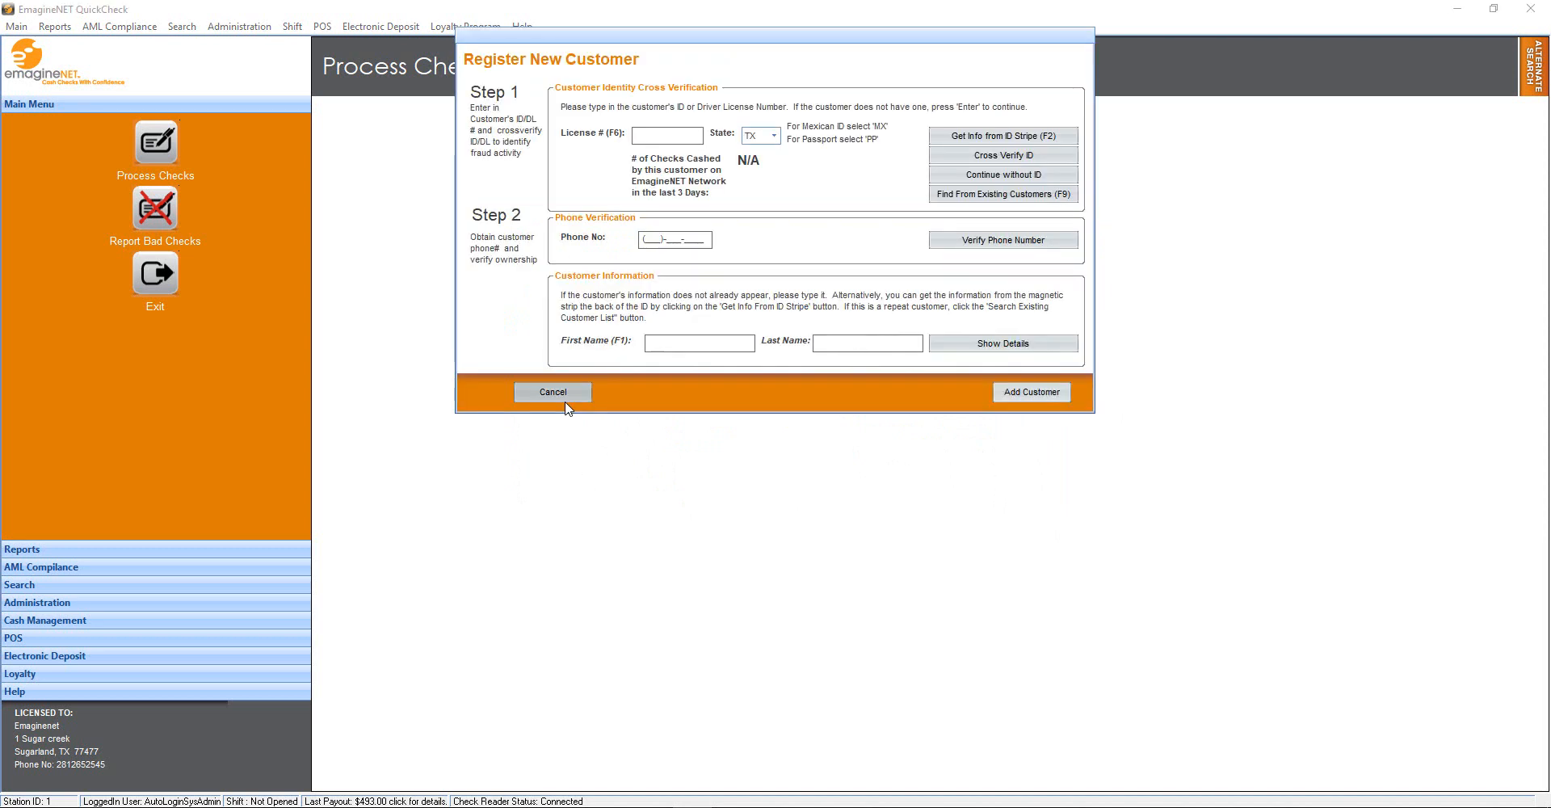
{"action": "left_click", "coordinate": [999, 196]}
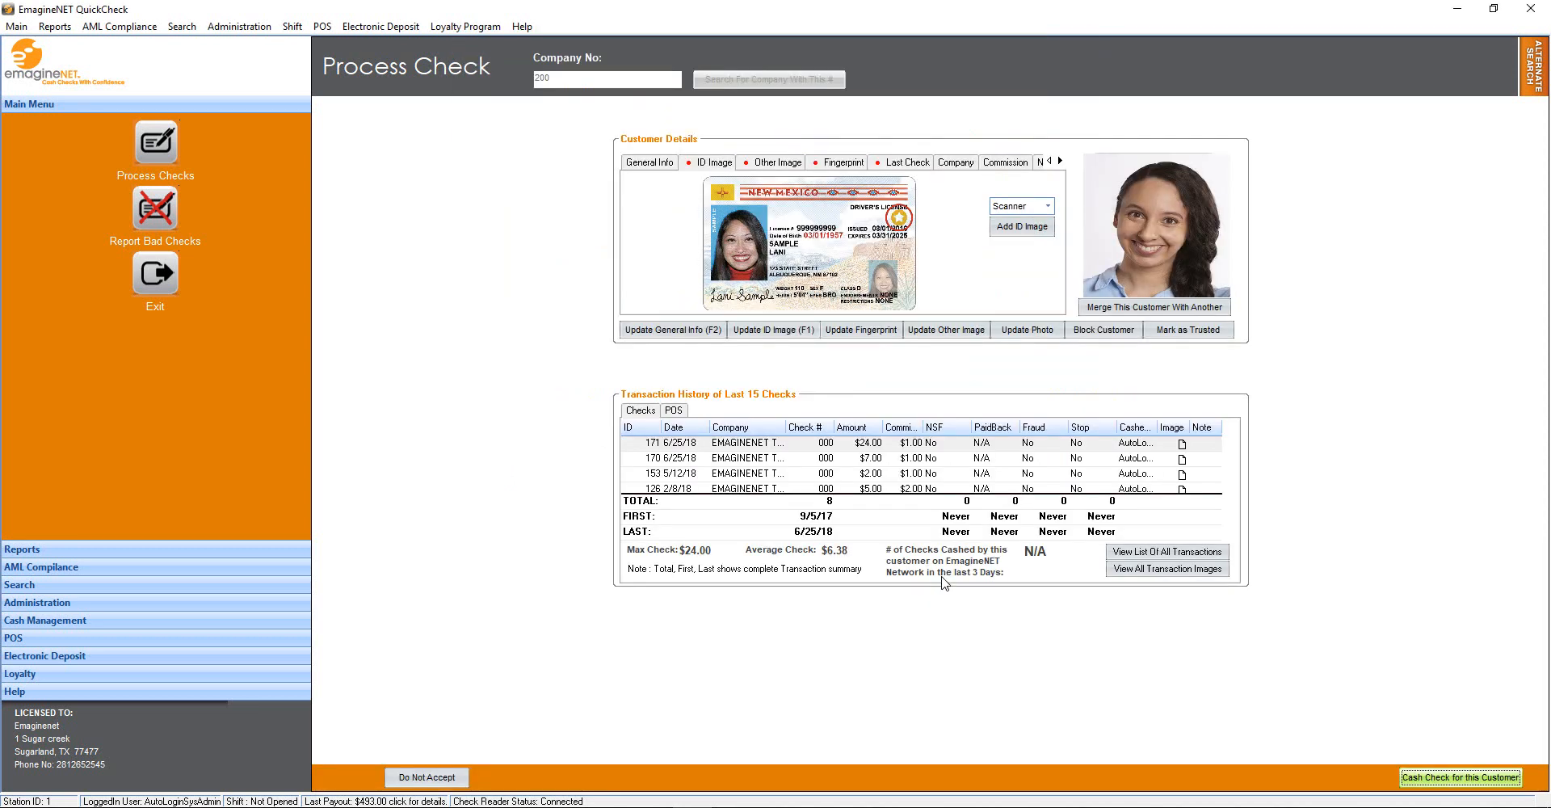
{"action": "left_click", "coordinate": [165, 152]}
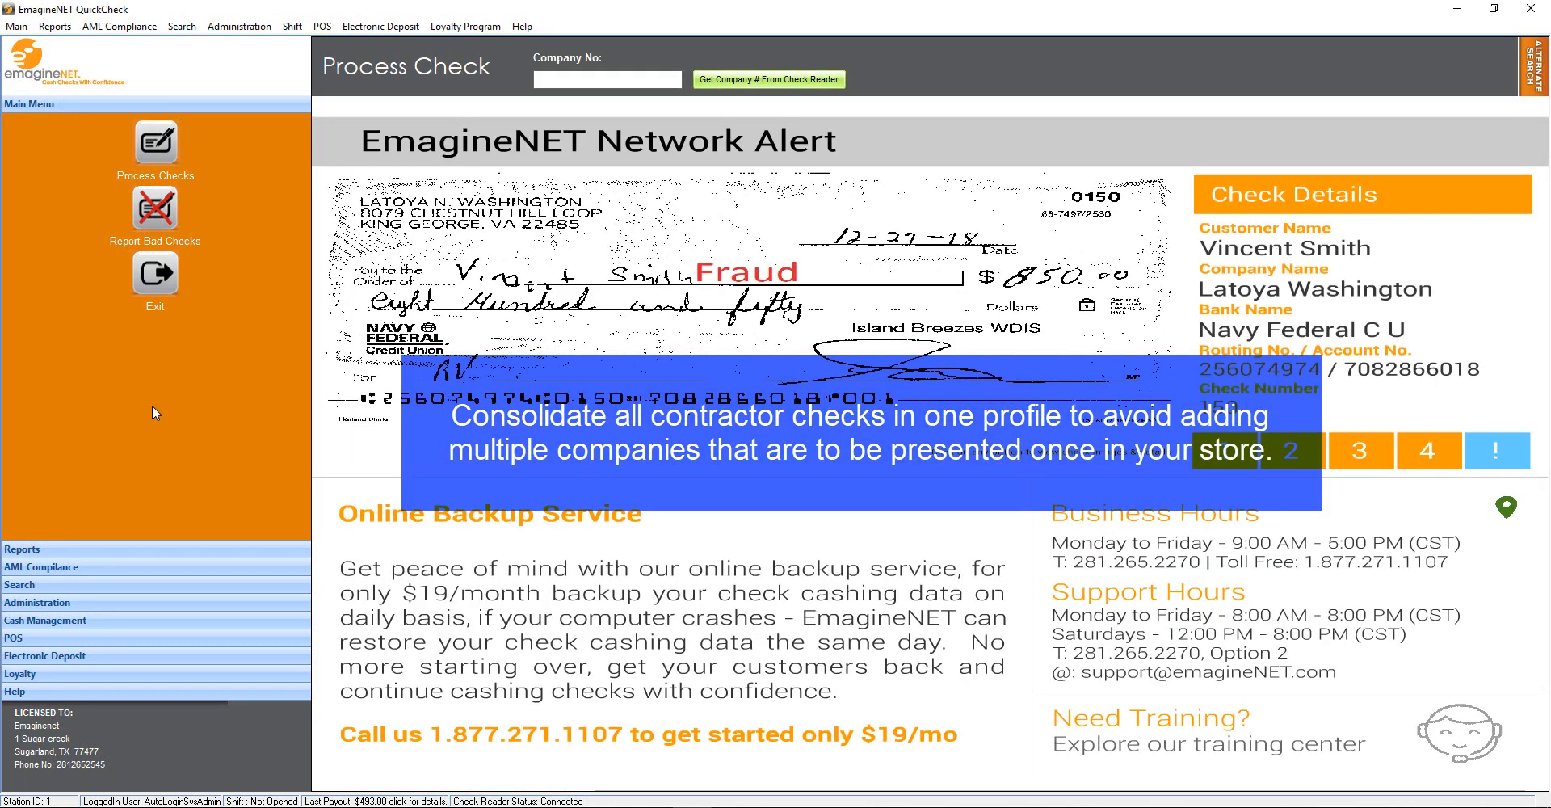
Open the Report Bad Checks page from the Main Menu
{"action": "left_click", "coordinate": [164, 216]}
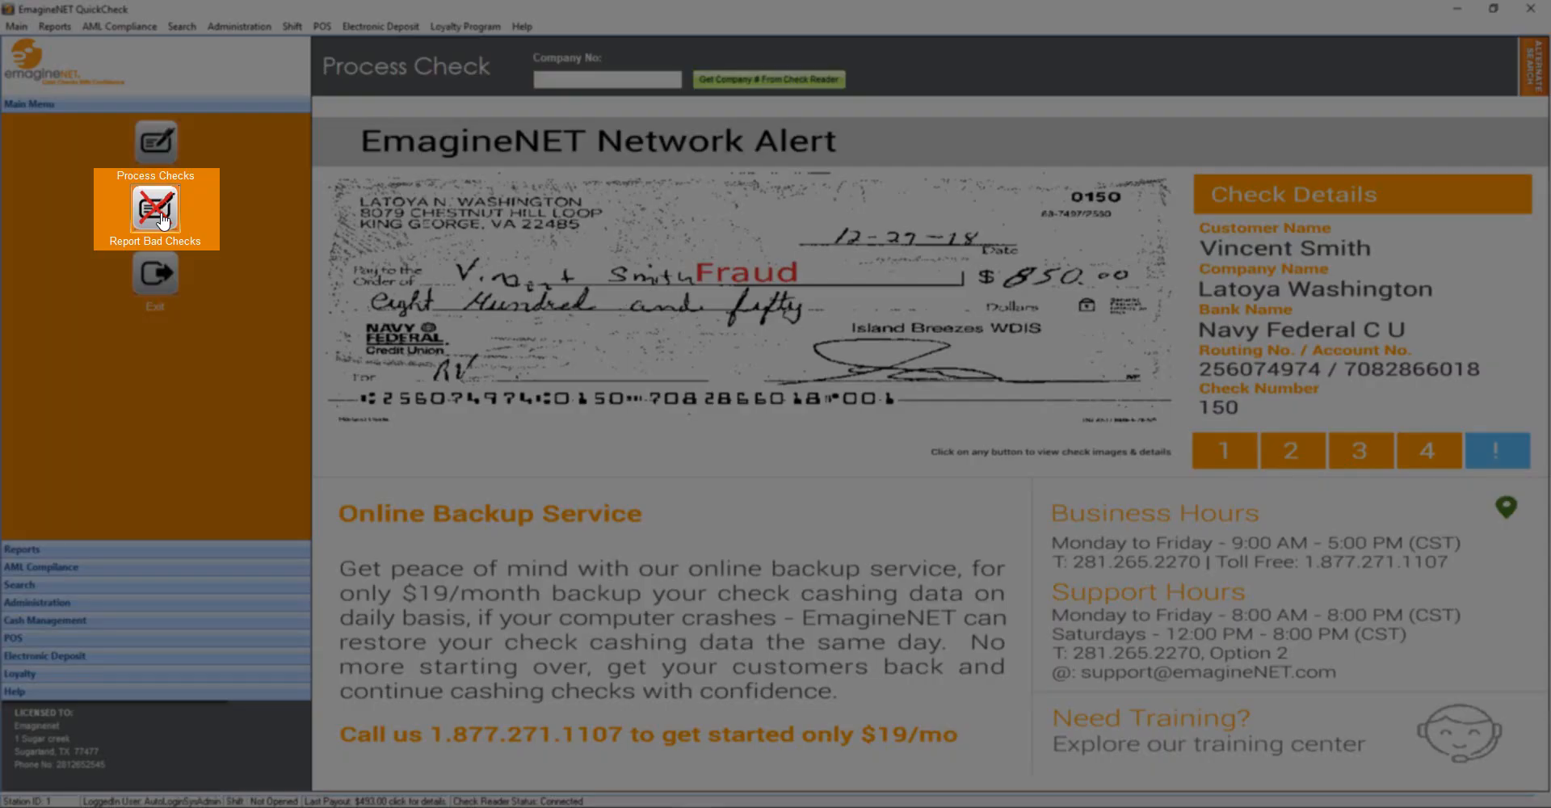
{"action": "left_click", "coordinate": [164, 216]}
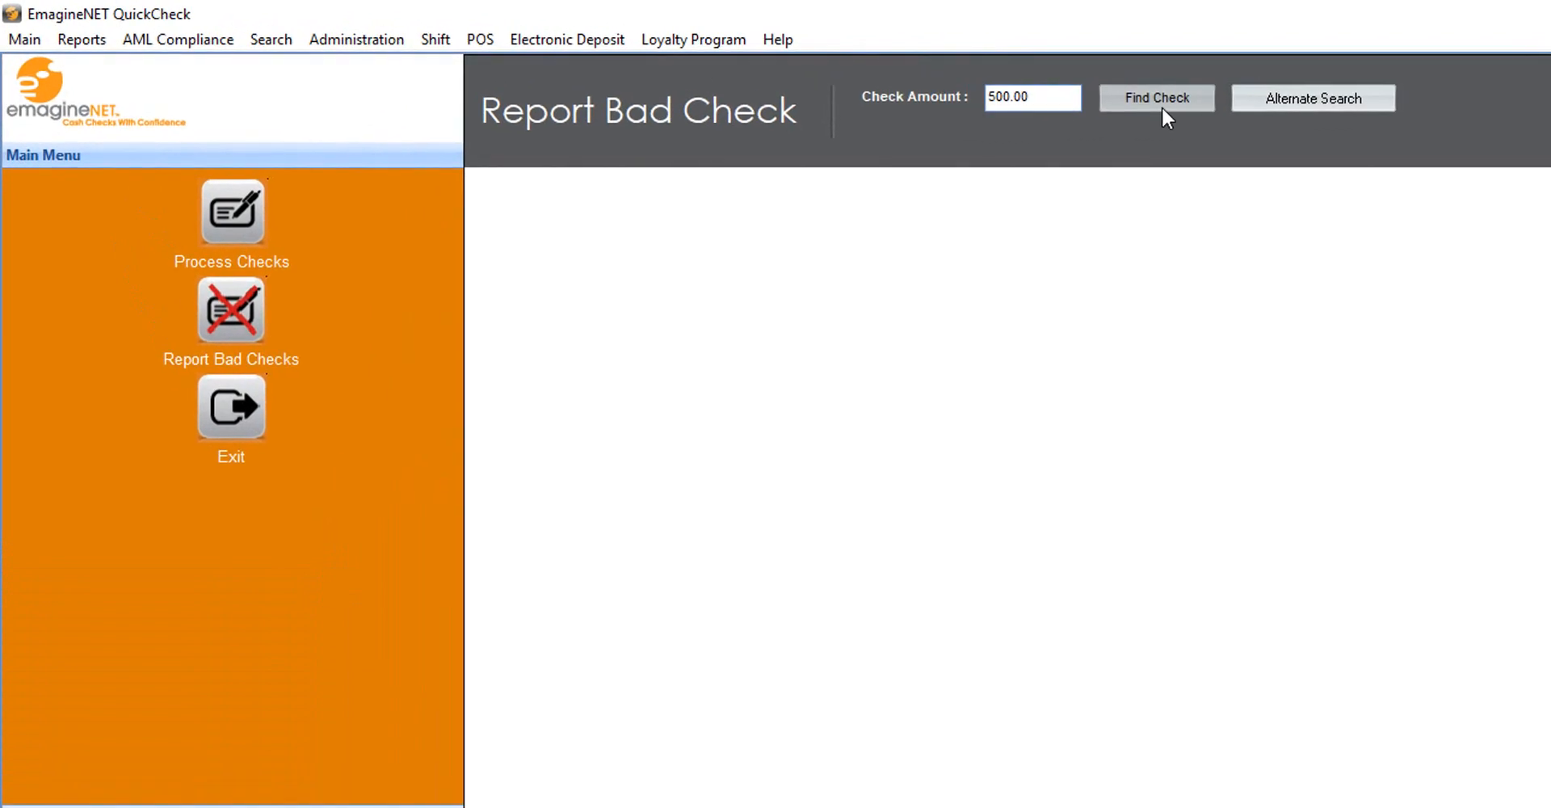
Find the $500.00 check from 6/24/2019 and mark it NSF, not paid back
{"action": "left_click", "coordinate": [1160, 105]}
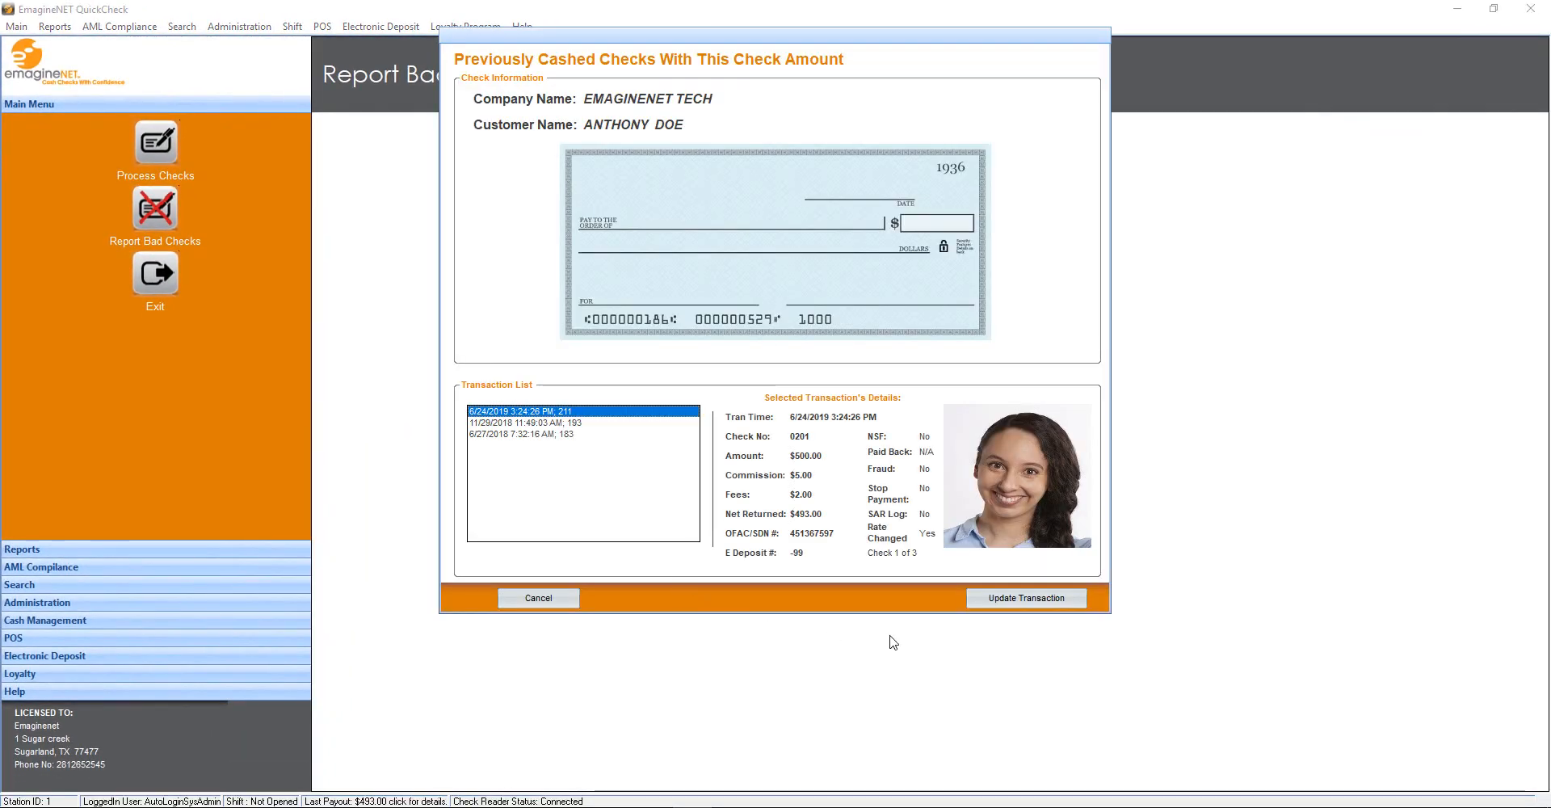
{"action": "left_click", "coordinate": [1003, 603]}
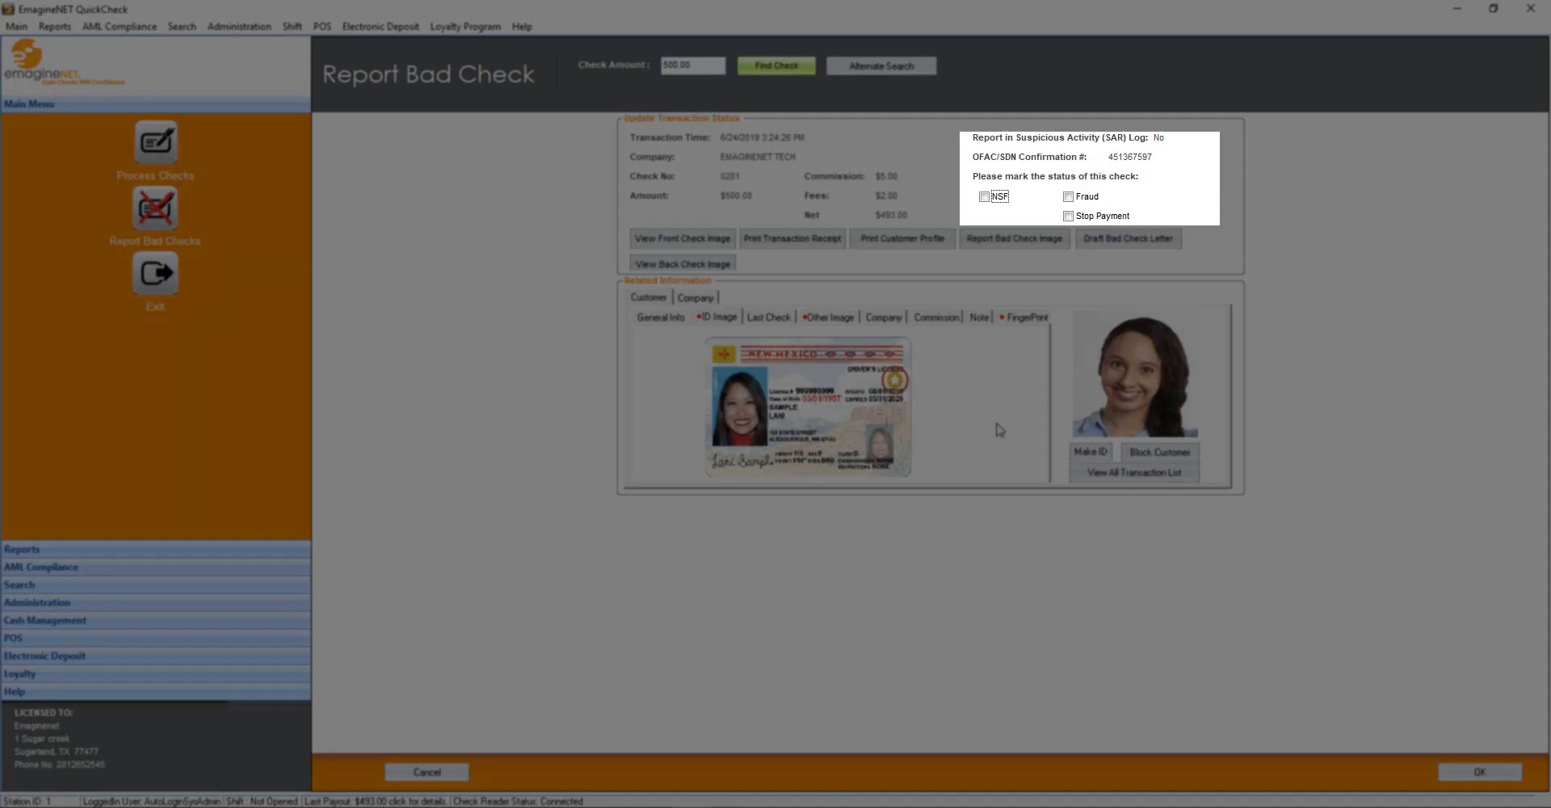
{"action": "left_click", "coordinate": [983, 197]}
{"action": "left_click", "coordinate": [983, 197]}
{"action": "left_click", "coordinate": [1070, 198]}
{"action": "left_click", "coordinate": [1070, 199]}
{"action": "left_click", "coordinate": [1069, 217]}
{"action": "left_click", "coordinate": [1068, 217]}
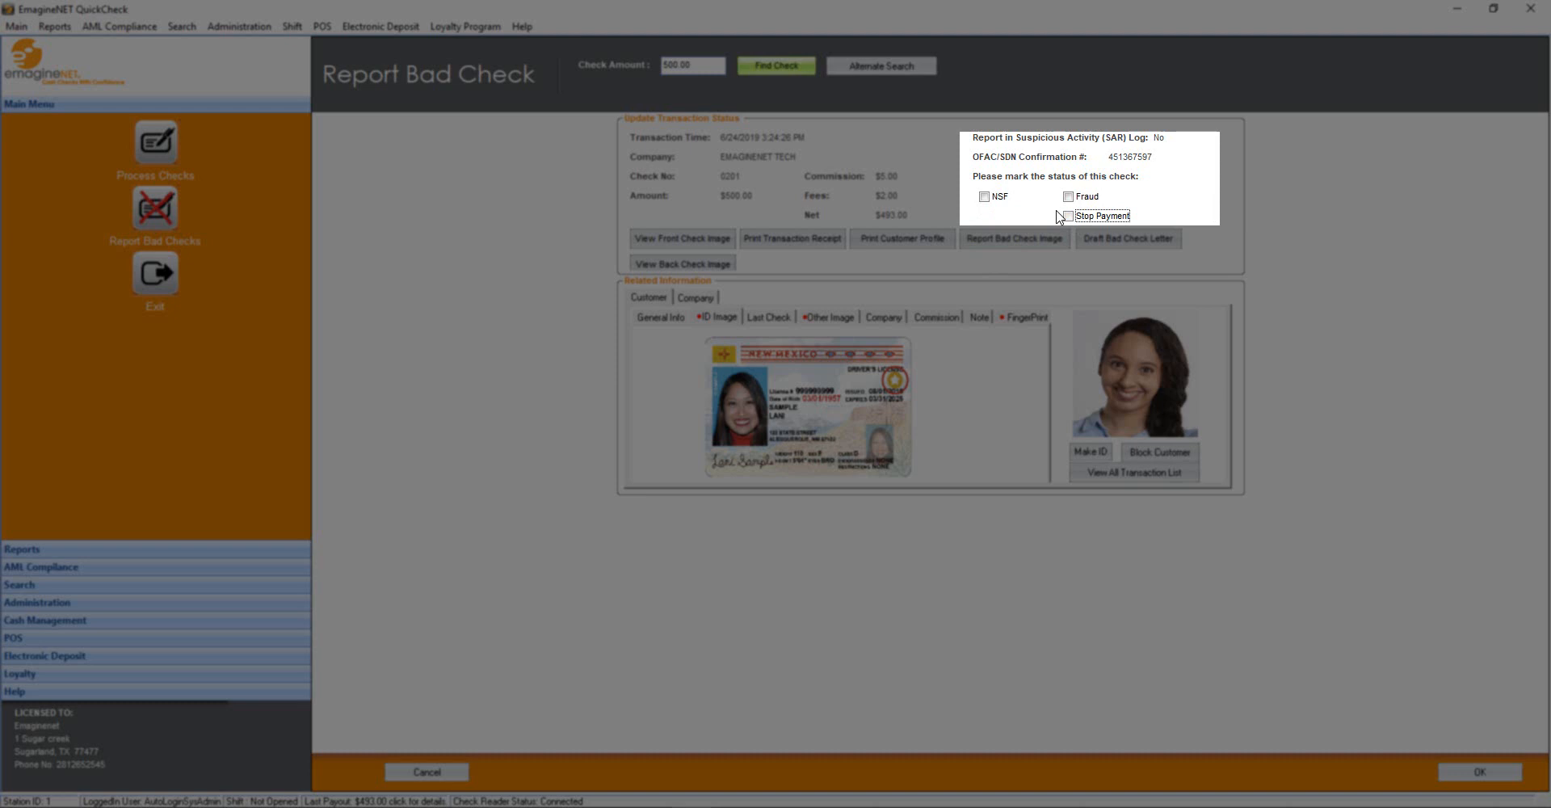
{"action": "left_click", "coordinate": [984, 197]}
{"action": "left_click", "coordinate": [985, 217]}
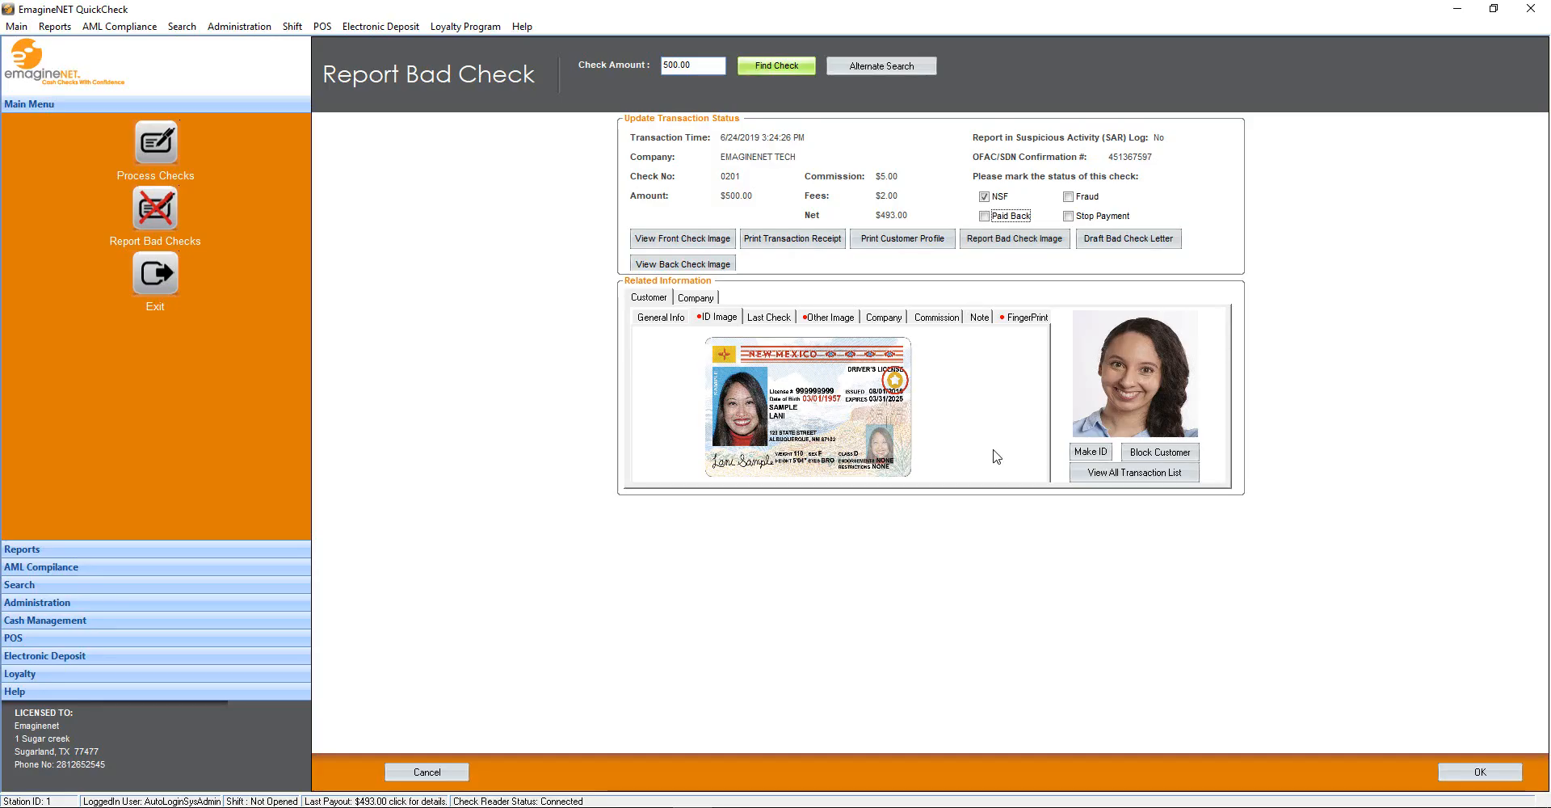
{"action": "left_click", "coordinate": [1481, 770]}
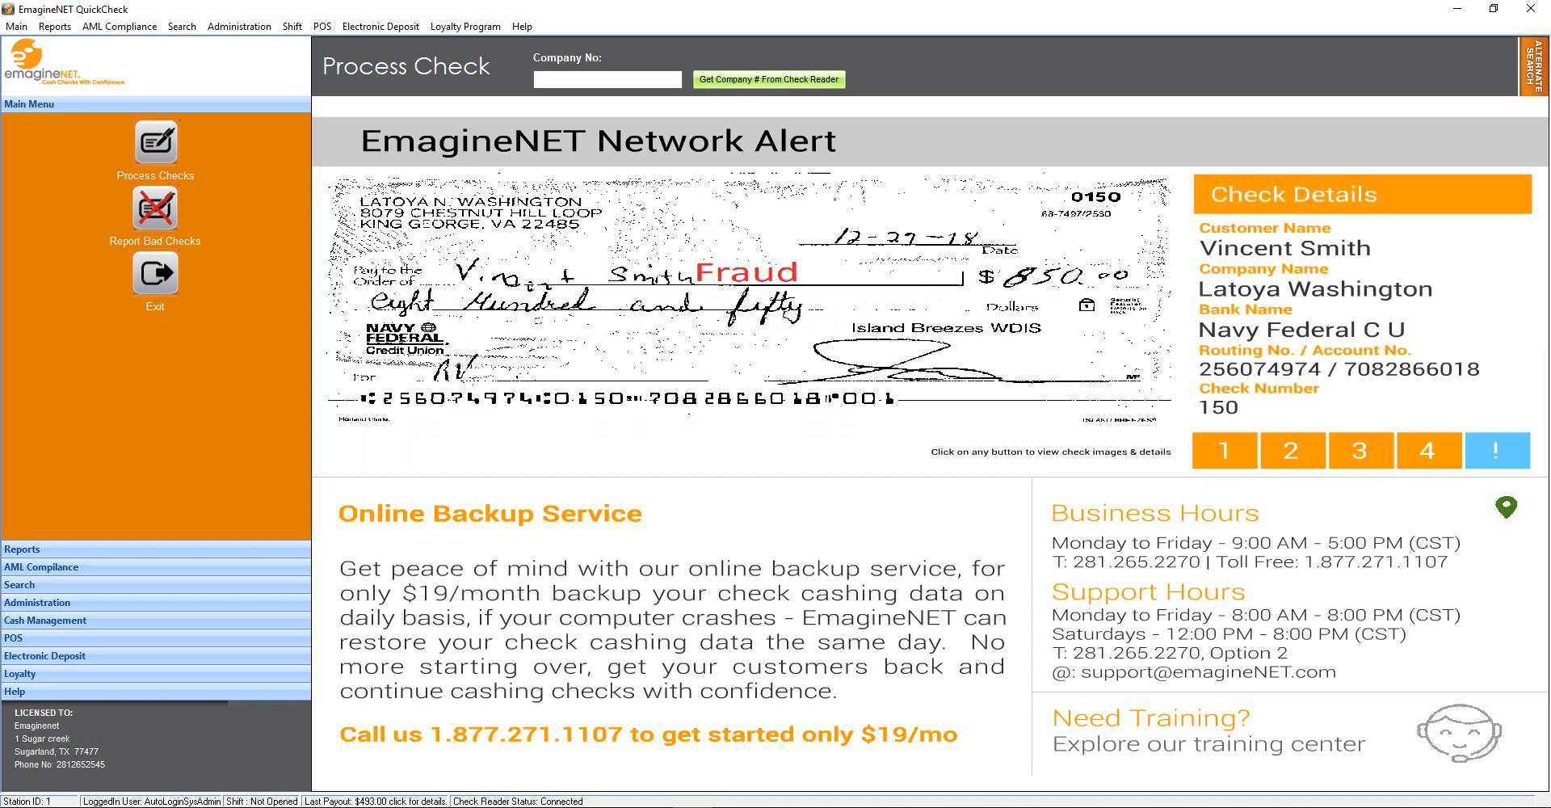
Read the next check's company number from the check reader and accept the new-company and fraud warnings
{"action": "left_click", "coordinate": [720, 84]}
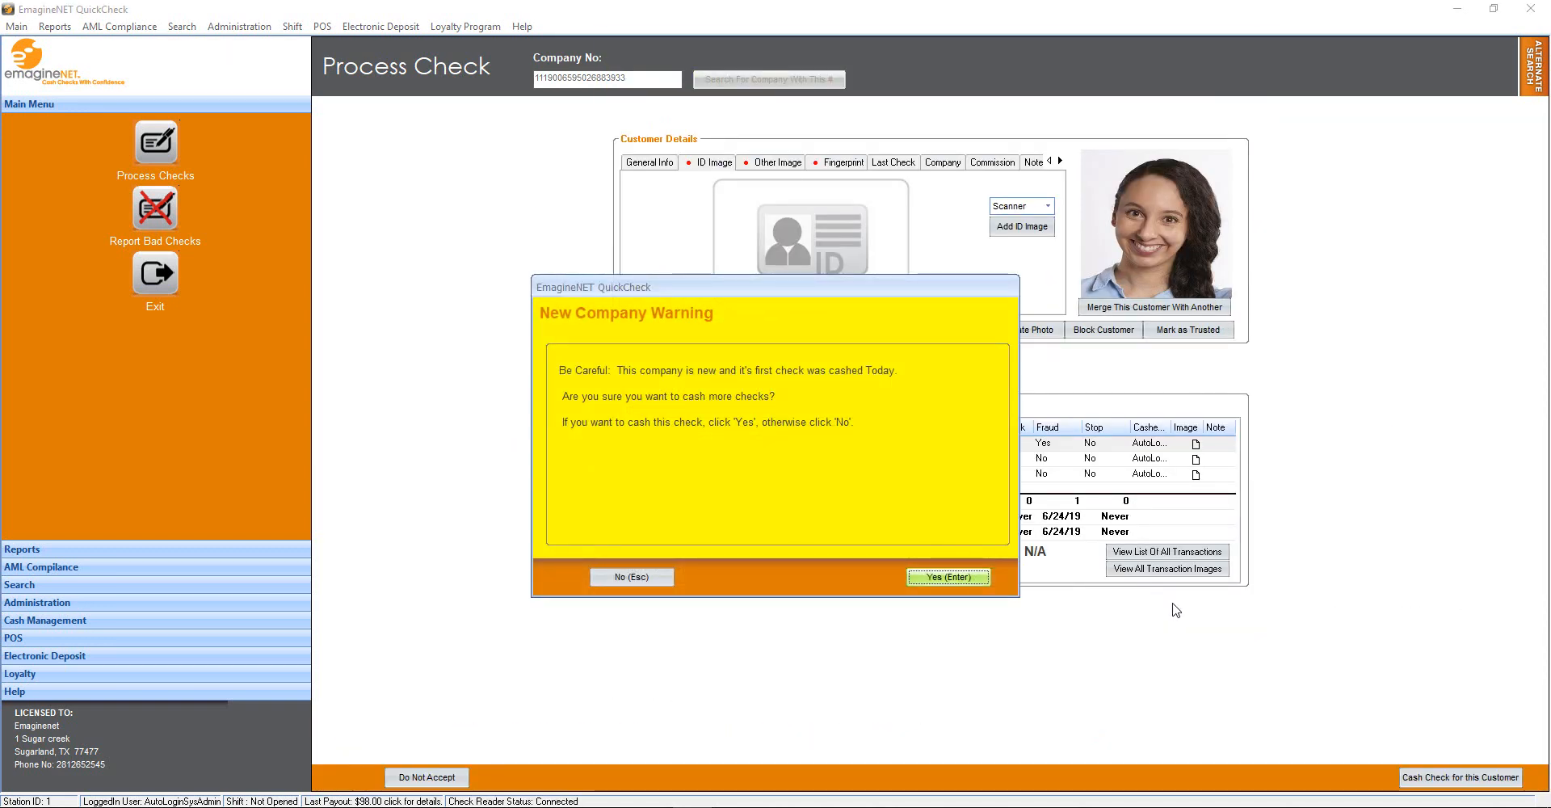
{"action": "key", "text": "Return"}
{"action": "key", "text": "Return"}
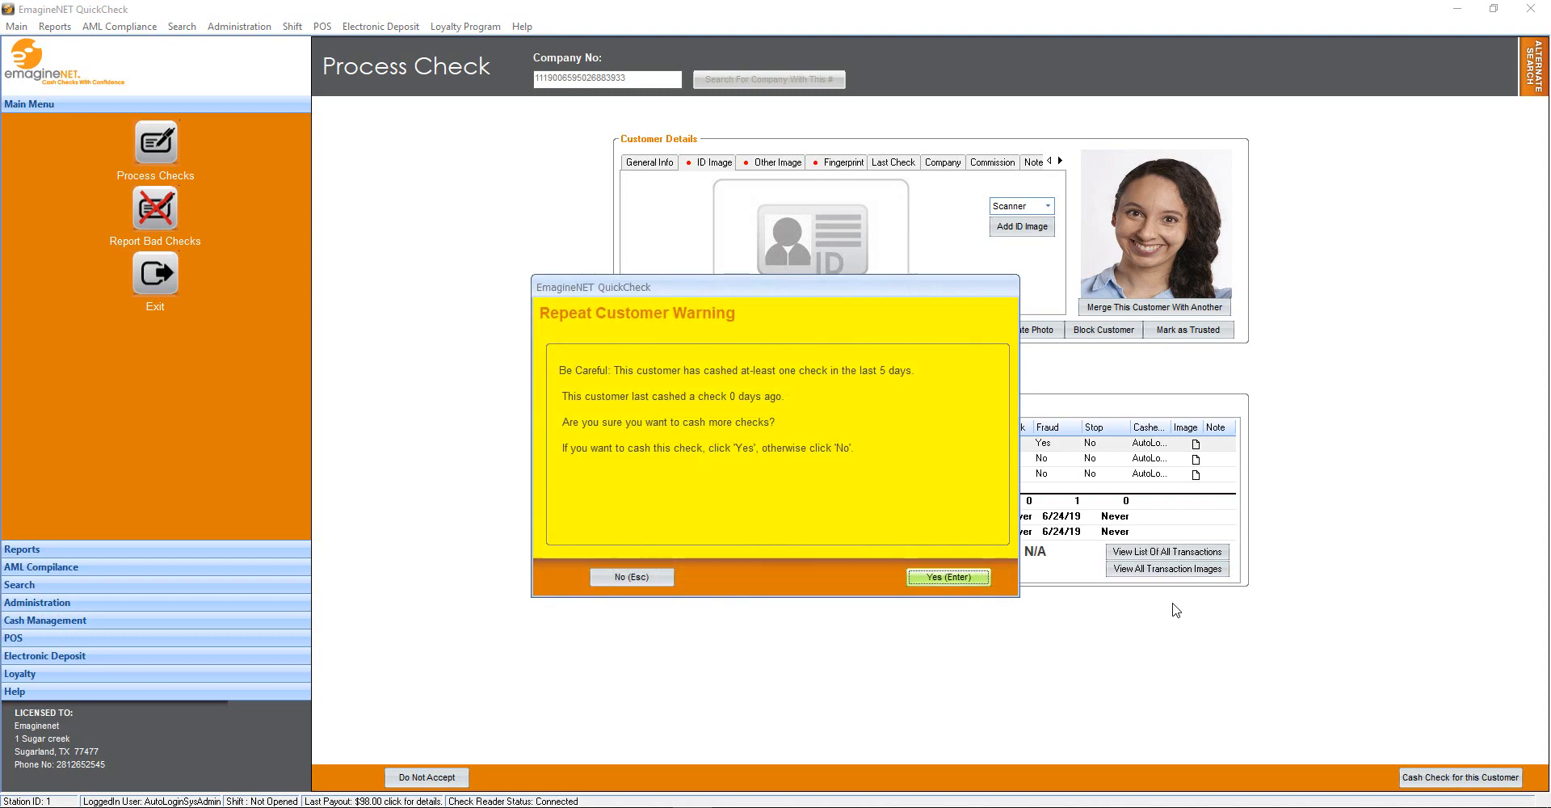
{"action": "key", "text": "Return"}
{"action": "key", "text": "Return"}
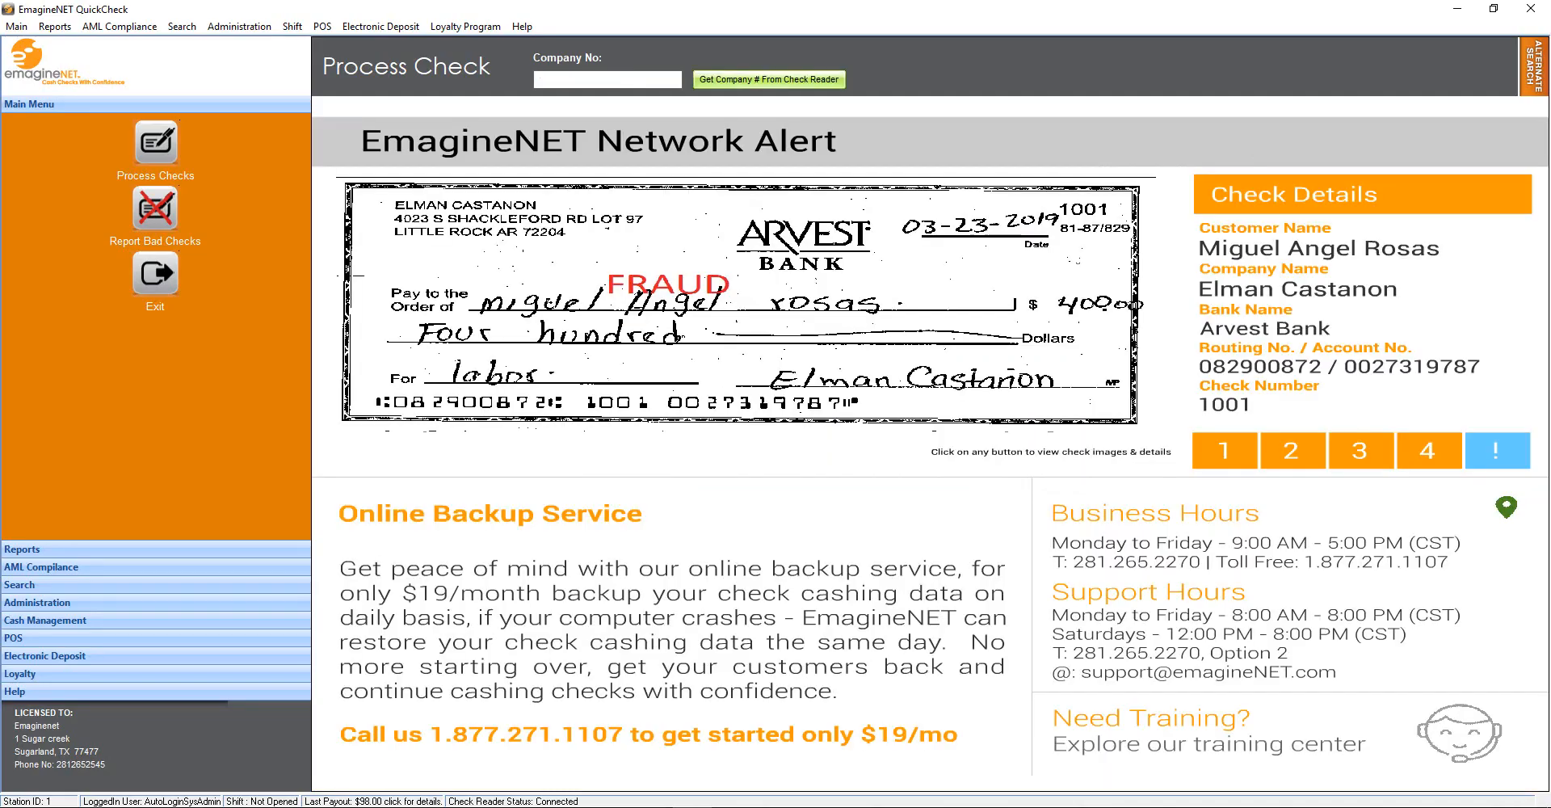
Generate the daily check cashing activity report with check type set to All
{"action": "left_click", "coordinate": [270, 549]}
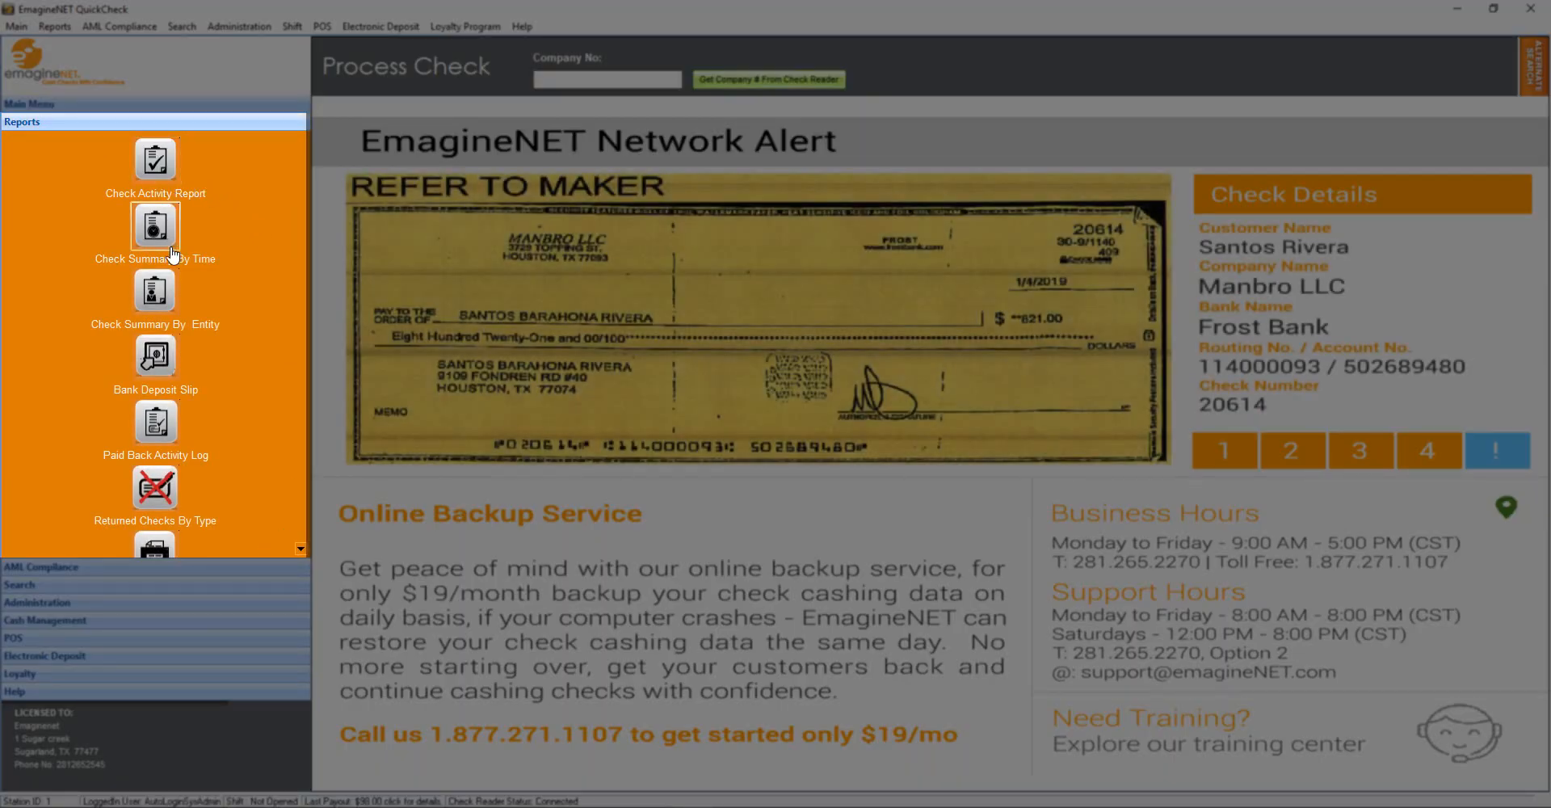
{"action": "scroll", "coordinate": [166, 323], "scroll_direction": "down", "scroll_amount": 3}
{"action": "scroll", "coordinate": [184, 409], "scroll_direction": "up", "scroll_amount": 3}
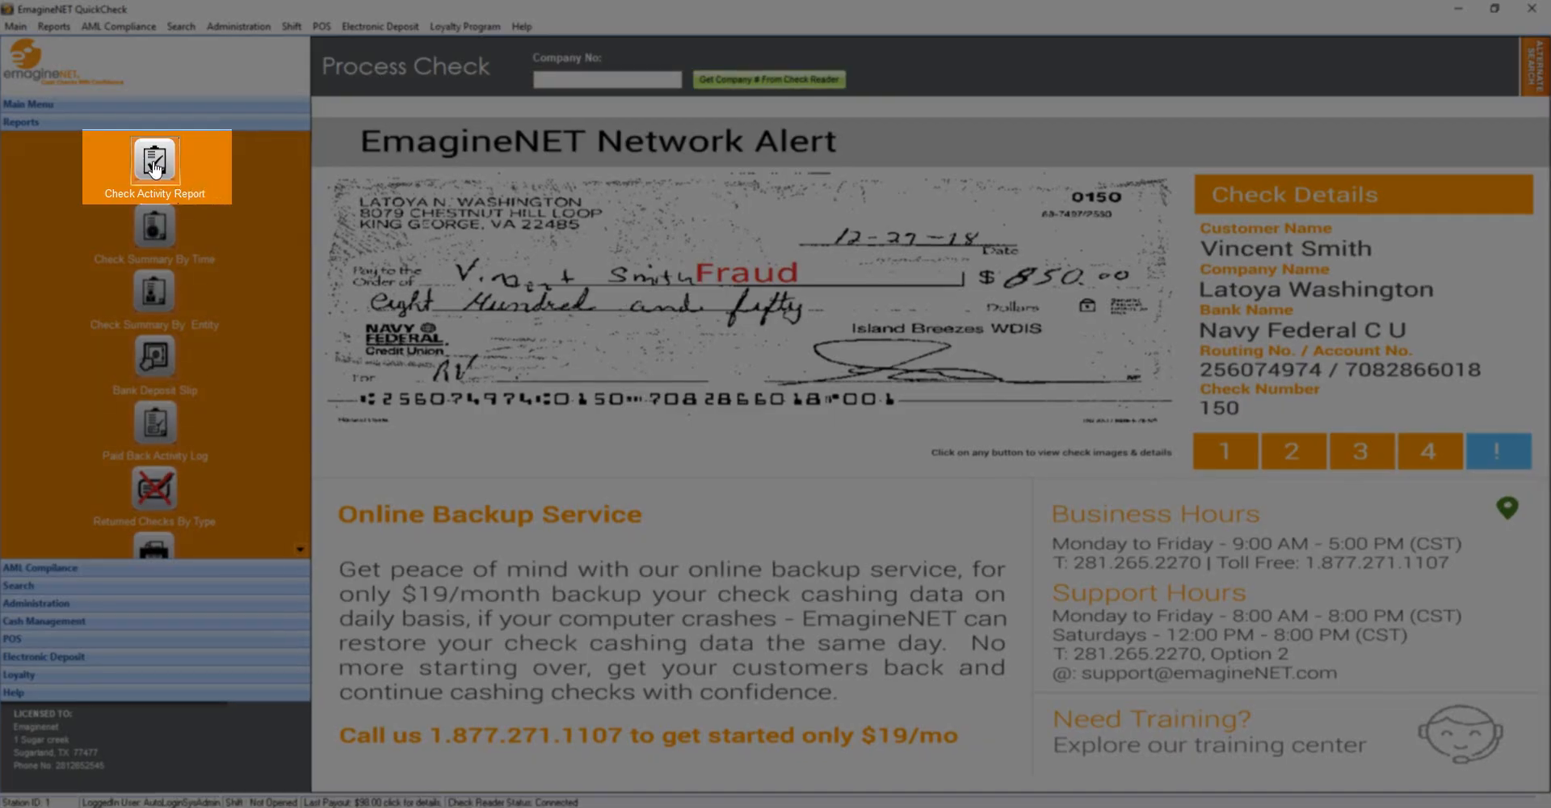
{"action": "left_click", "coordinate": [154, 165]}
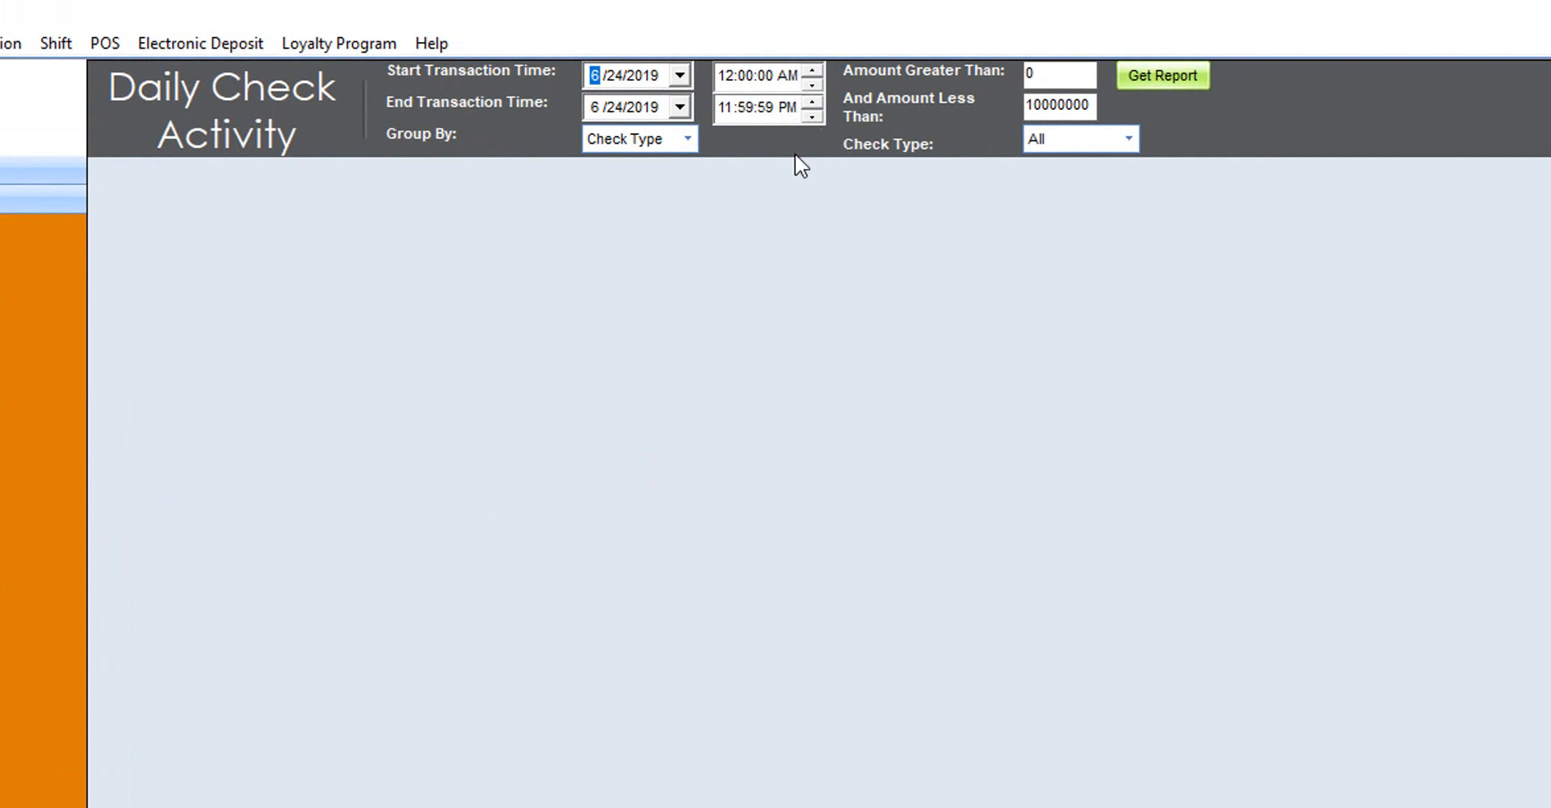
{"action": "left_click", "coordinate": [687, 139]}
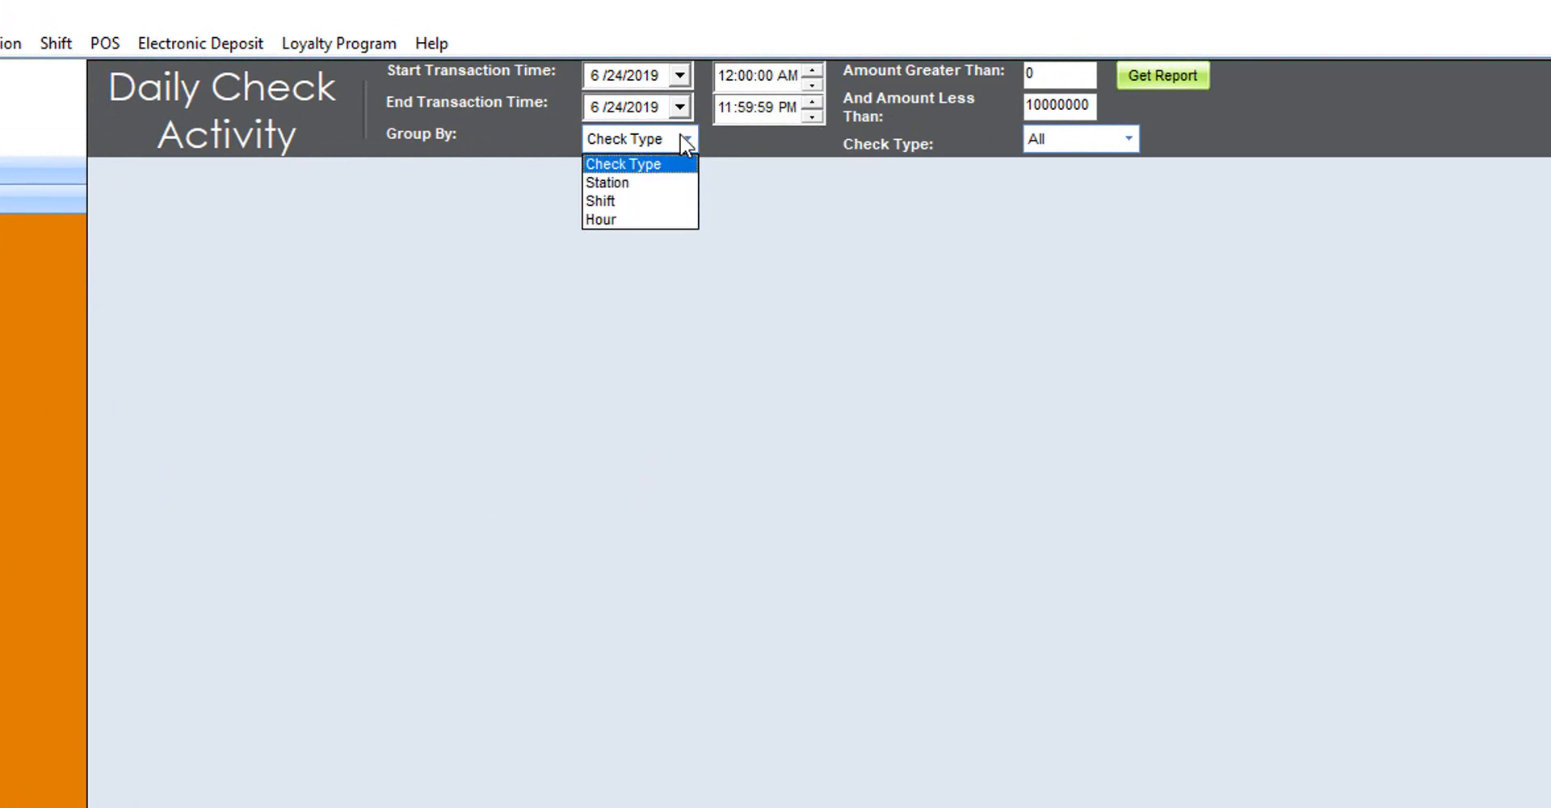
{"action": "left_click", "coordinate": [1126, 137]}
{"action": "left_click", "coordinate": [1126, 136]}
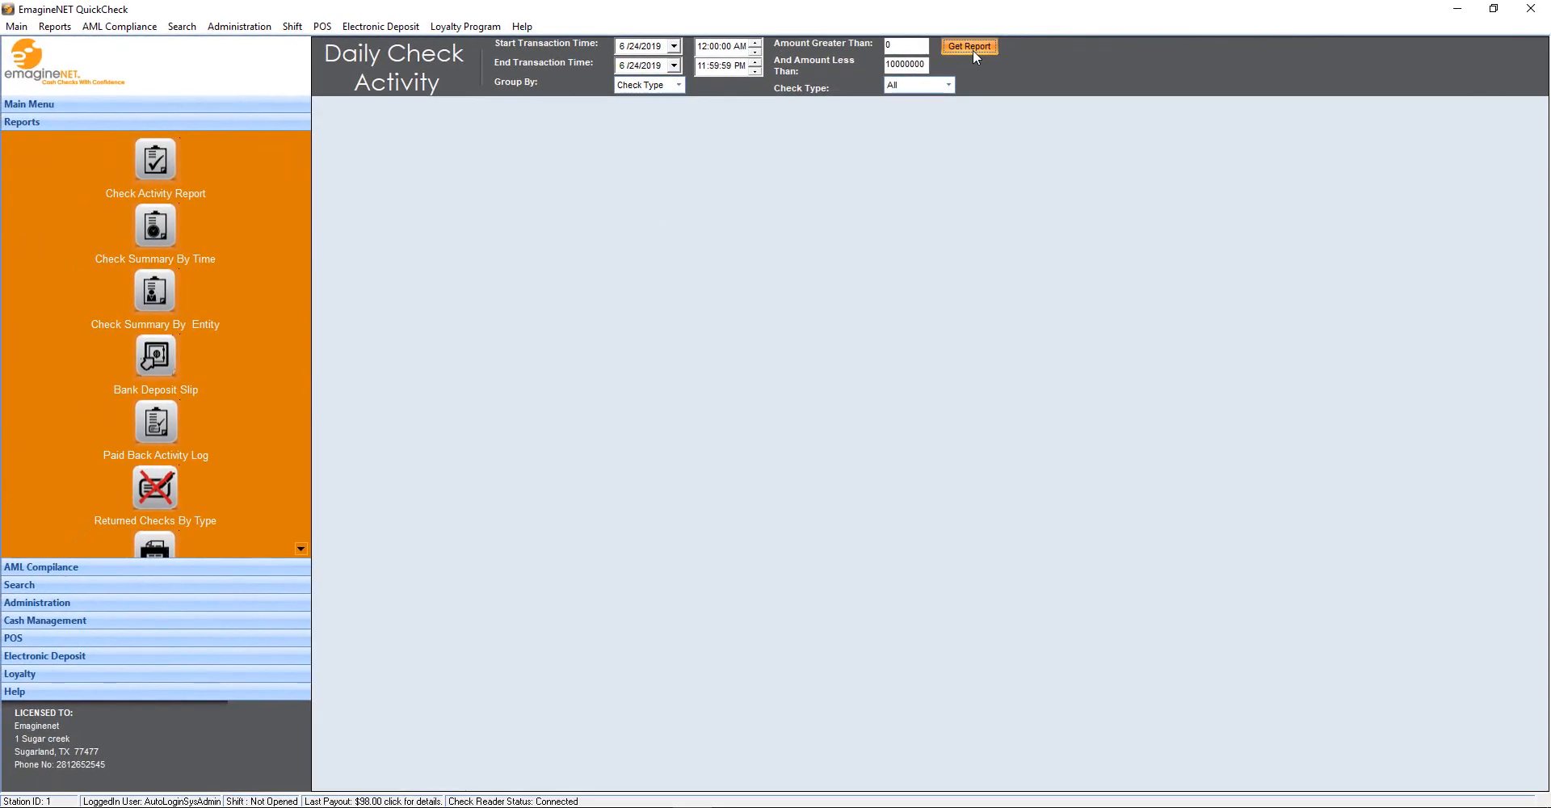
{"action": "left_click", "coordinate": [1021, 54]}
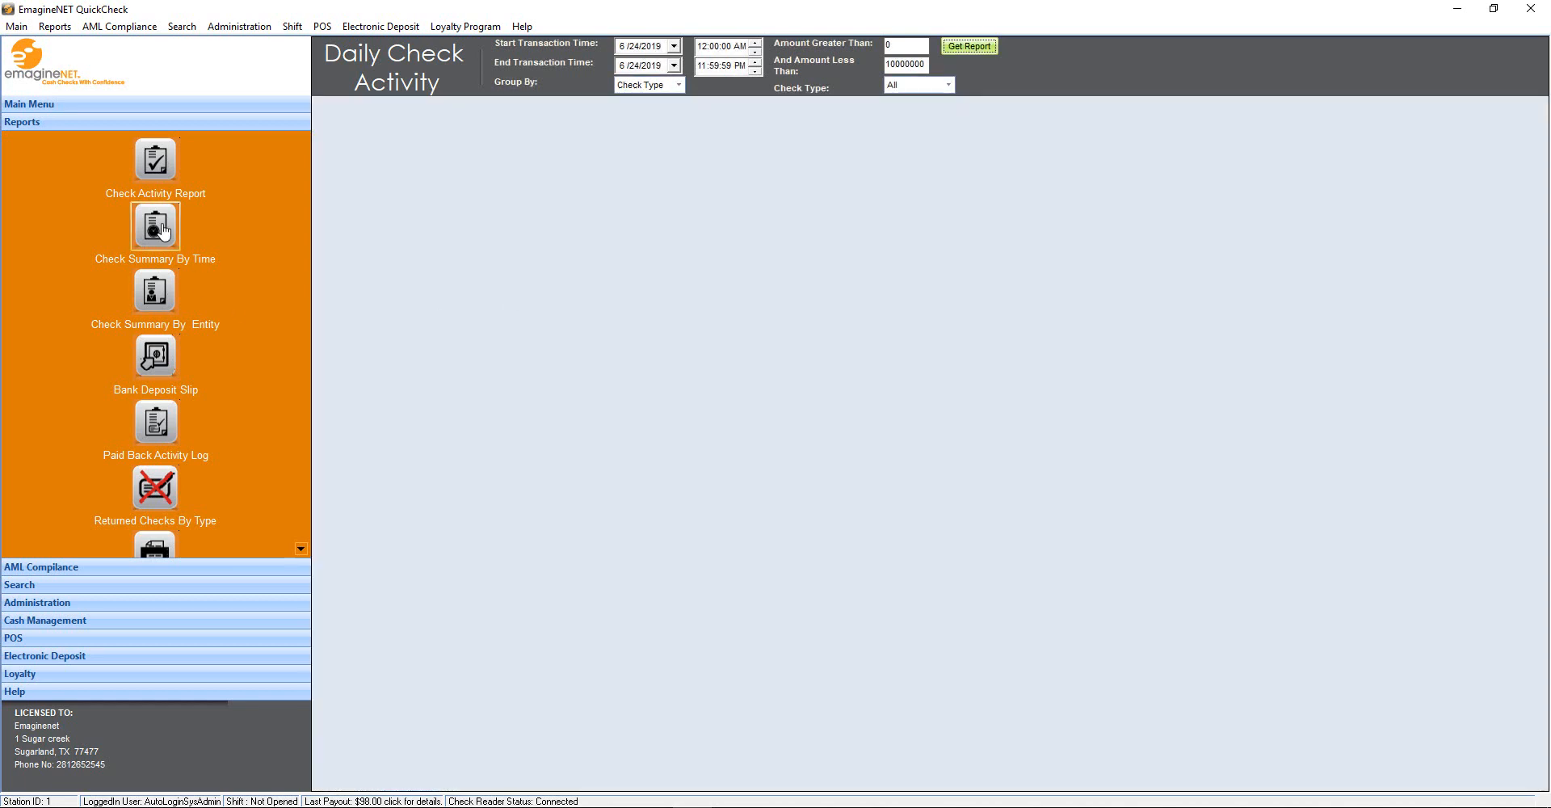
Generate the check summary by time and by entity reports and the paid back activity log
{"action": "left_click", "coordinate": [164, 231]}
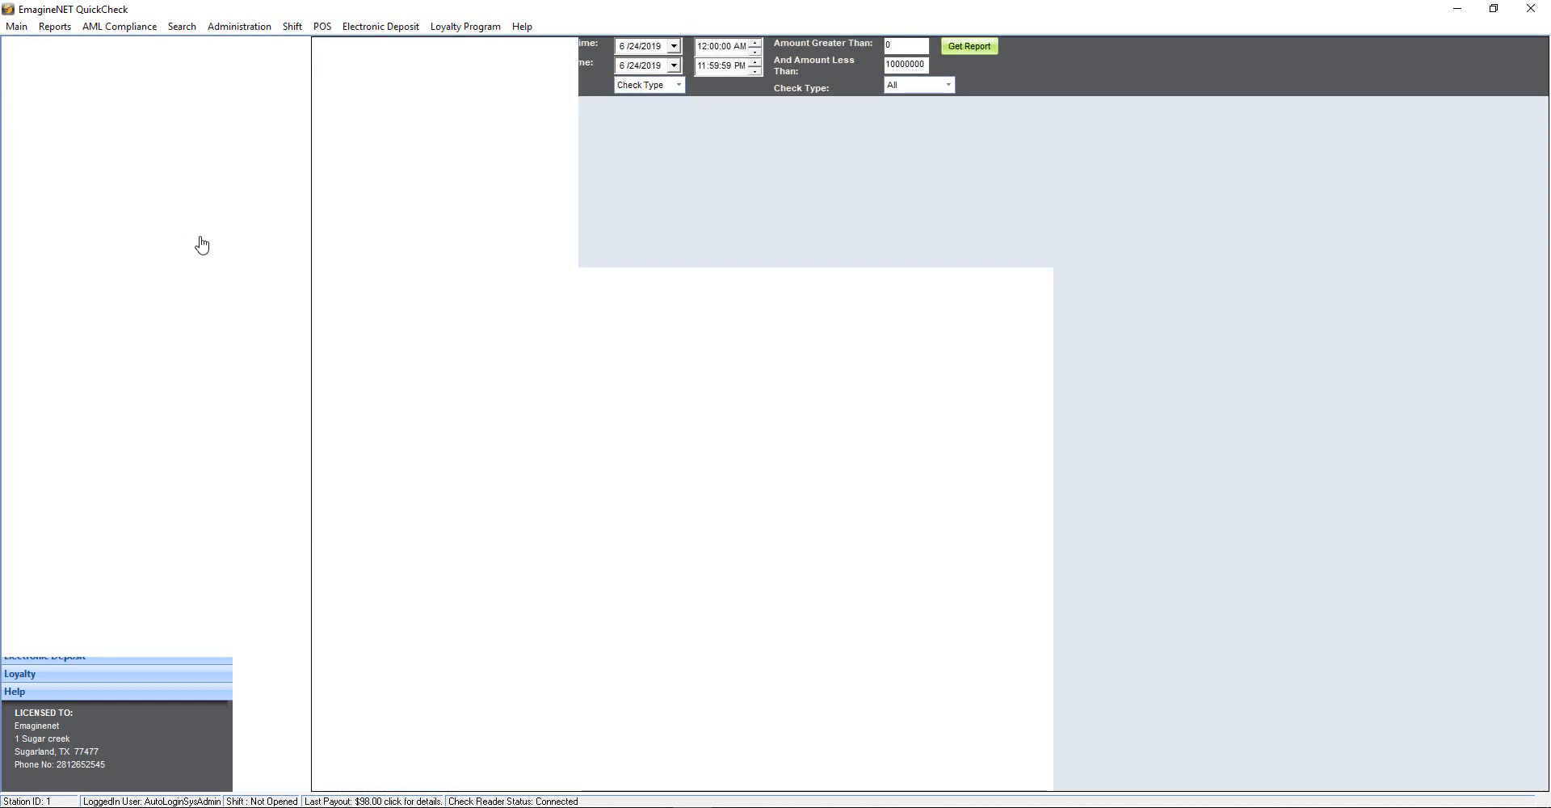
{"action": "left_click", "coordinate": [861, 92]}
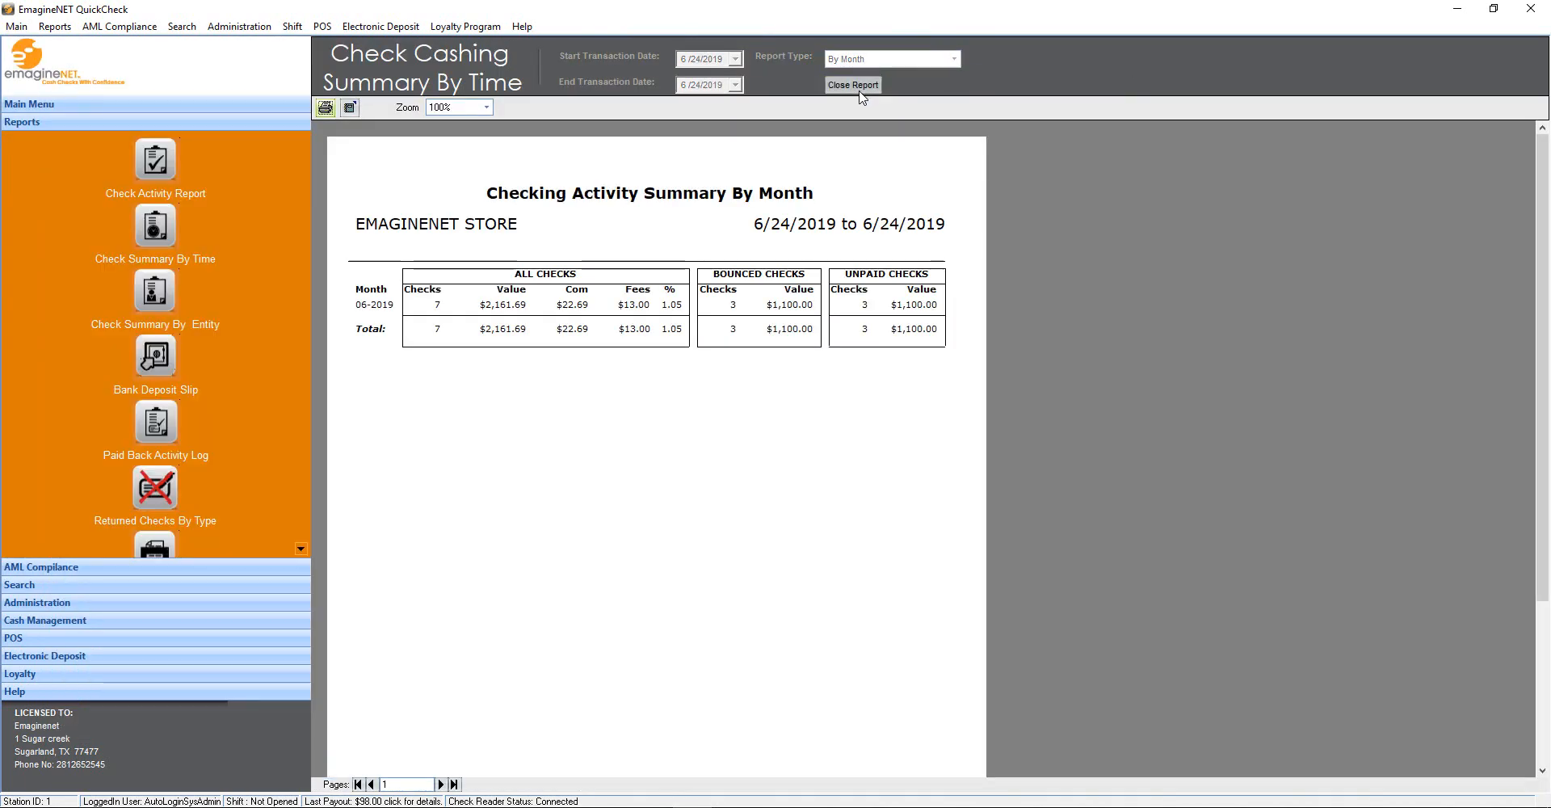
{"action": "left_click", "coordinate": [135, 288]}
{"action": "left_click", "coordinate": [162, 428]}
{"action": "left_click", "coordinate": [744, 53]}
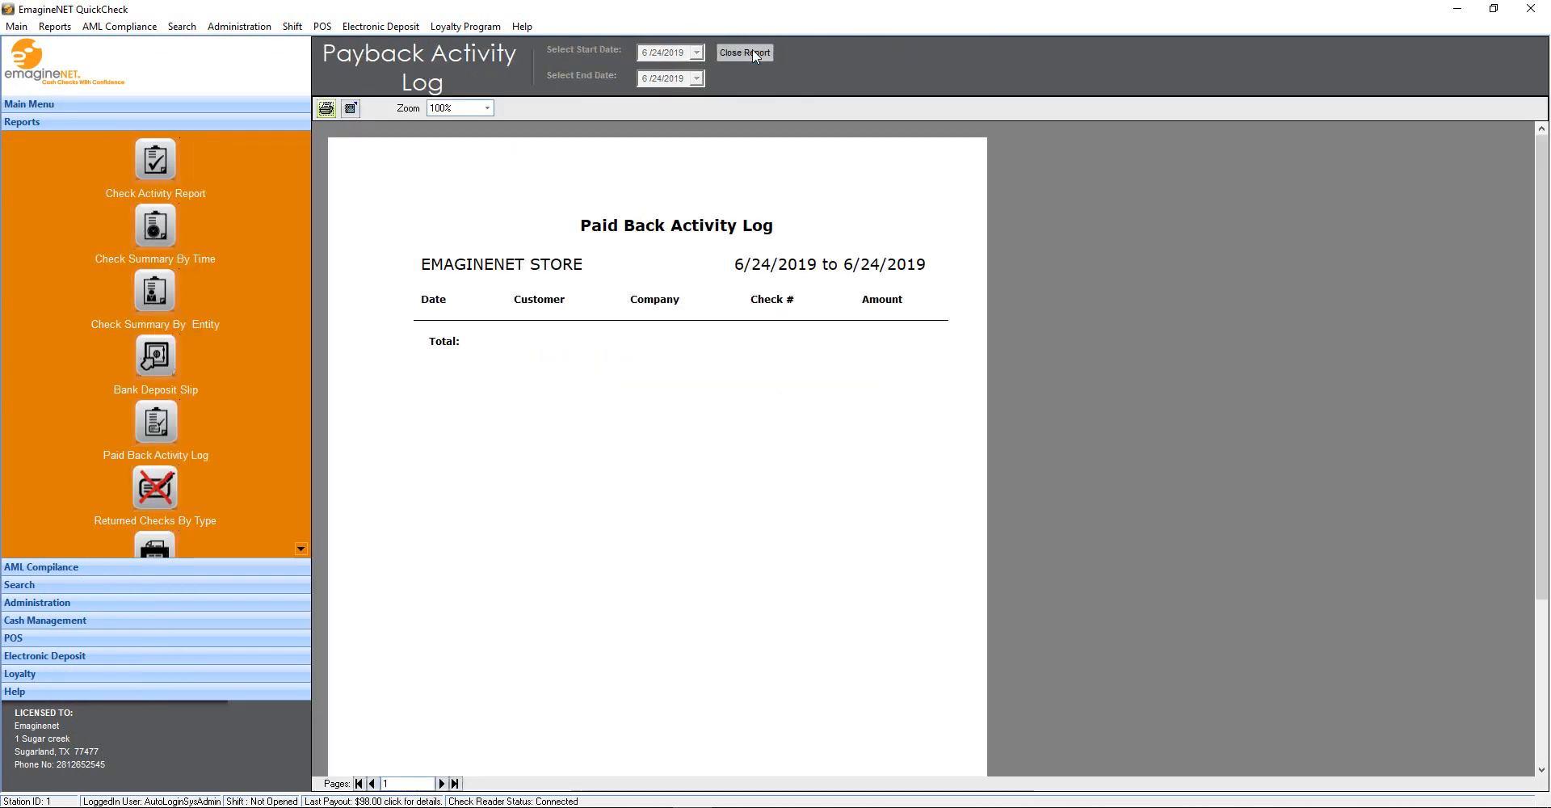
{"action": "left_click", "coordinate": [164, 491]}
Generate today's bank deposit slip, then preview and close the bounced check letters
{"action": "scroll", "coordinate": [171, 171], "scroll_direction": "down", "scroll_amount": 3}
{"action": "left_click", "coordinate": [155, 161]}
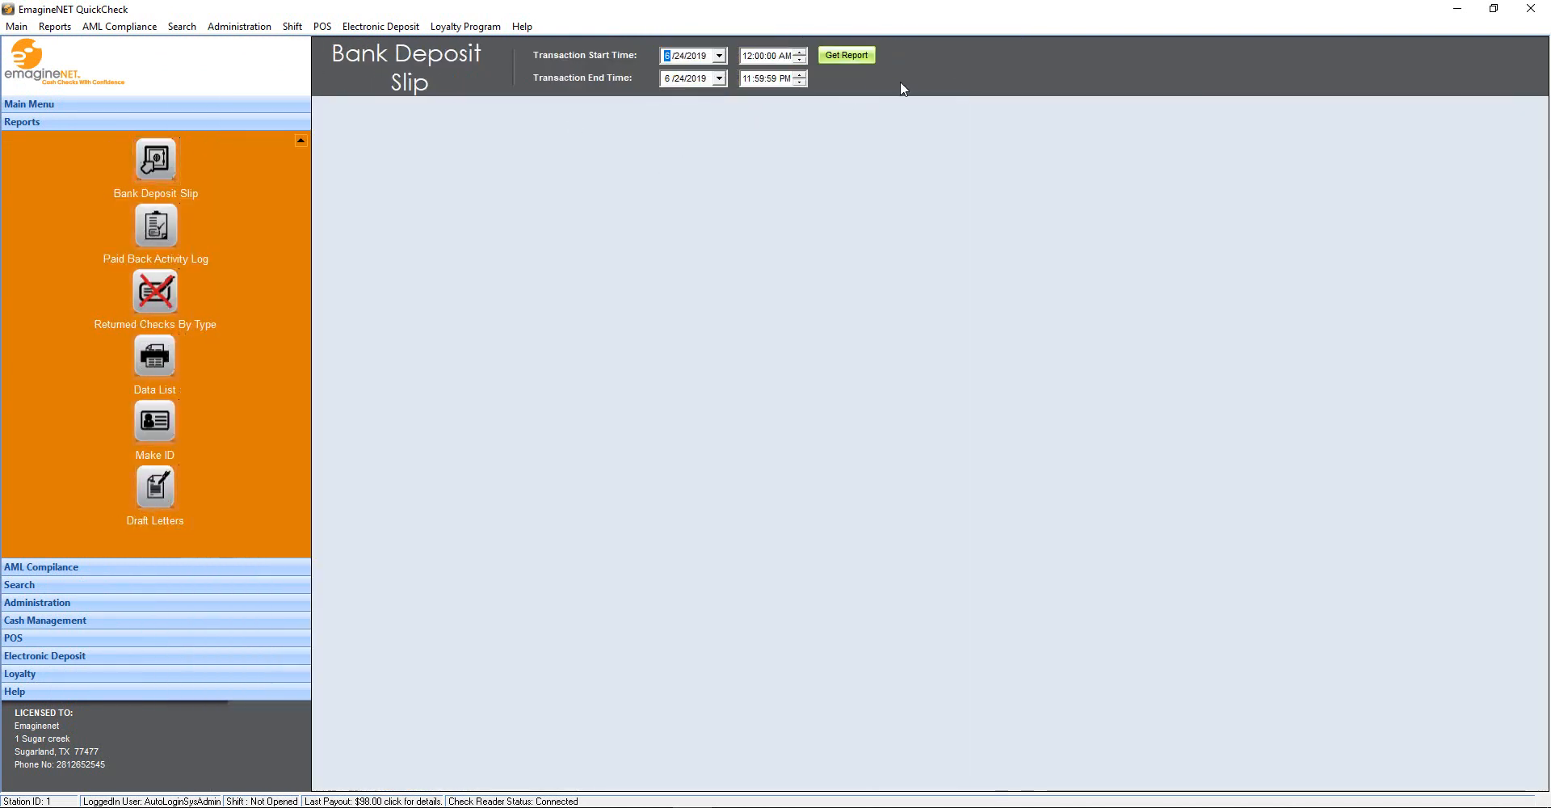
{"action": "left_click", "coordinate": [845, 54]}
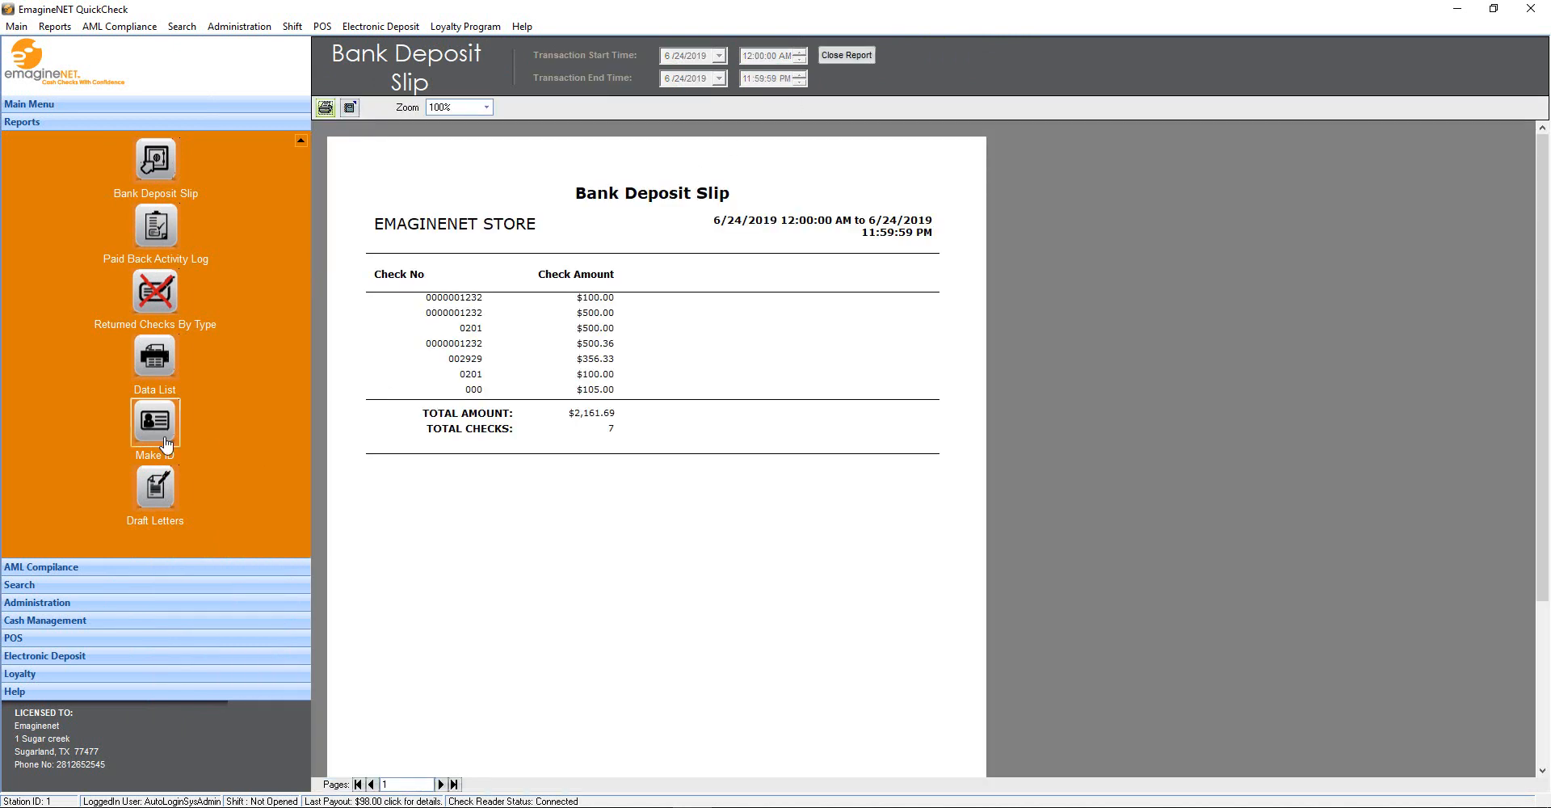
{"action": "left_click", "coordinate": [155, 487]}
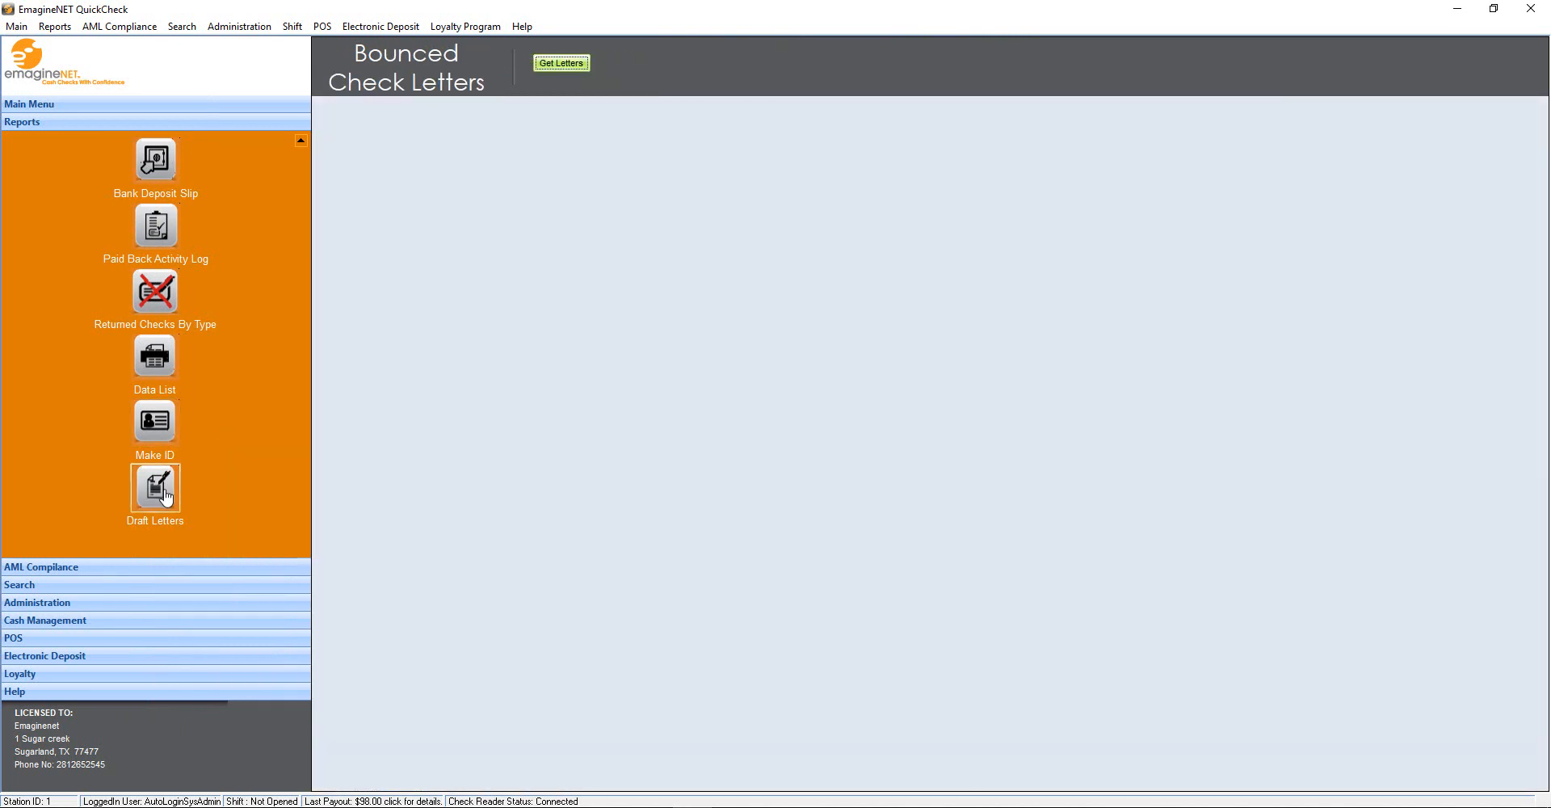
{"action": "left_click", "coordinate": [584, 64]}
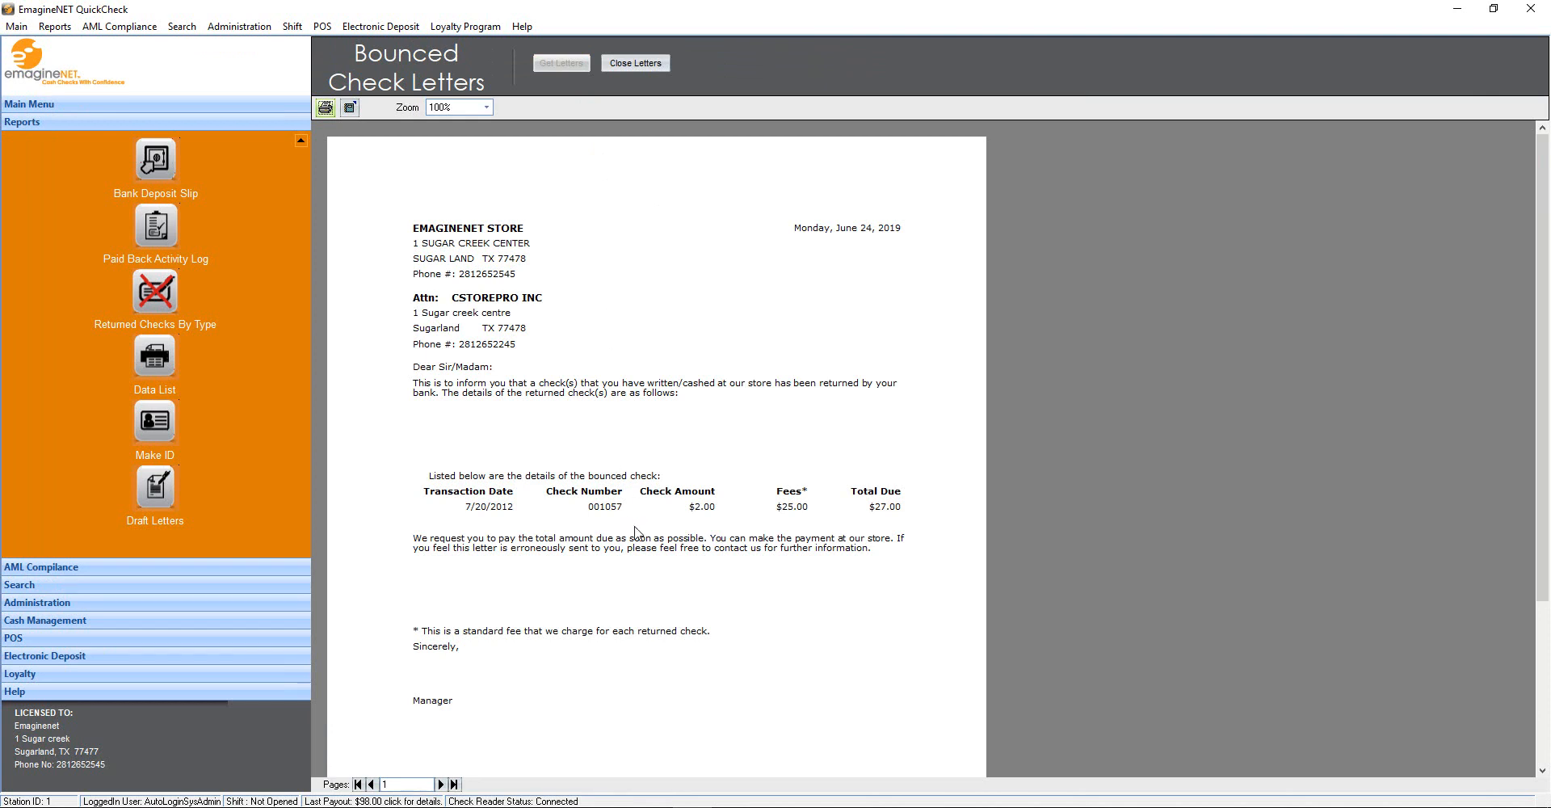
{"action": "left_click", "coordinate": [636, 63]}
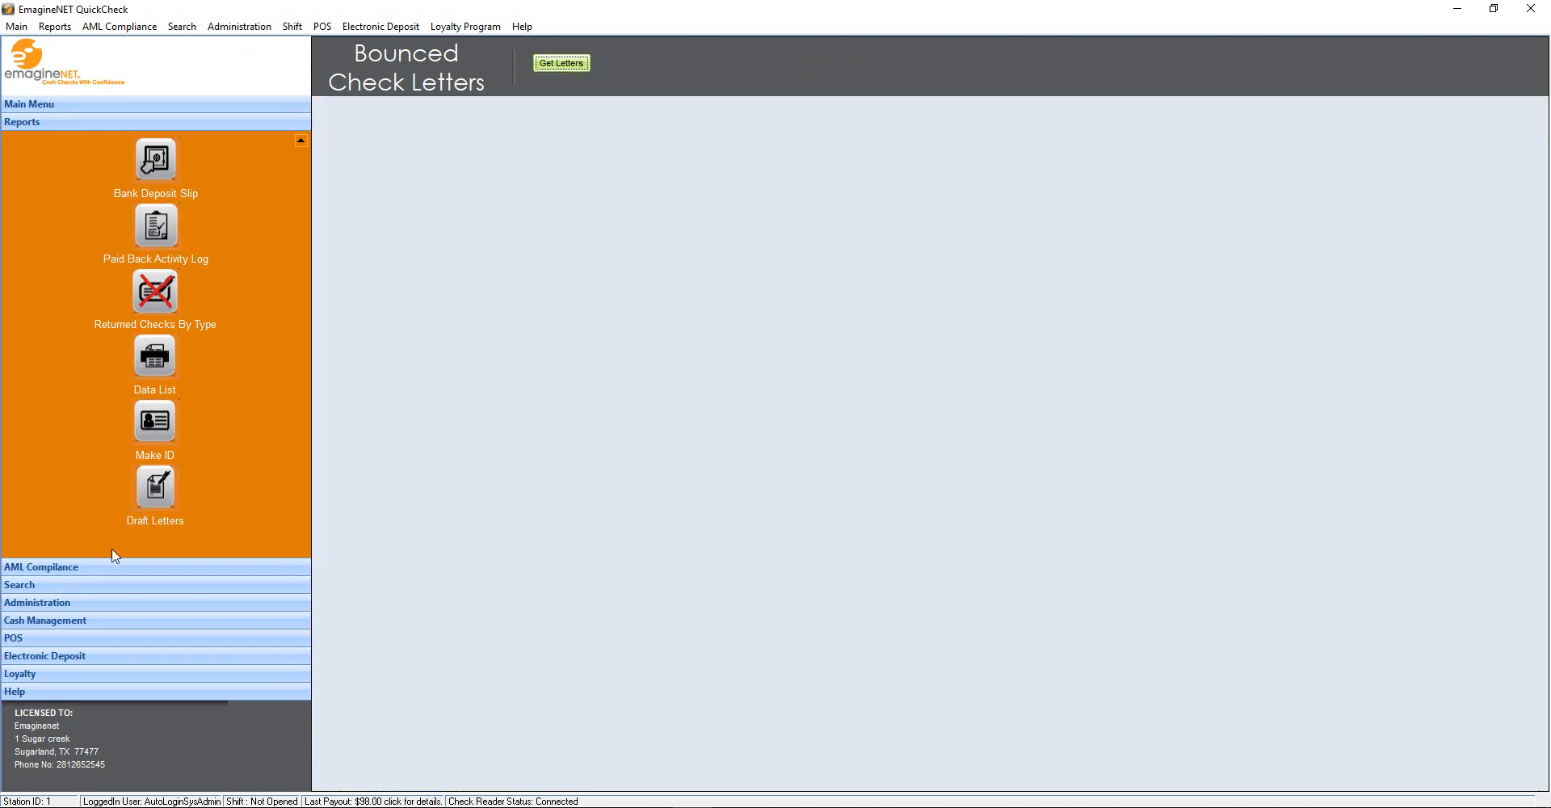
Look up a customer and view all of their check transactions
{"action": "left_click", "coordinate": [86, 585]}
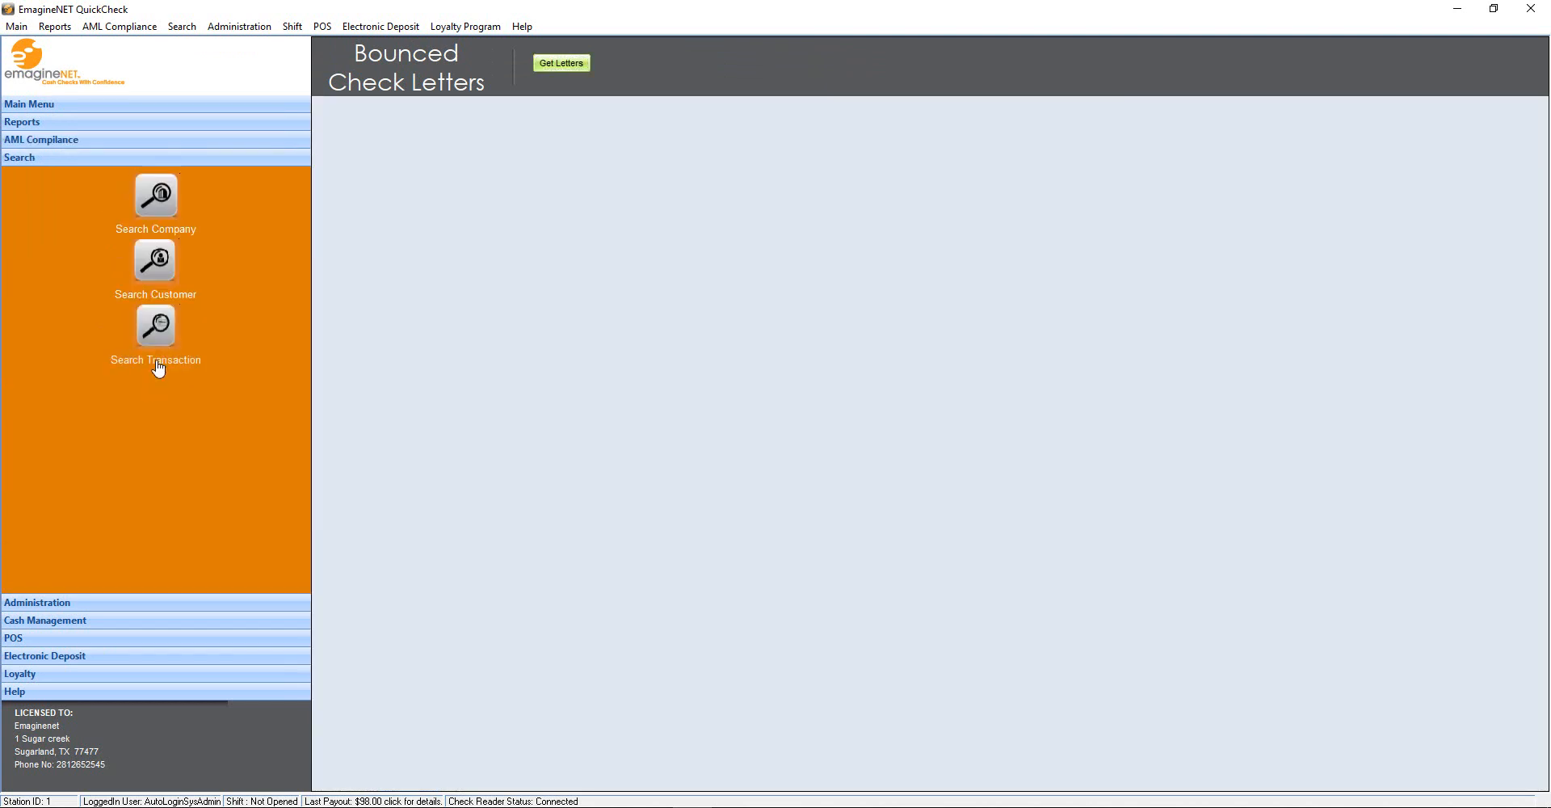
{"action": "left_click", "coordinate": [158, 263]}
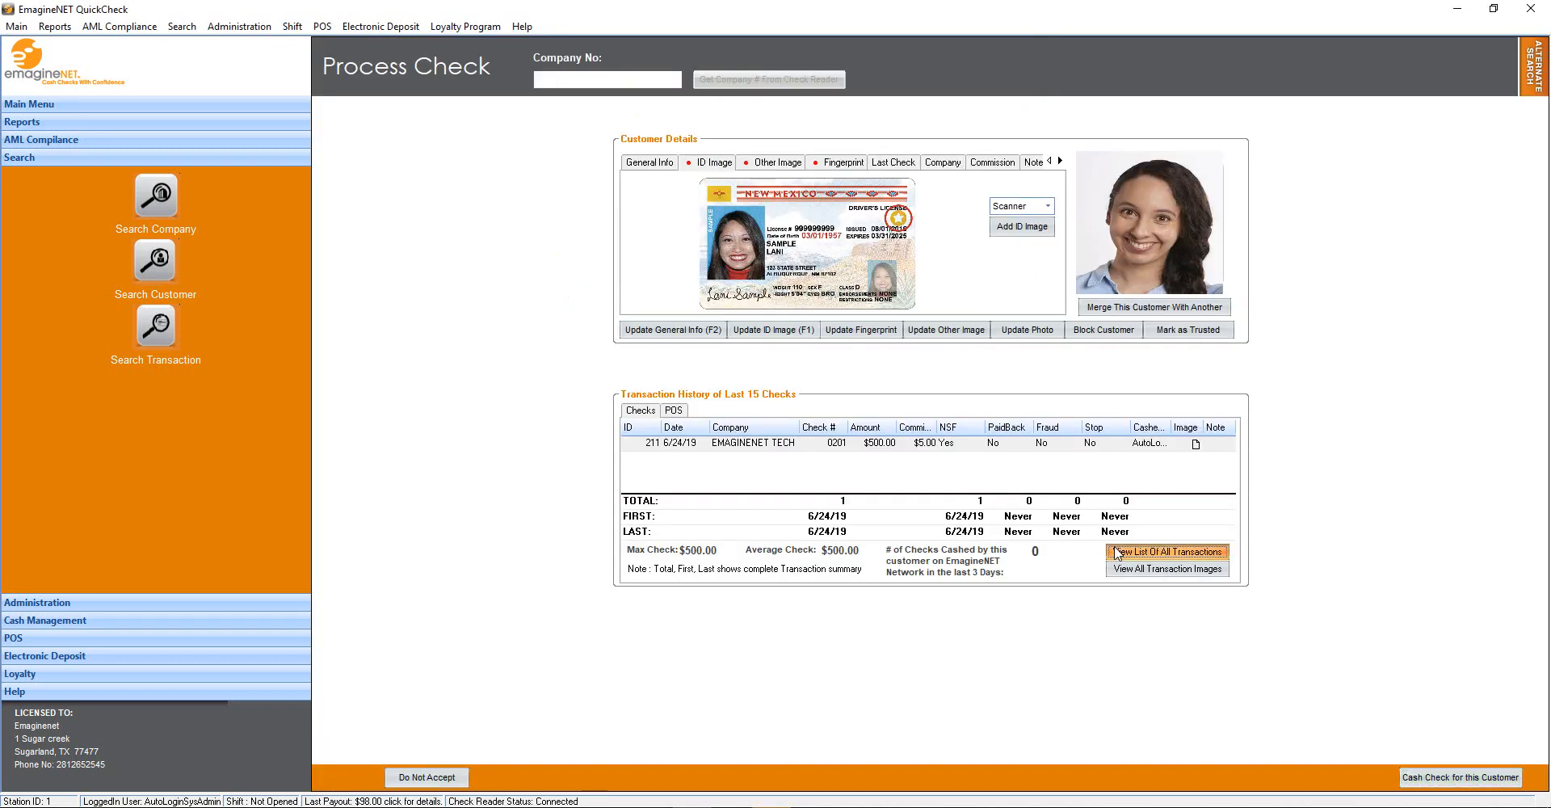
{"action": "left_click", "coordinate": [1192, 552]}
{"action": "left_click", "coordinate": [1139, 91]}
Search for ANGEL INC and print its company check transaction list
{"action": "left_click", "coordinate": [1017, 8]}
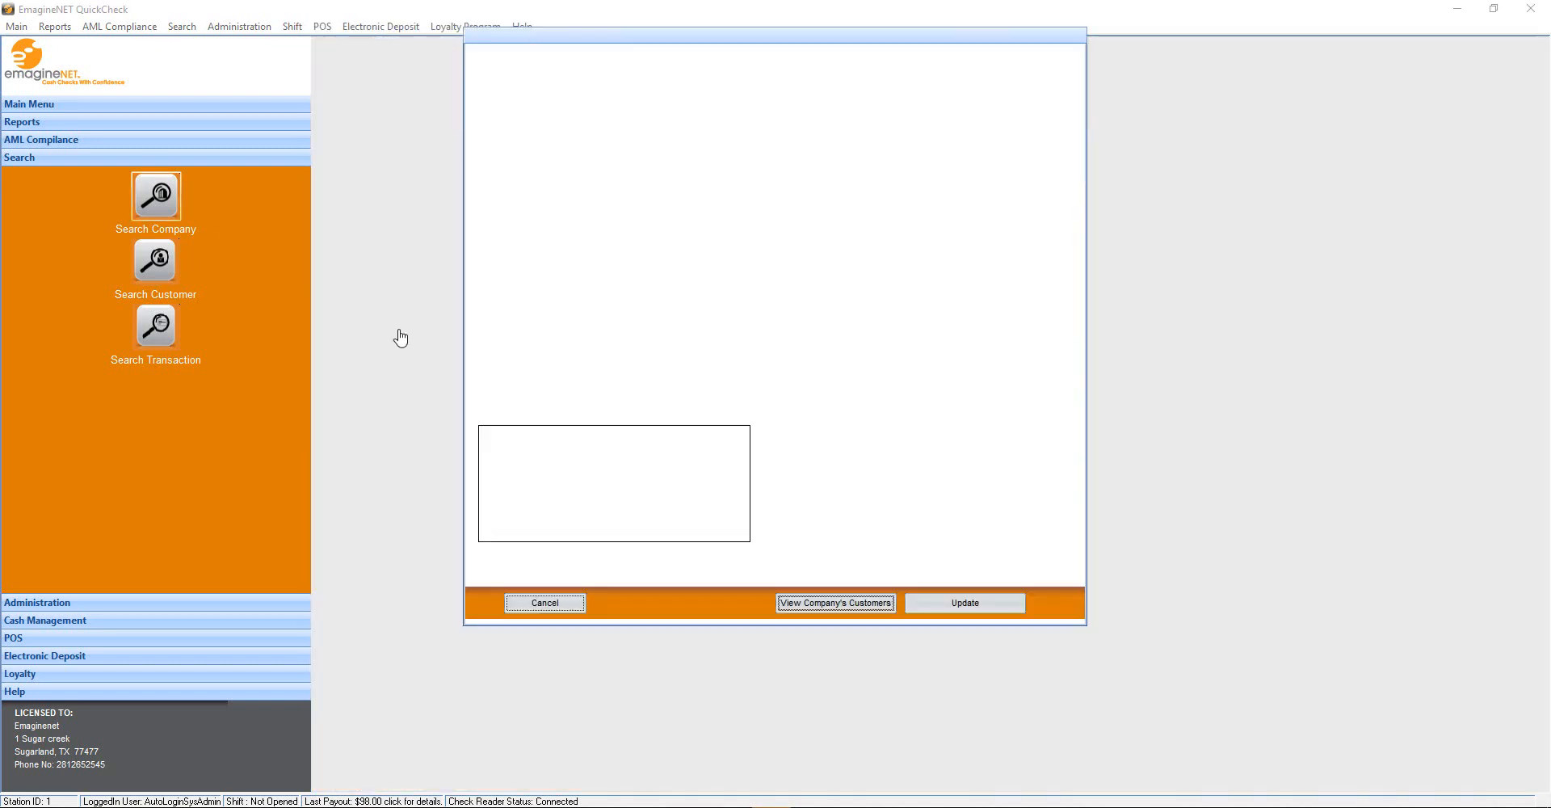
{"action": "left_click", "coordinate": [985, 321]}
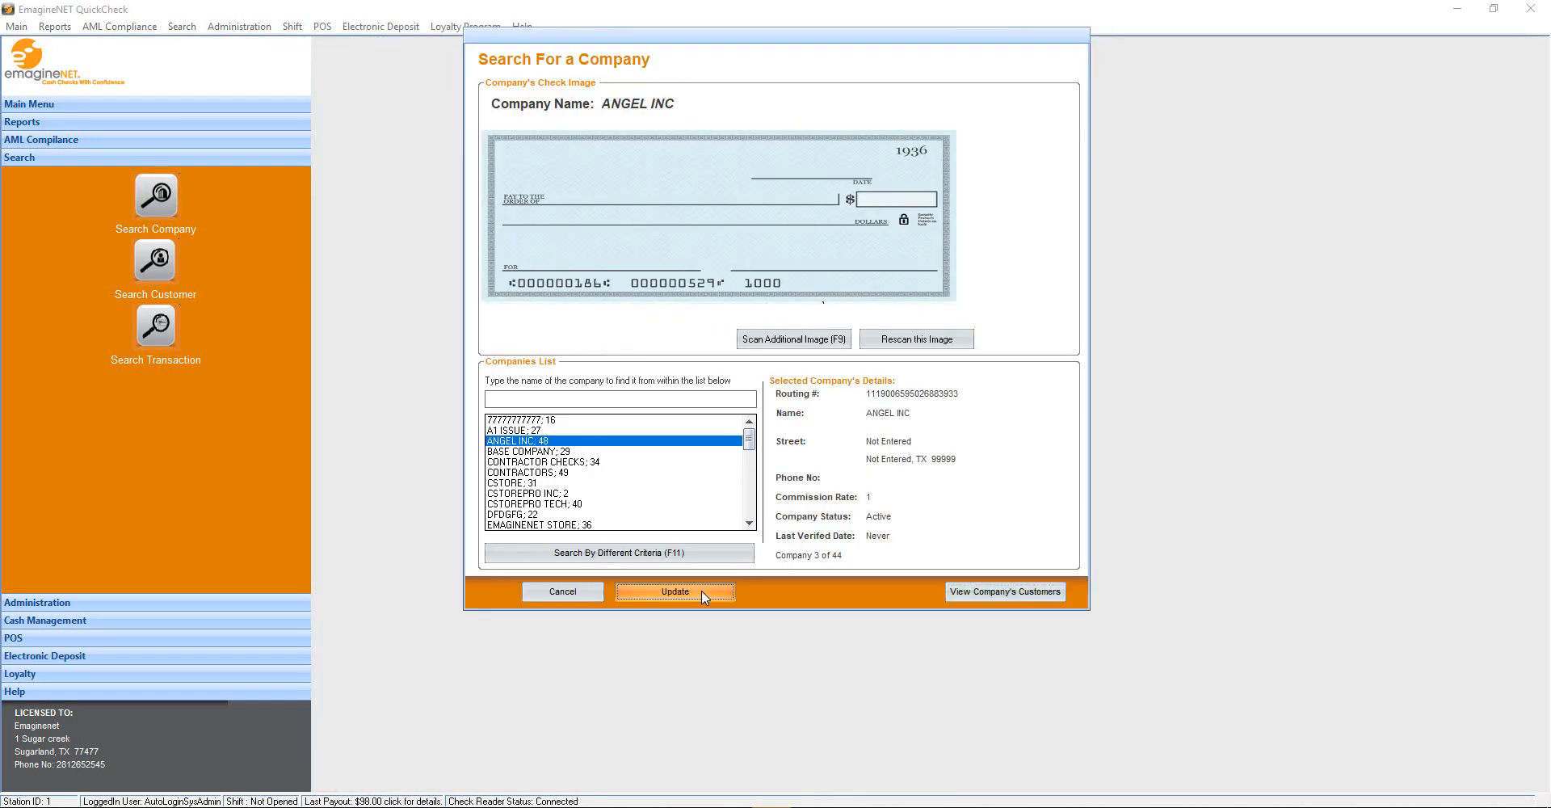
{"action": "left_click", "coordinate": [699, 594]}
{"action": "left_click", "coordinate": [887, 420]}
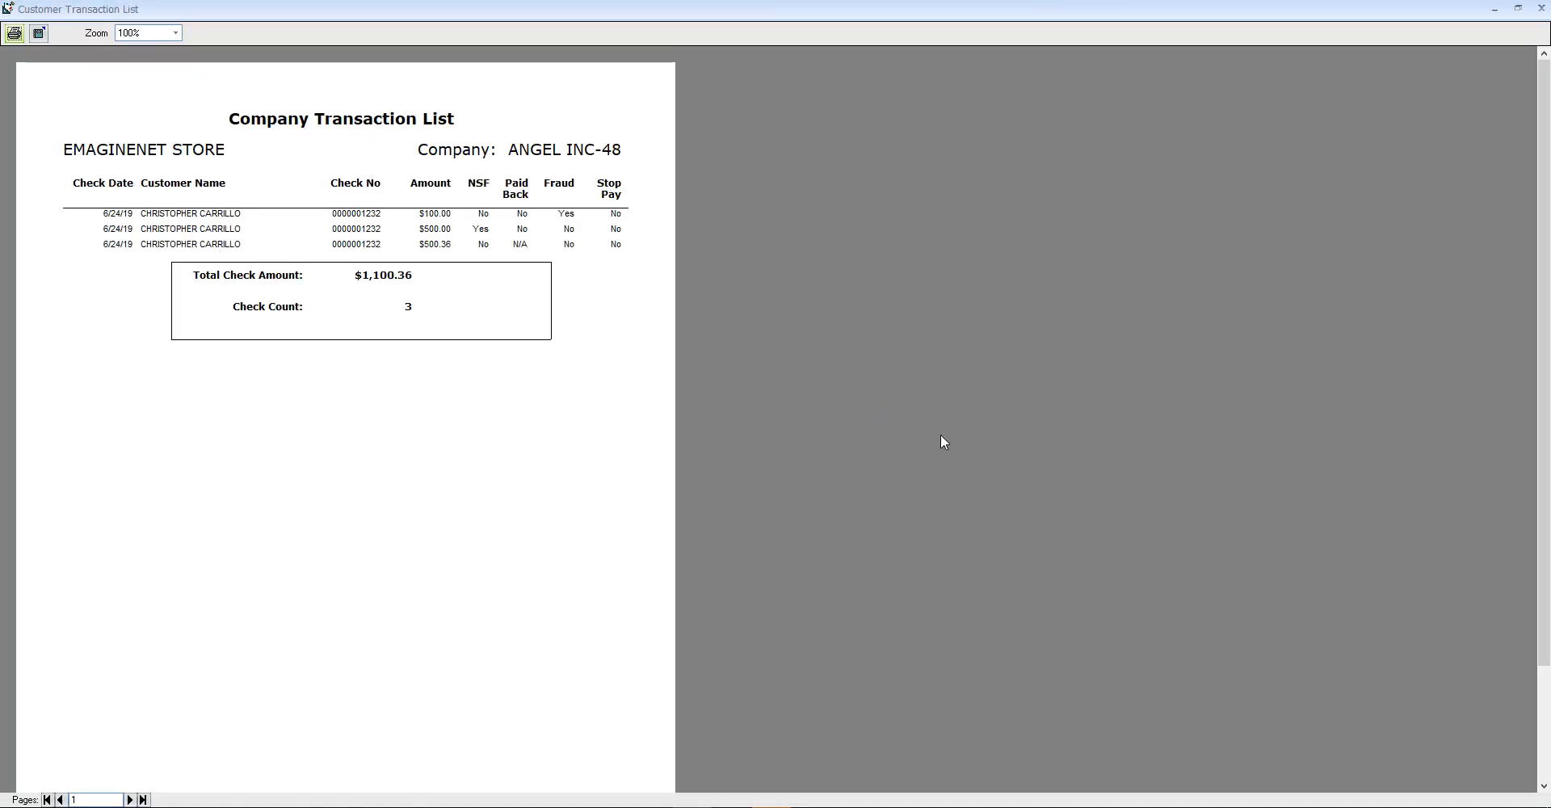
{"action": "left_click", "coordinate": [1541, 8]}
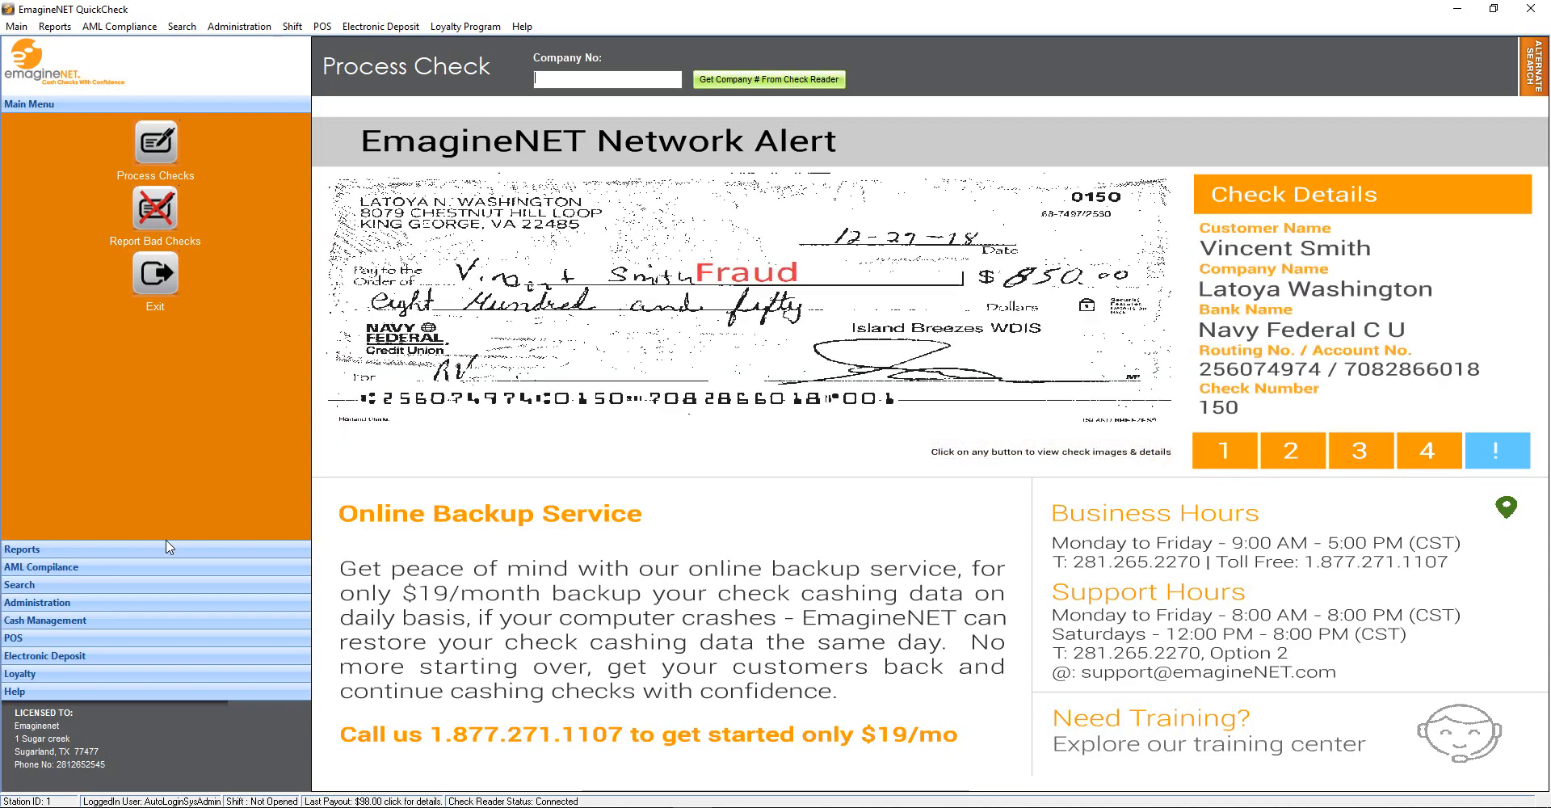
Generate the AML suspicious activity (SAR) log for the past year
{"action": "left_click", "coordinate": [107, 567]}
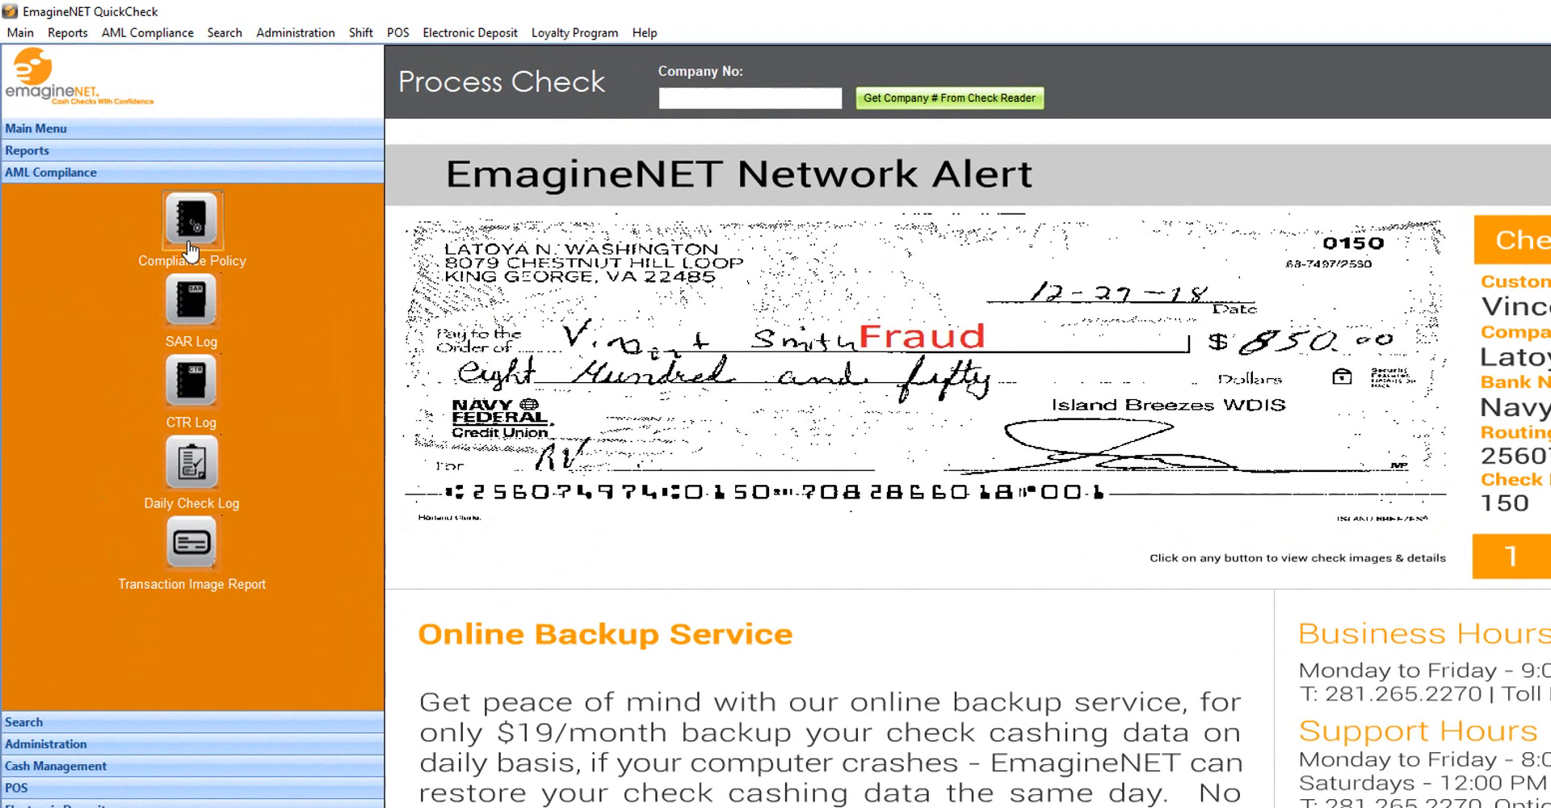
{"action": "left_click", "coordinate": [155, 202]}
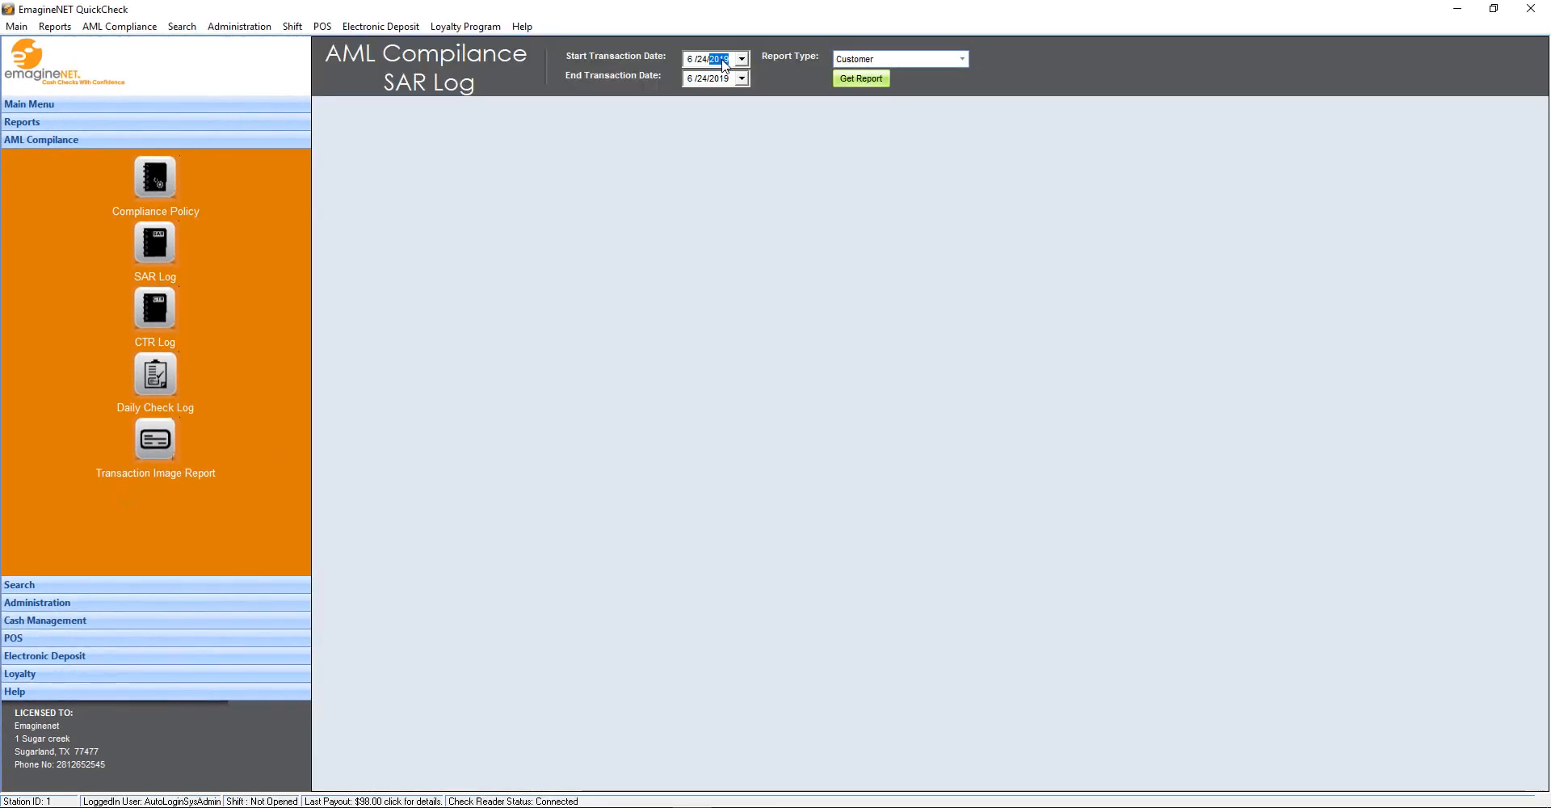
{"action": "left_click", "coordinate": [853, 78]}
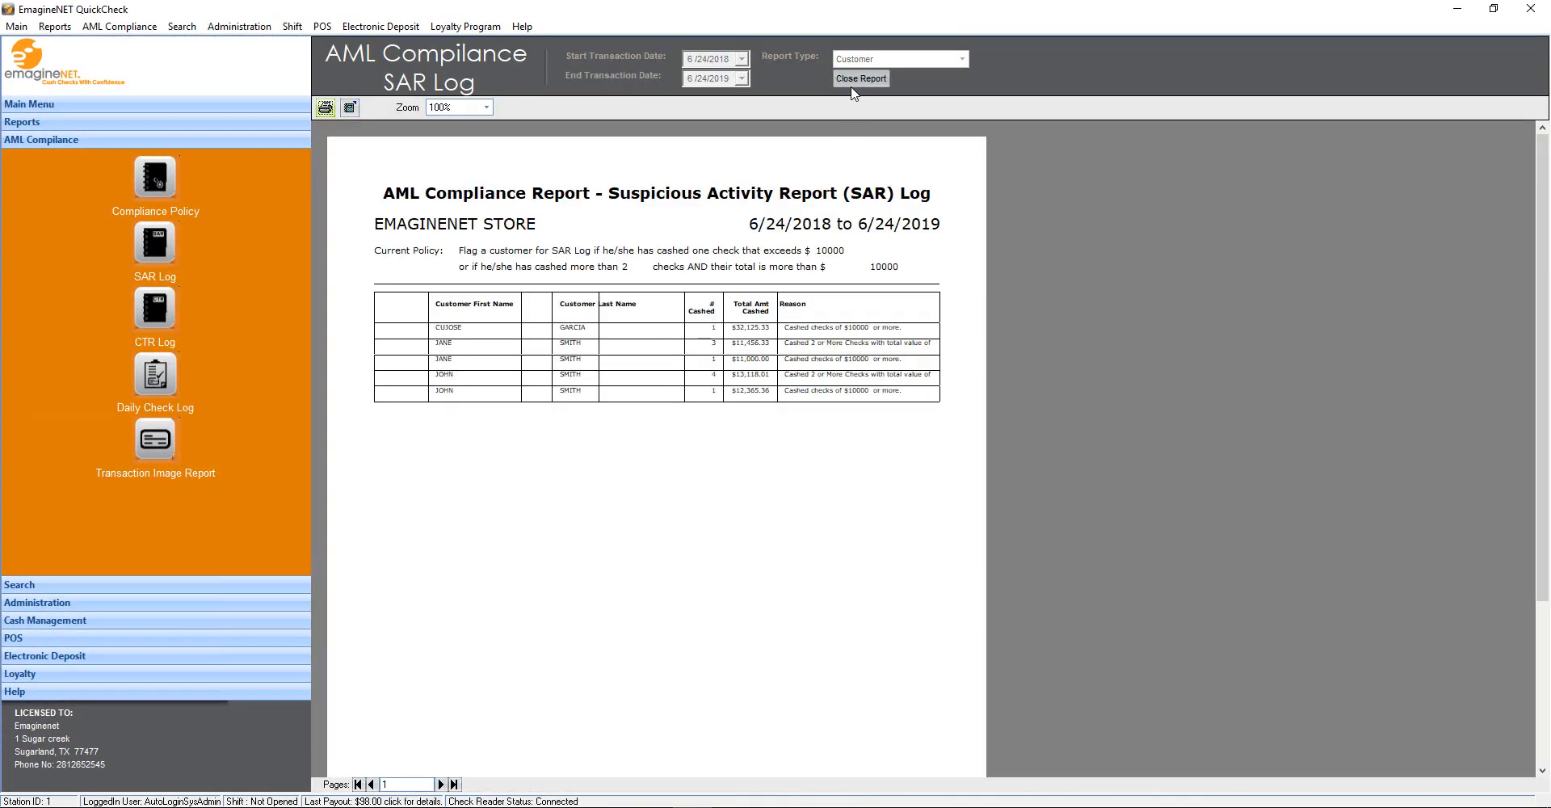
Run the CTR log report with the start year changed to 2018
{"action": "left_click", "coordinate": [154, 307]}
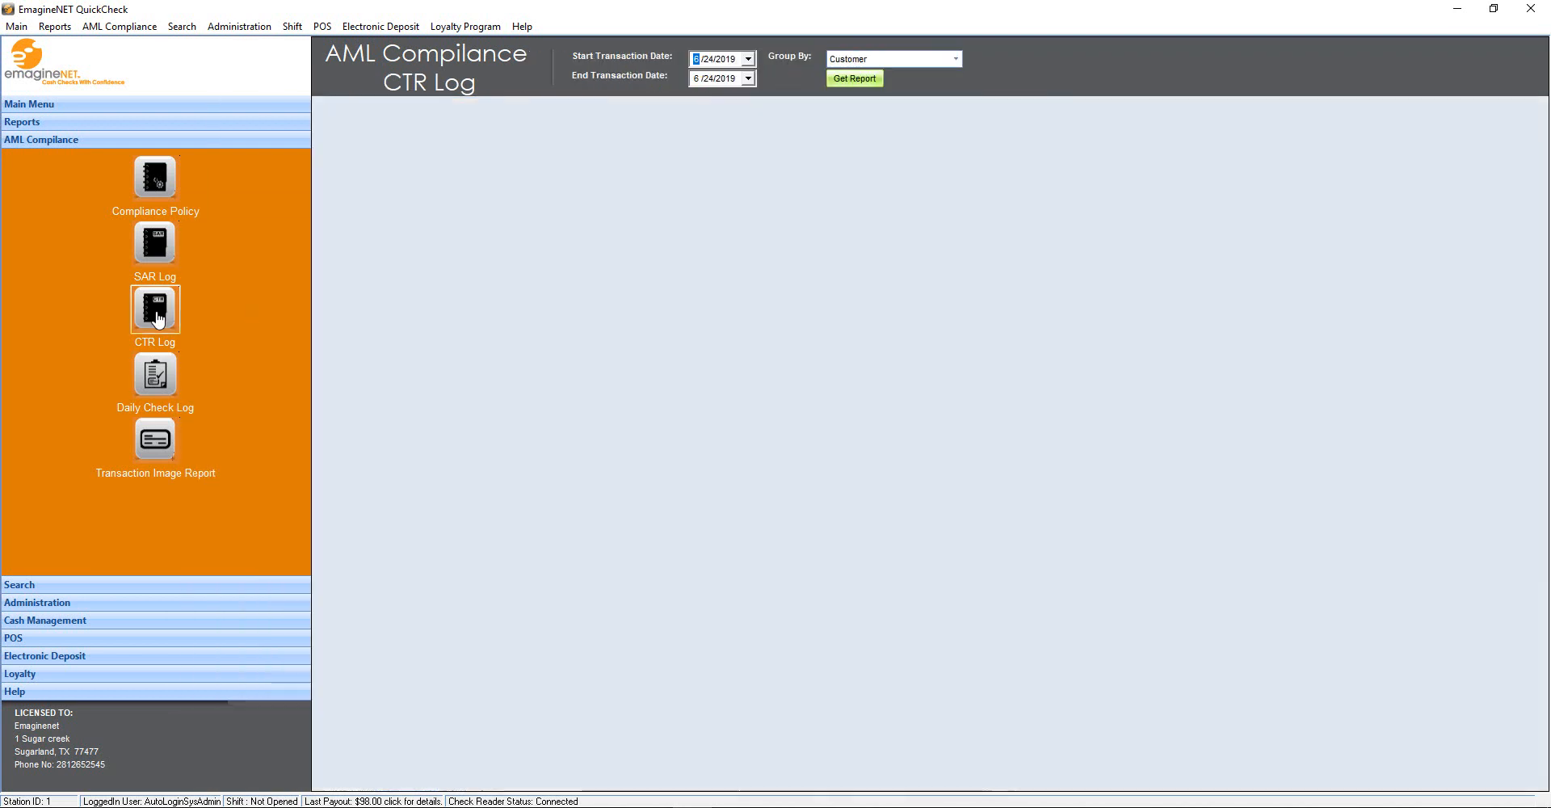
{"action": "left_click", "coordinate": [730, 60]}
{"action": "key", "text": "Down"}
{"action": "left_click", "coordinate": [865, 81]}
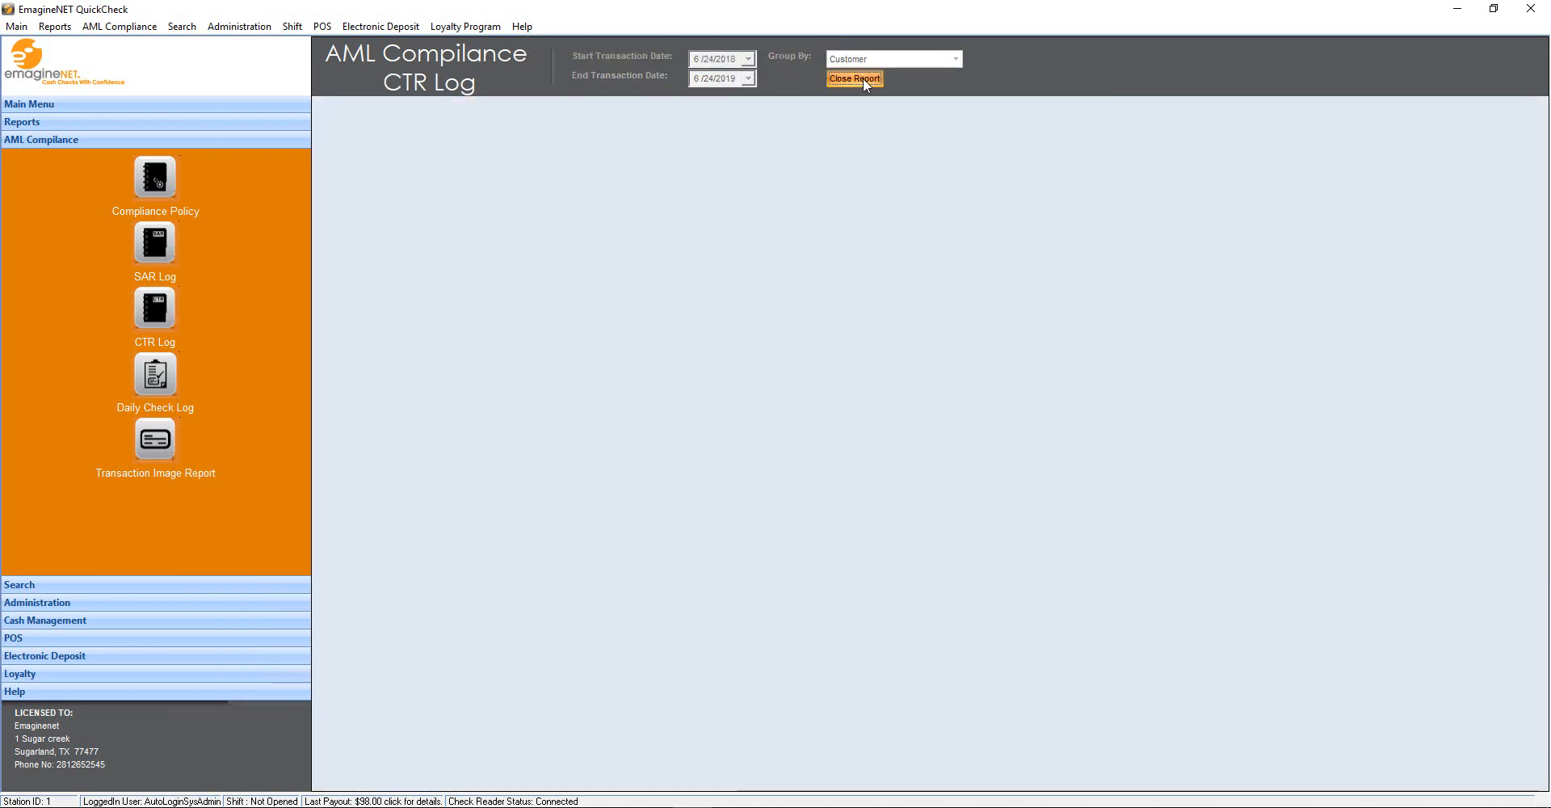
Generate the daily checking activity log and close it
{"action": "left_click", "coordinate": [155, 373]}
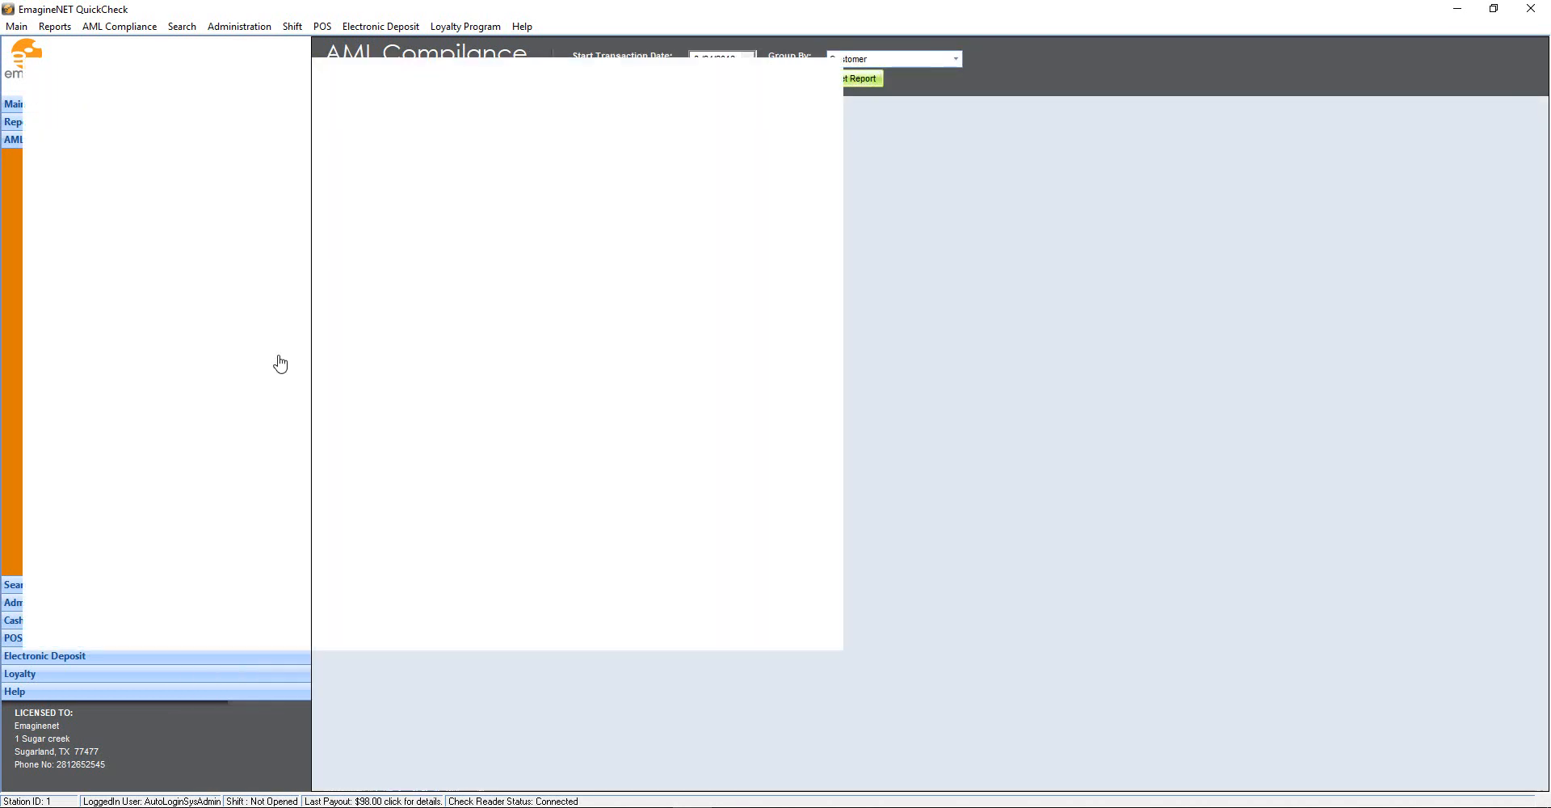
{"action": "left_click", "coordinate": [1023, 47]}
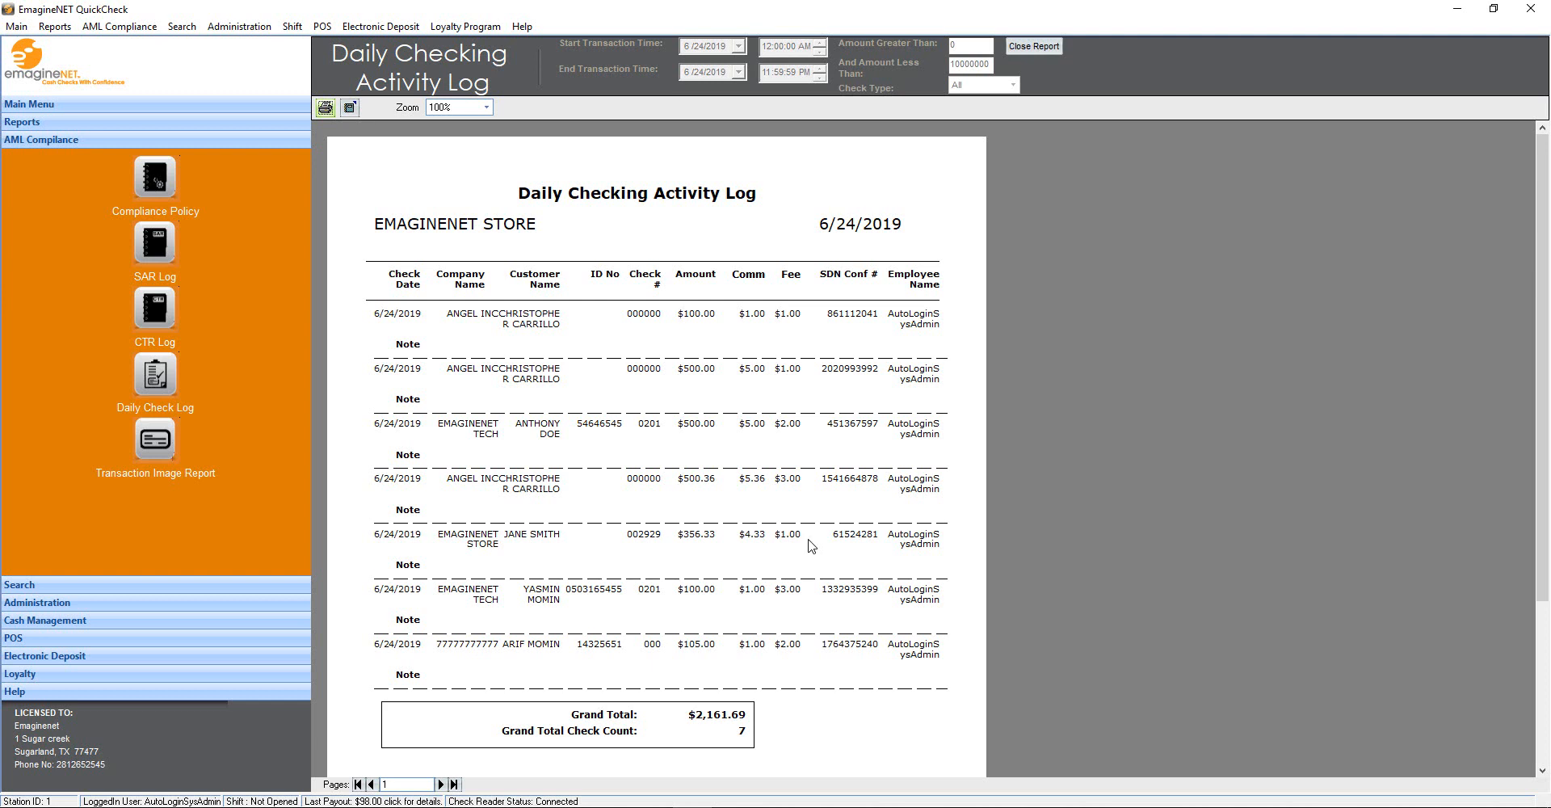
{"action": "left_click", "coordinate": [1034, 49]}
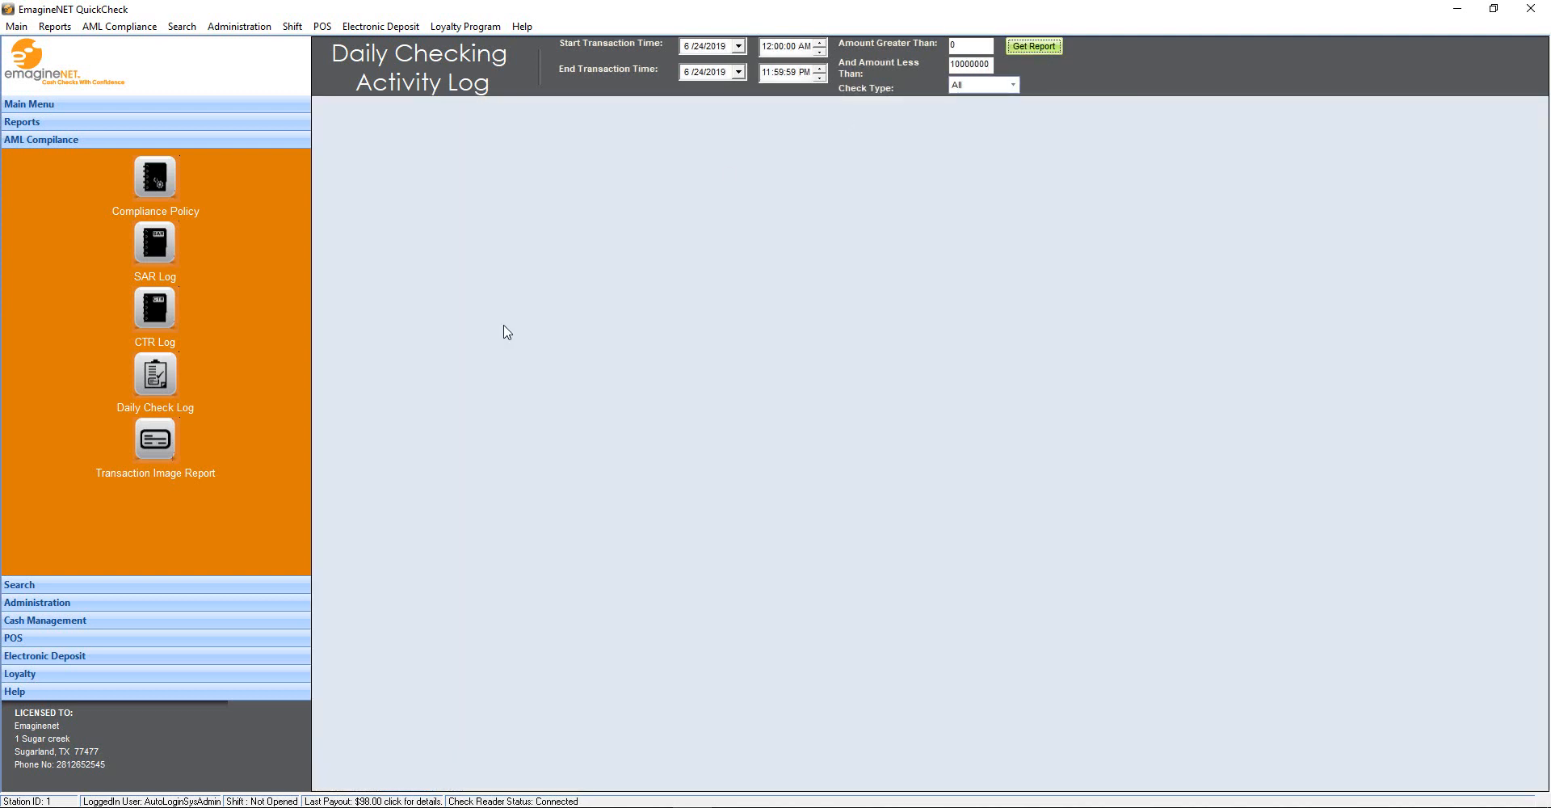
Generate the 6/24/2019 check image report, scroll through the check scans, and close it
{"action": "left_click", "coordinate": [155, 441]}
{"action": "left_click", "coordinate": [937, 47]}
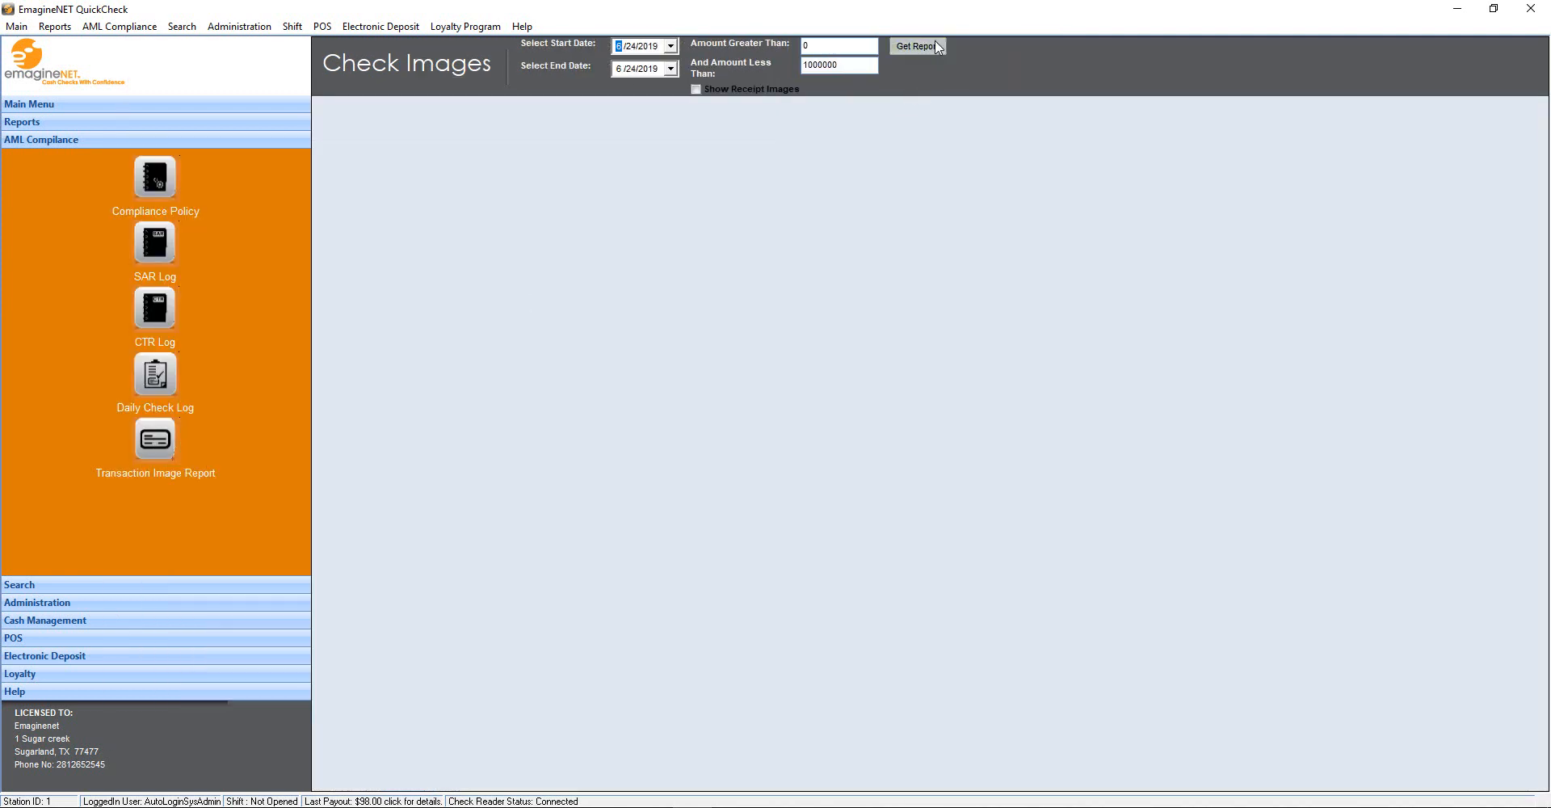
{"action": "left_click", "coordinate": [937, 47]}
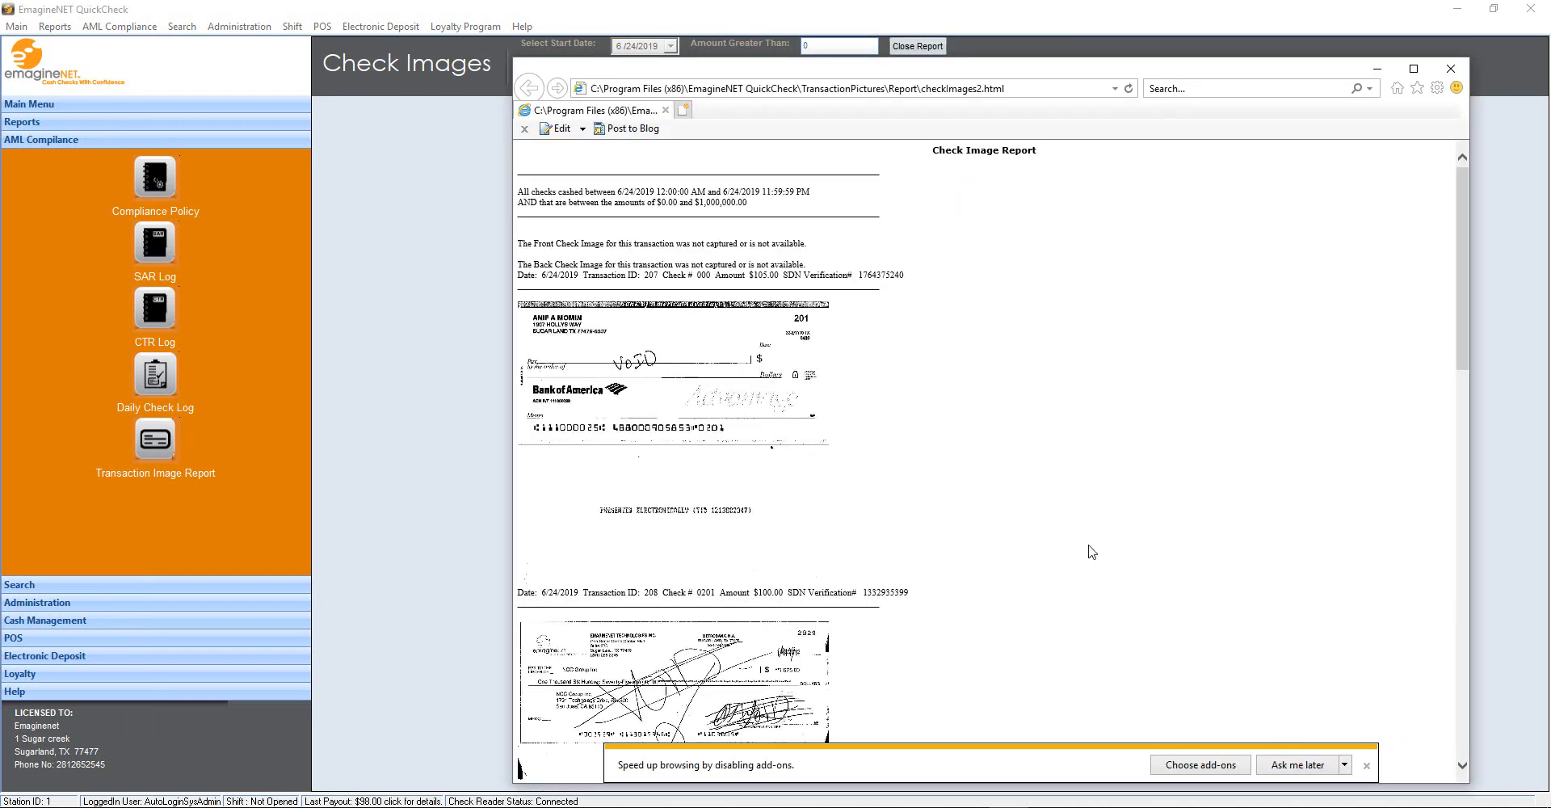
{"action": "scroll", "coordinate": [1367, 769], "scroll_direction": "down", "scroll_amount": 4}
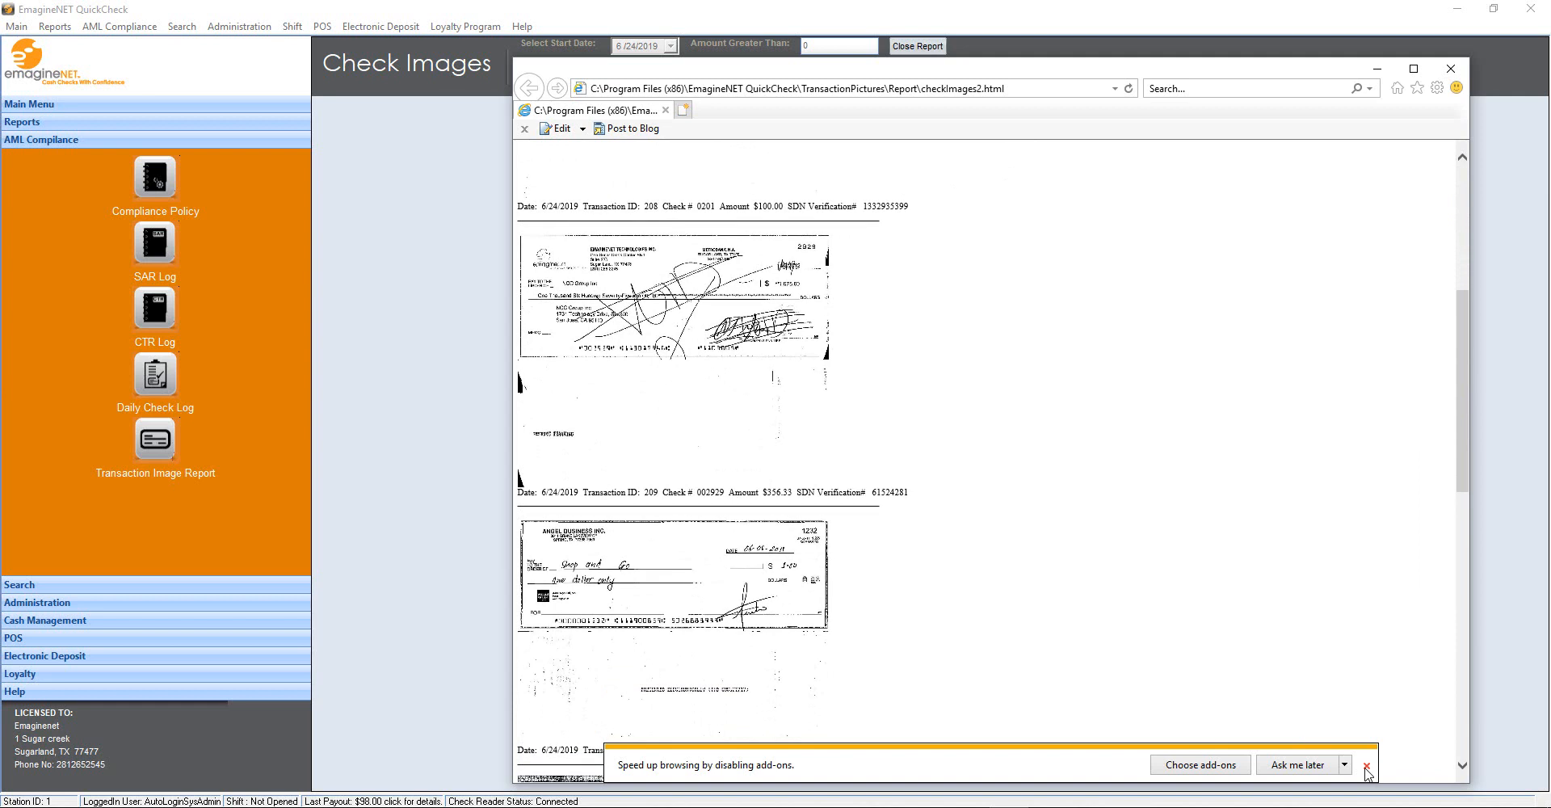
{"action": "left_click", "coordinate": [1451, 69]}
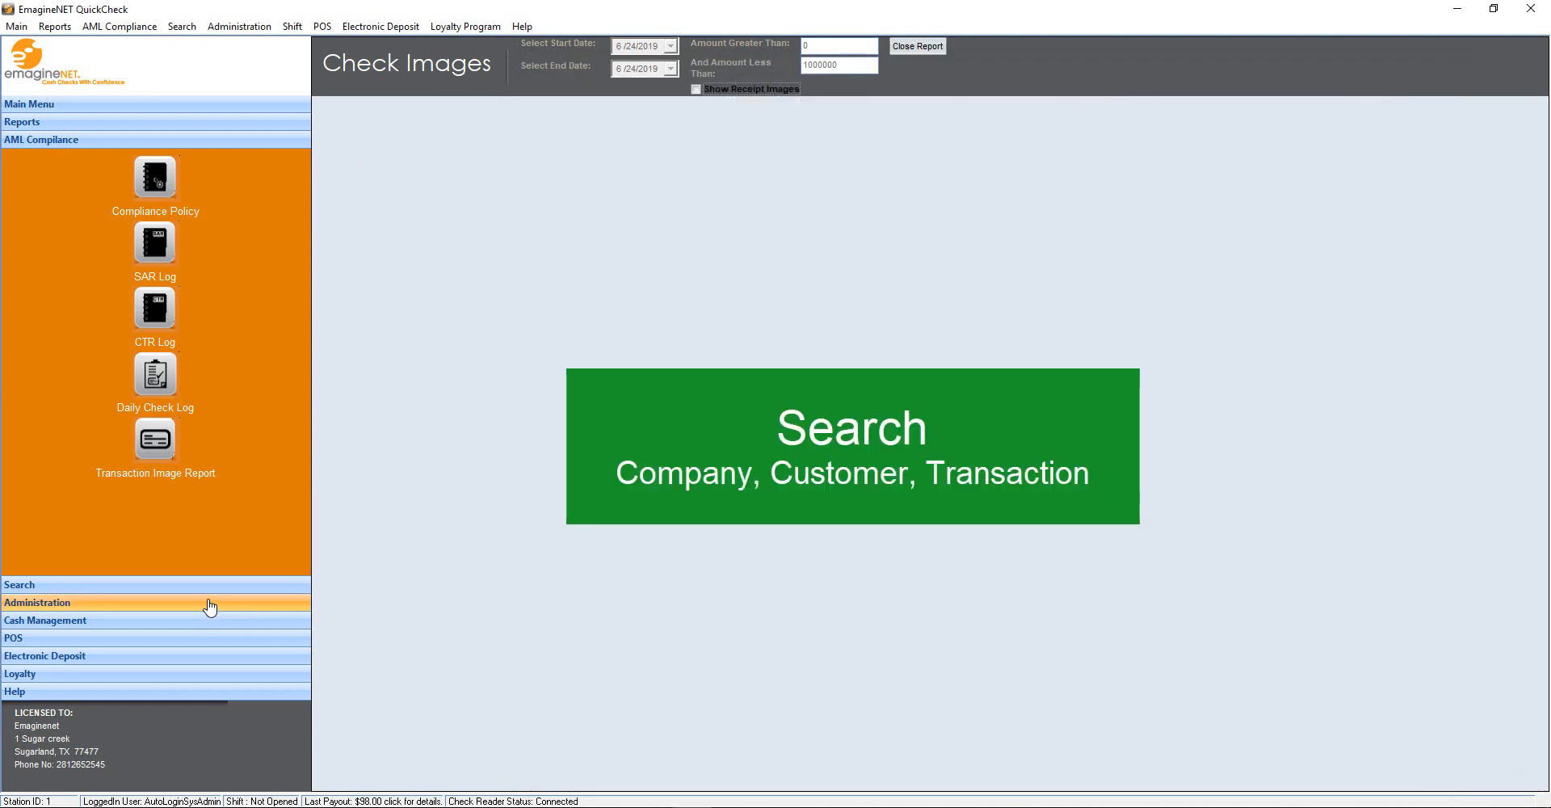
Search for ANGEL INC and open its company record for updating
{"action": "left_click", "coordinate": [162, 586]}
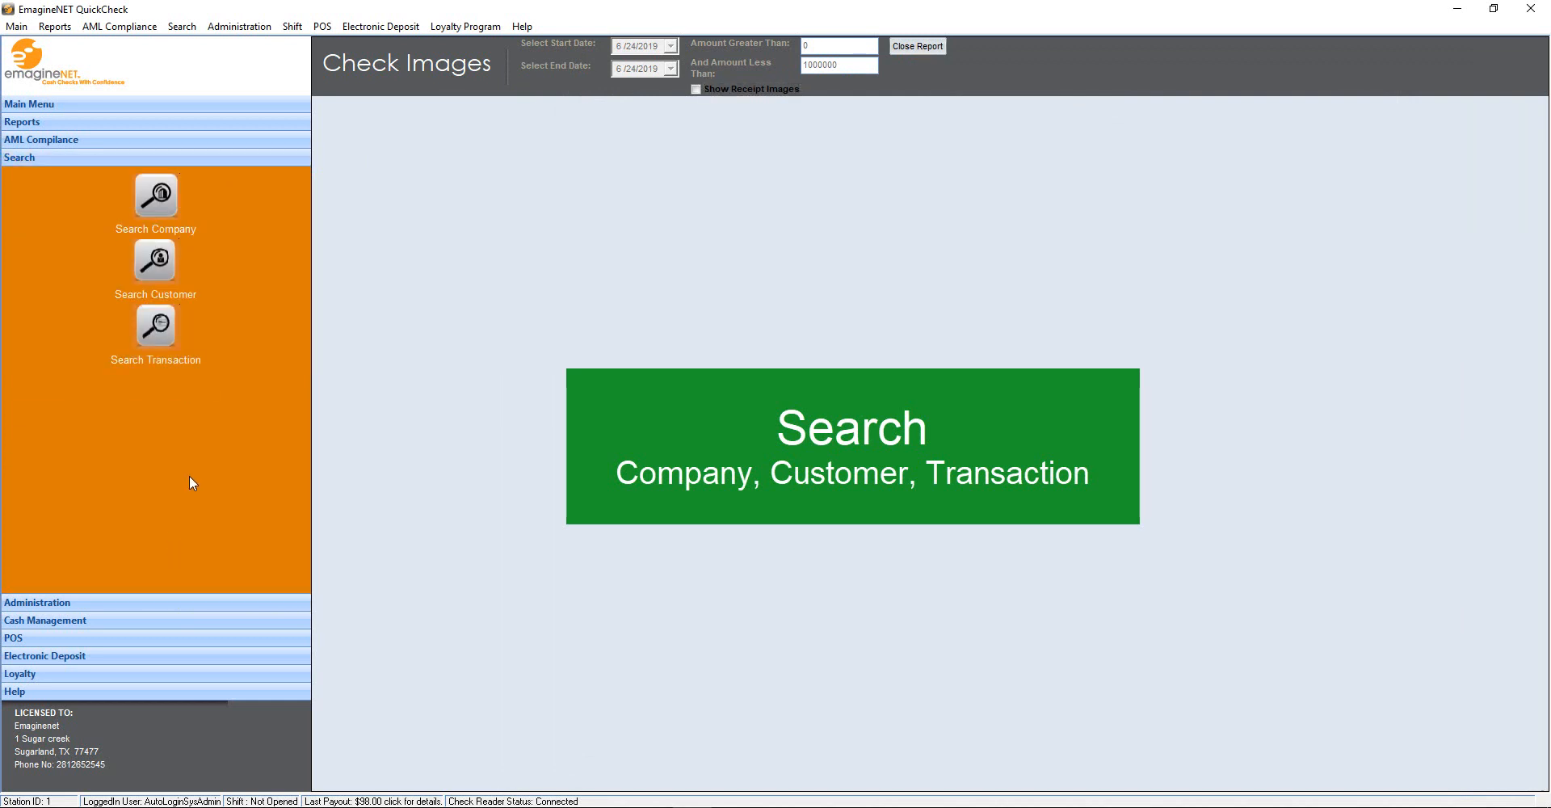
{"action": "left_click", "coordinate": [163, 200]}
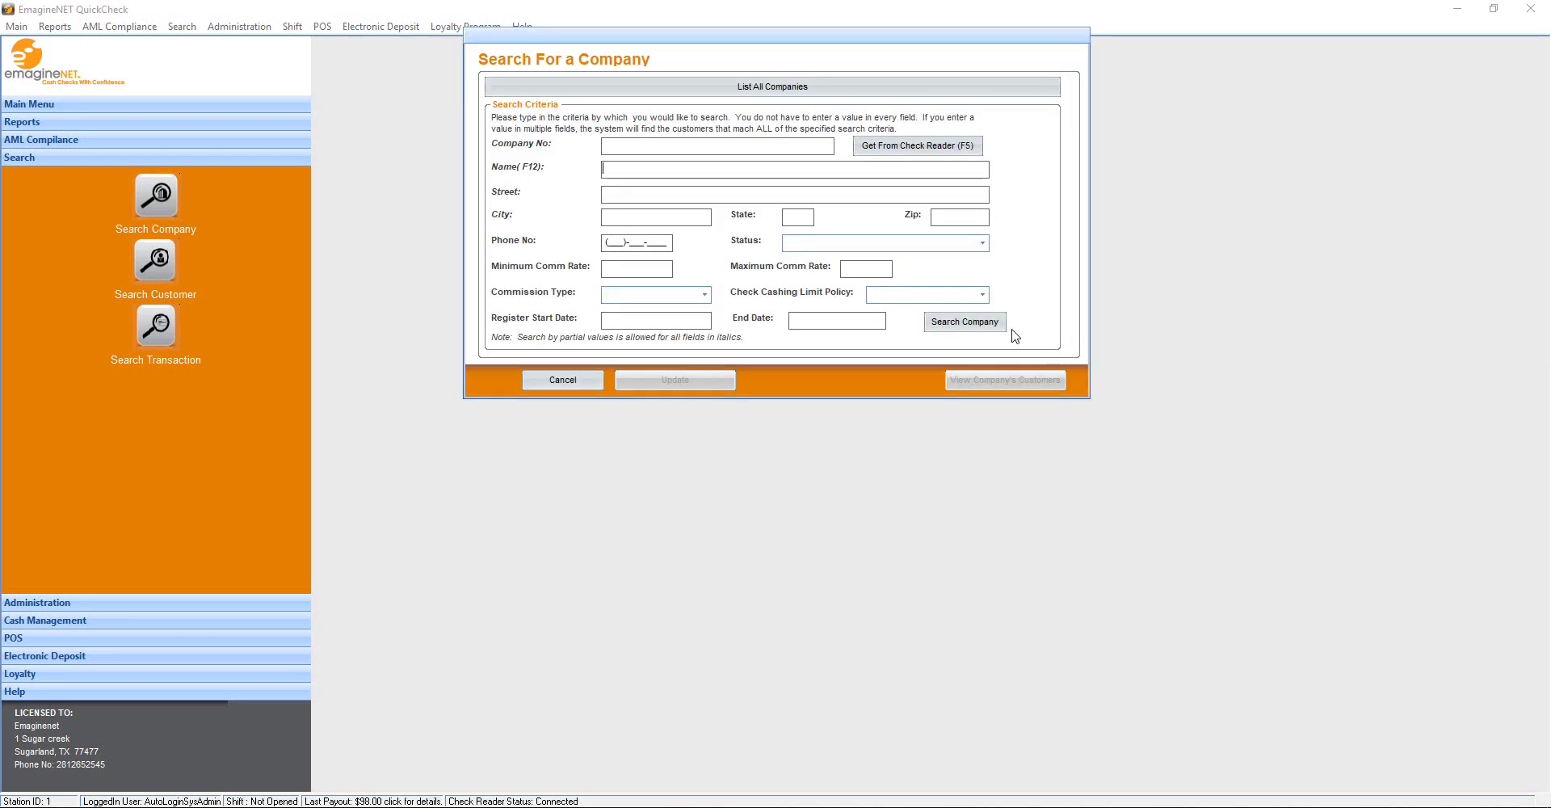
{"action": "left_click", "coordinate": [1002, 325]}
{"action": "left_click", "coordinate": [661, 583]}
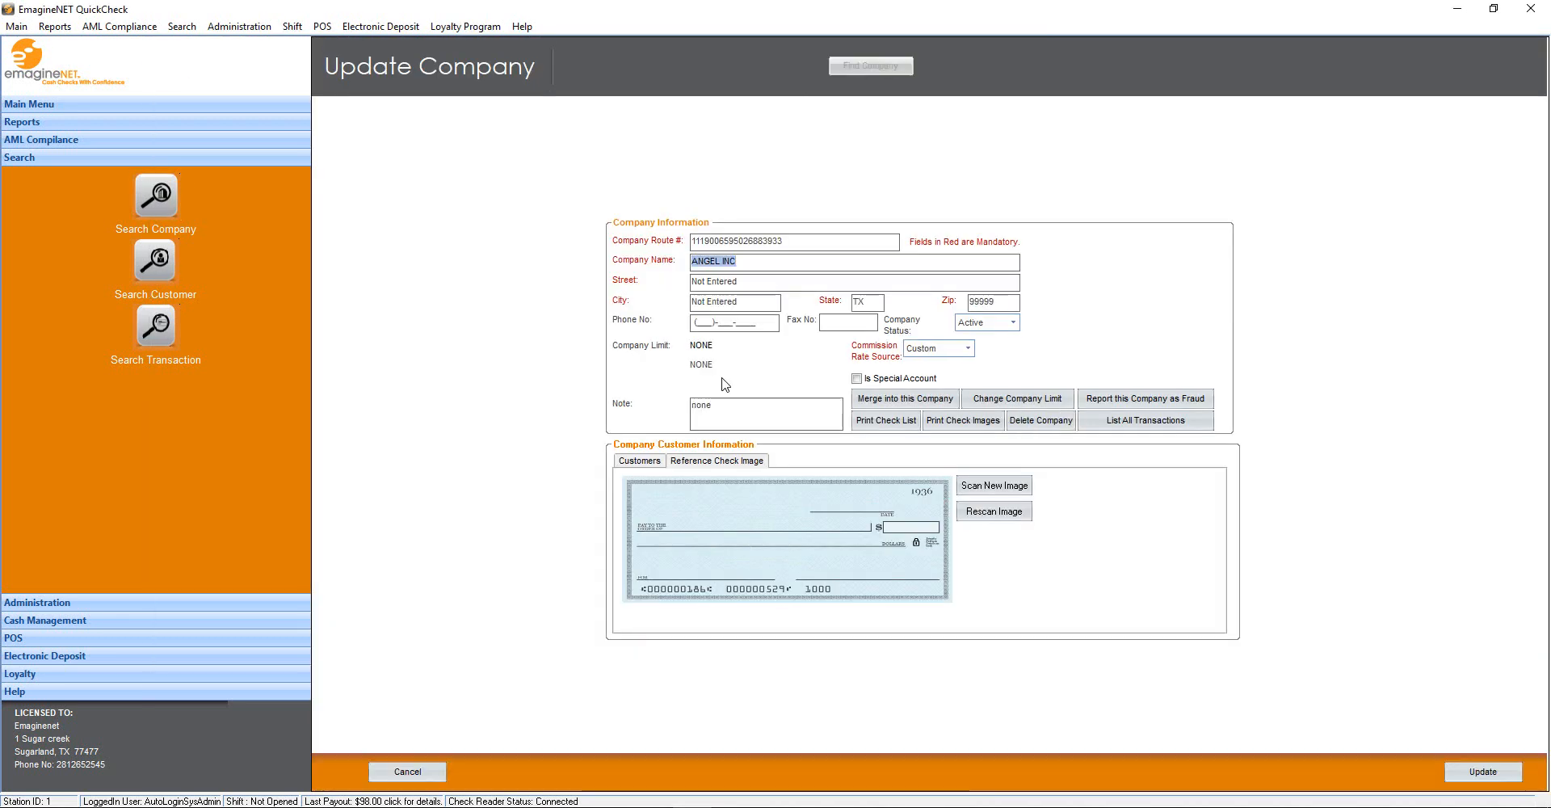
Review the street address, keep Custom as commission rate source, and show linked customers
{"action": "left_click", "coordinate": [776, 280]}
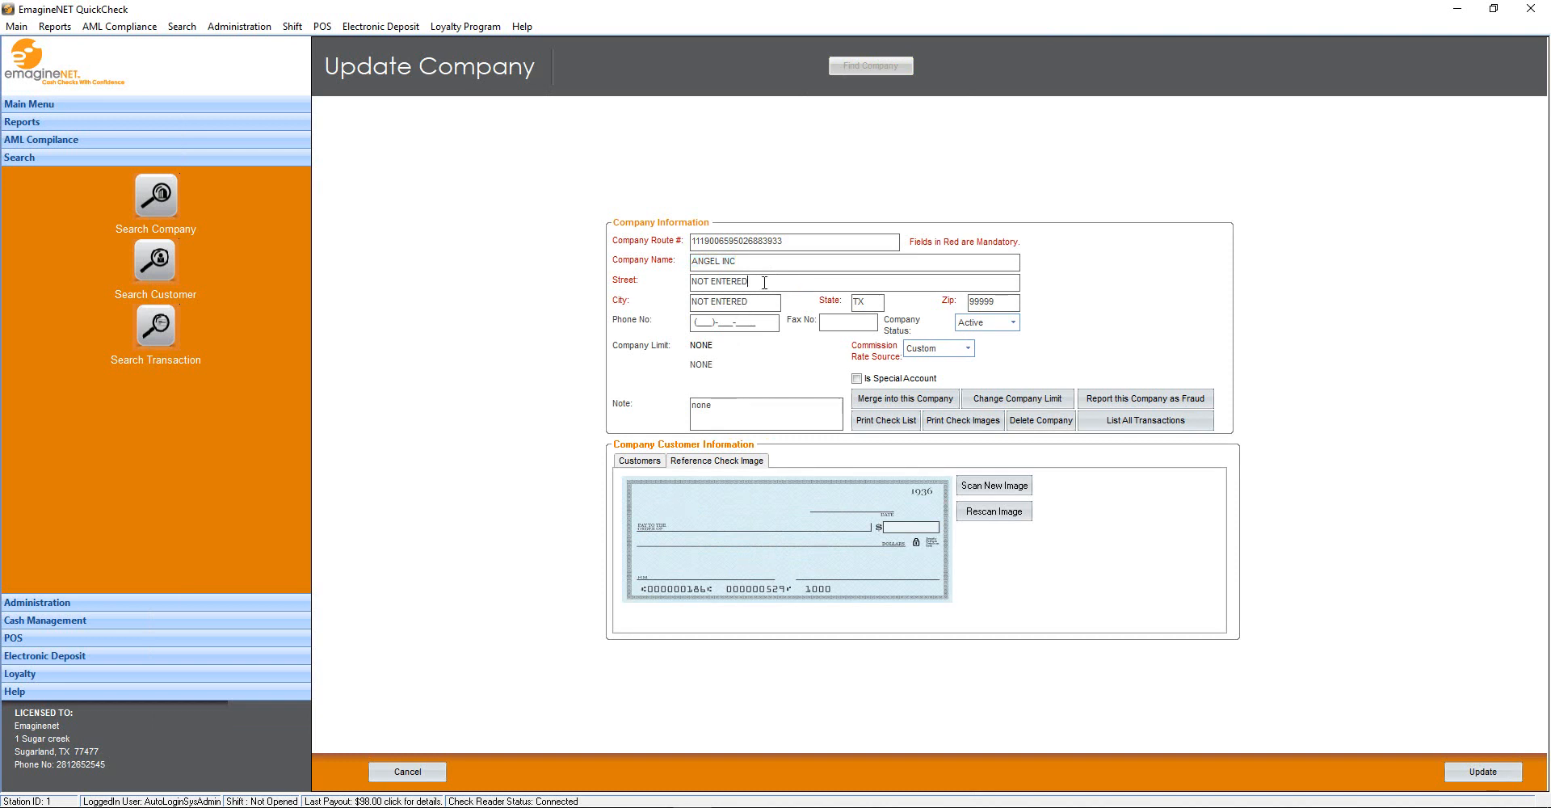
{"action": "double_click", "coordinate": [764, 282]}
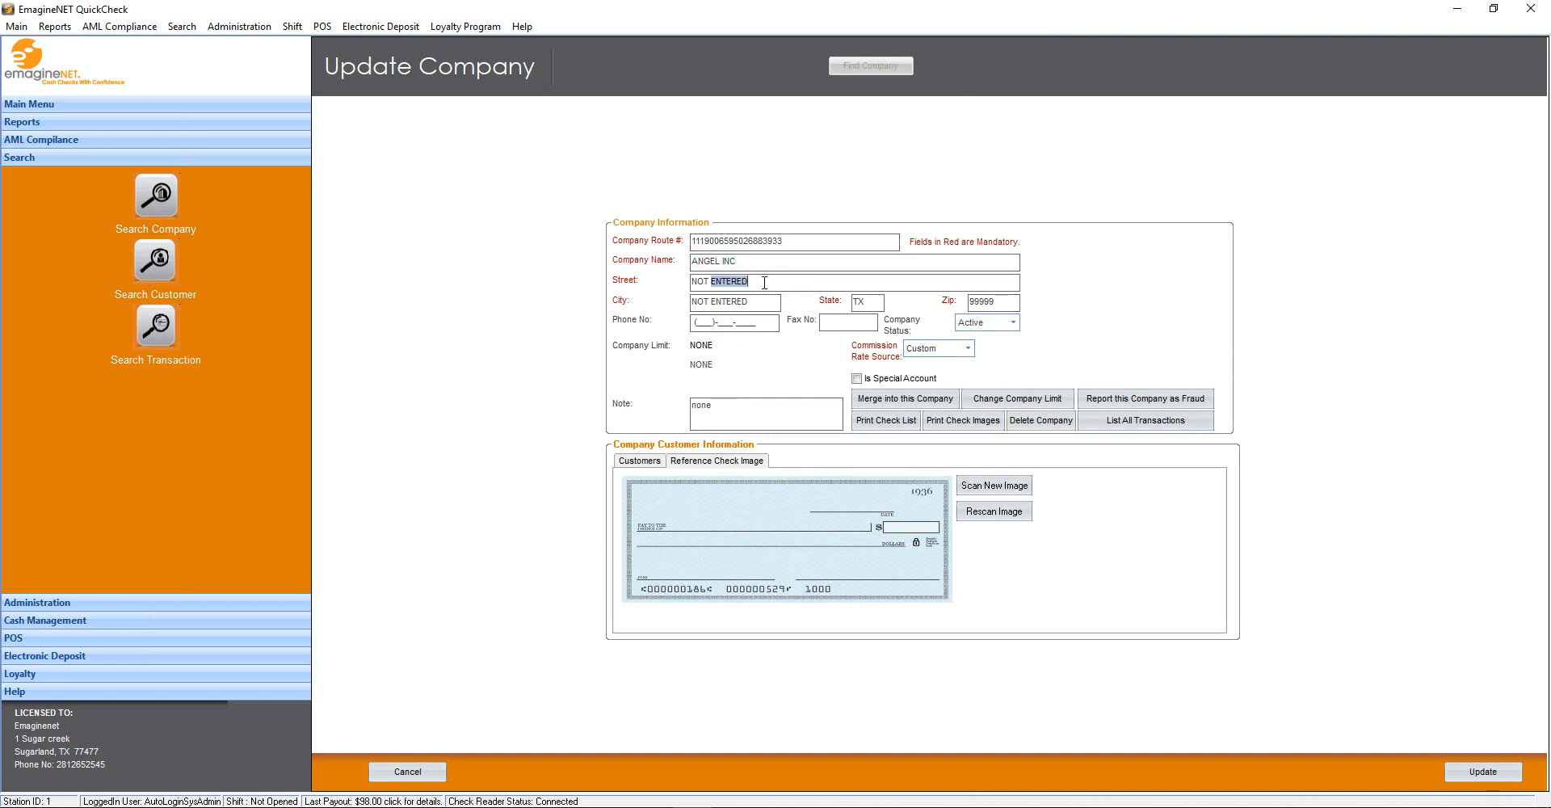
{"action": "left_click", "coordinate": [969, 348]}
{"action": "left_click", "coordinate": [973, 348]}
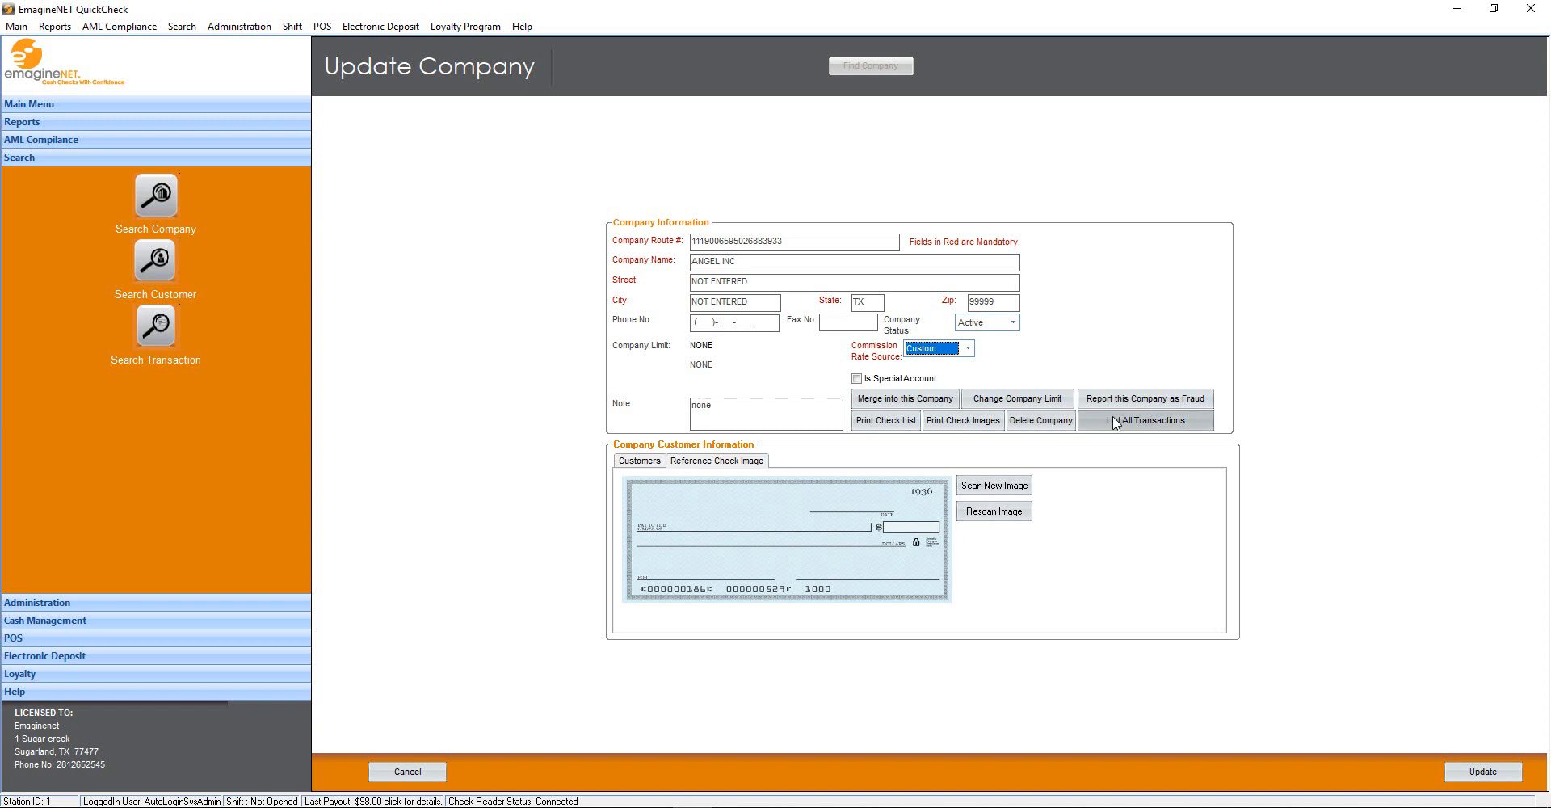
{"action": "left_click", "coordinate": [662, 460]}
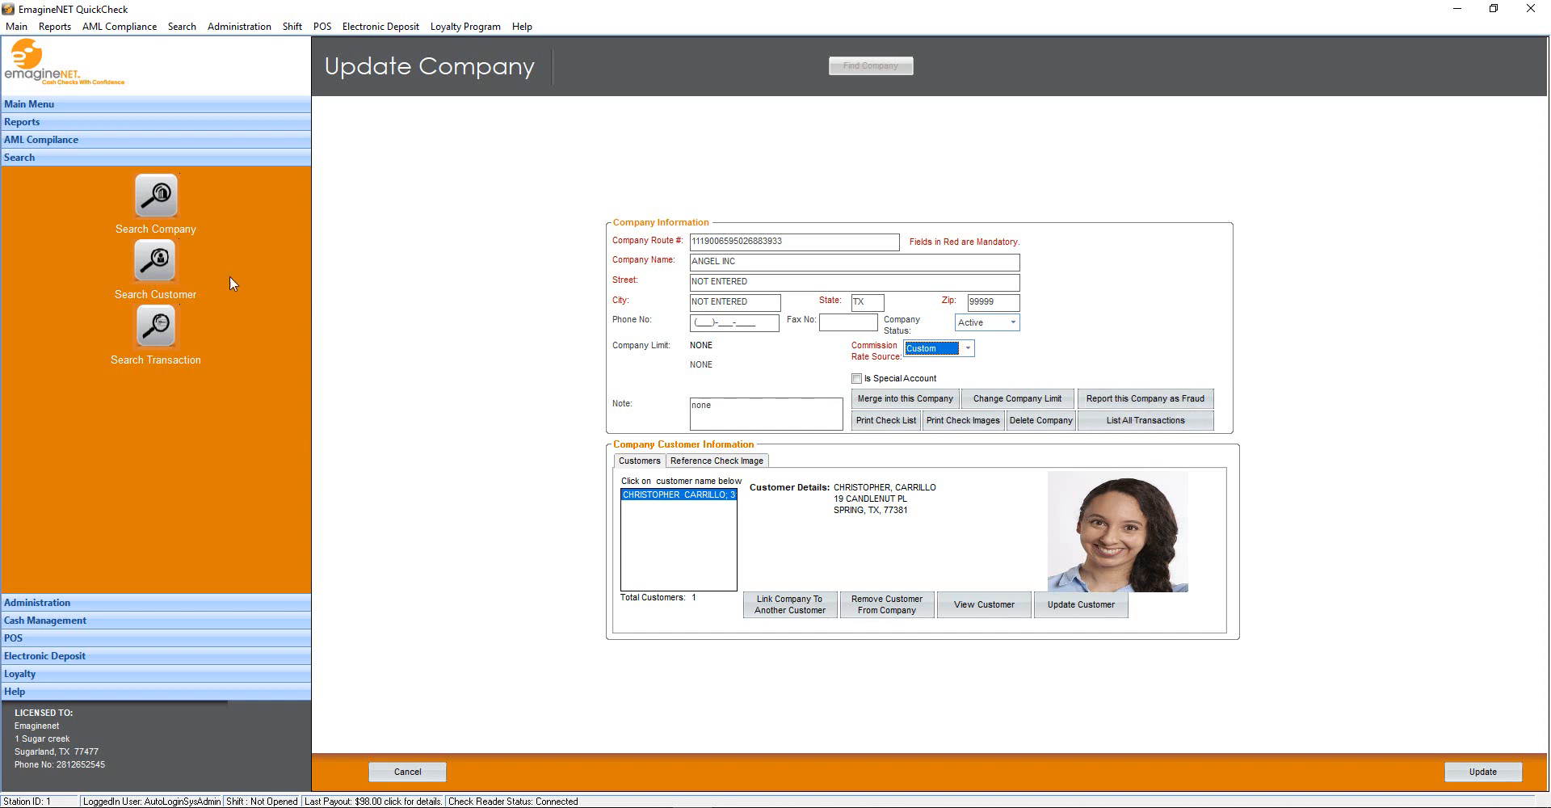
Load the chosen customer's transaction history and close their general info editor unchanged
{"action": "left_click", "coordinate": [155, 260]}
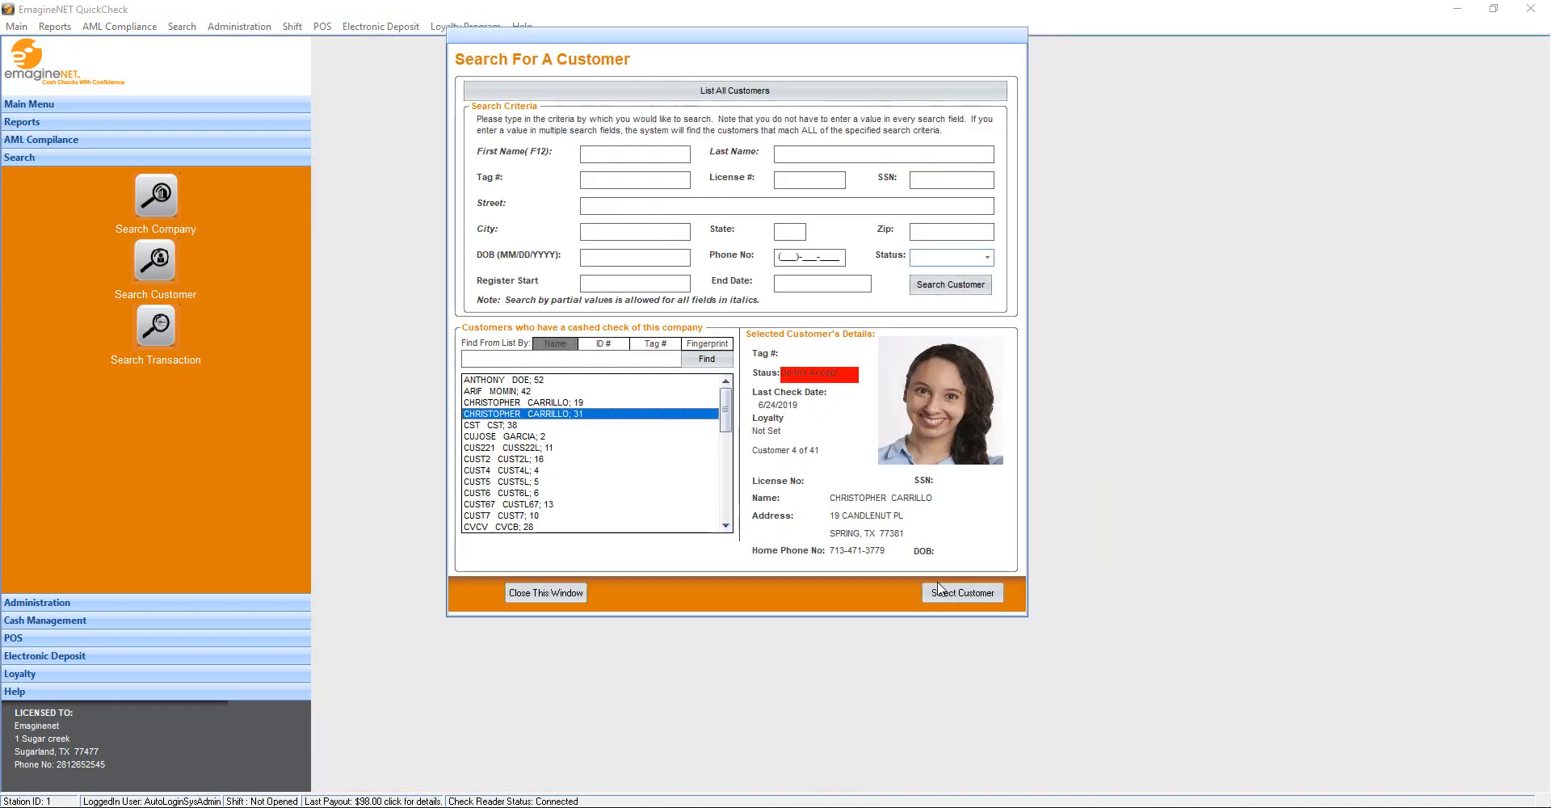
{"action": "left_click", "coordinate": [940, 590]}
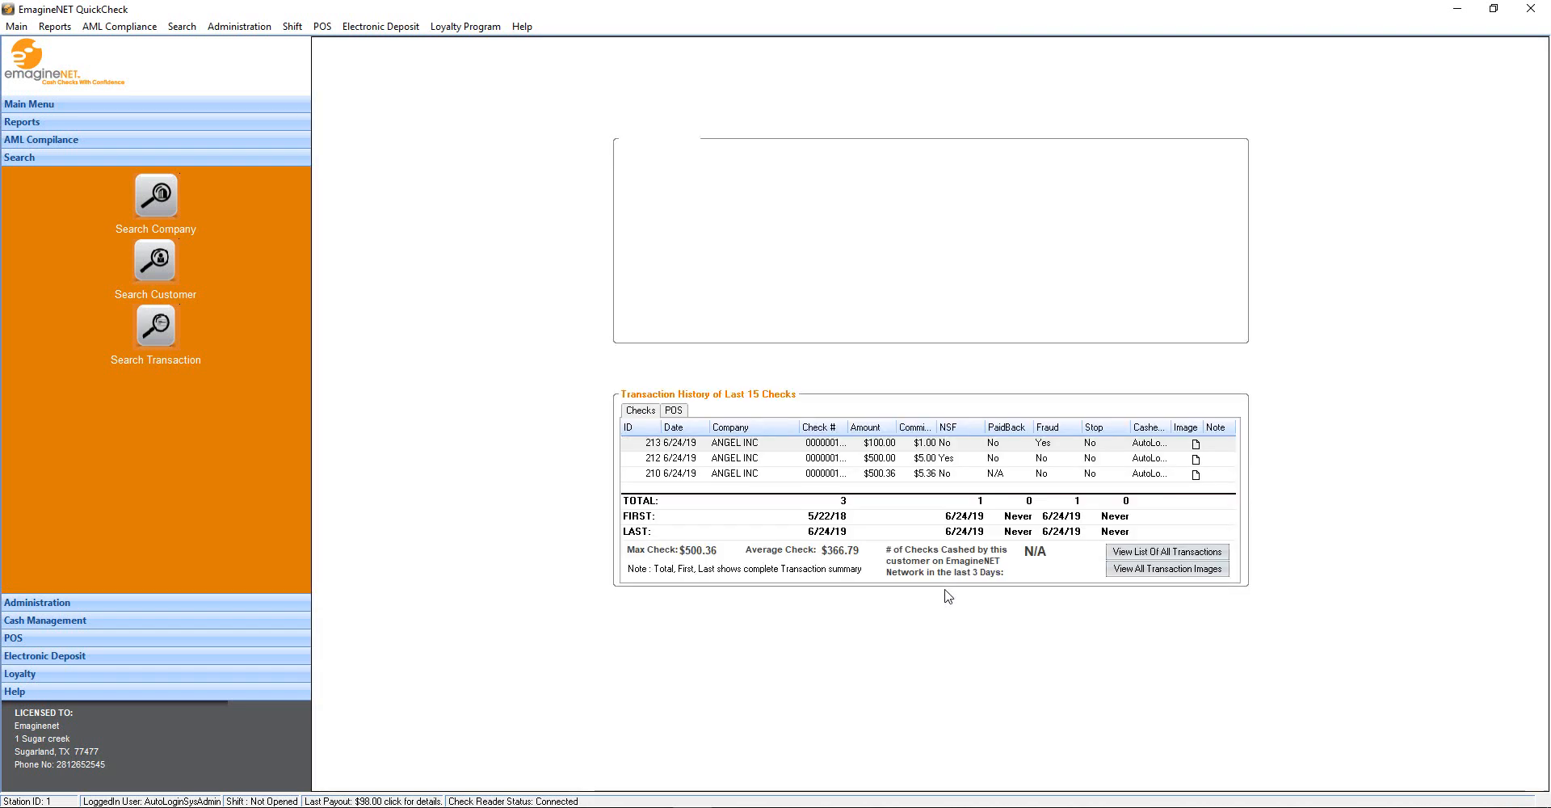
{"action": "left_click", "coordinate": [669, 331]}
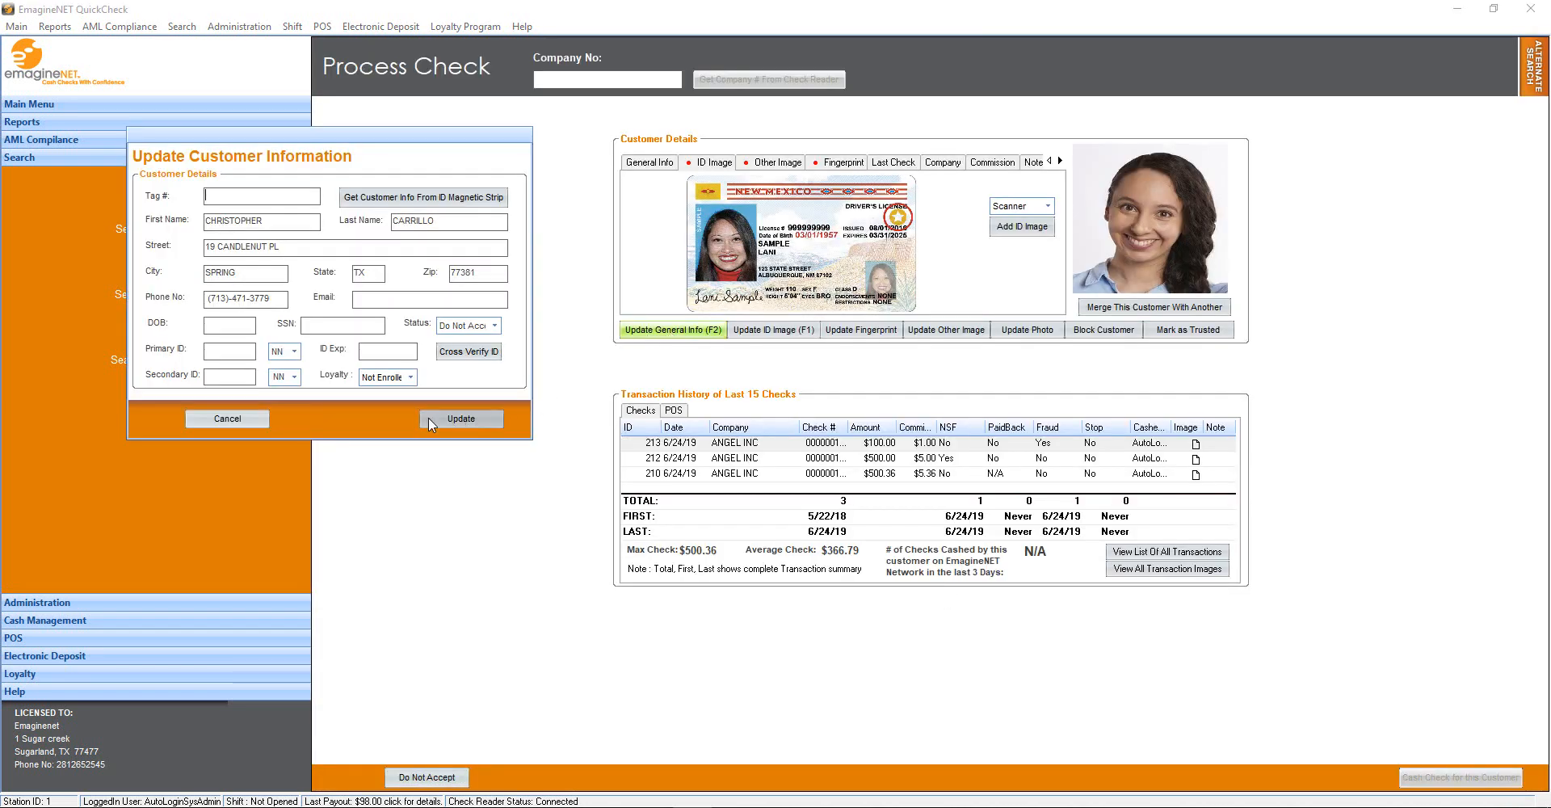
{"action": "left_click", "coordinate": [234, 420]}
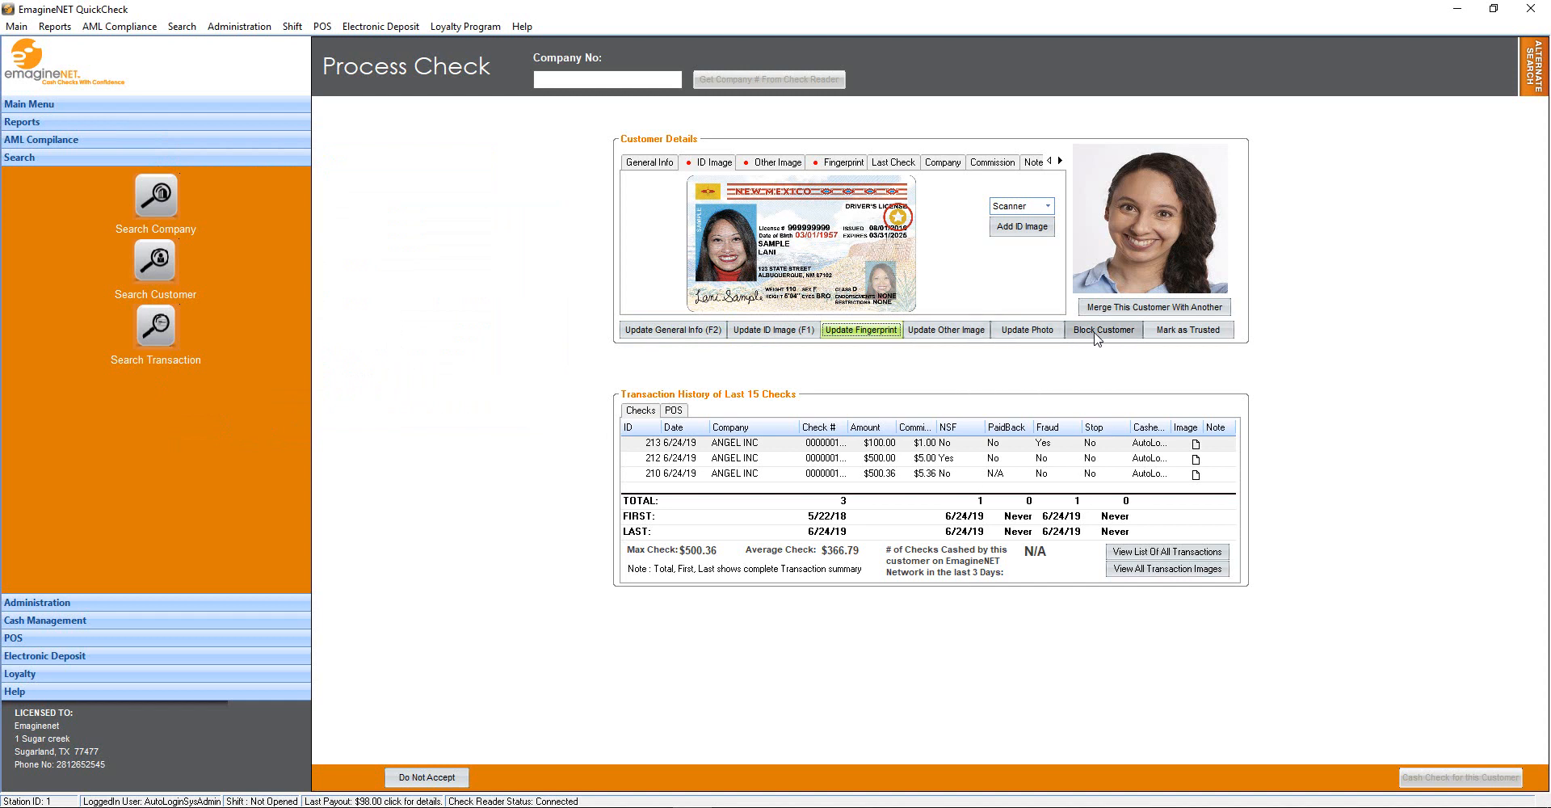
Browse the customer's Notes, Commission and Docs sections
{"action": "left_click", "coordinate": [1210, 331]}
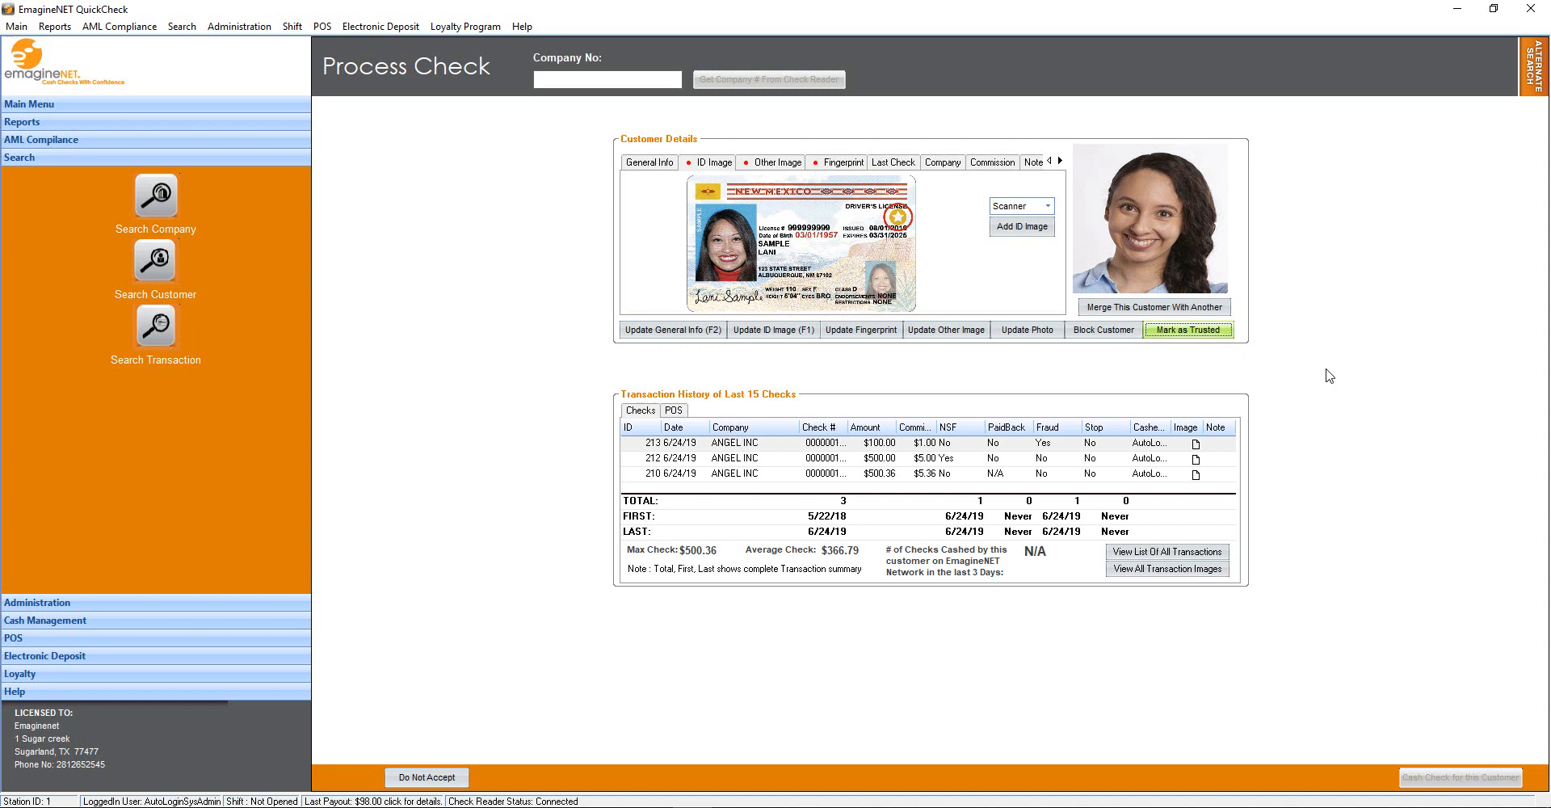
{"action": "left_click", "coordinate": [1223, 311]}
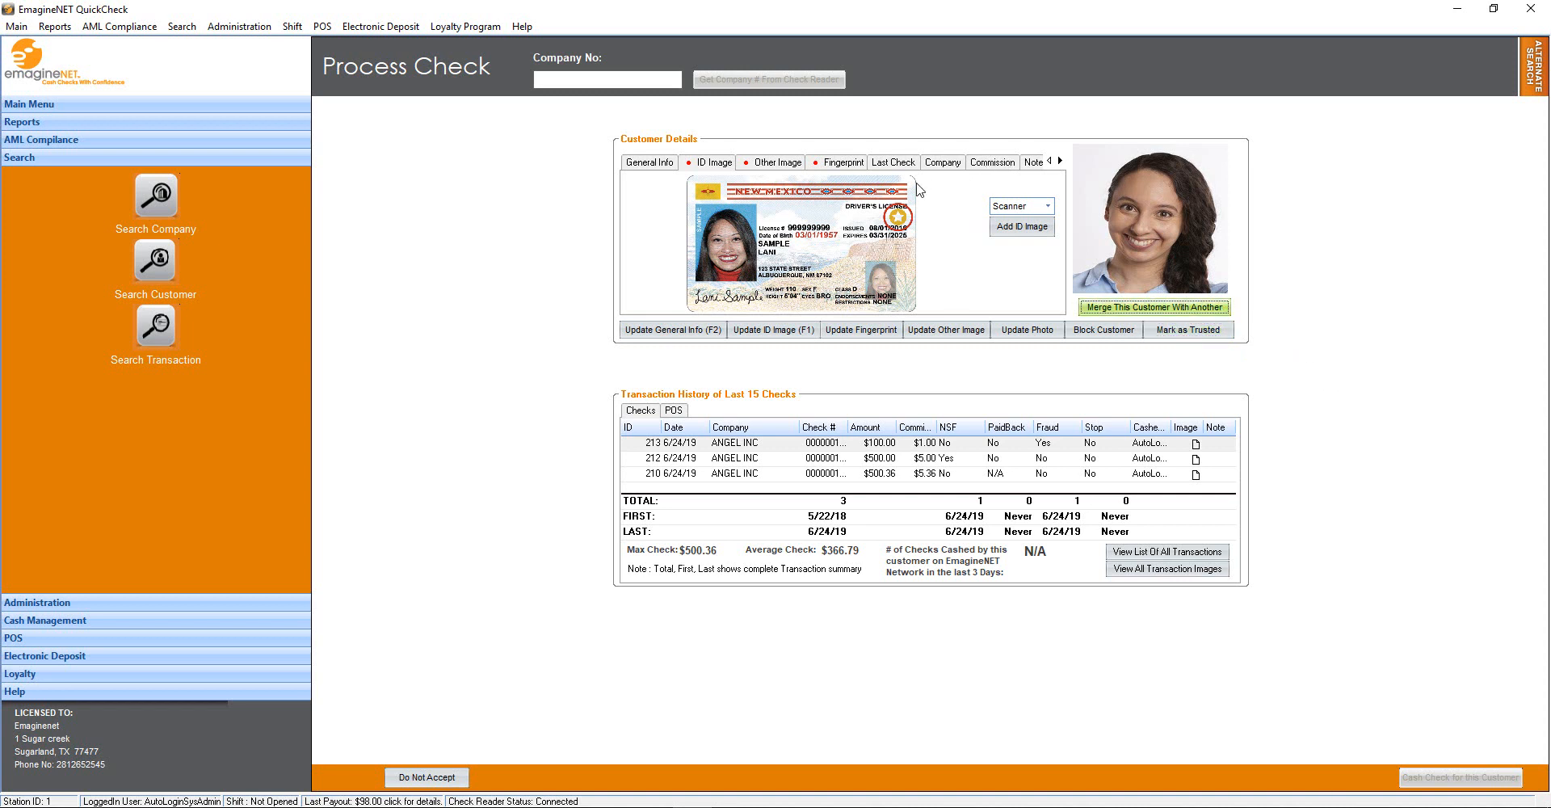
{"action": "left_click", "coordinate": [1029, 164]}
{"action": "left_click", "coordinate": [1061, 162]}
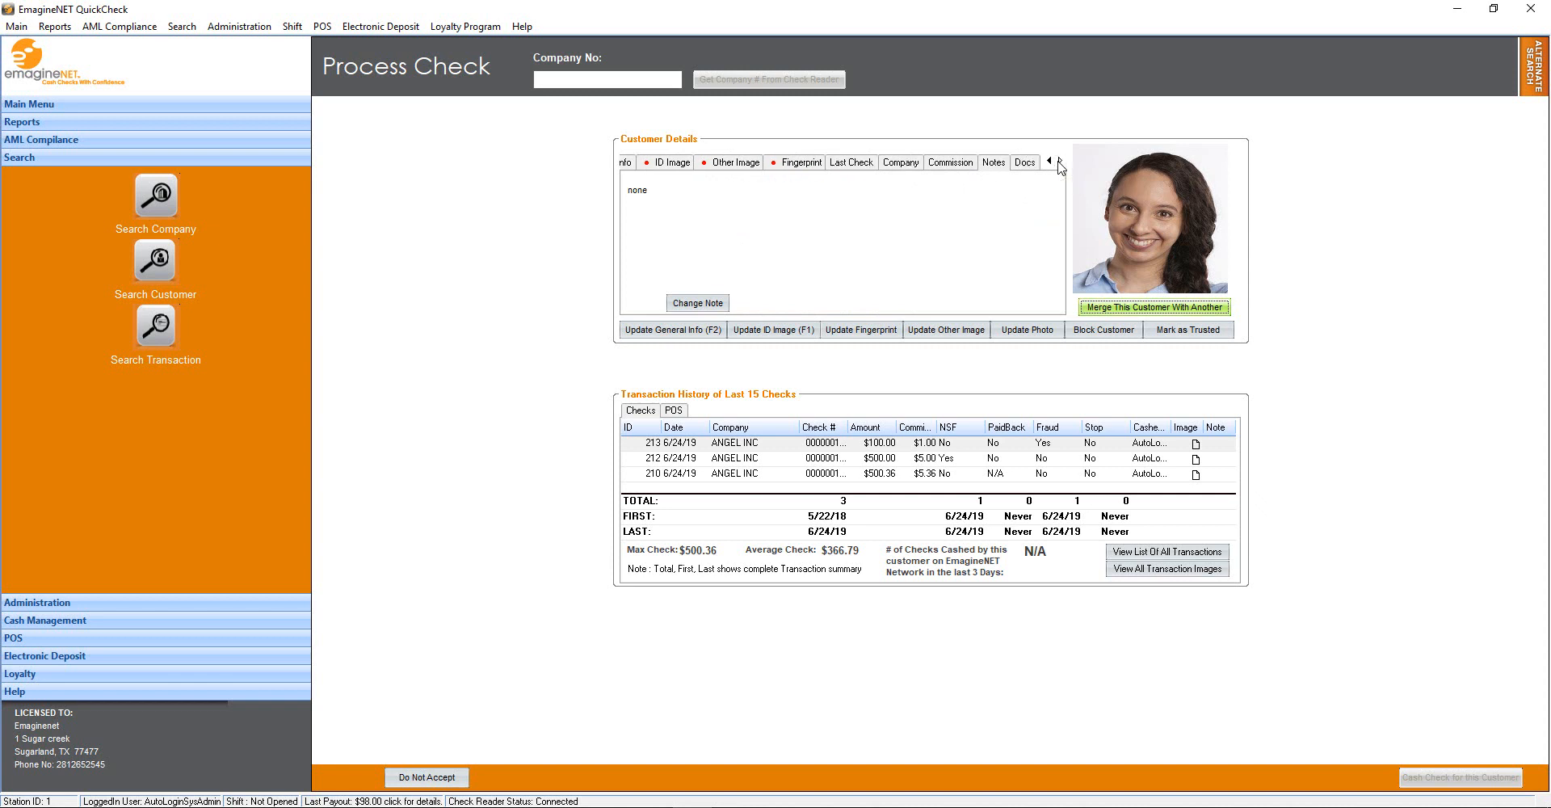
{"action": "left_click", "coordinate": [942, 166]}
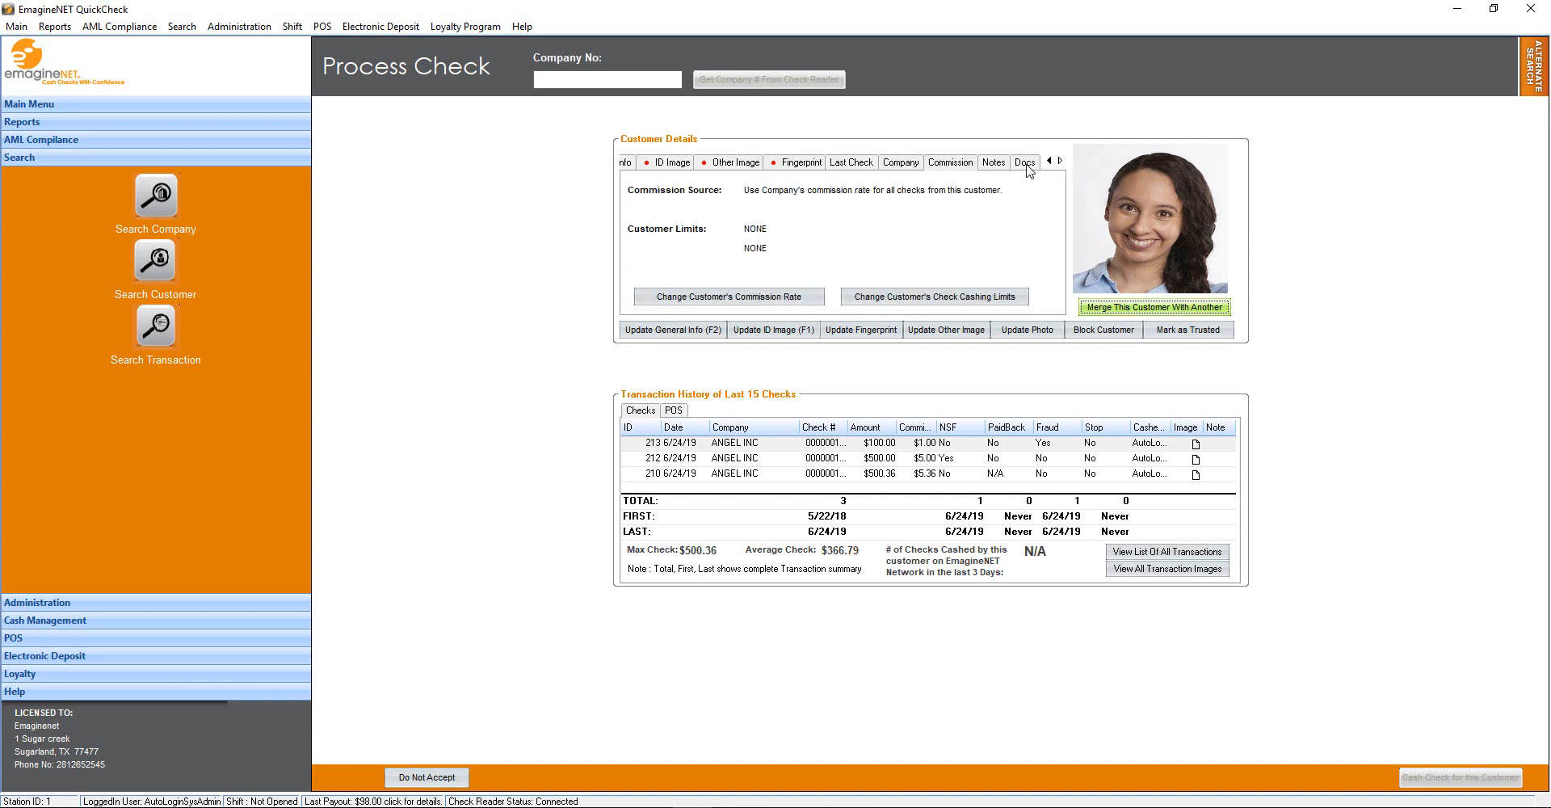
{"action": "left_click", "coordinate": [1029, 168]}
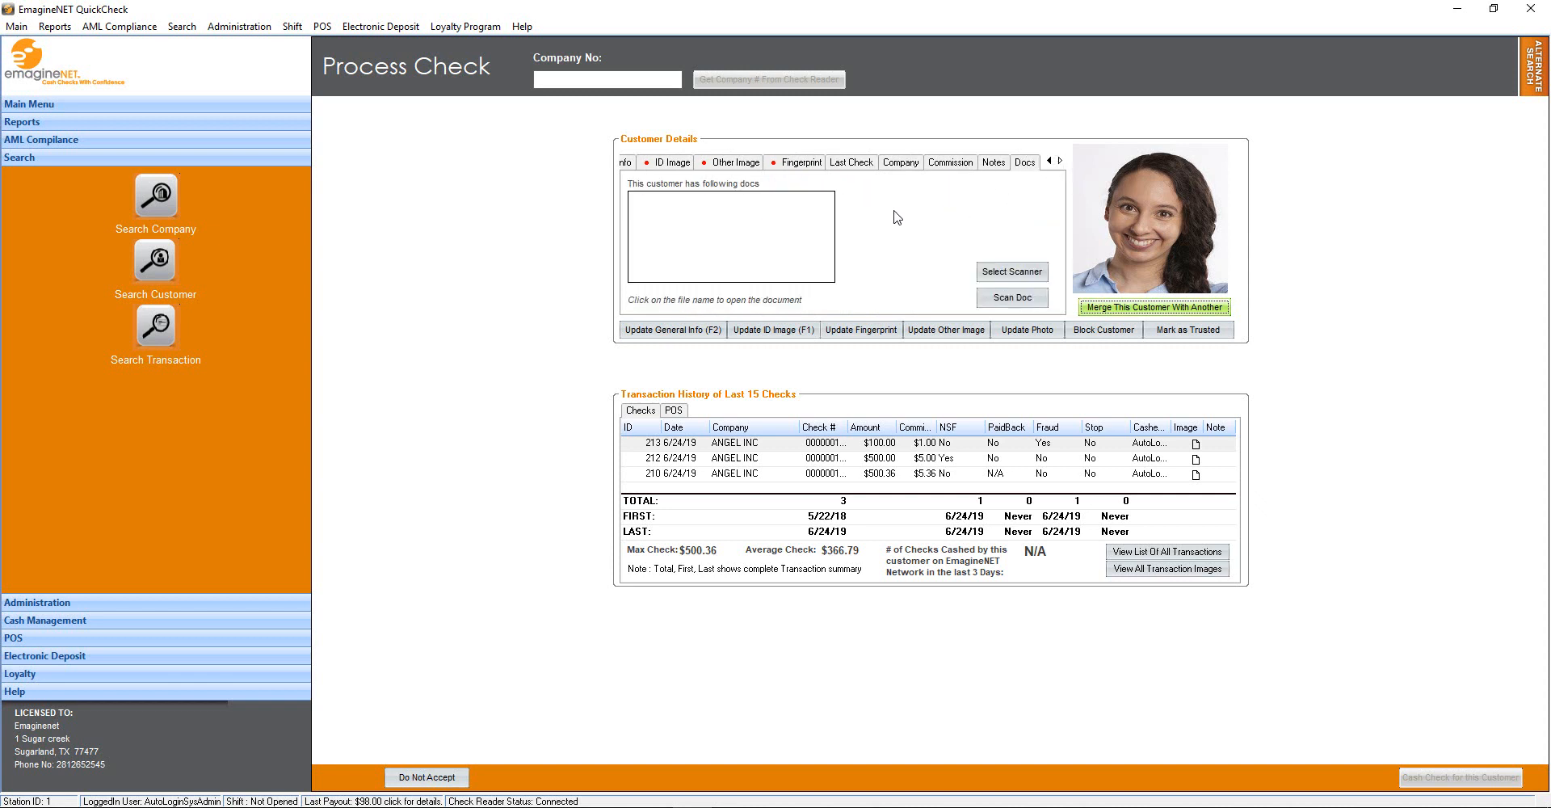
{"action": "left_click", "coordinate": [156, 326]}
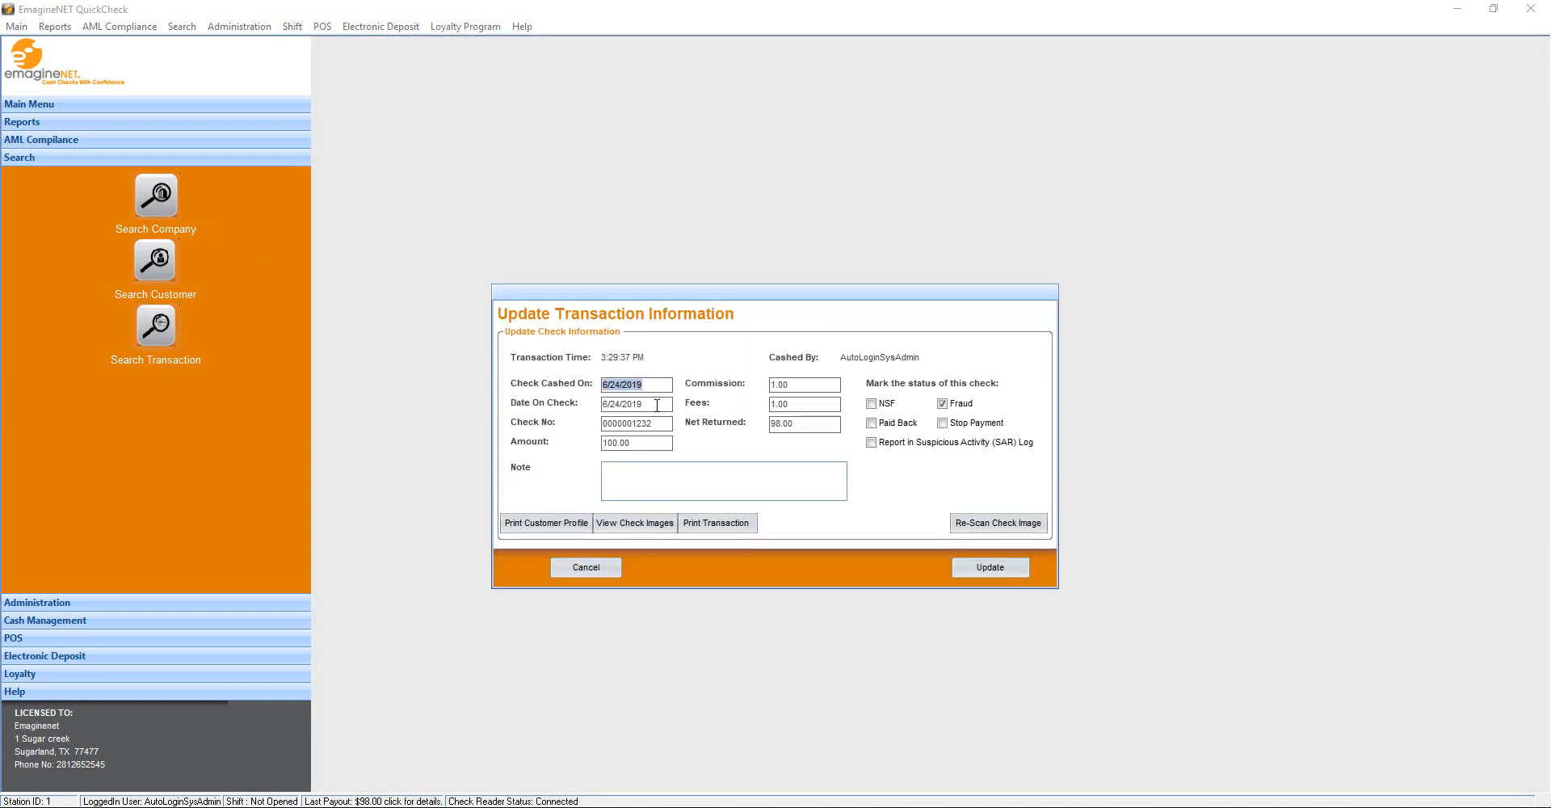
Uncheck Fraud on the $100.00 check transaction and save the update
{"action": "key", "text": "Tab"}
{"action": "key", "text": "Tab"}
{"action": "key", "text": "Tab"}
{"action": "key", "text": "Tab"}
{"action": "key", "text": "Tab"}
{"action": "key", "text": "Tab"}
{"action": "left_click", "coordinate": [942, 403]}
{"action": "left_click", "coordinate": [521, 522]}
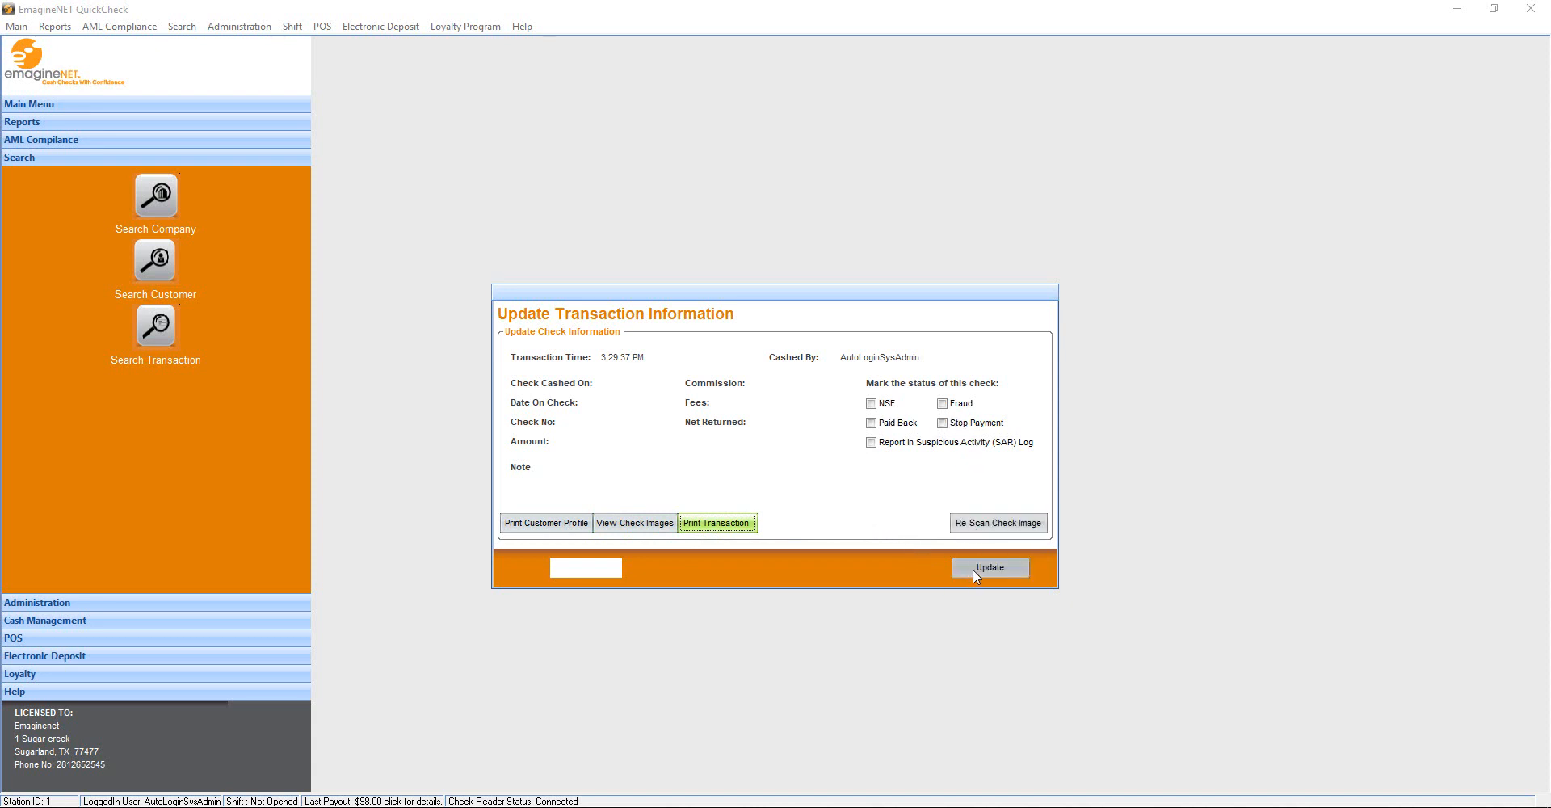
{"action": "left_click", "coordinate": [977, 570]}
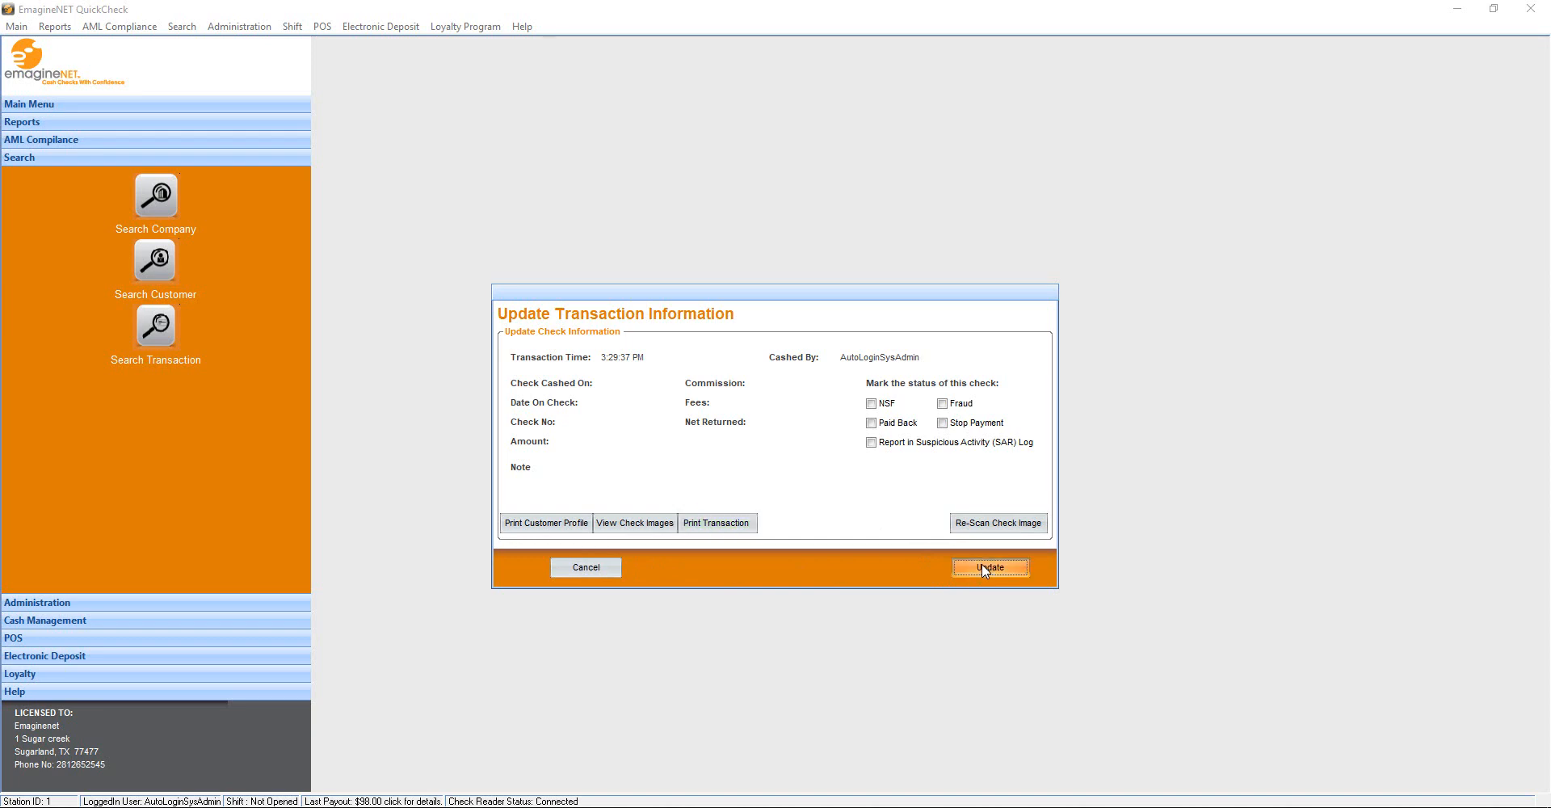
{"action": "left_click", "coordinate": [171, 602]}
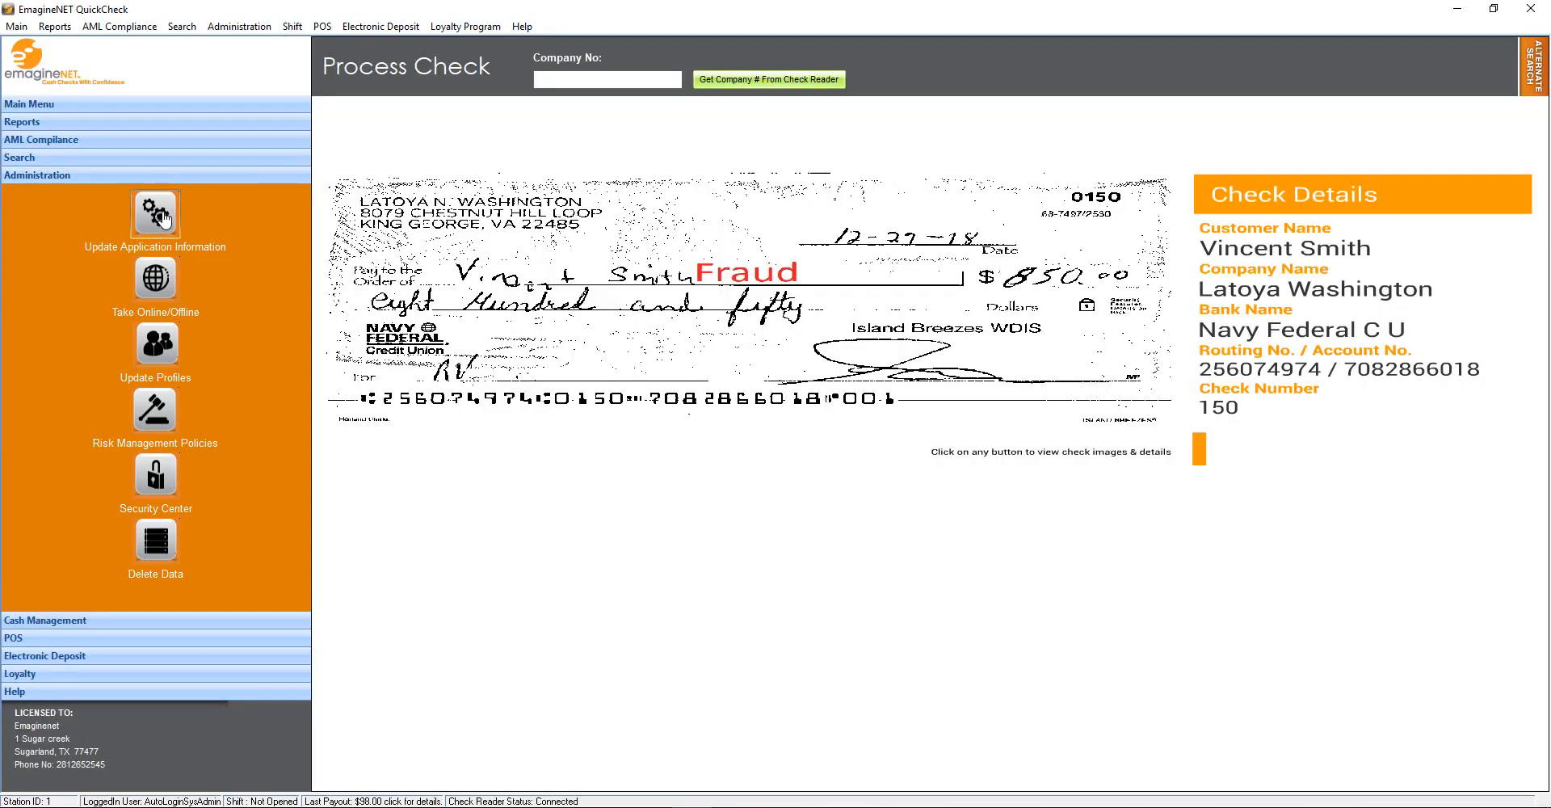
Review Station 1's store name, address and city, then view its hardware and software settings
{"action": "left_click", "coordinate": [156, 214]}
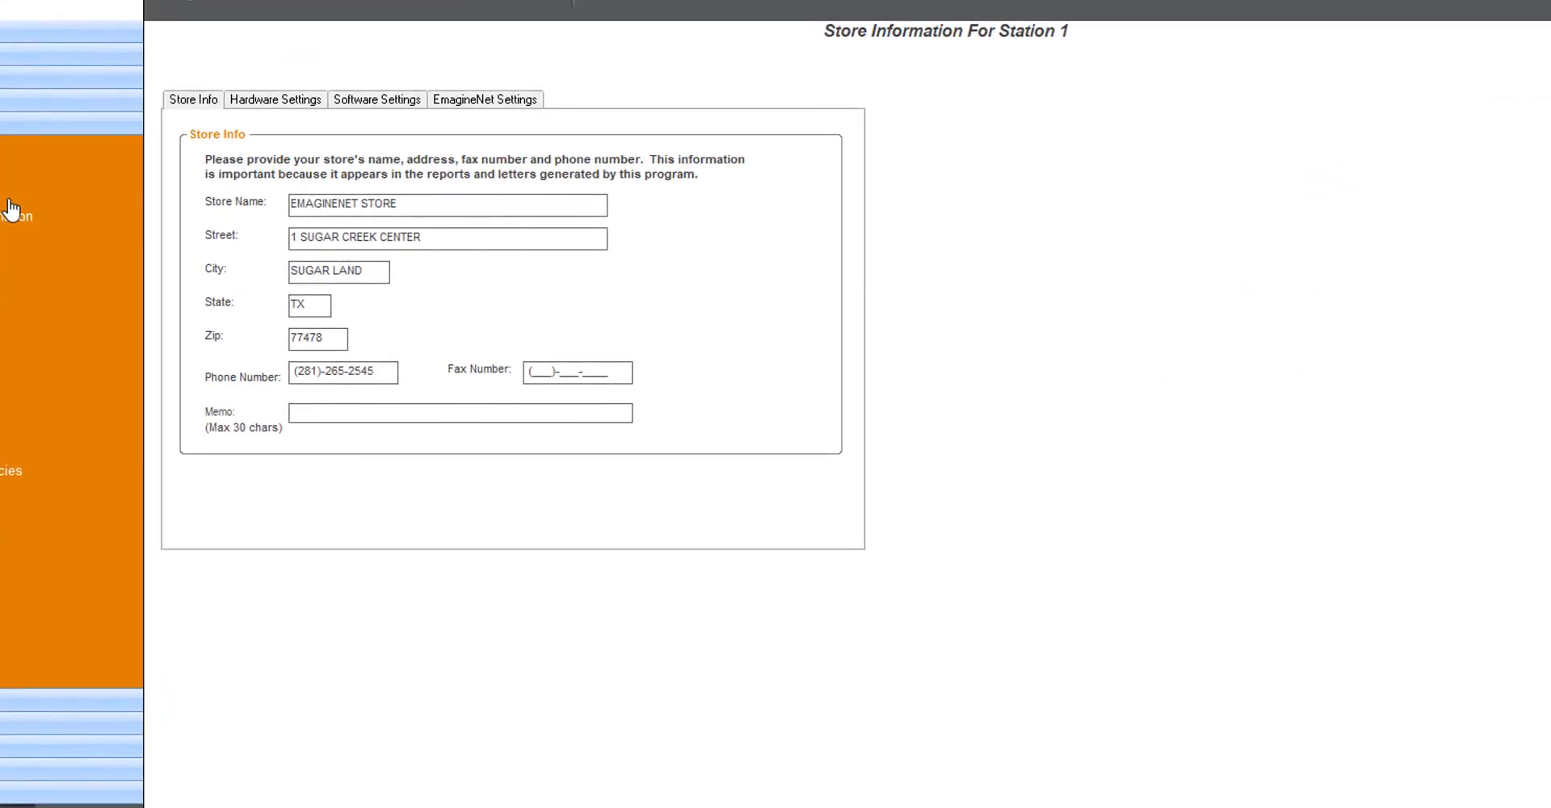
{"action": "left_click", "coordinate": [345, 198]}
{"action": "left_click", "coordinate": [358, 238]}
{"action": "left_click", "coordinate": [347, 273]}
{"action": "left_click", "coordinate": [351, 212]}
{"action": "left_click", "coordinate": [293, 101]}
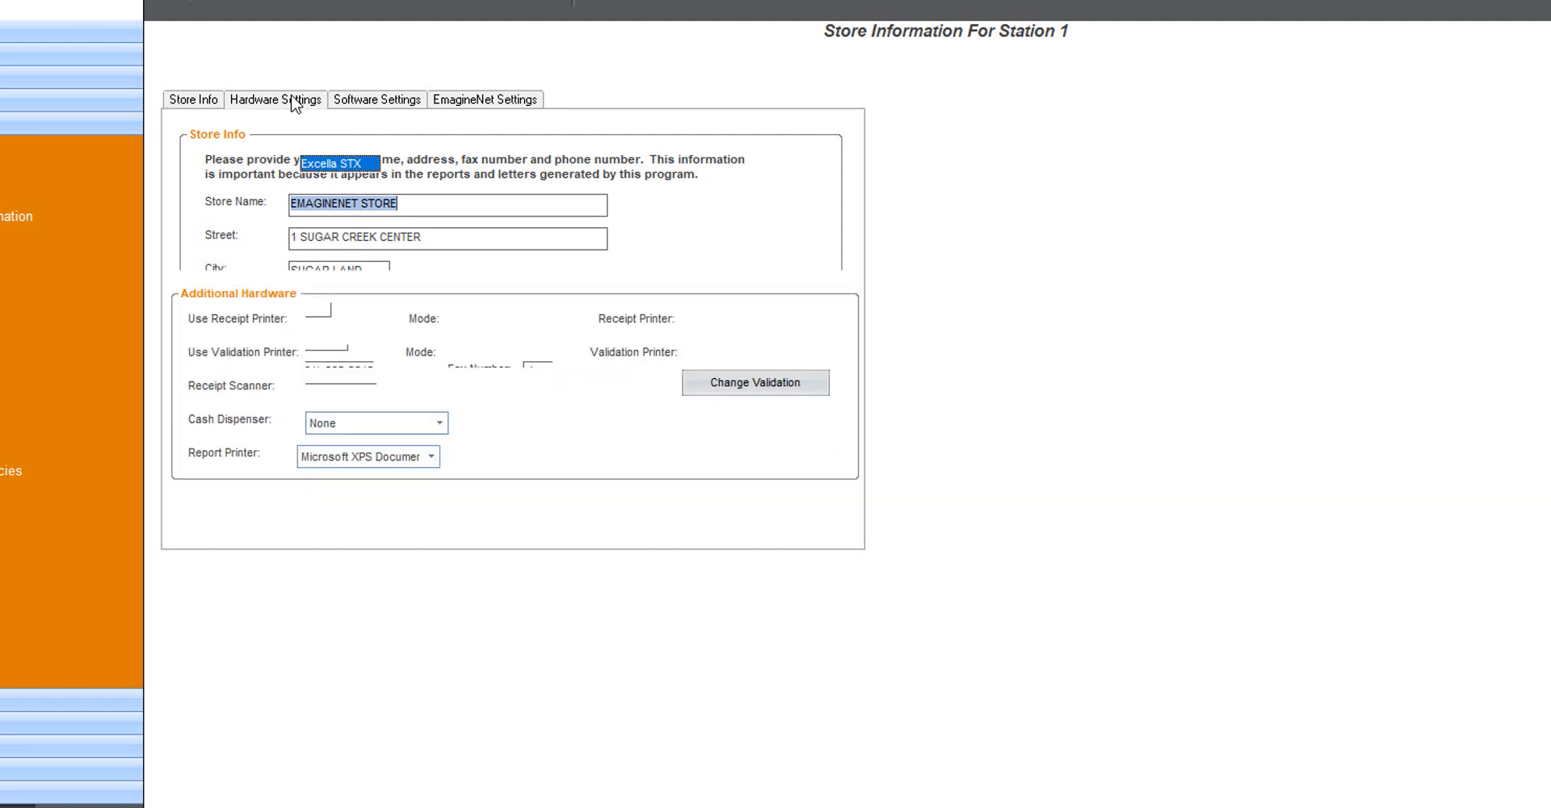
{"action": "left_click", "coordinate": [413, 103]}
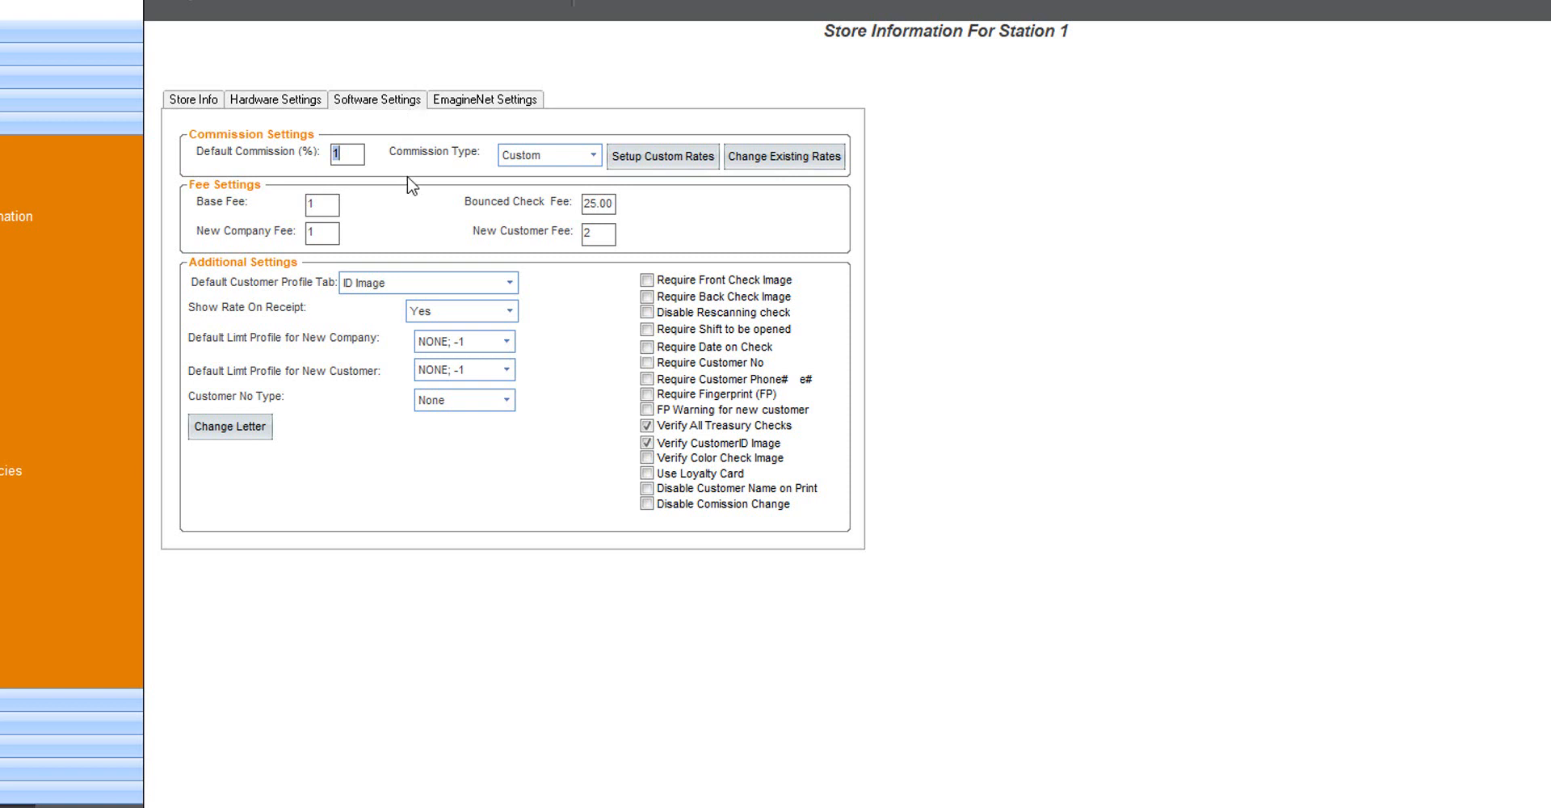
{"action": "left_click", "coordinate": [592, 158]}
{"action": "left_click", "coordinate": [592, 163]}
{"action": "left_click", "coordinate": [593, 163]}
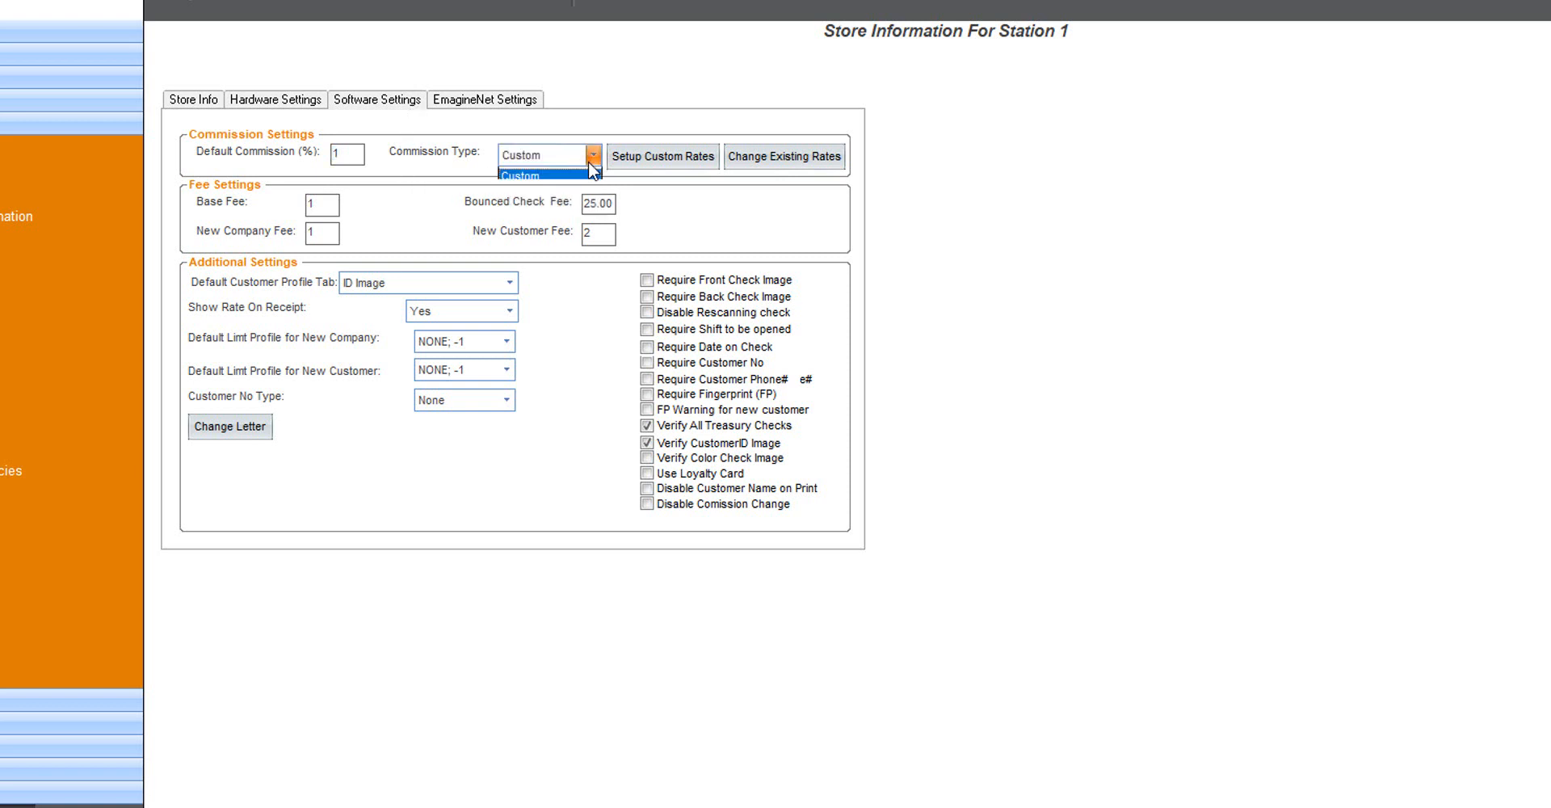
{"action": "left_click", "coordinate": [592, 164]}
{"action": "left_click", "coordinate": [642, 162]}
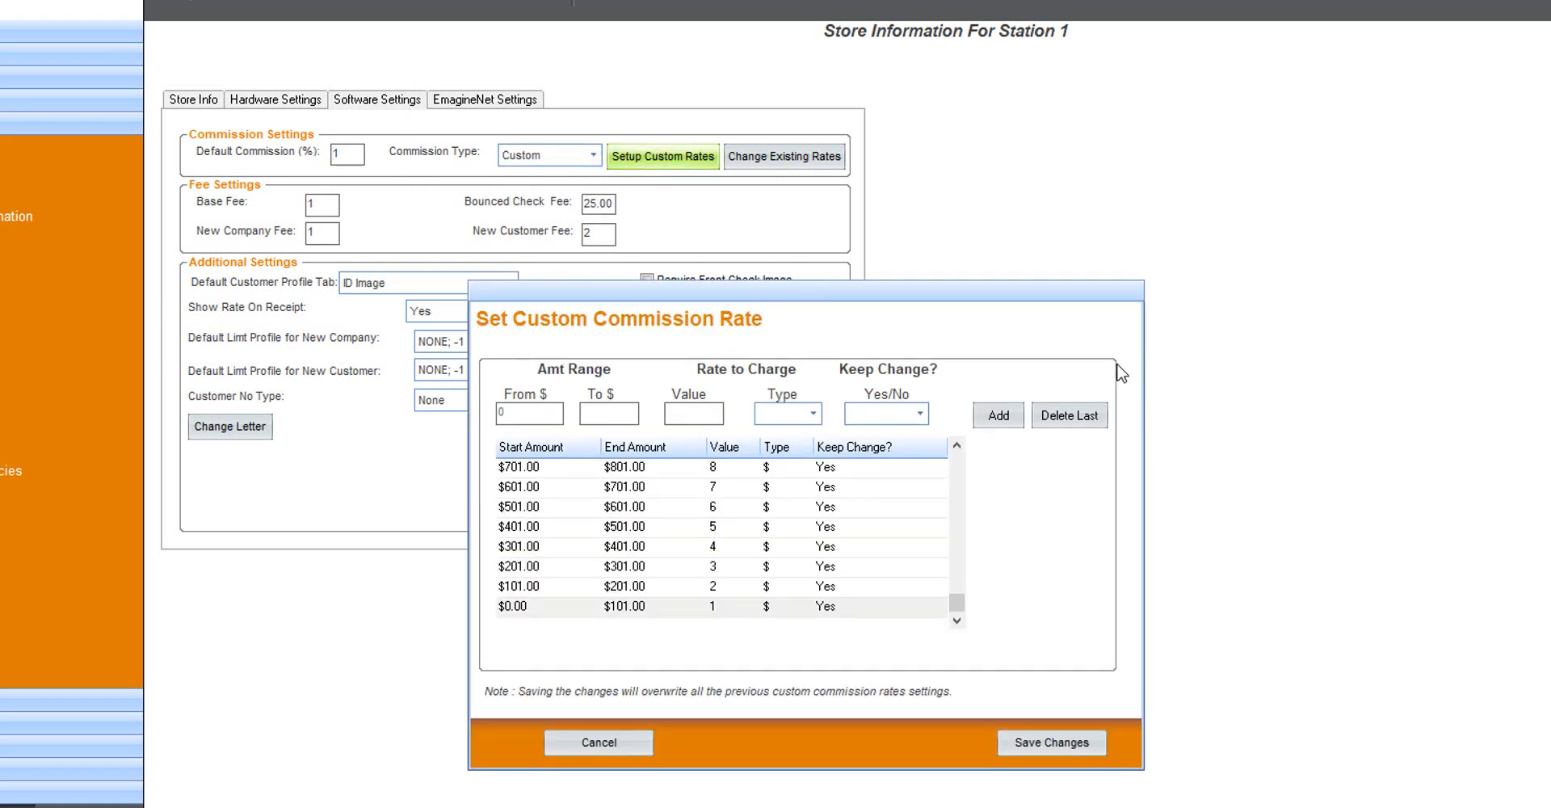
{"action": "left_click", "coordinate": [609, 735]}
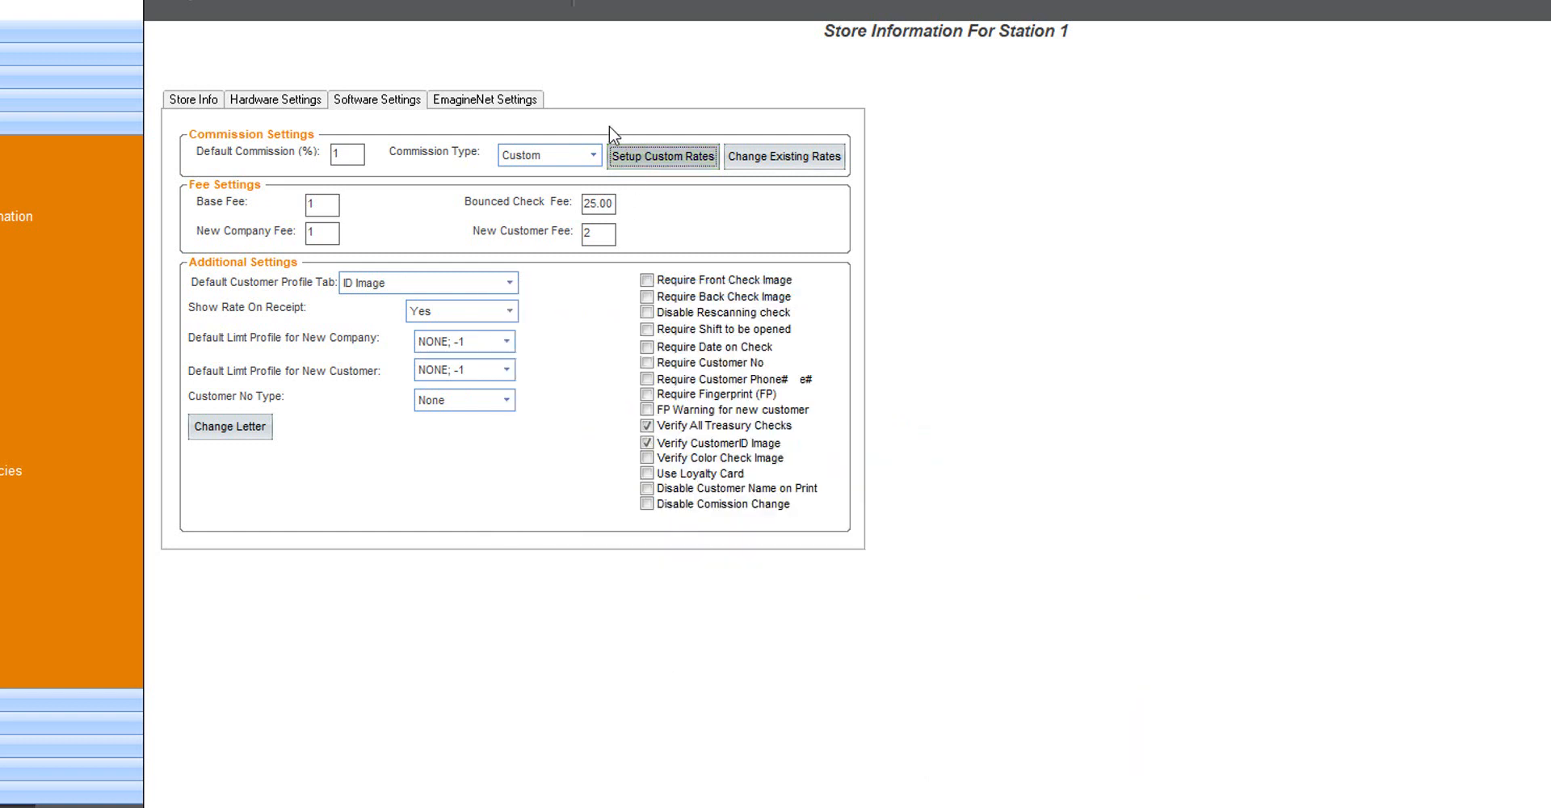
{"action": "left_click", "coordinate": [592, 164]}
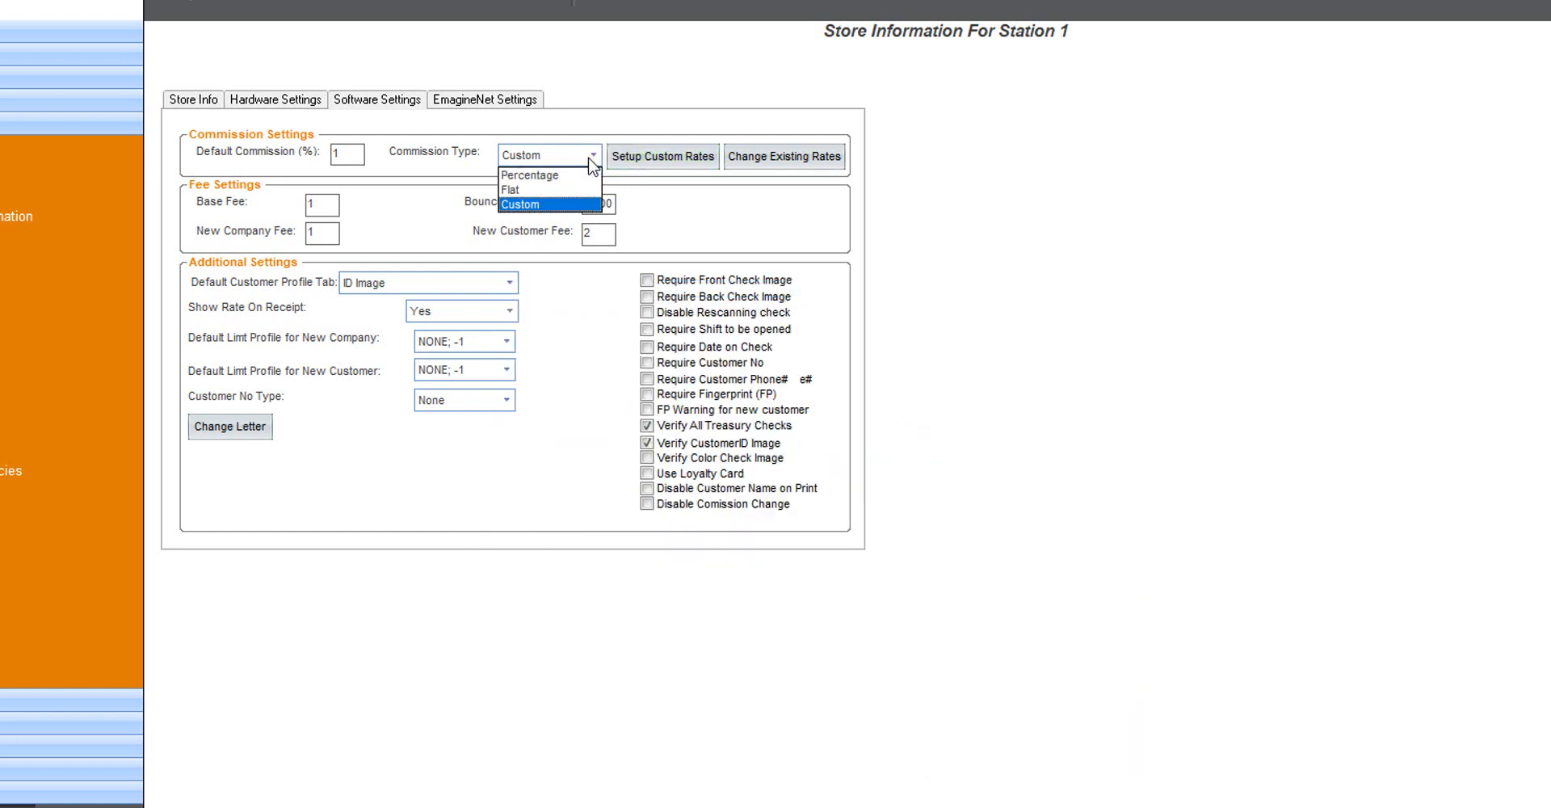
{"action": "left_click", "coordinate": [334, 206]}
{"action": "left_click", "coordinate": [334, 206]}
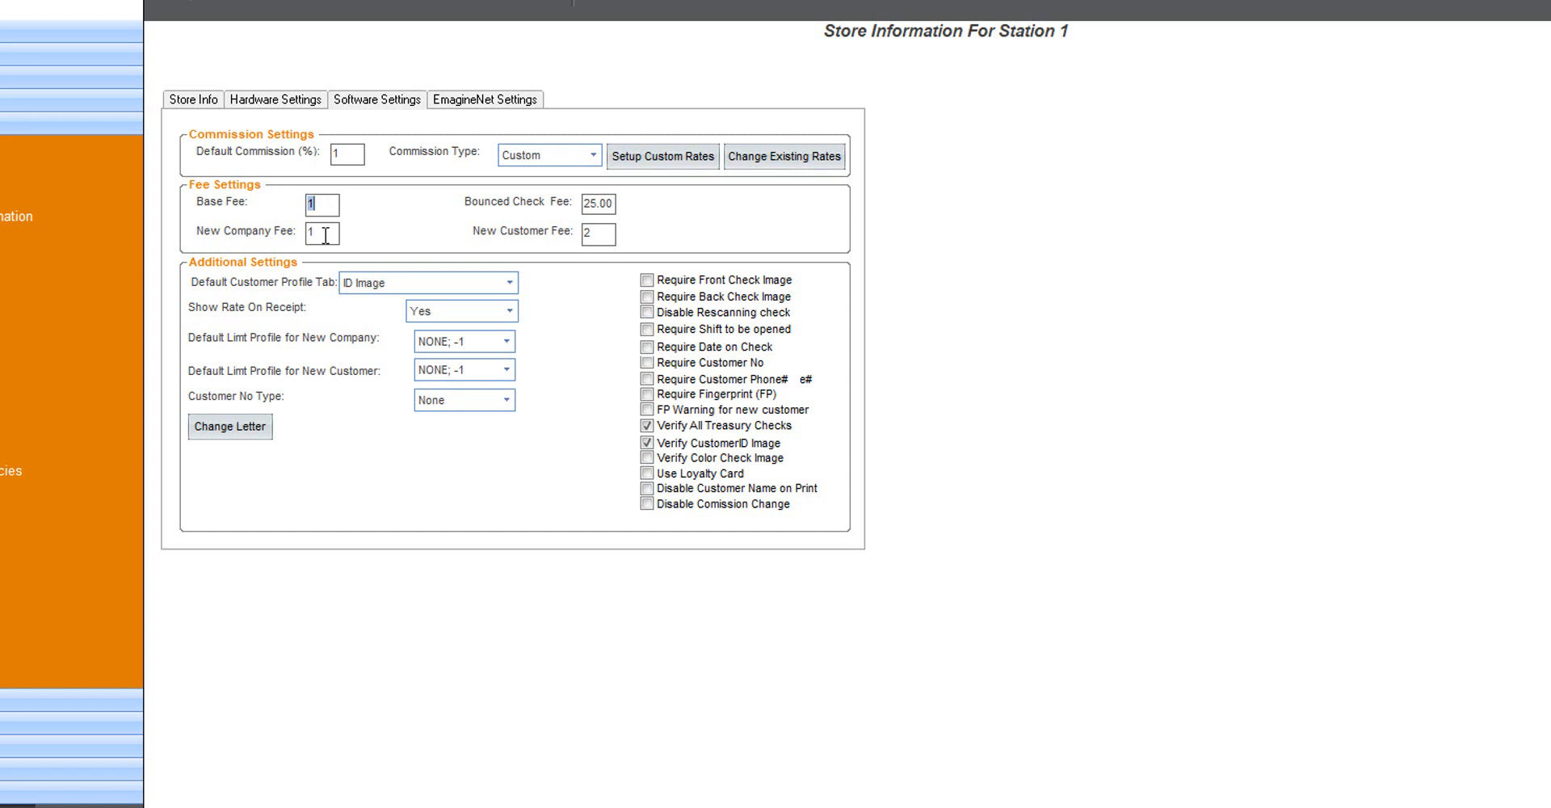
{"action": "left_click", "coordinate": [326, 234]}
{"action": "left_click", "coordinate": [604, 235]}
{"action": "left_click", "coordinate": [604, 204]}
{"action": "left_click", "coordinate": [325, 205]}
{"action": "left_click", "coordinate": [507, 311]}
{"action": "left_click", "coordinate": [503, 319]}
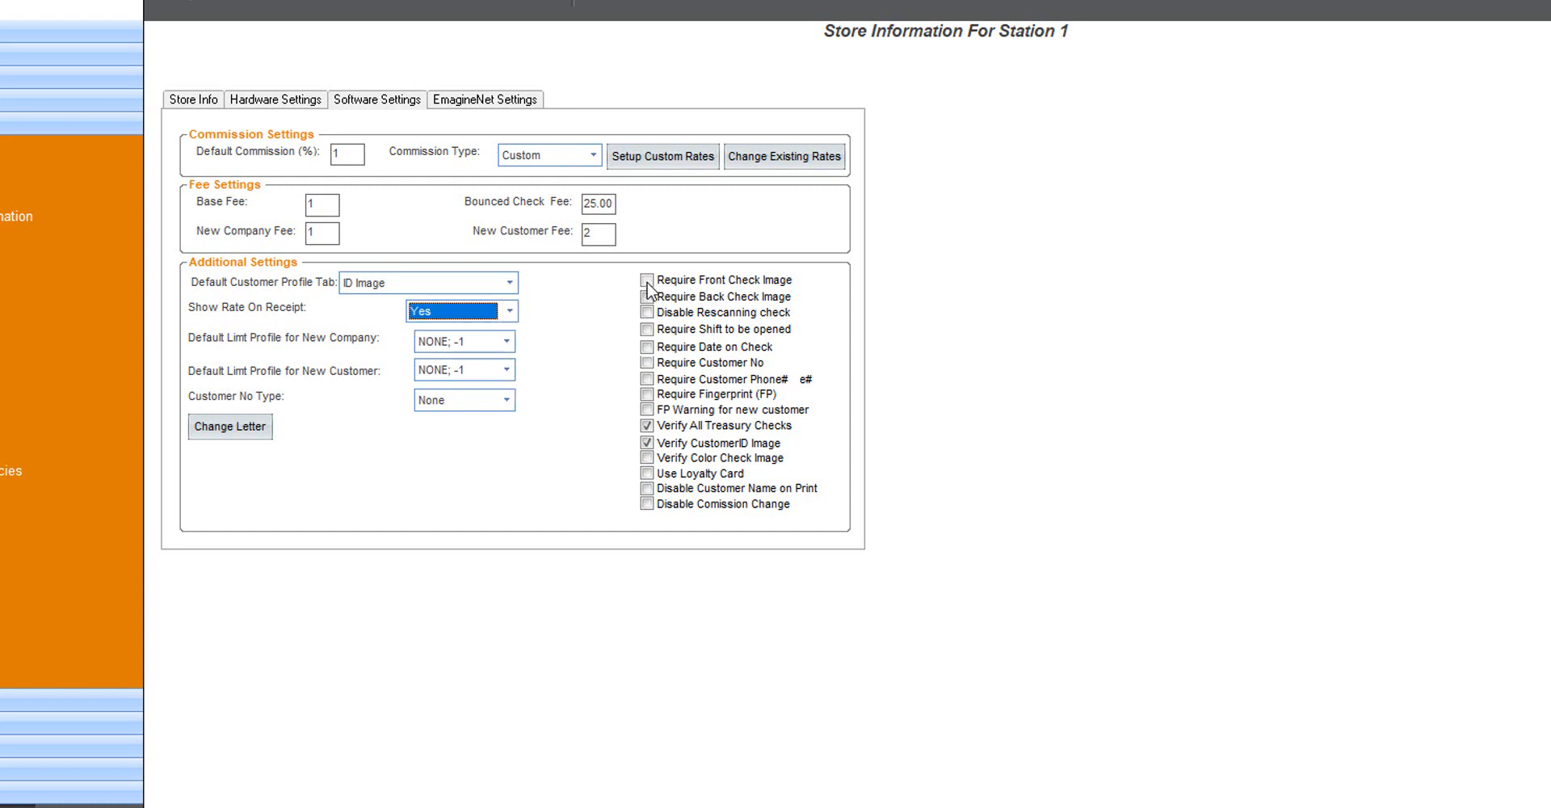
{"action": "left_click", "coordinate": [647, 281]}
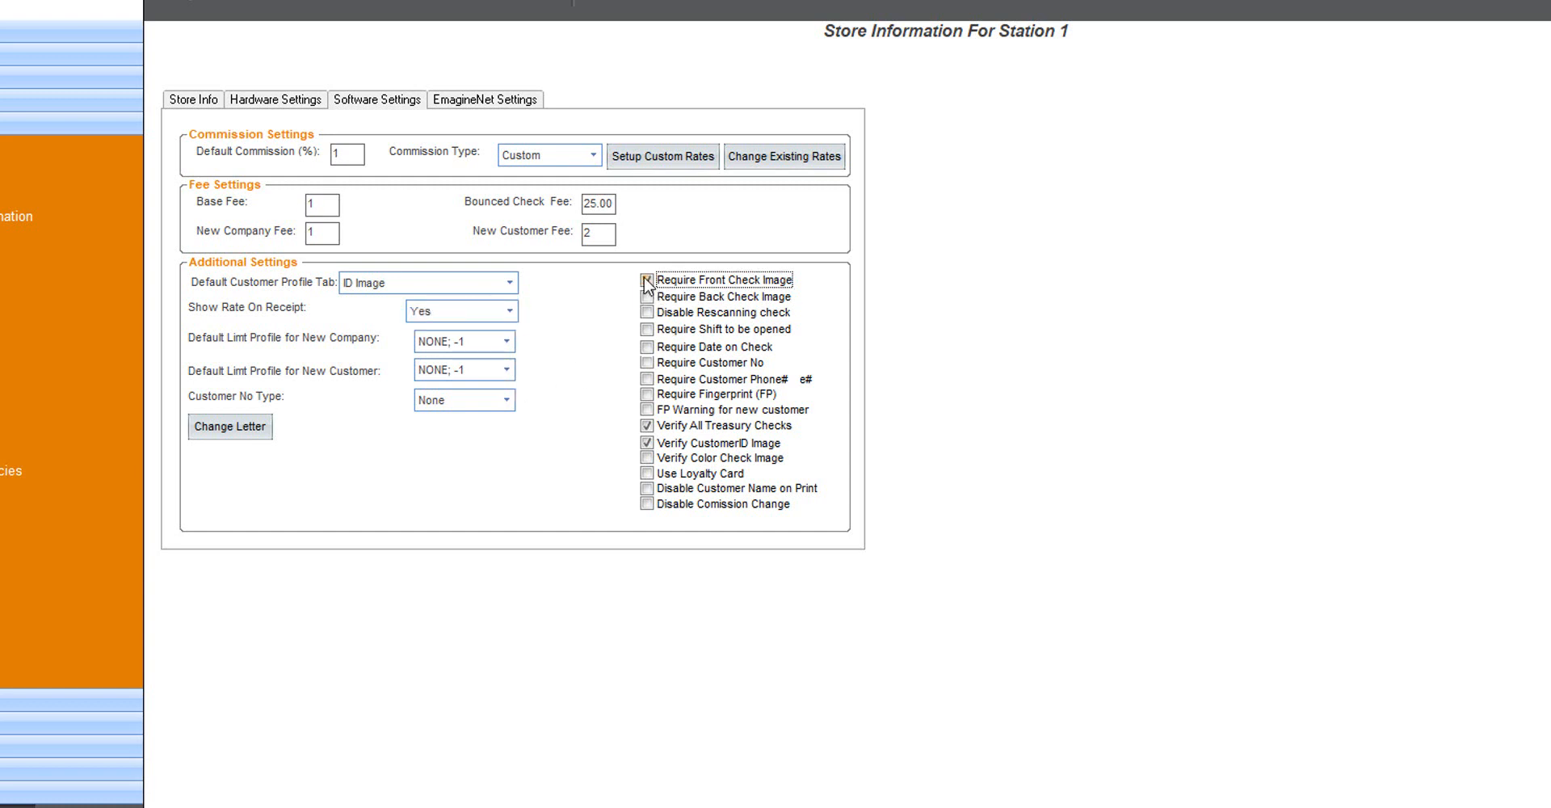
{"action": "left_click", "coordinate": [647, 296]}
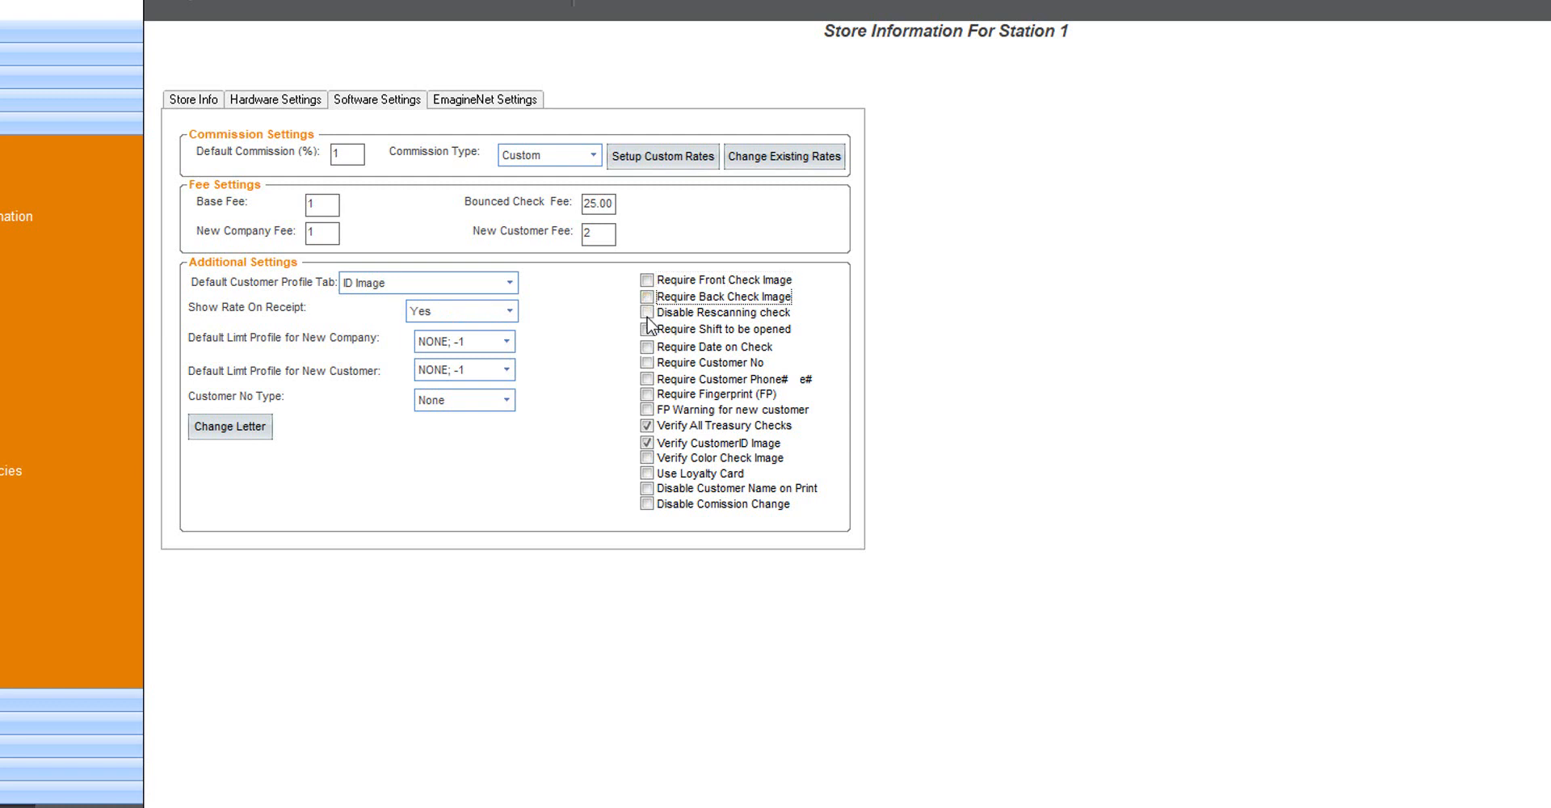
{"action": "left_click", "coordinate": [647, 329]}
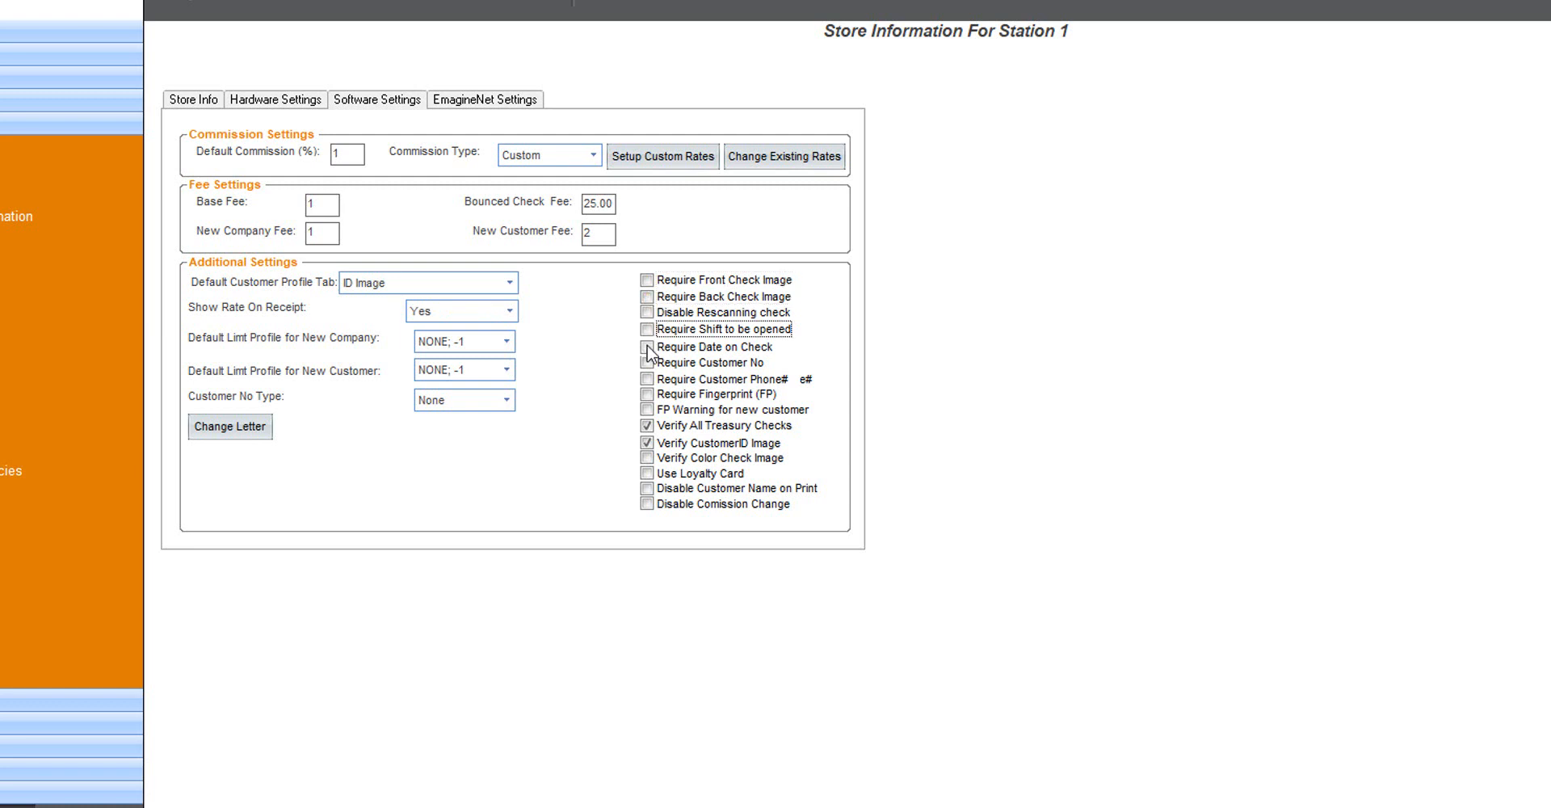
{"action": "left_click", "coordinate": [647, 346]}
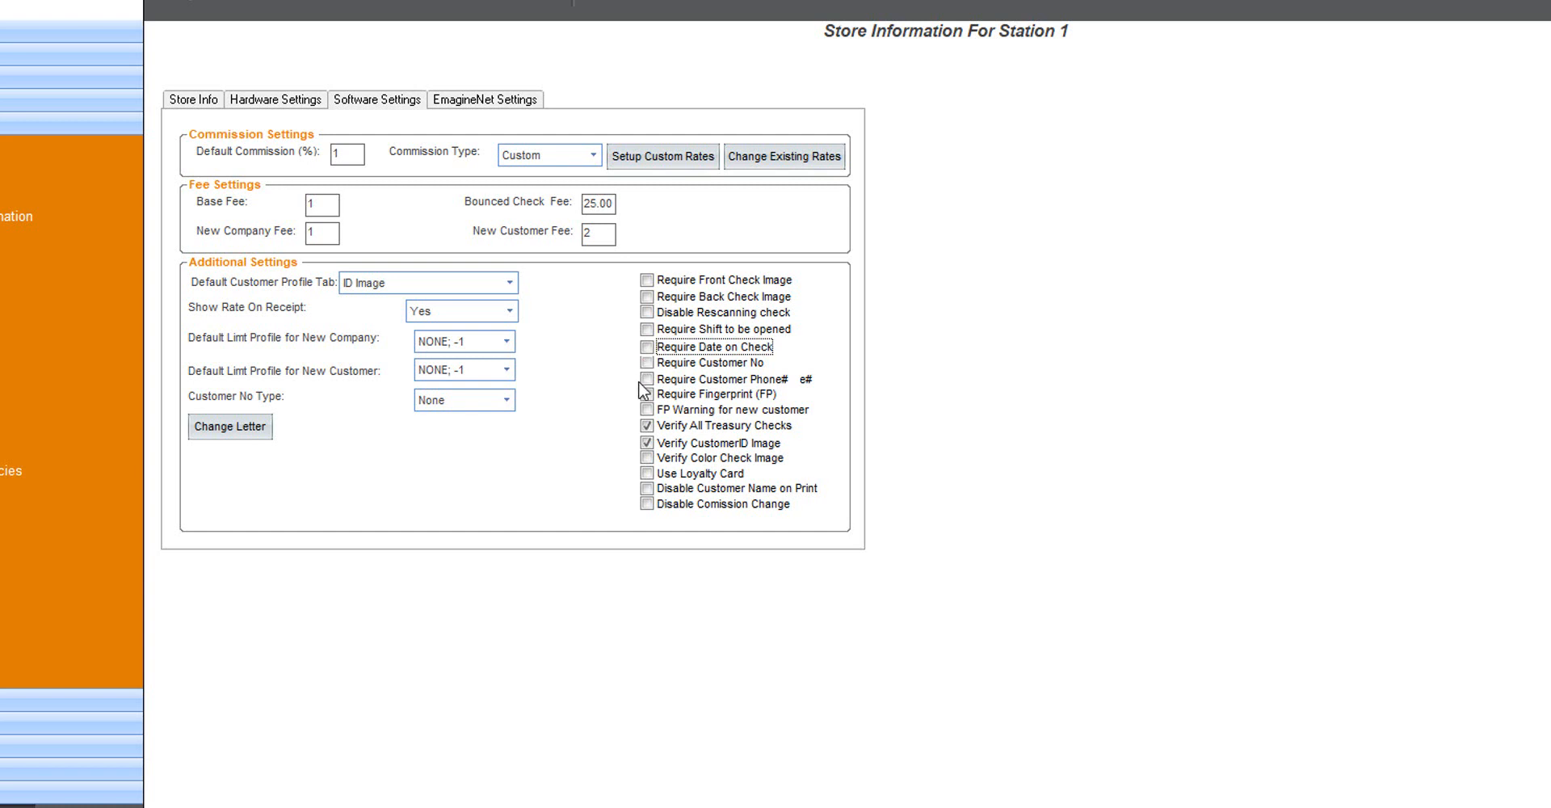
{"action": "left_click", "coordinate": [647, 379]}
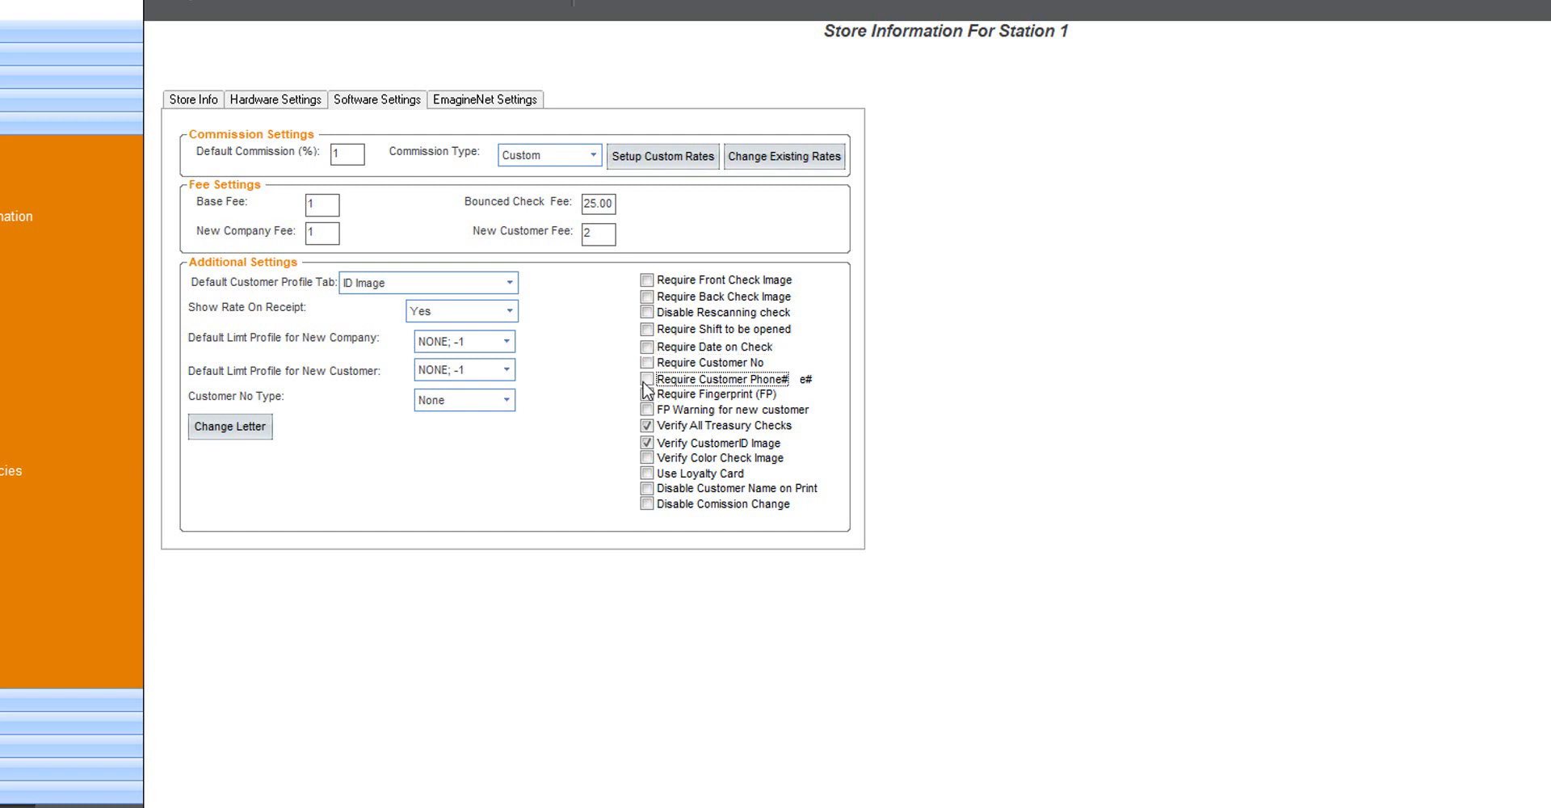
{"action": "left_click", "coordinate": [647, 395]}
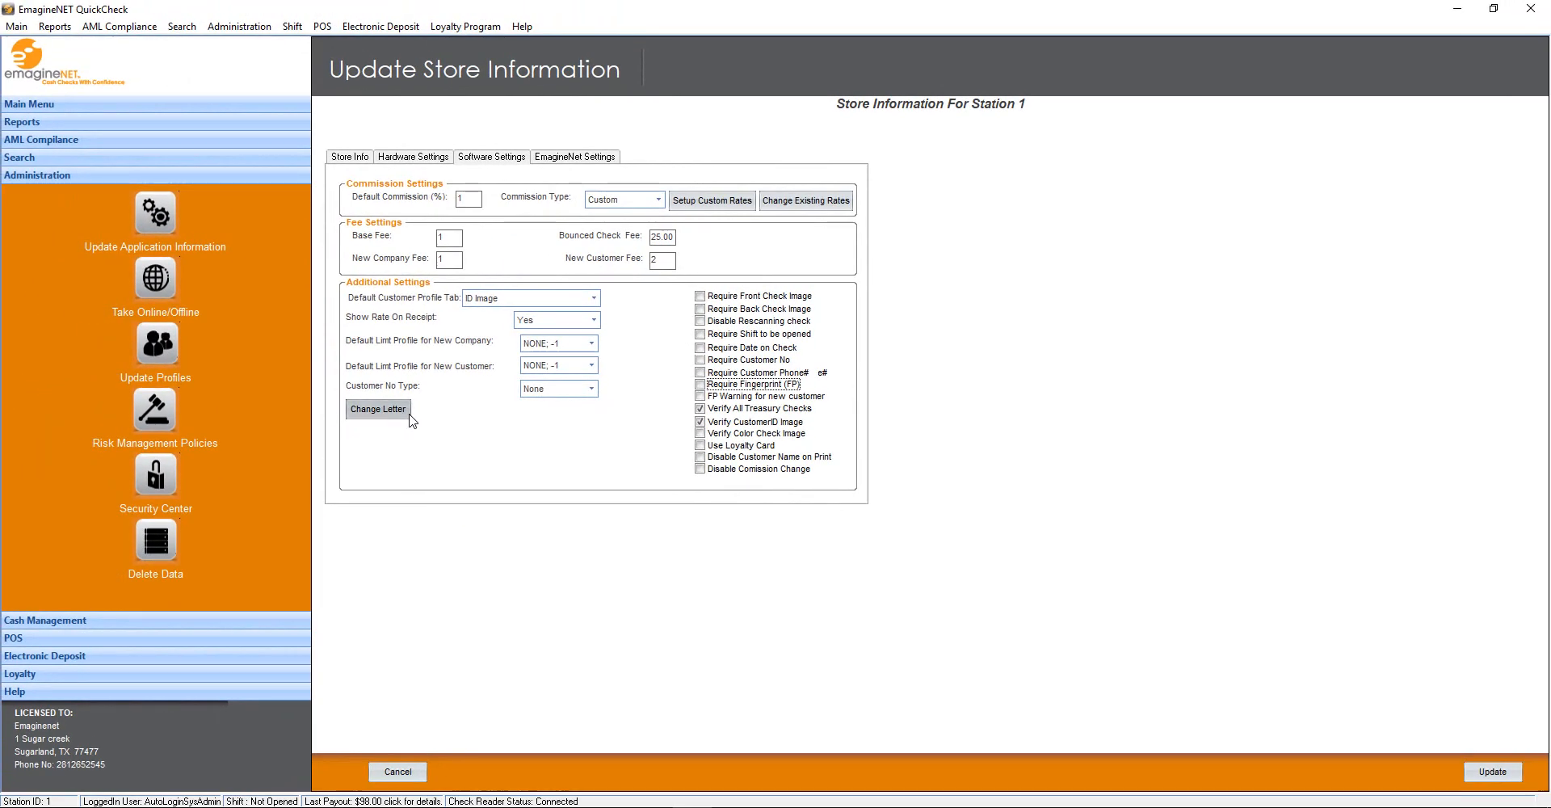
Save the returned-check letter paragraphs and take the application off-line
{"action": "left_click", "coordinate": [409, 416]}
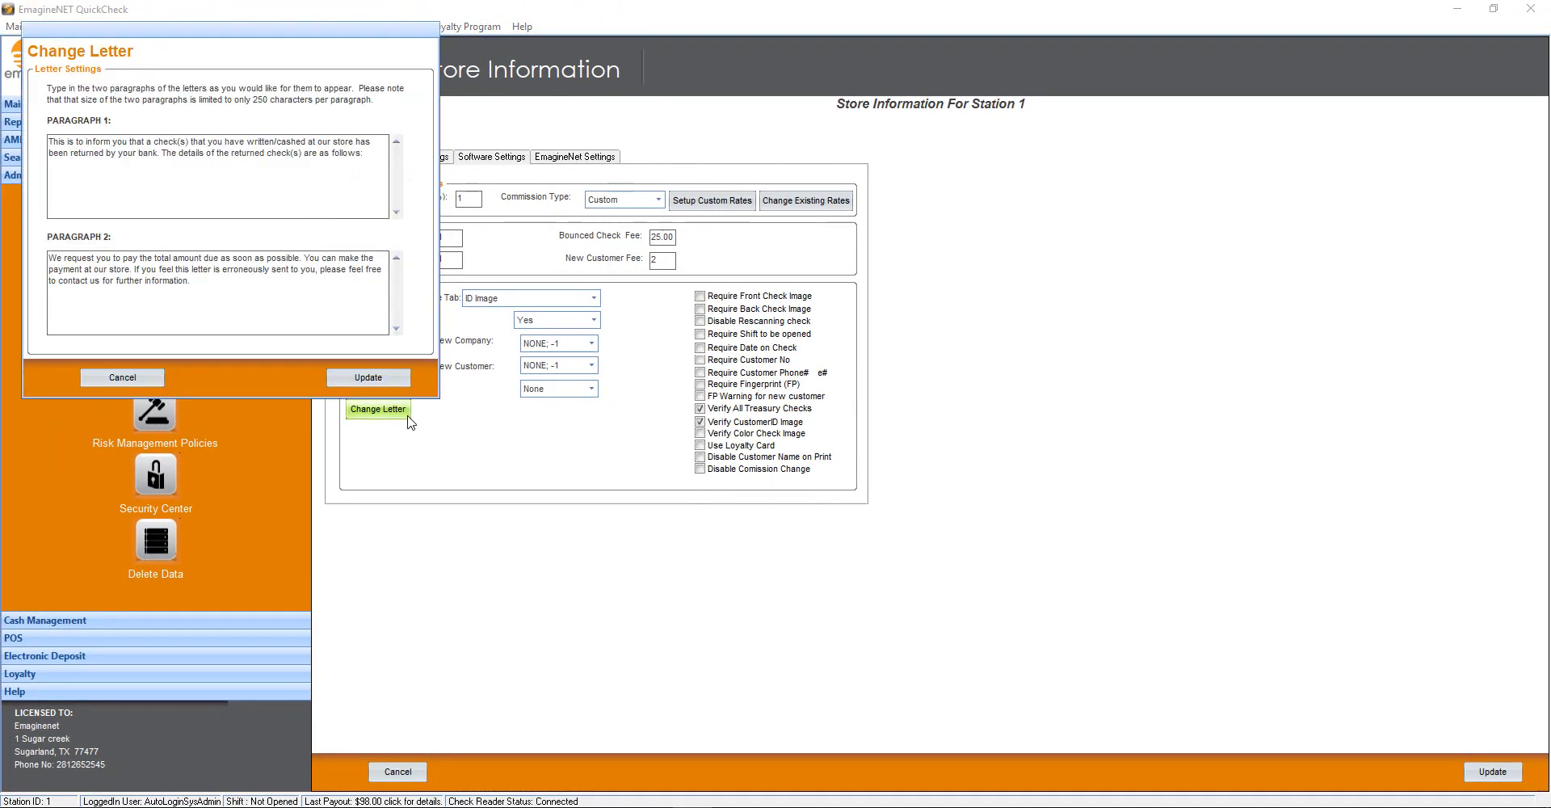
{"action": "left_click", "coordinate": [365, 385]}
{"action": "left_click", "coordinate": [440, 297]}
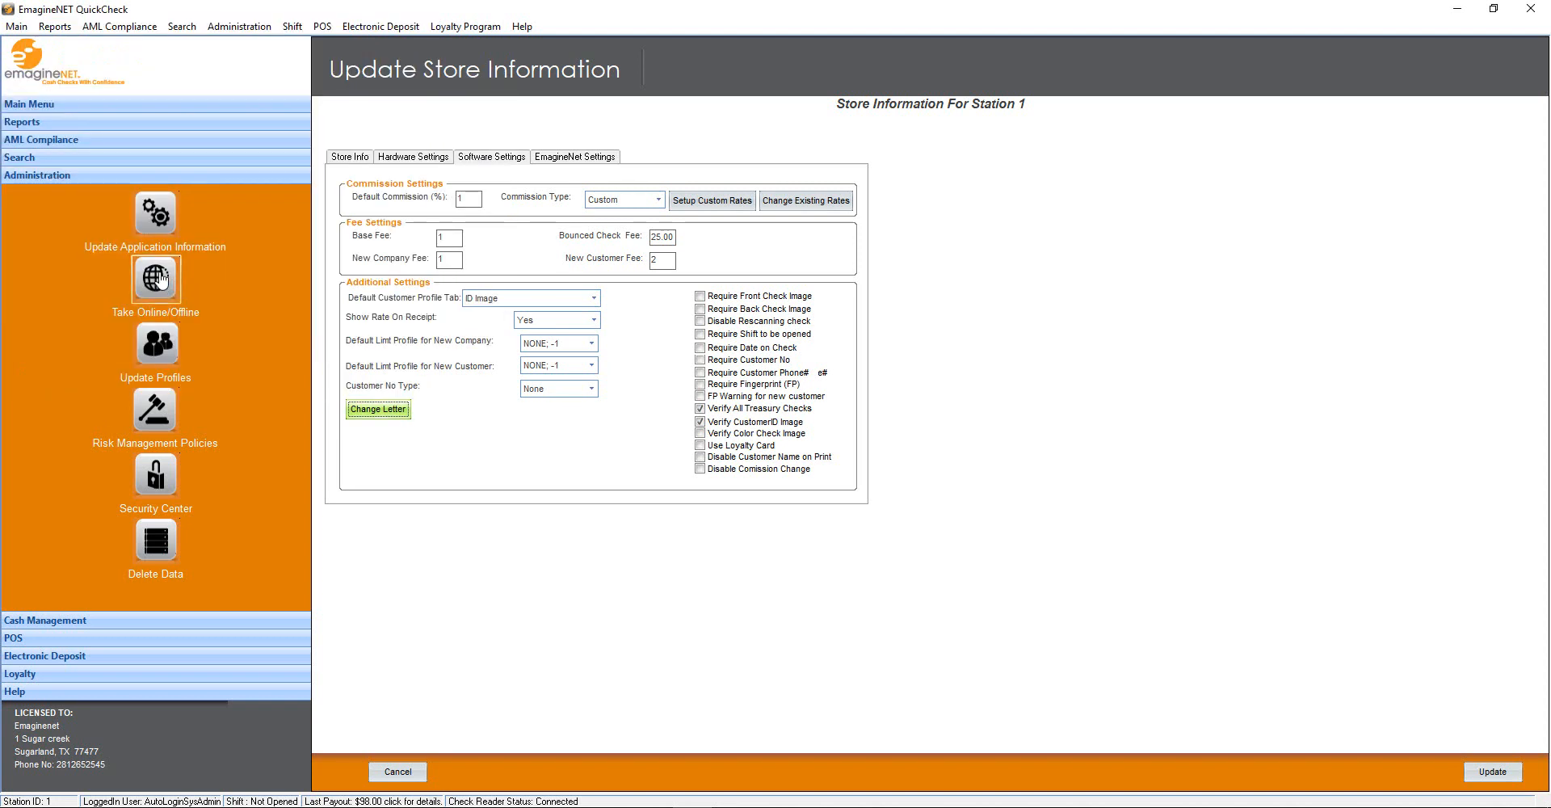
{"action": "left_click", "coordinate": [158, 278]}
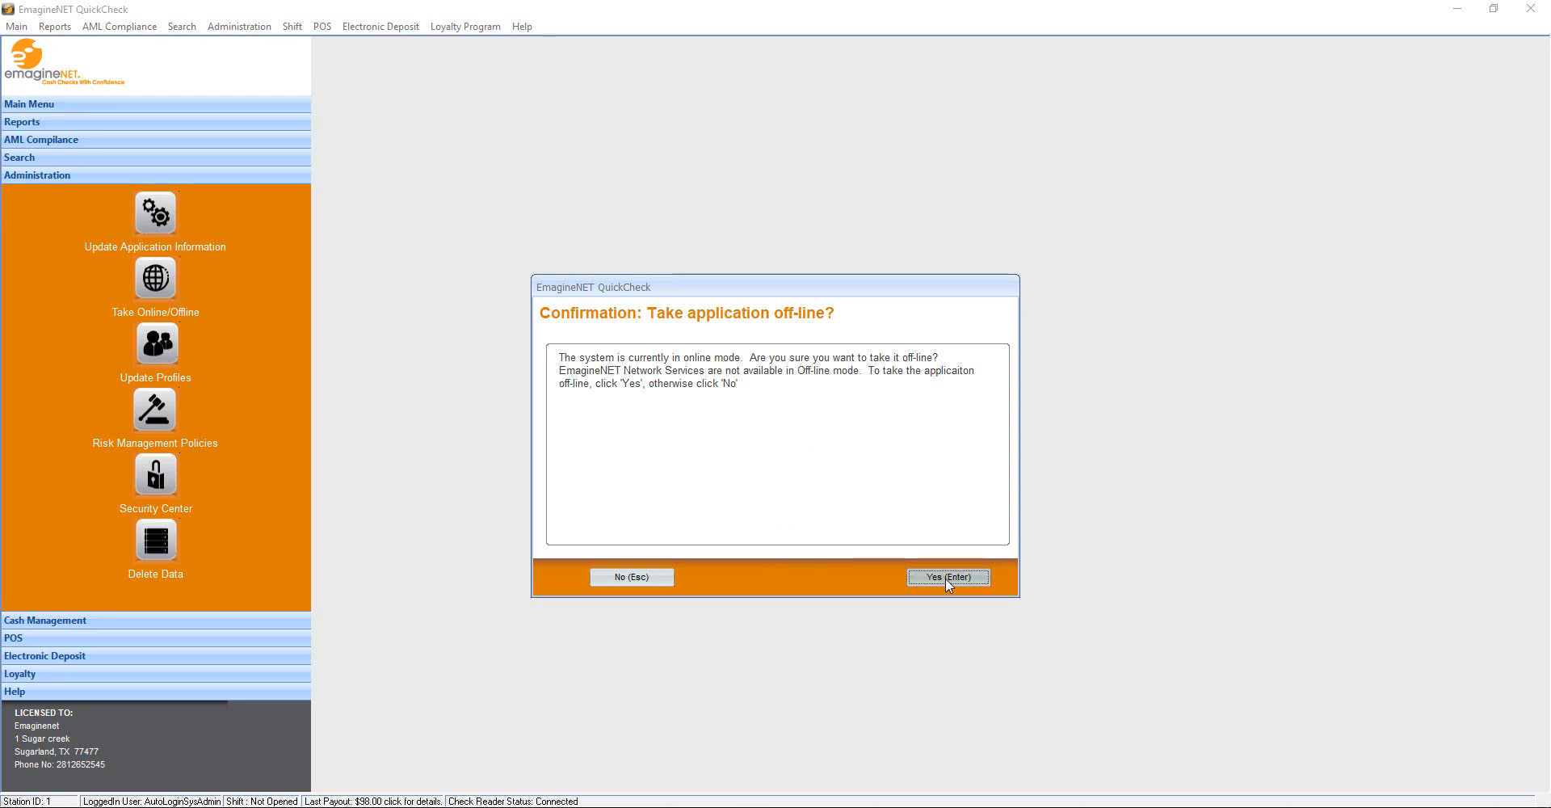
{"action": "left_click", "coordinate": [632, 577]}
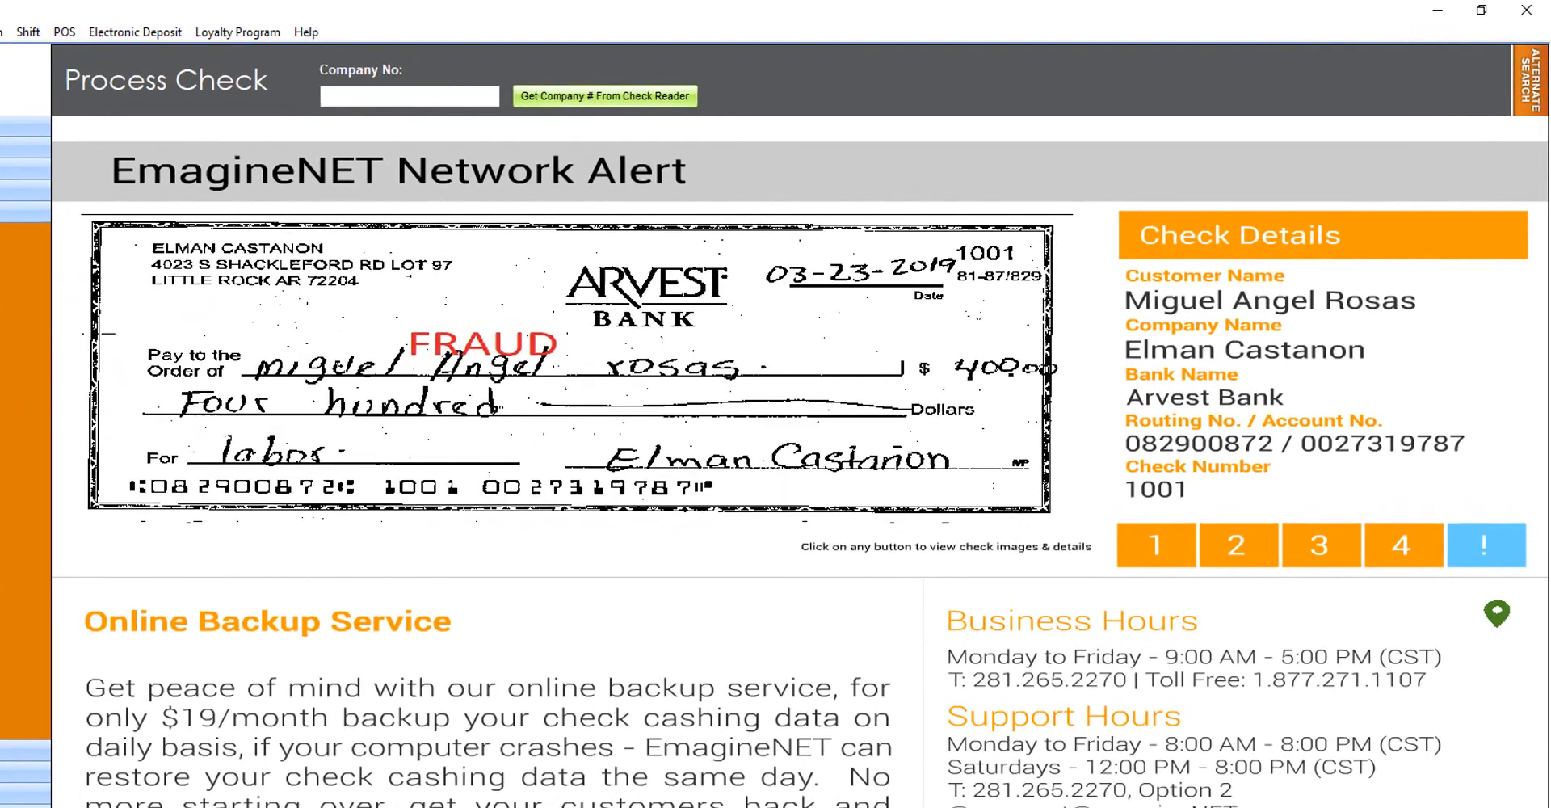
Give the Untrusted Companies;7 profile 5 max checks and a 10000 max amount over 5 days, warning only
{"action": "left_click", "coordinate": [157, 346]}
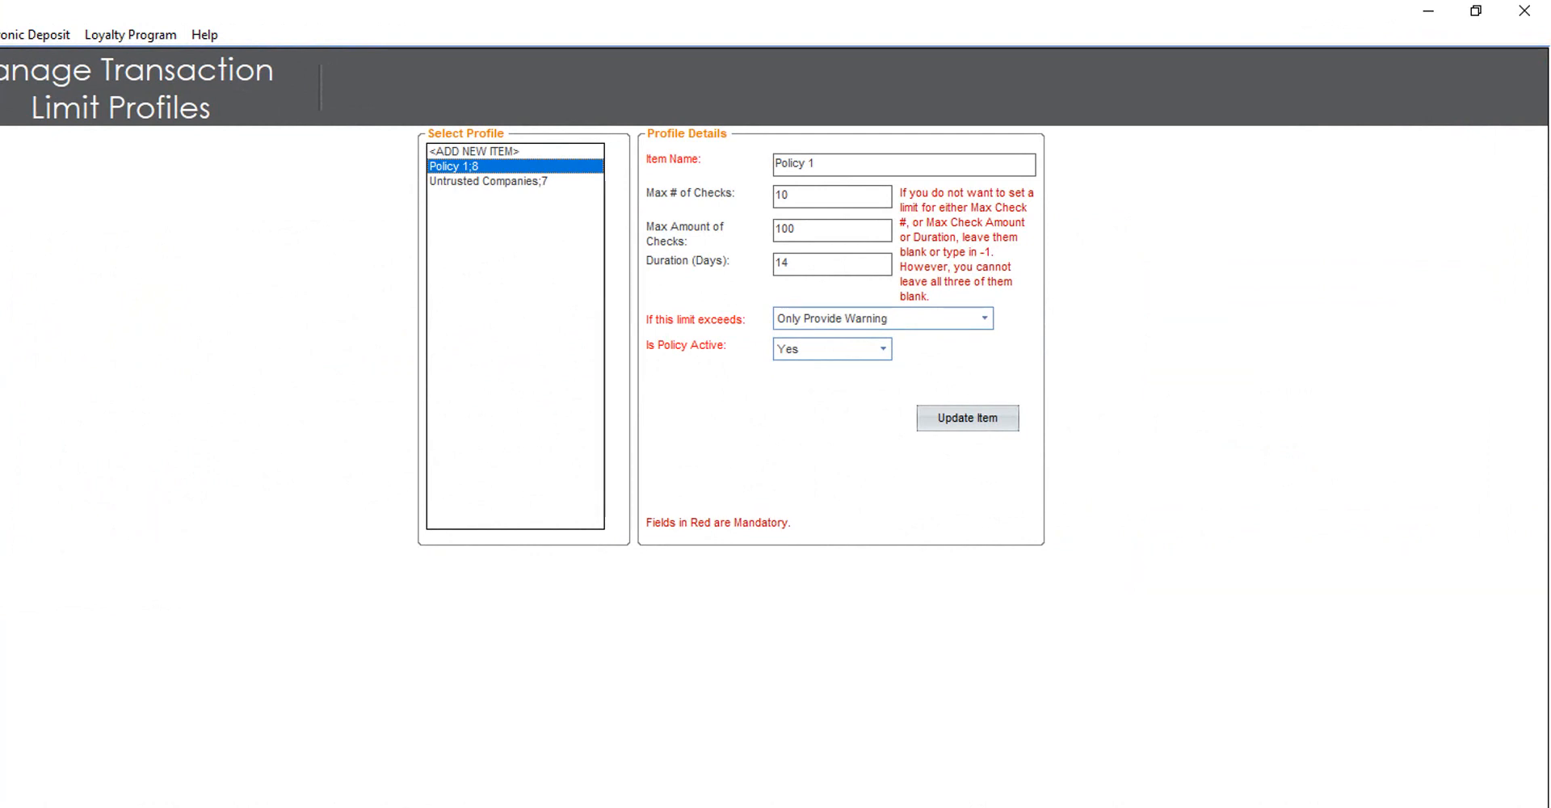
{"action": "left_click", "coordinate": [530, 186]}
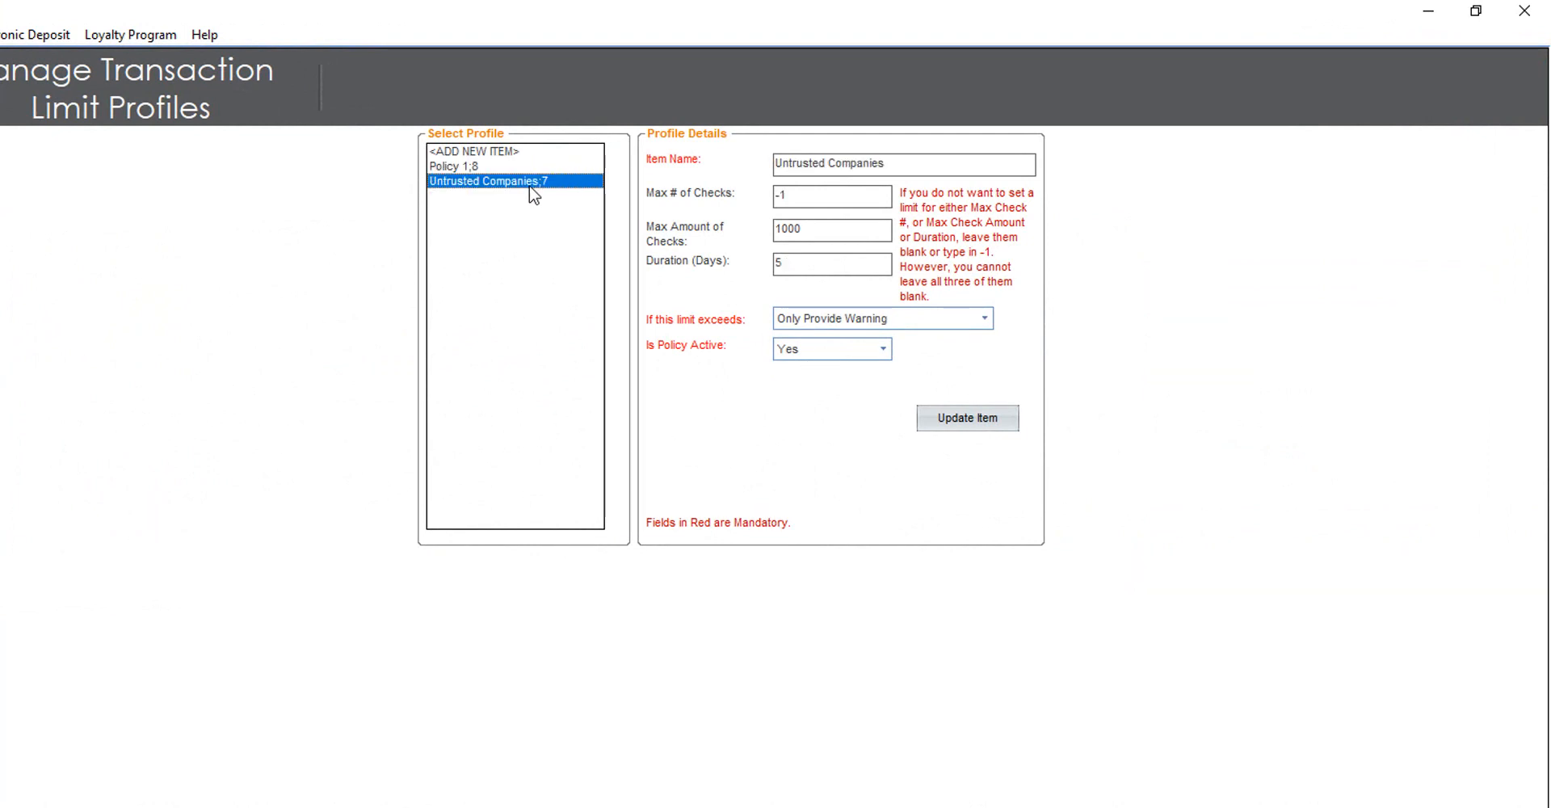
{"action": "left_click_drag", "start_coordinate": [798, 191], "coordinate": [754, 191]}
{"action": "double_click", "coordinate": [818, 232]}
{"action": "type", "text": "1000"}
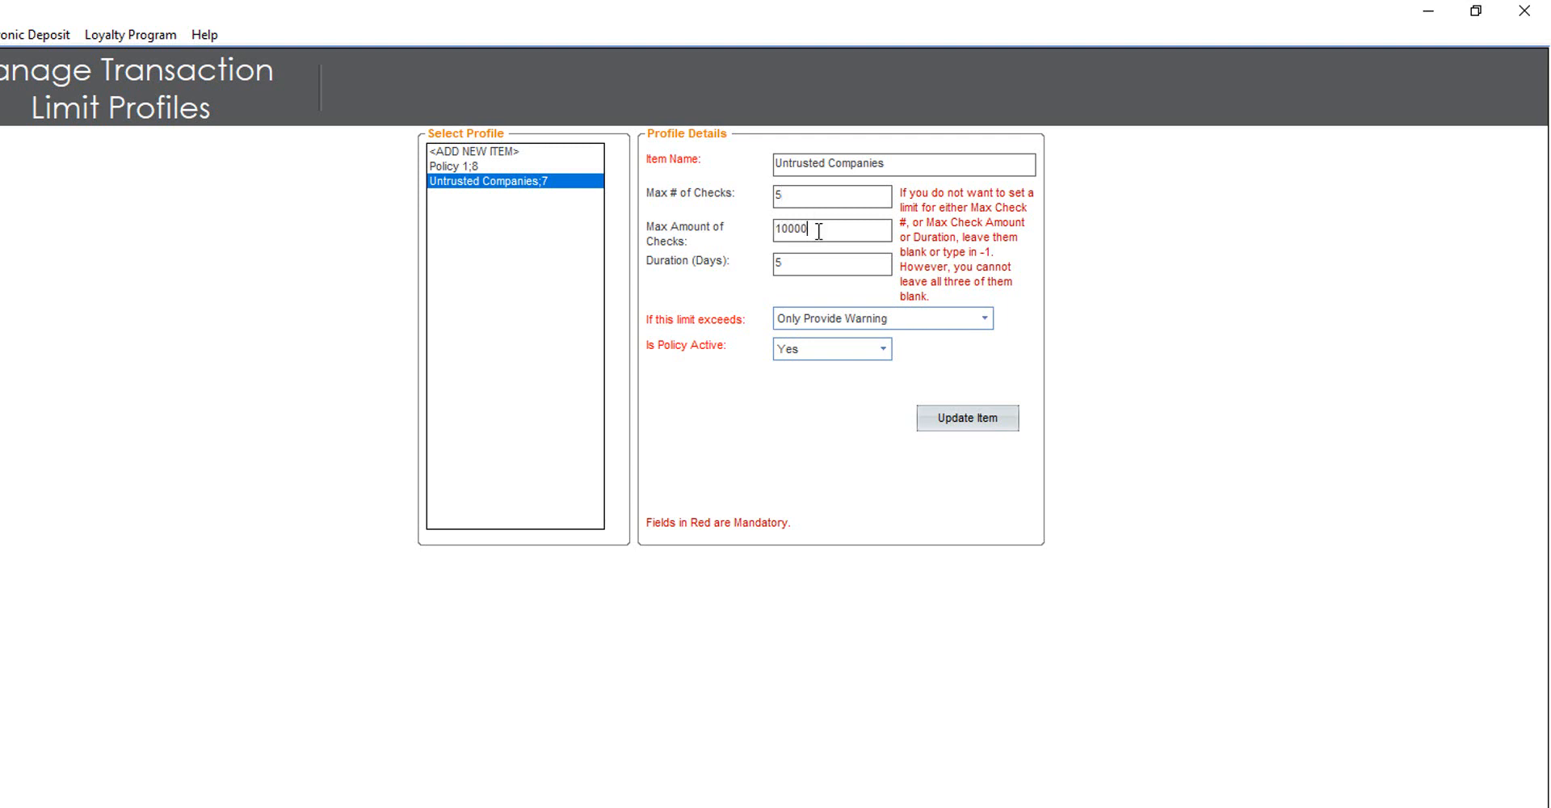
{"action": "left_click", "coordinate": [789, 262]}
{"action": "left_click", "coordinate": [985, 326]}
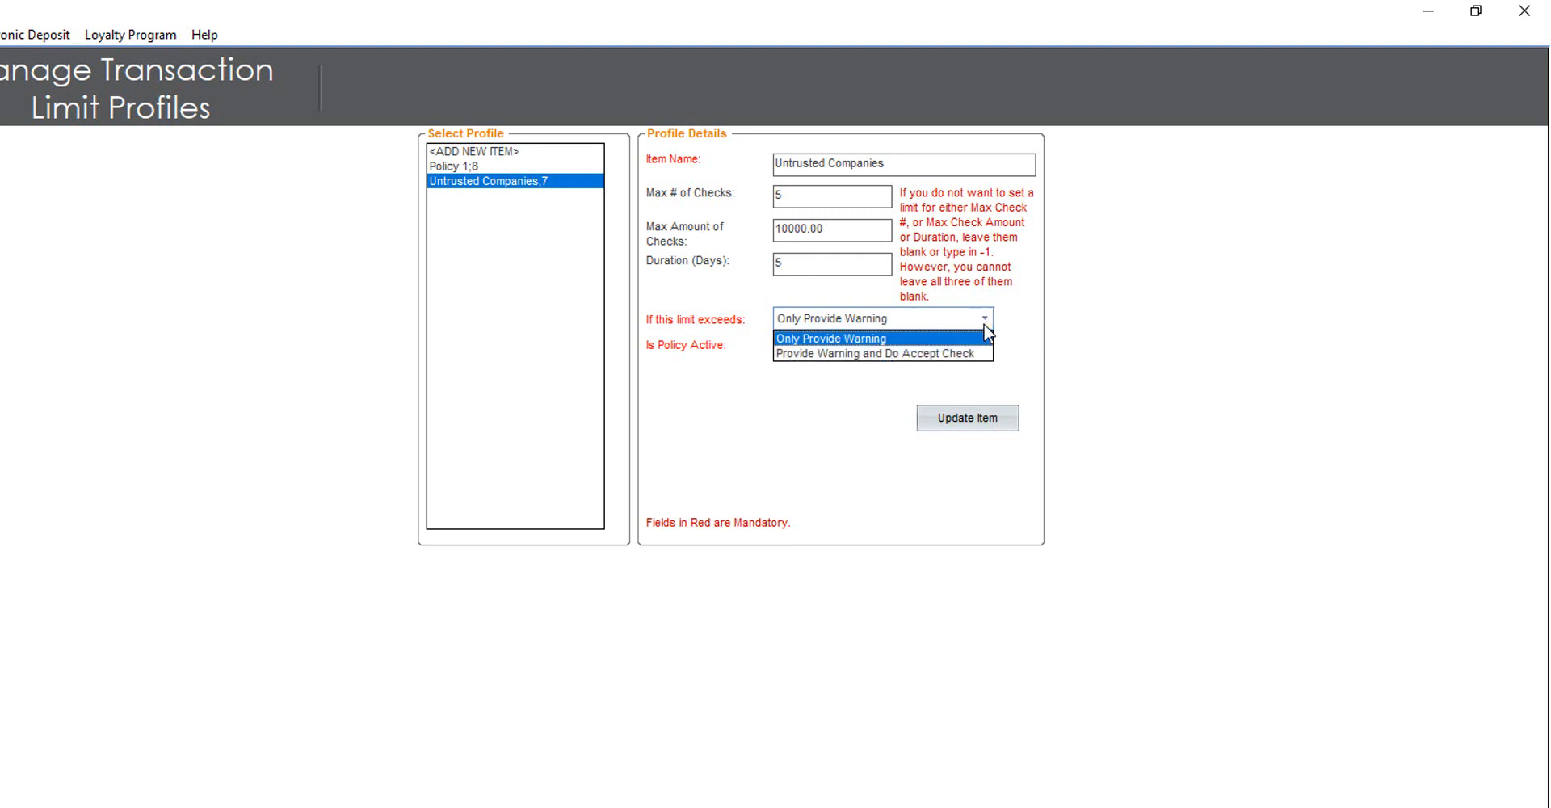
{"action": "left_click", "coordinate": [956, 379]}
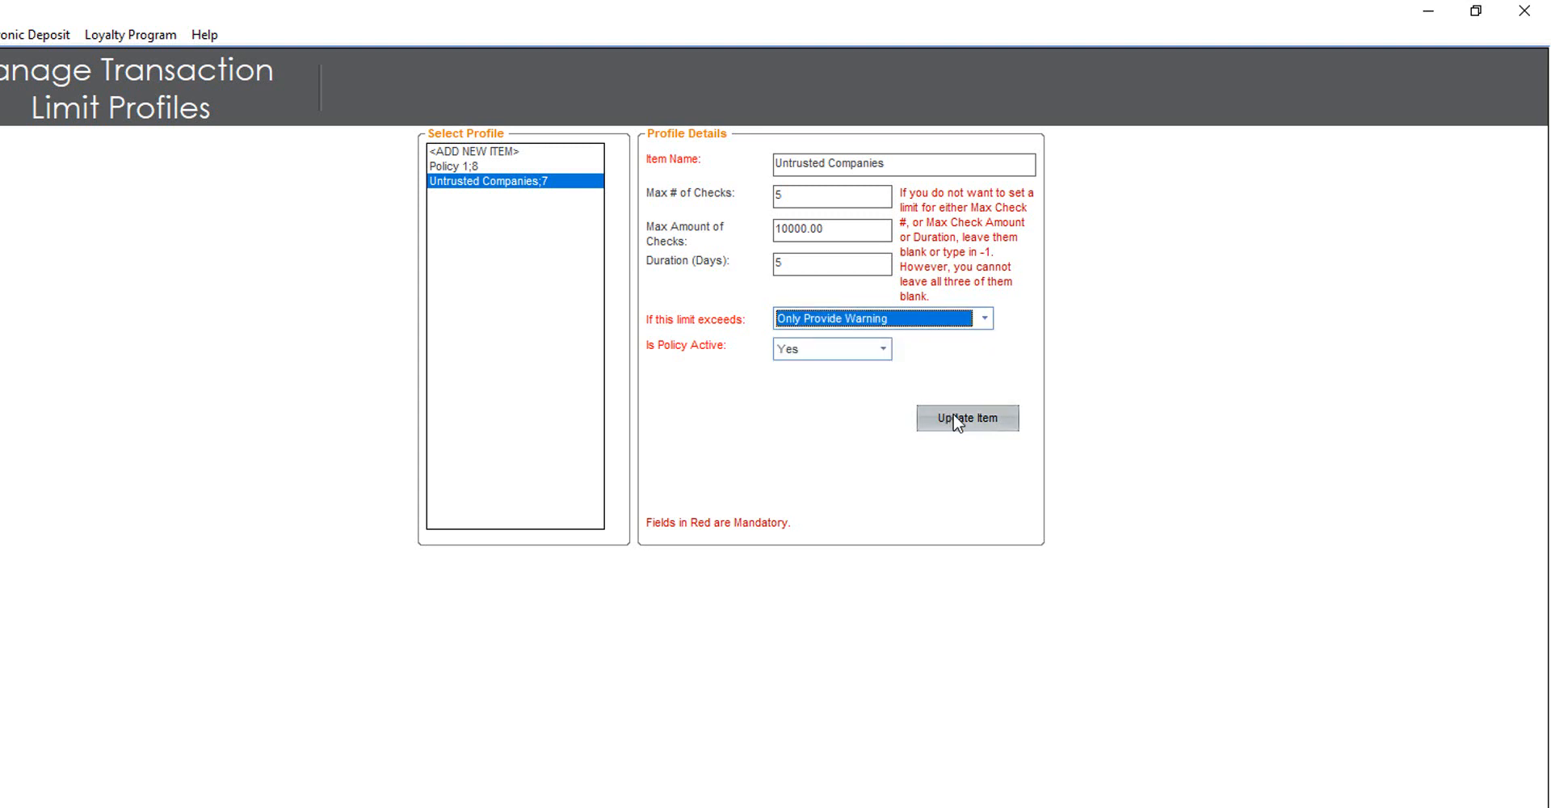
{"action": "left_click", "coordinate": [957, 419]}
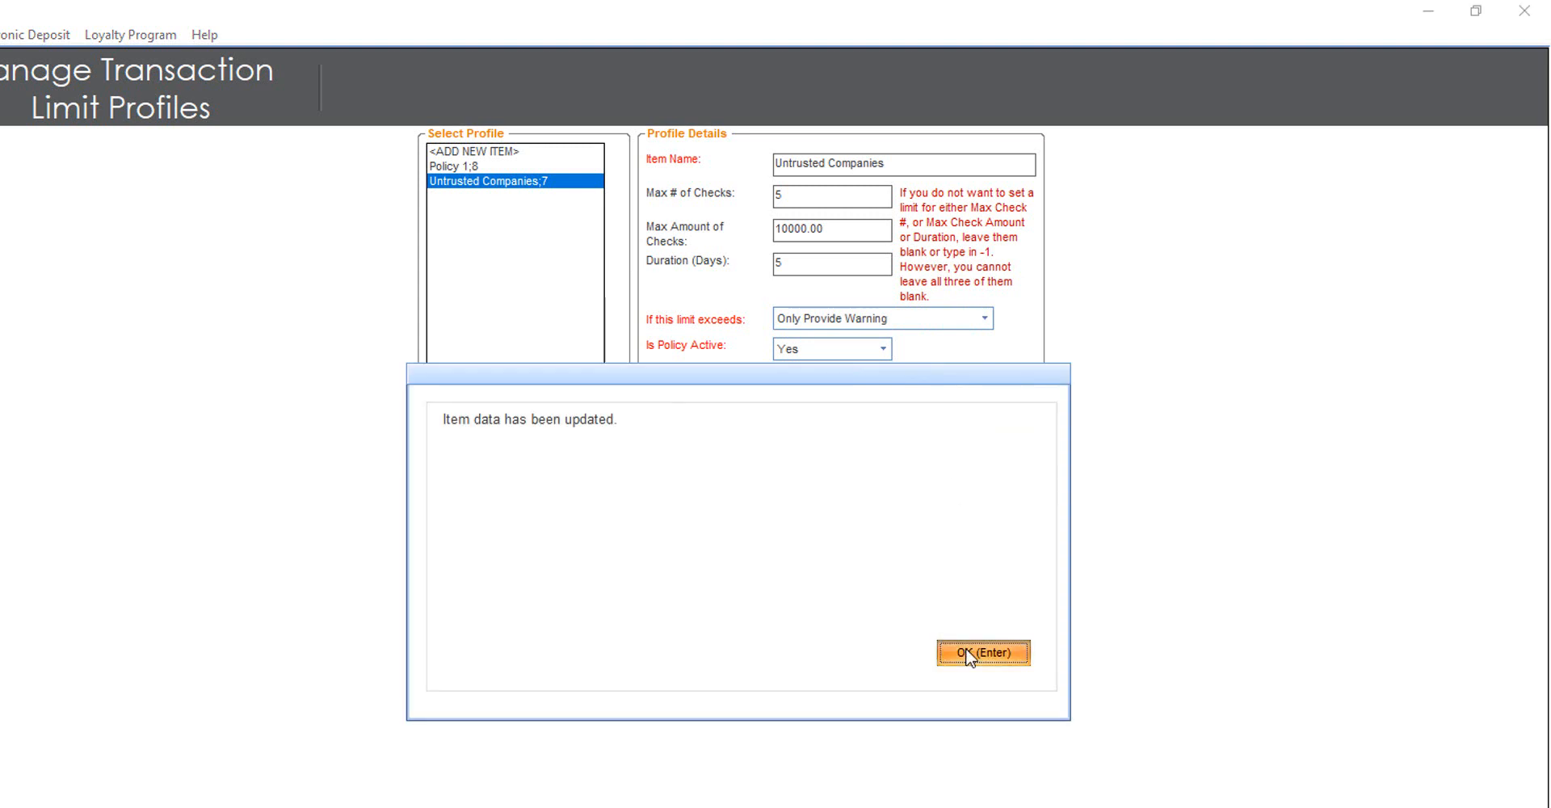
{"action": "left_click", "coordinate": [963, 651]}
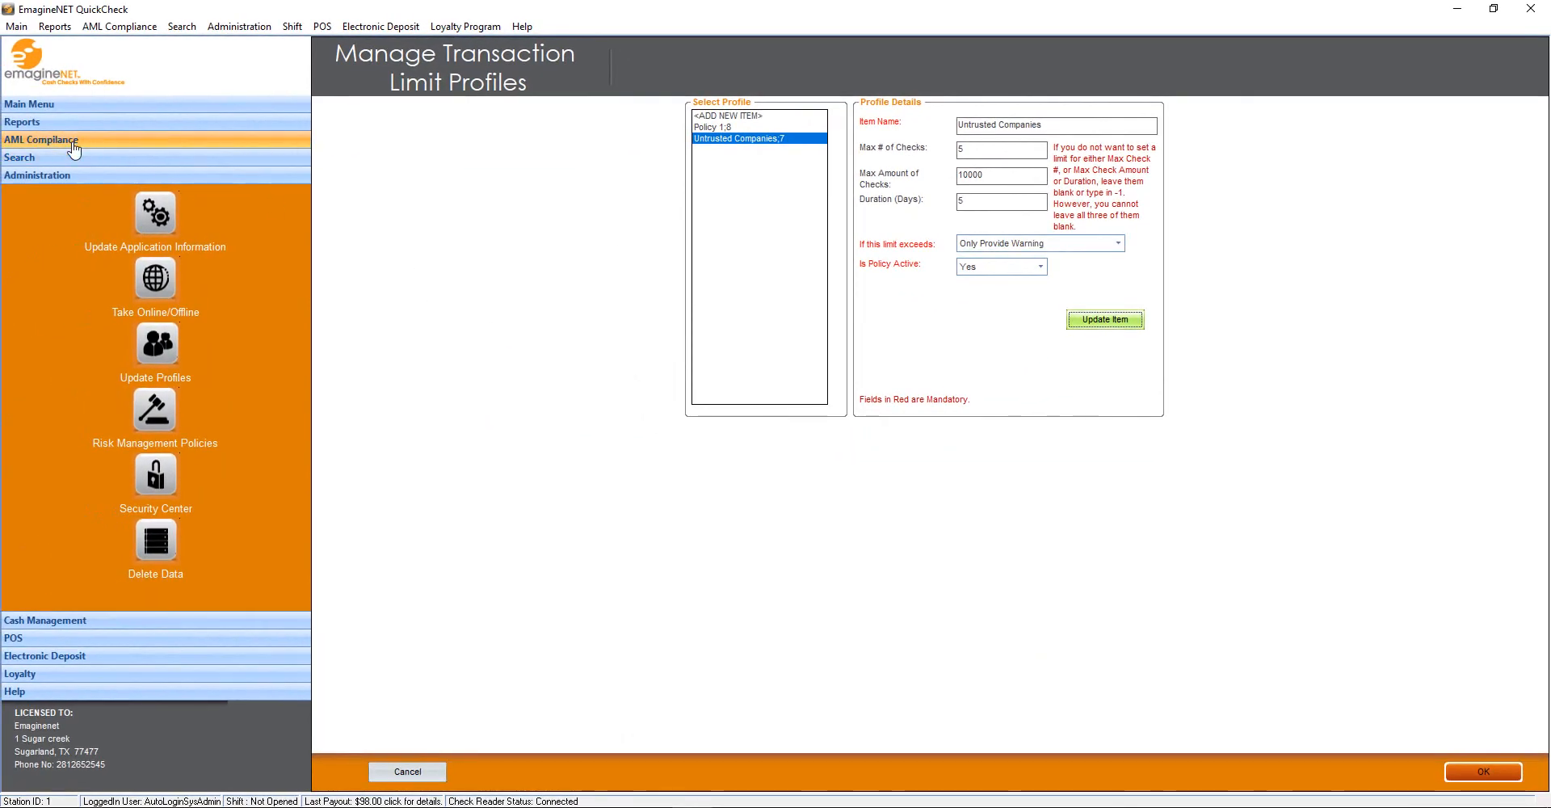
{"action": "left_click", "coordinate": [79, 158]}
Change a company's check cashing limit to the Untrusted Companies policy
{"action": "left_click", "coordinate": [156, 195]}
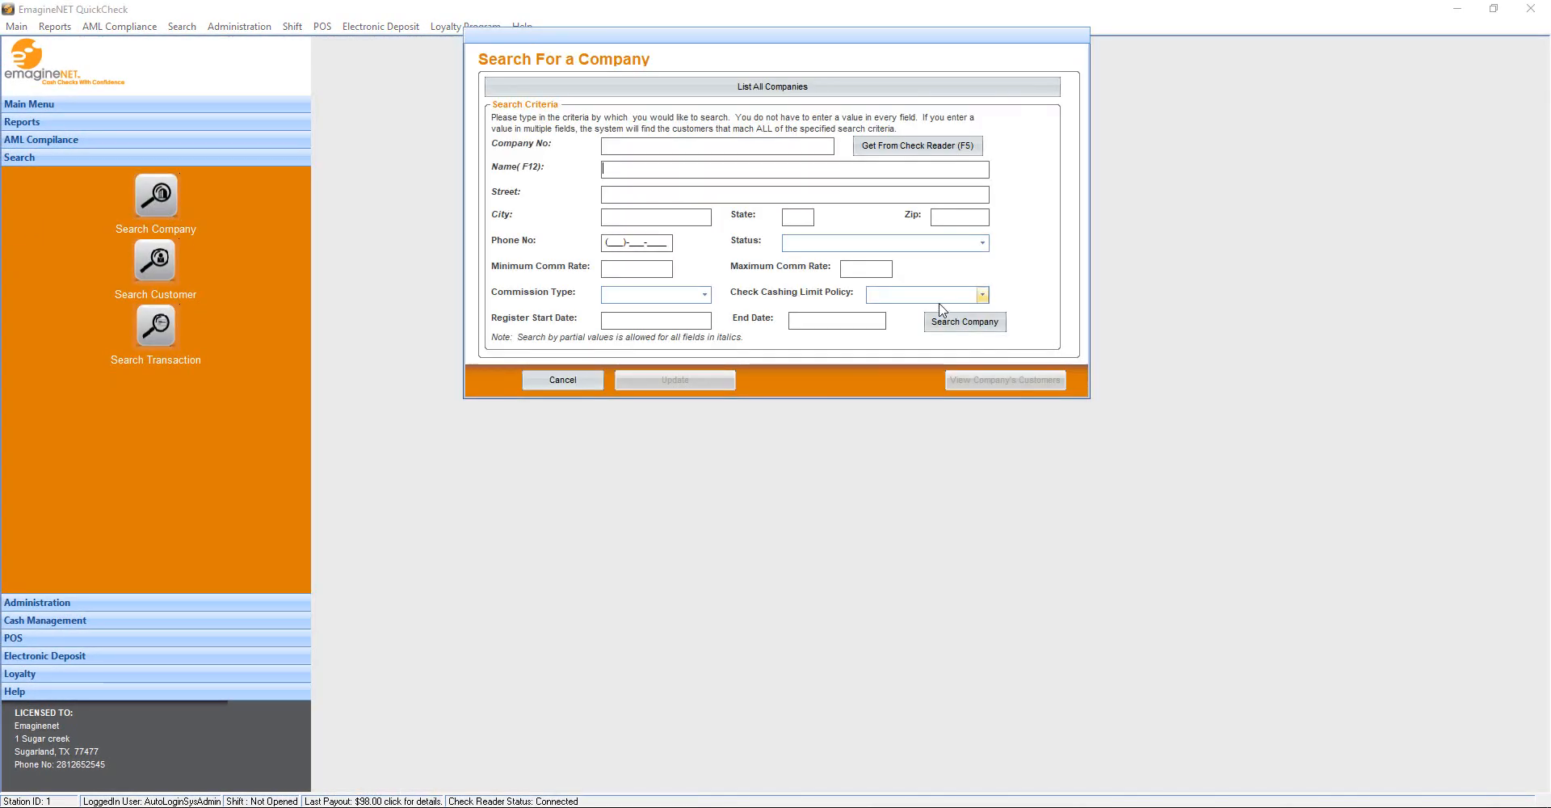
{"action": "left_click", "coordinate": [949, 323]}
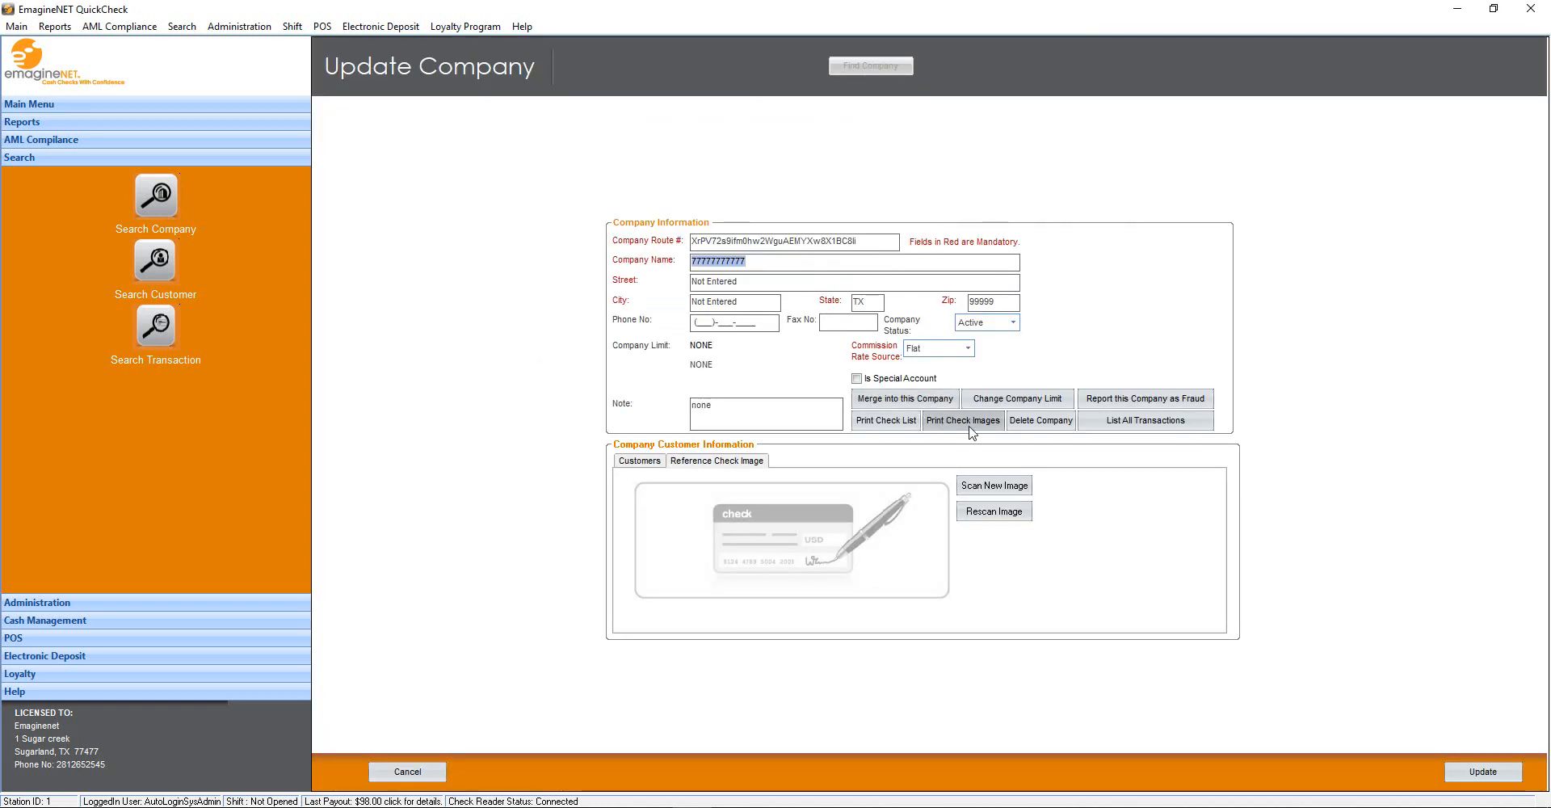
{"action": "left_click", "coordinate": [1017, 398]}
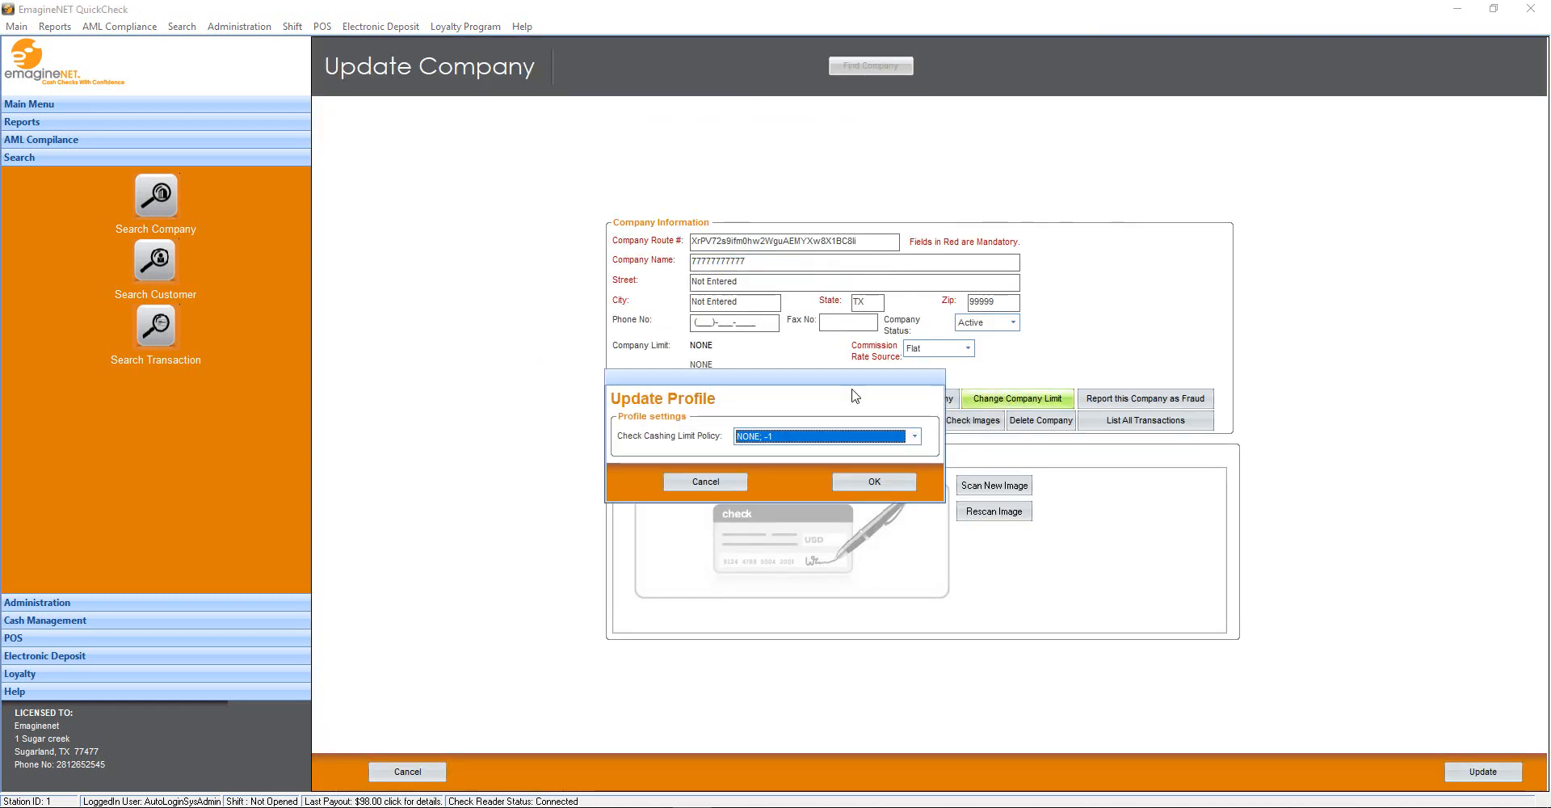
{"action": "left_click", "coordinate": [913, 436]}
{"action": "left_click", "coordinate": [759, 474]}
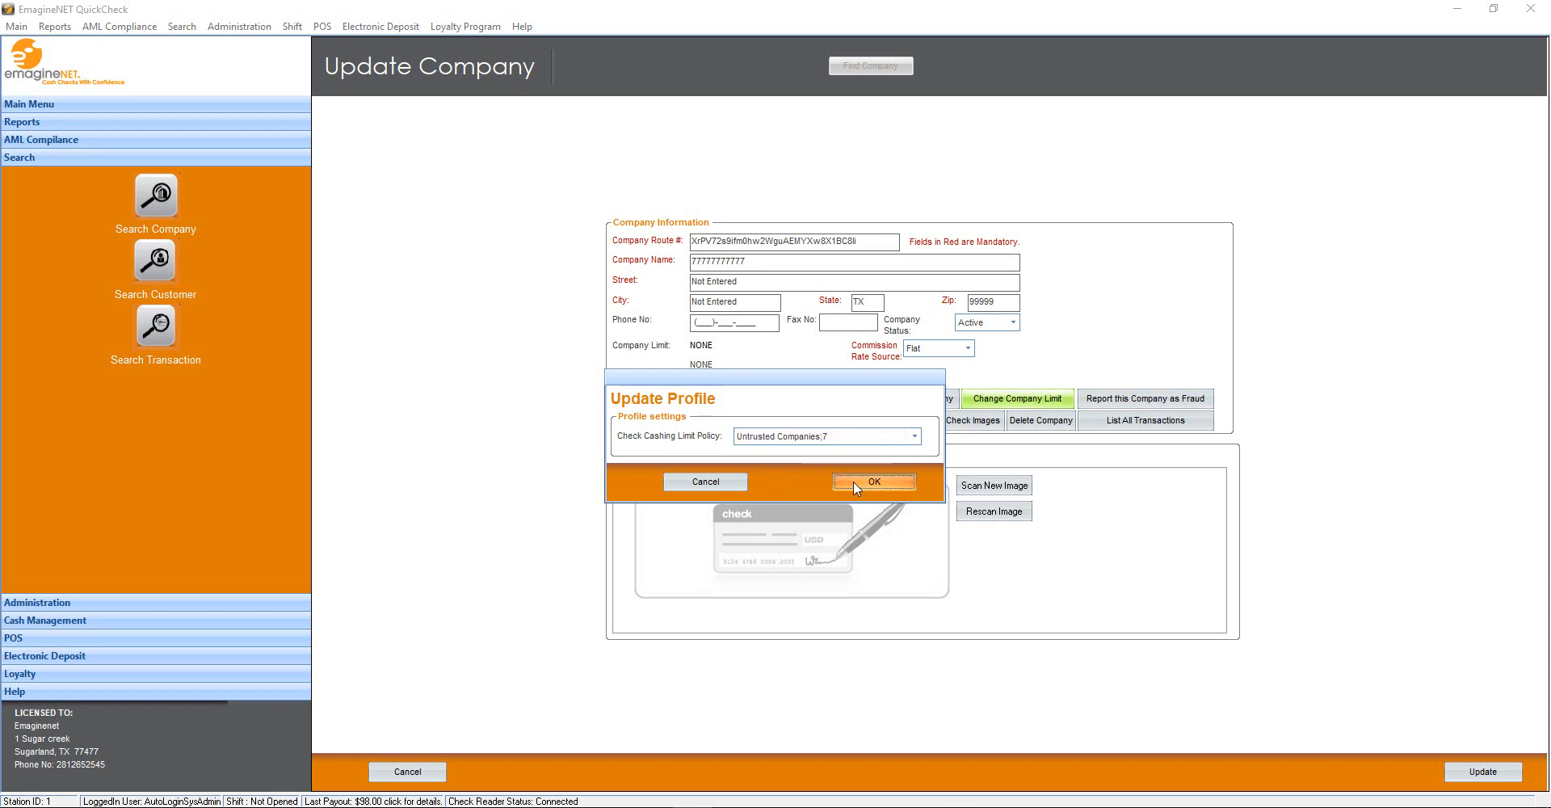
{"action": "left_click", "coordinate": [855, 482]}
Change a customer's check cashing limit to Untrusted Companies, then leave without cashing a check
{"action": "left_click", "coordinate": [156, 278]}
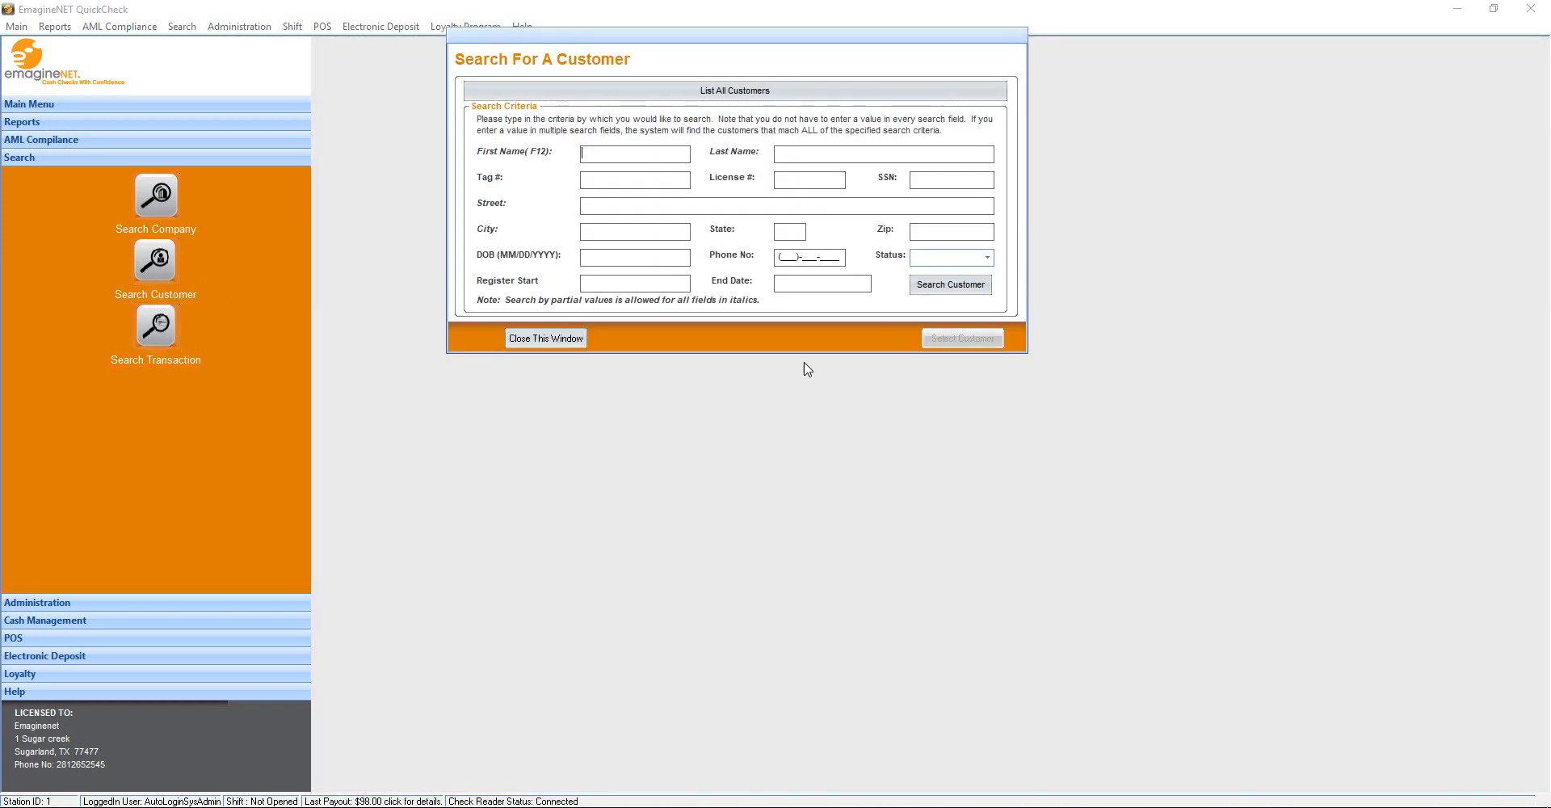
{"action": "left_click", "coordinate": [950, 280]}
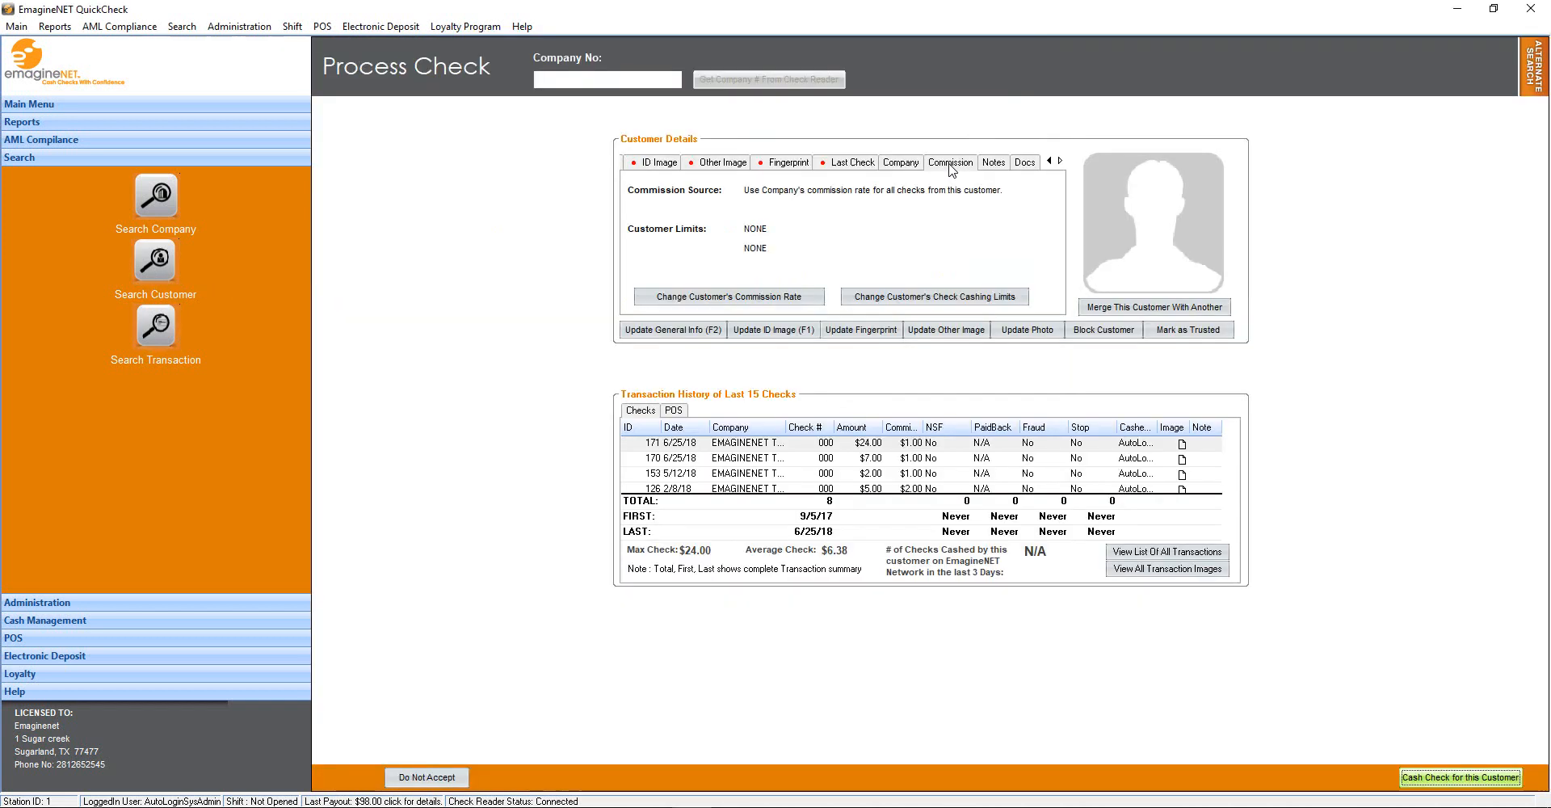
{"action": "left_click", "coordinate": [950, 297]}
{"action": "left_click", "coordinate": [853, 436]}
{"action": "left_click", "coordinate": [840, 462]}
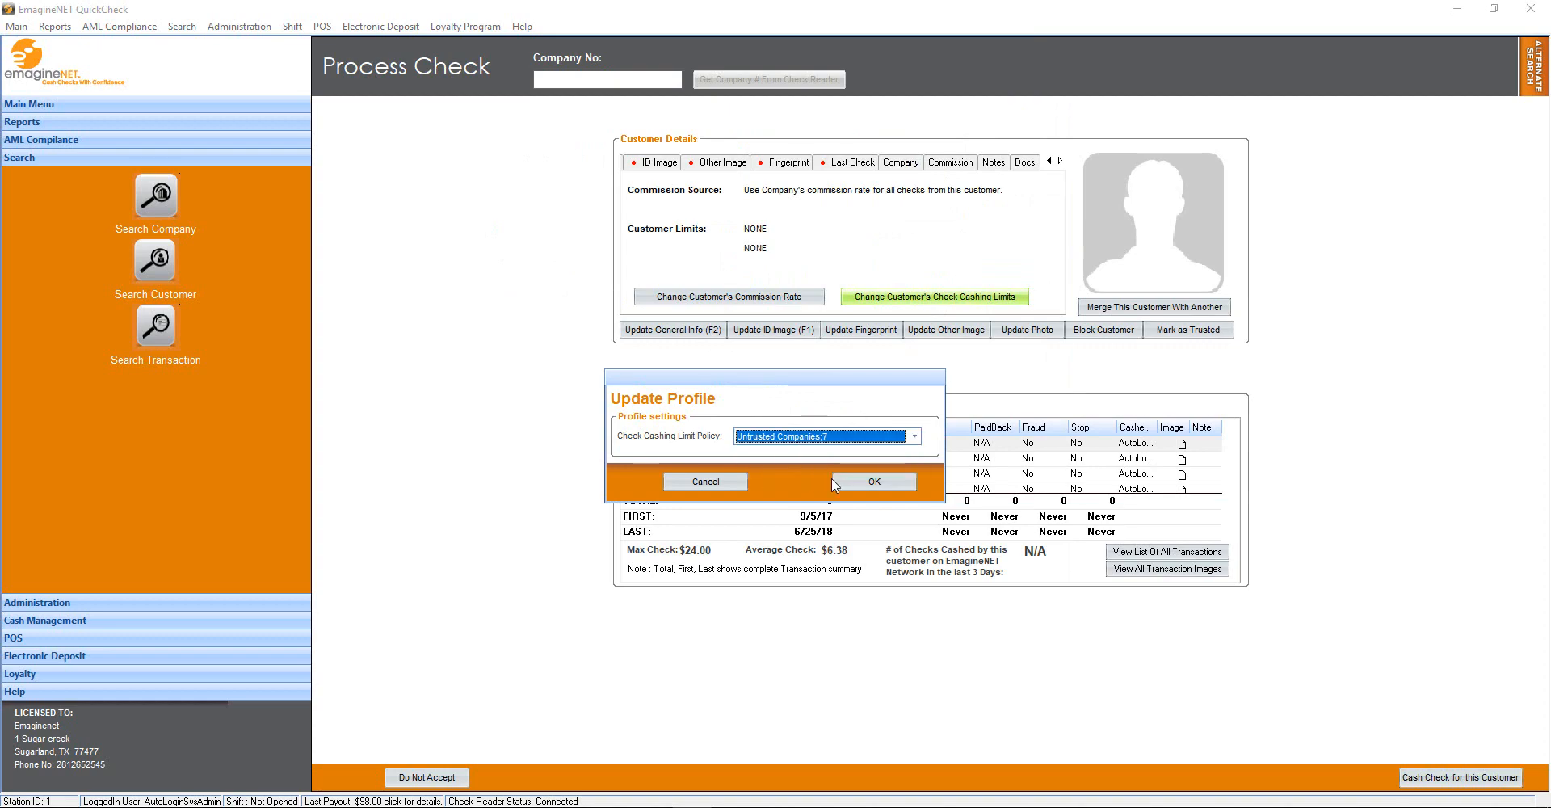
{"action": "left_click", "coordinate": [858, 485]}
{"action": "left_click", "coordinate": [427, 778]}
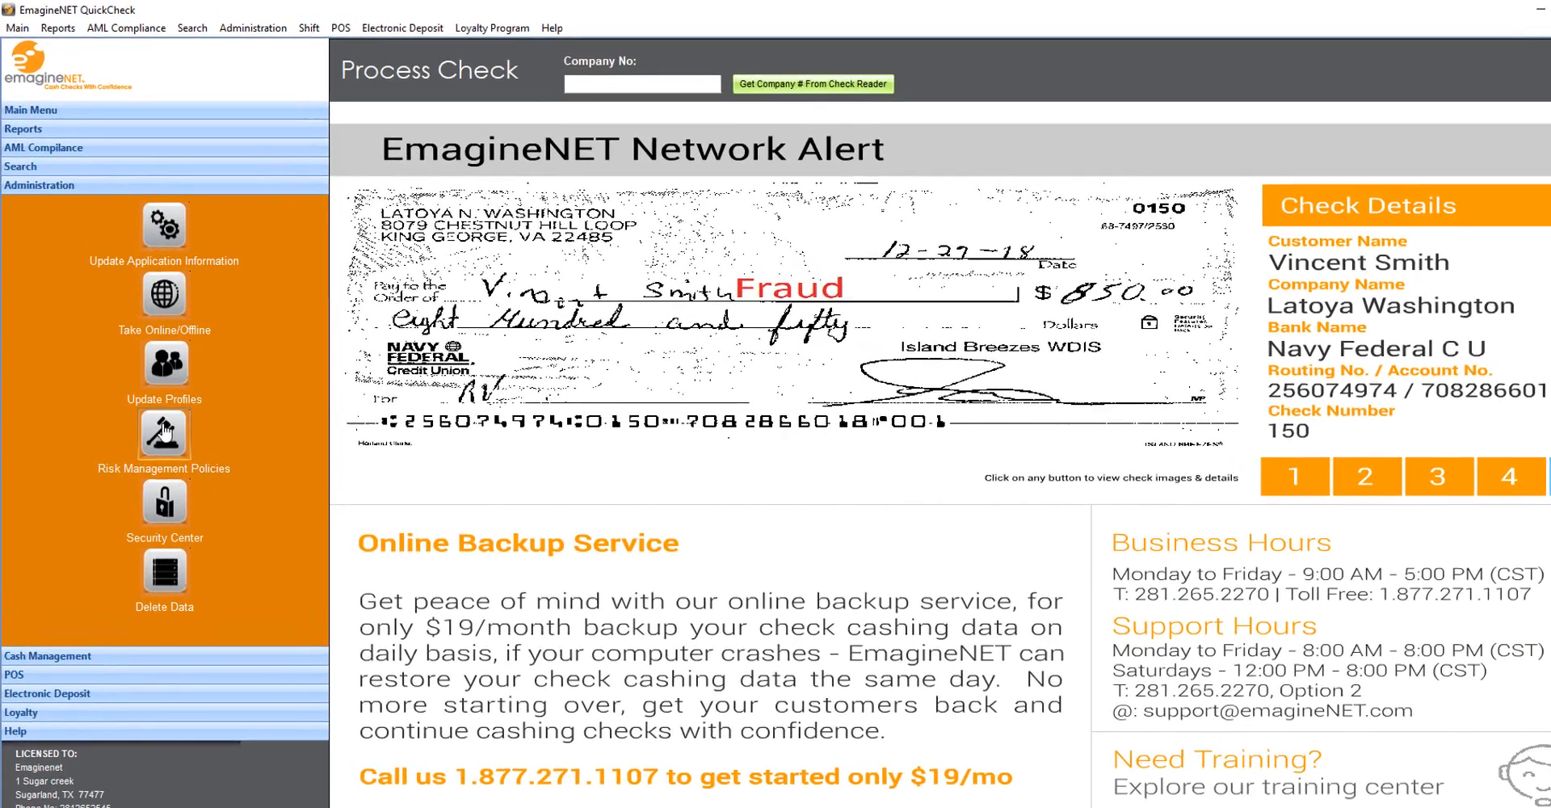
Look over the delimiting and warning risk management policies, then begin processing a check
{"action": "left_click", "coordinate": [164, 431]}
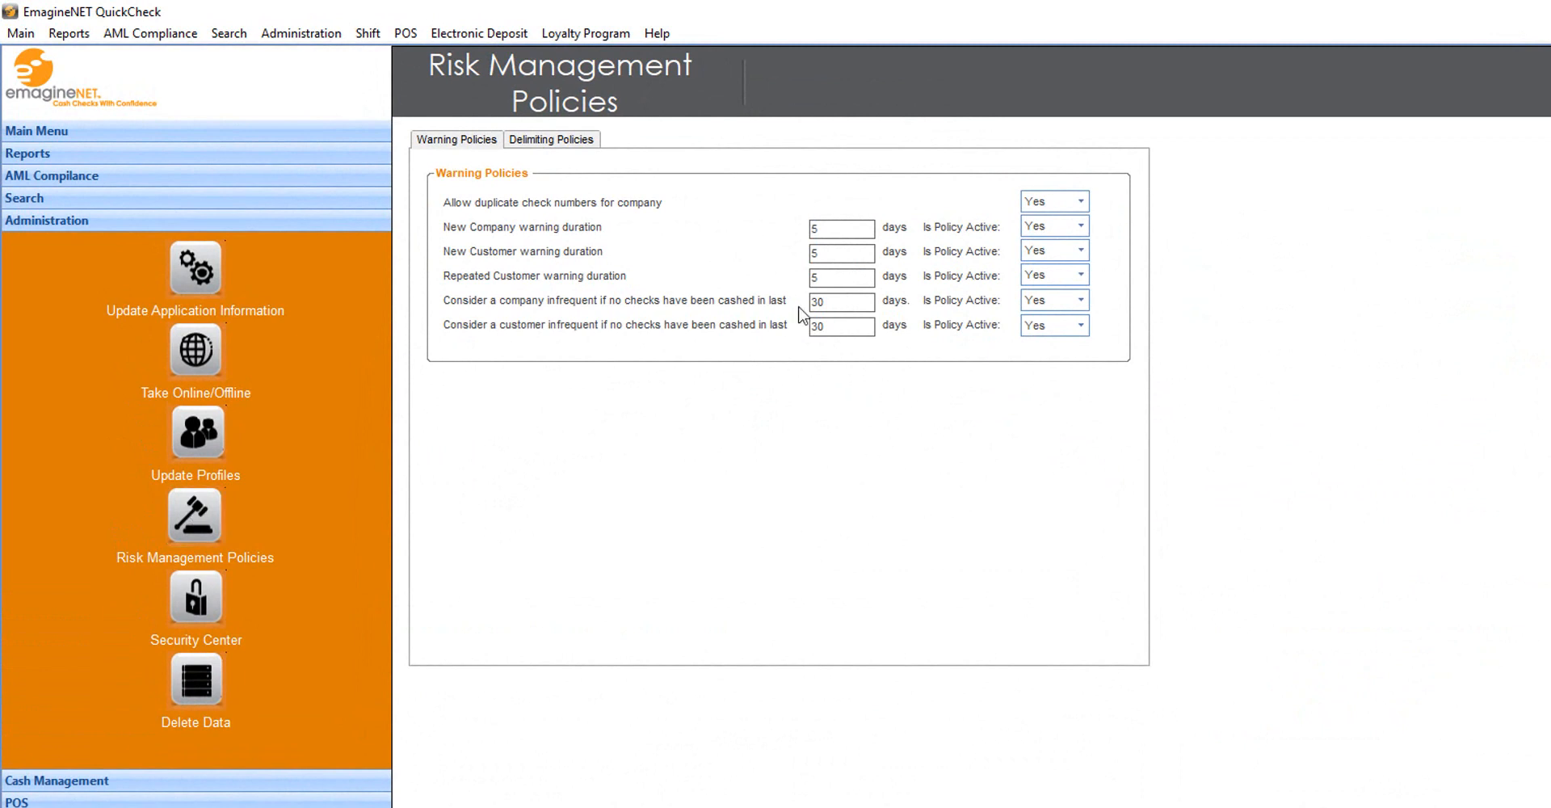
{"action": "left_click", "coordinate": [534, 142]}
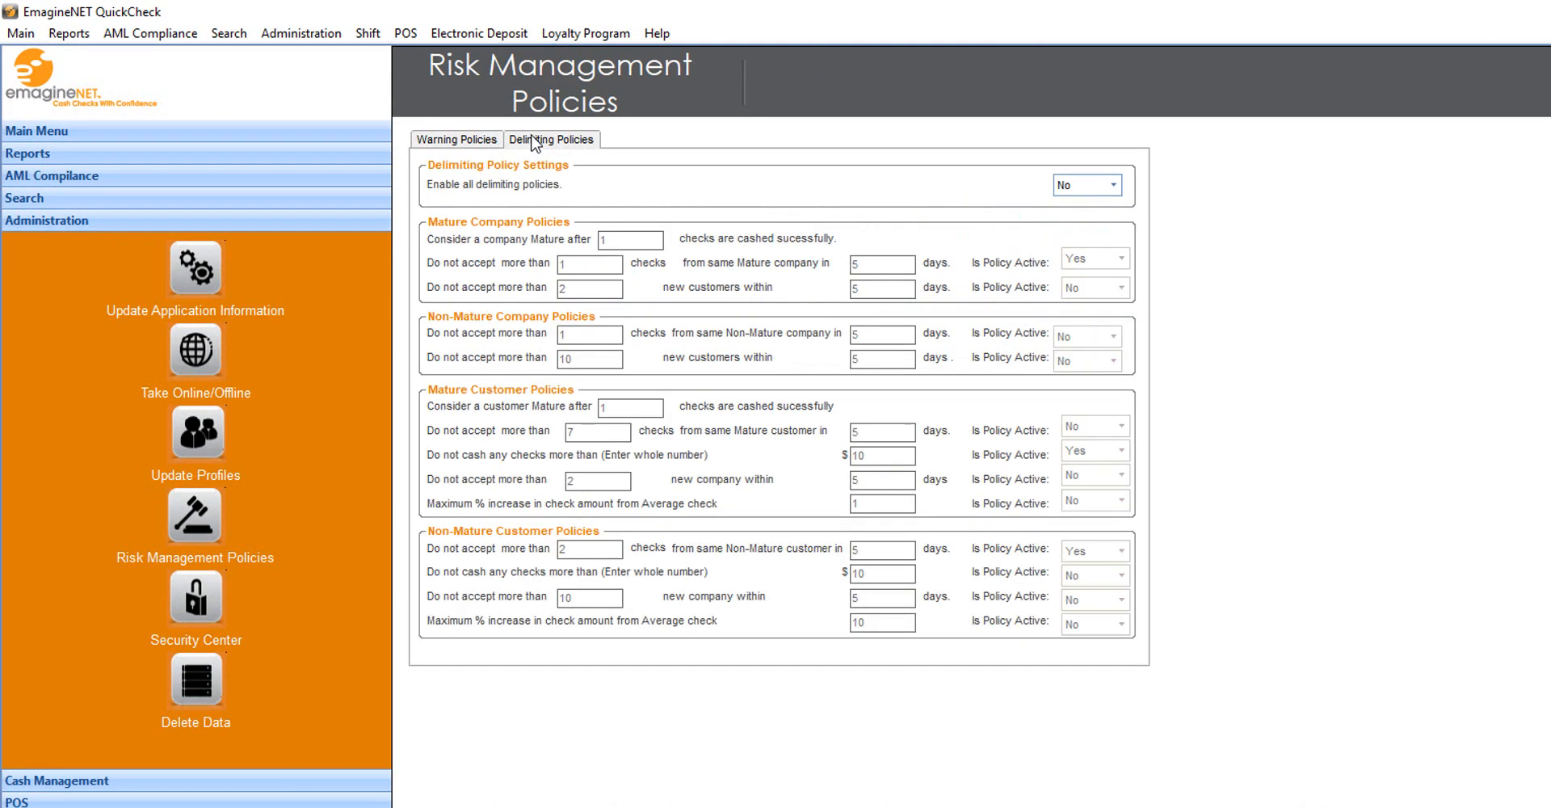
{"action": "left_click", "coordinate": [476, 142]}
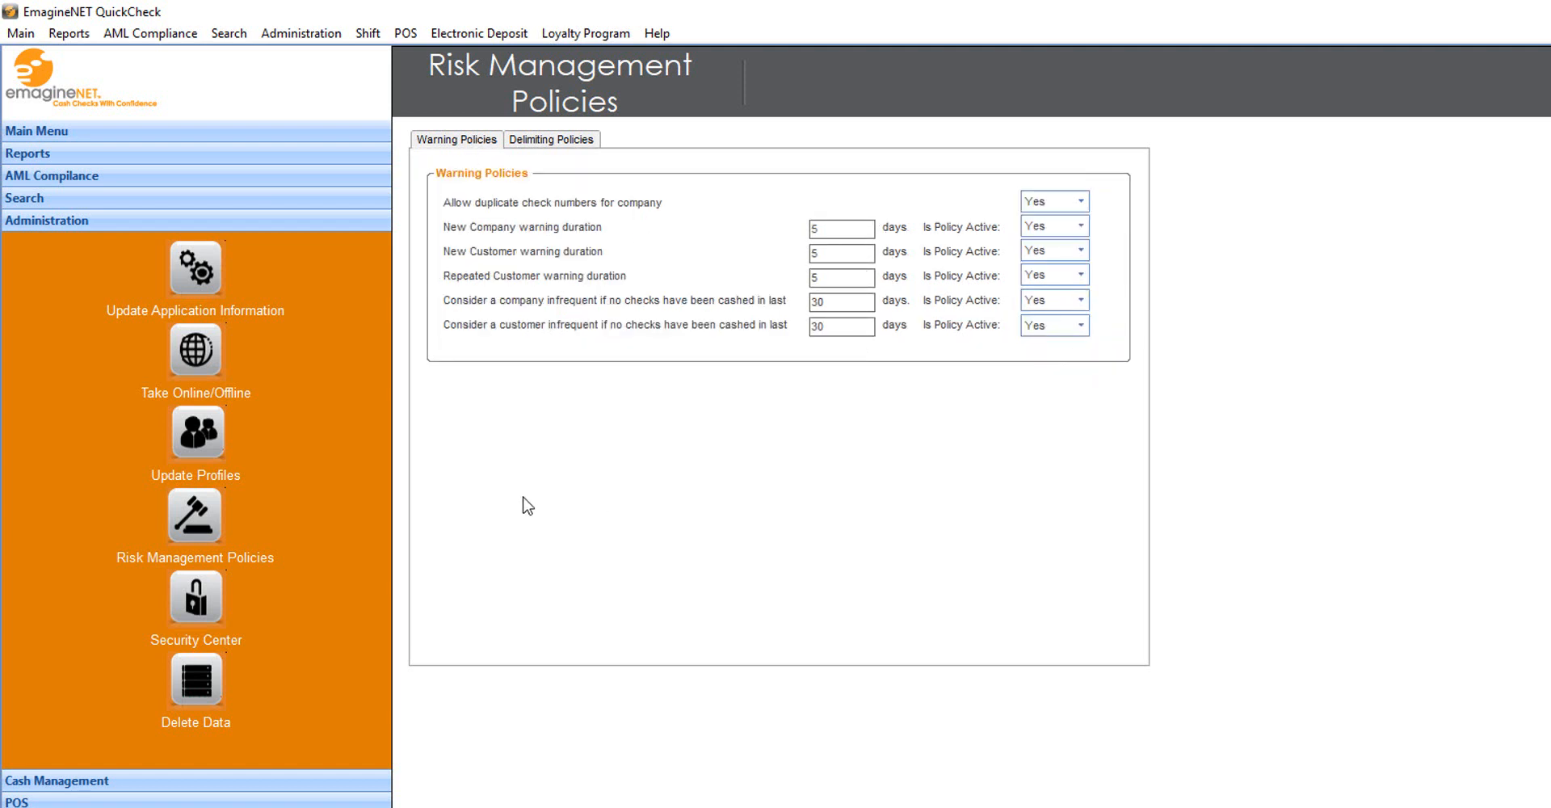
{"action": "left_click", "coordinate": [247, 134]}
{"action": "left_click", "coordinate": [206, 184]}
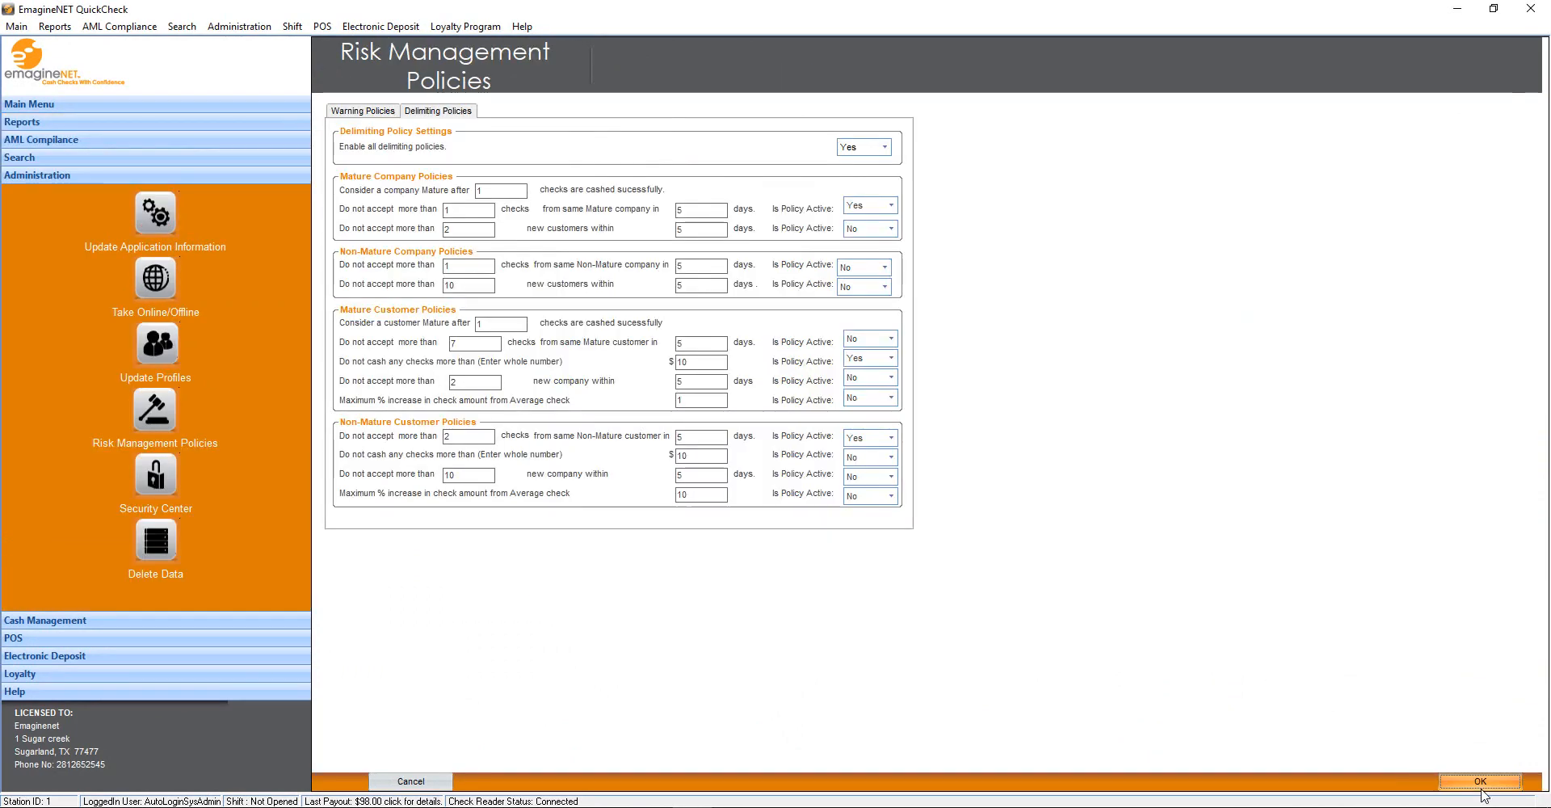
Save the risk management policies and cancel the unfinished check transaction
{"action": "left_click", "coordinate": [1483, 782]}
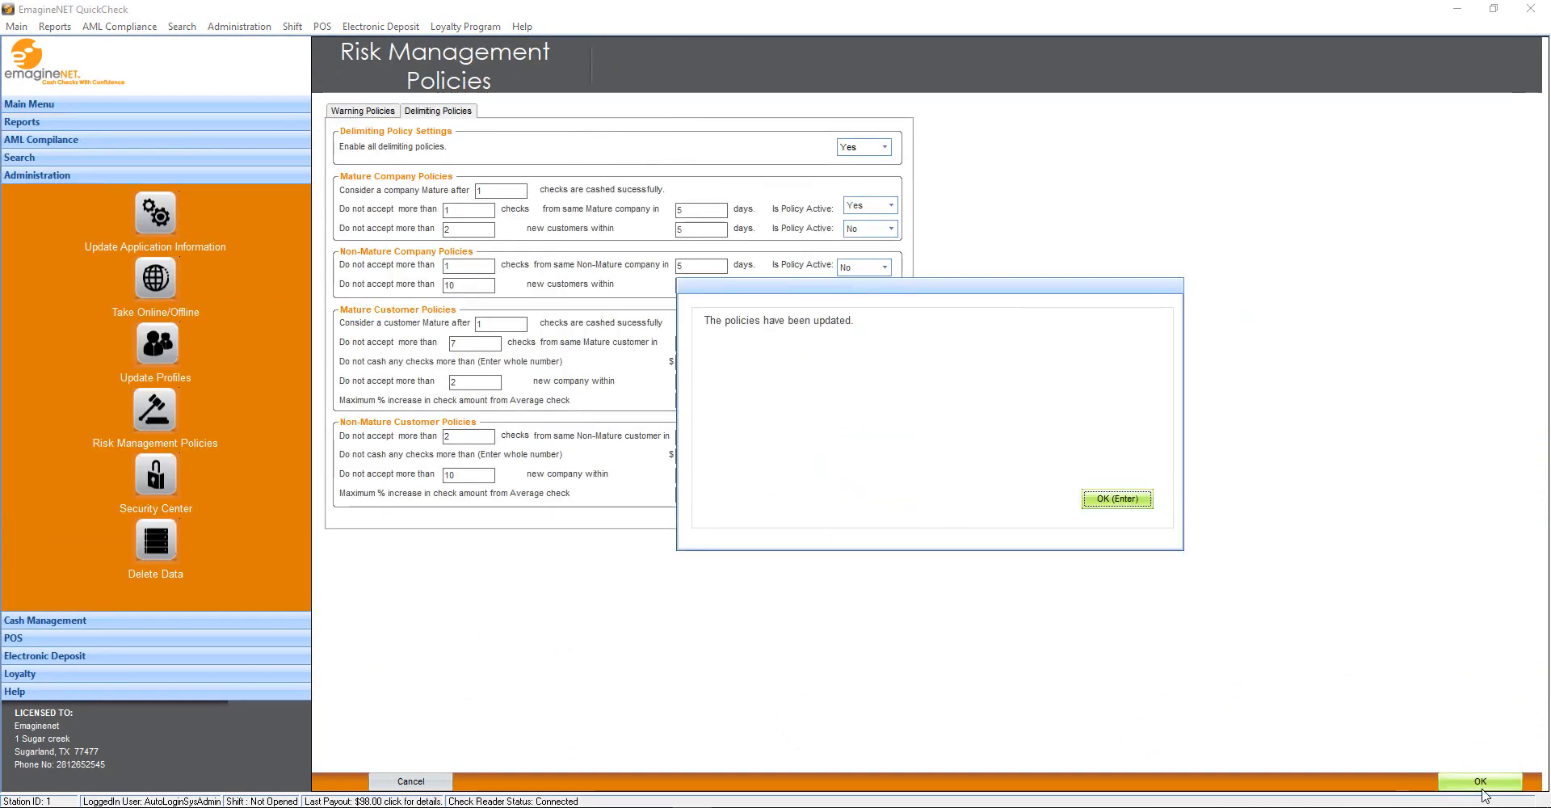
{"action": "key", "text": "Return"}
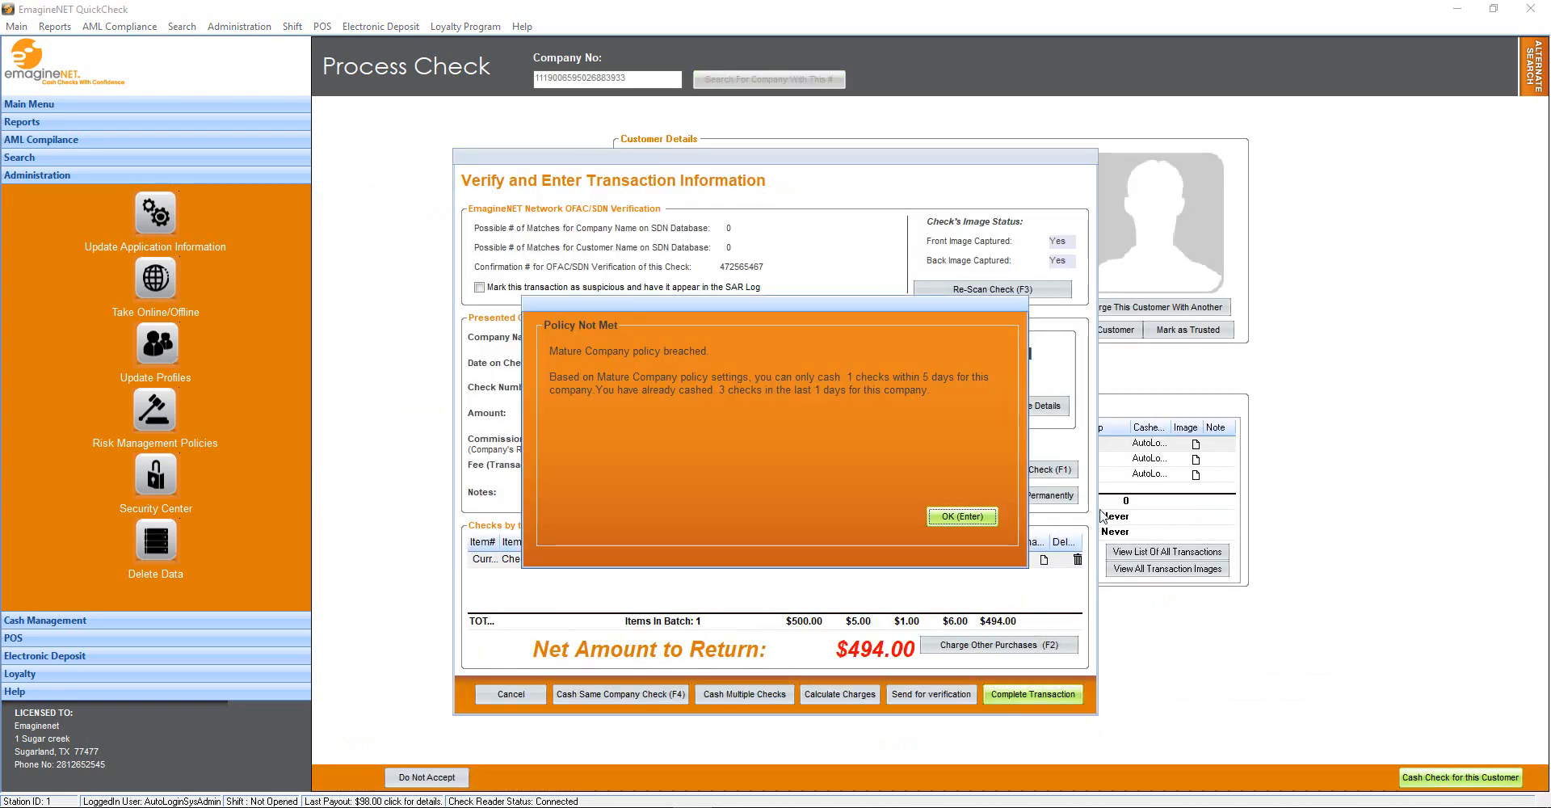
{"action": "left_click", "coordinate": [987, 521]}
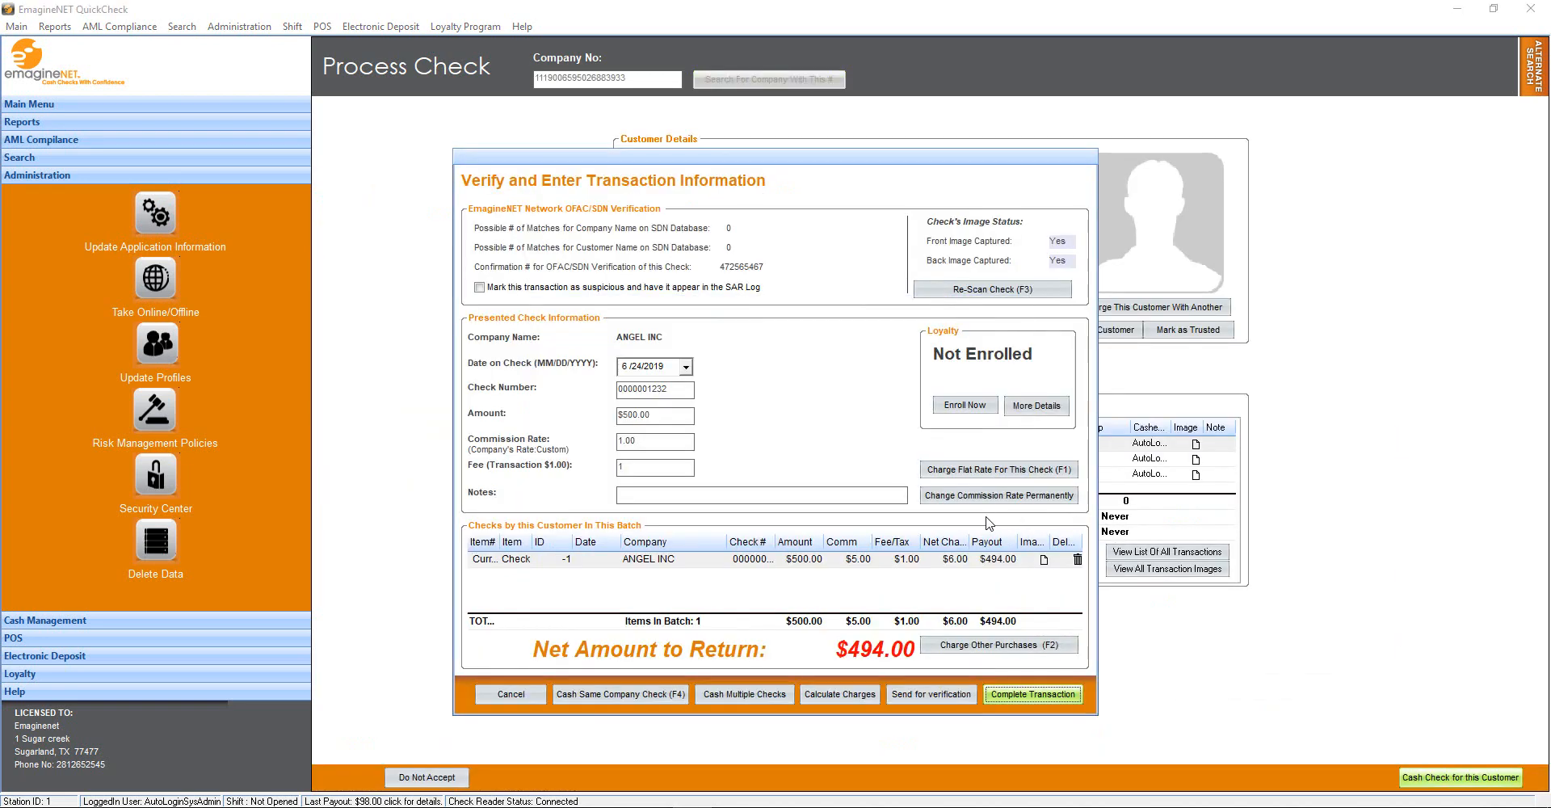
{"action": "left_click", "coordinate": [517, 696]}
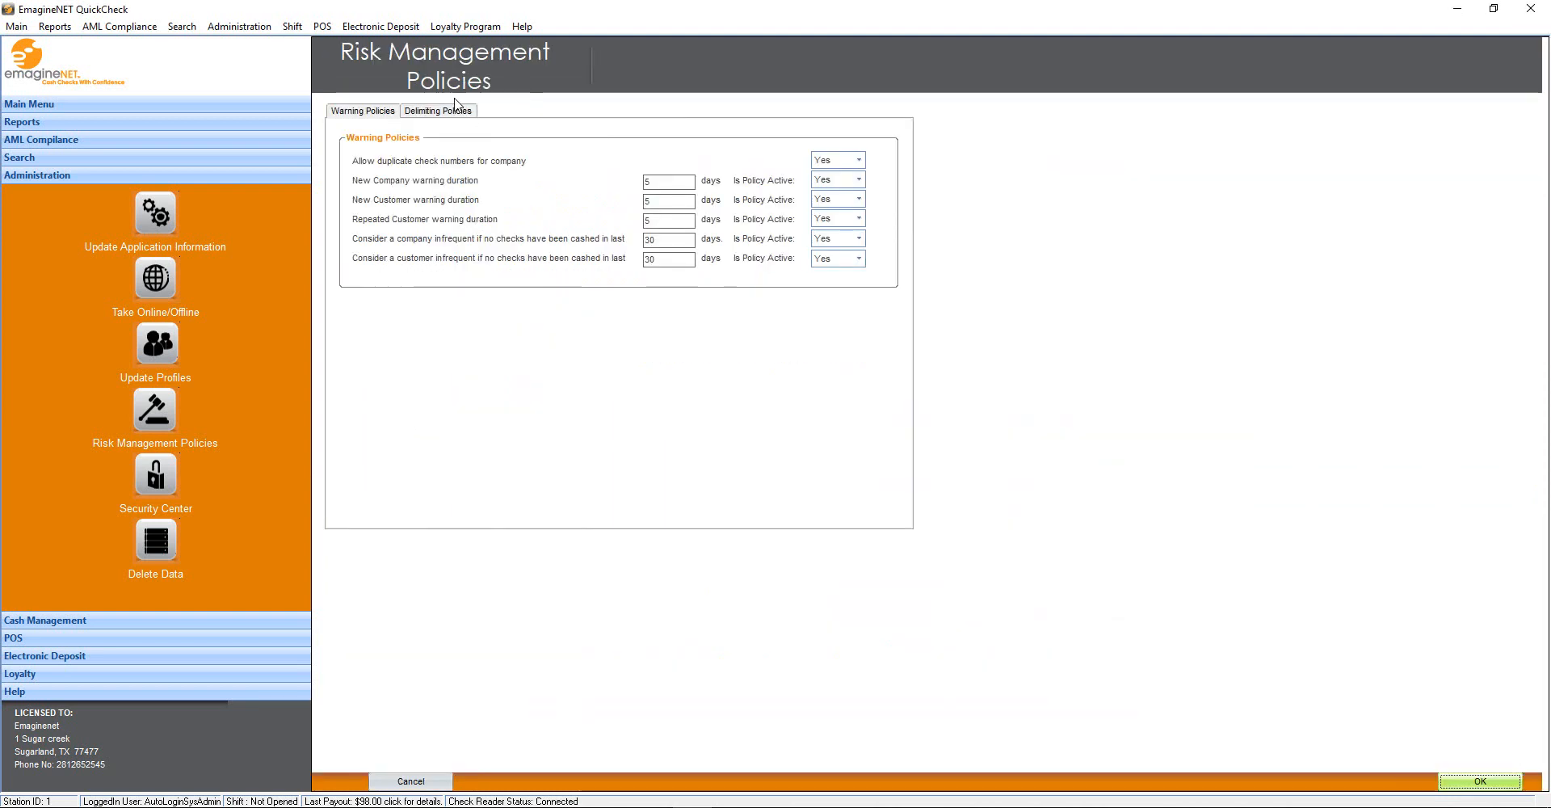
Set Enable all delimiting policies to No and save the risk policies
{"action": "left_click", "coordinate": [452, 111]}
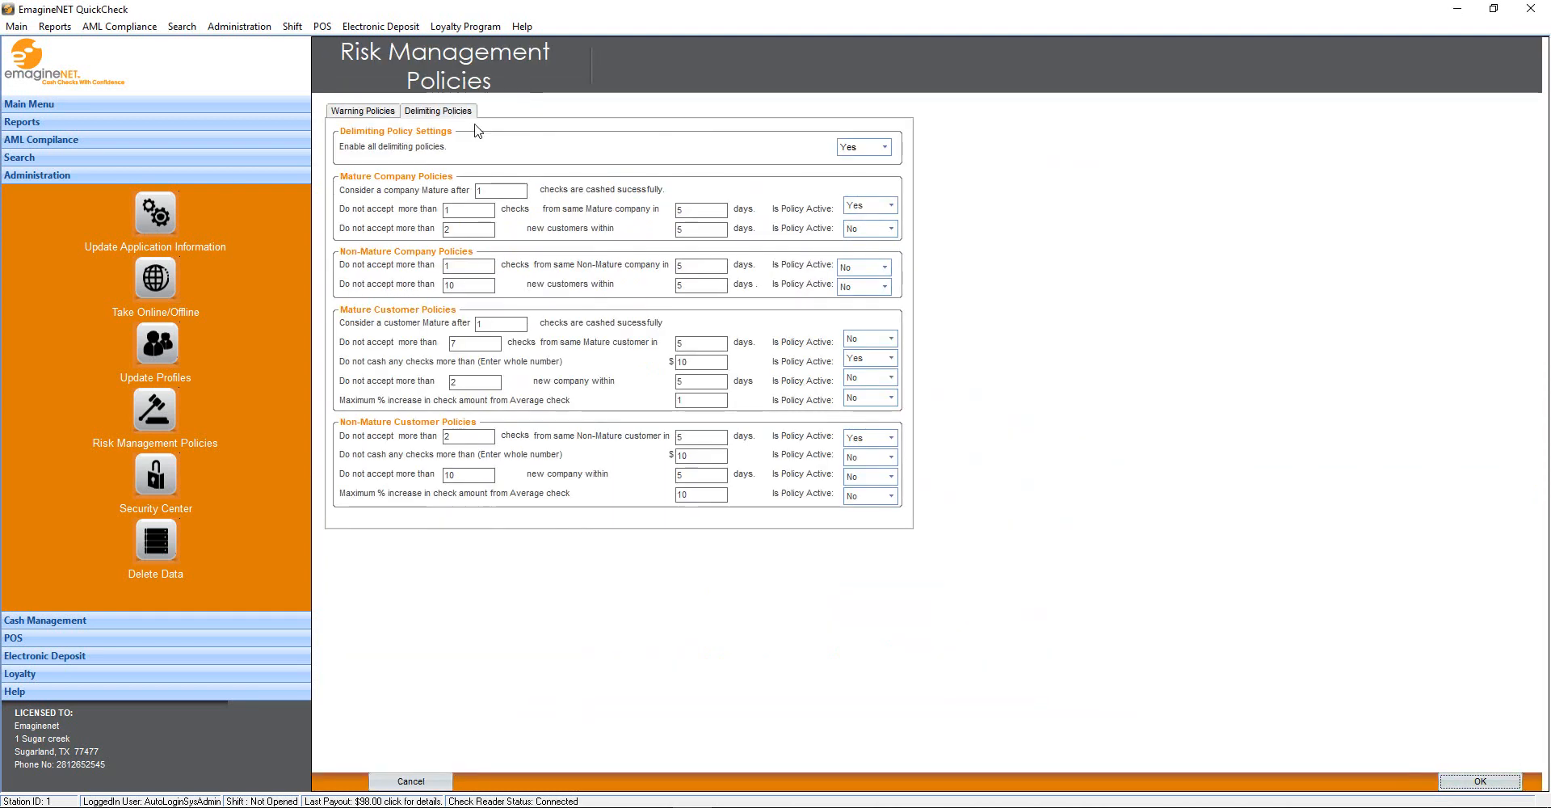
{"action": "left_click", "coordinate": [882, 147]}
{"action": "left_click", "coordinate": [852, 168]}
{"action": "left_click", "coordinate": [1480, 781]}
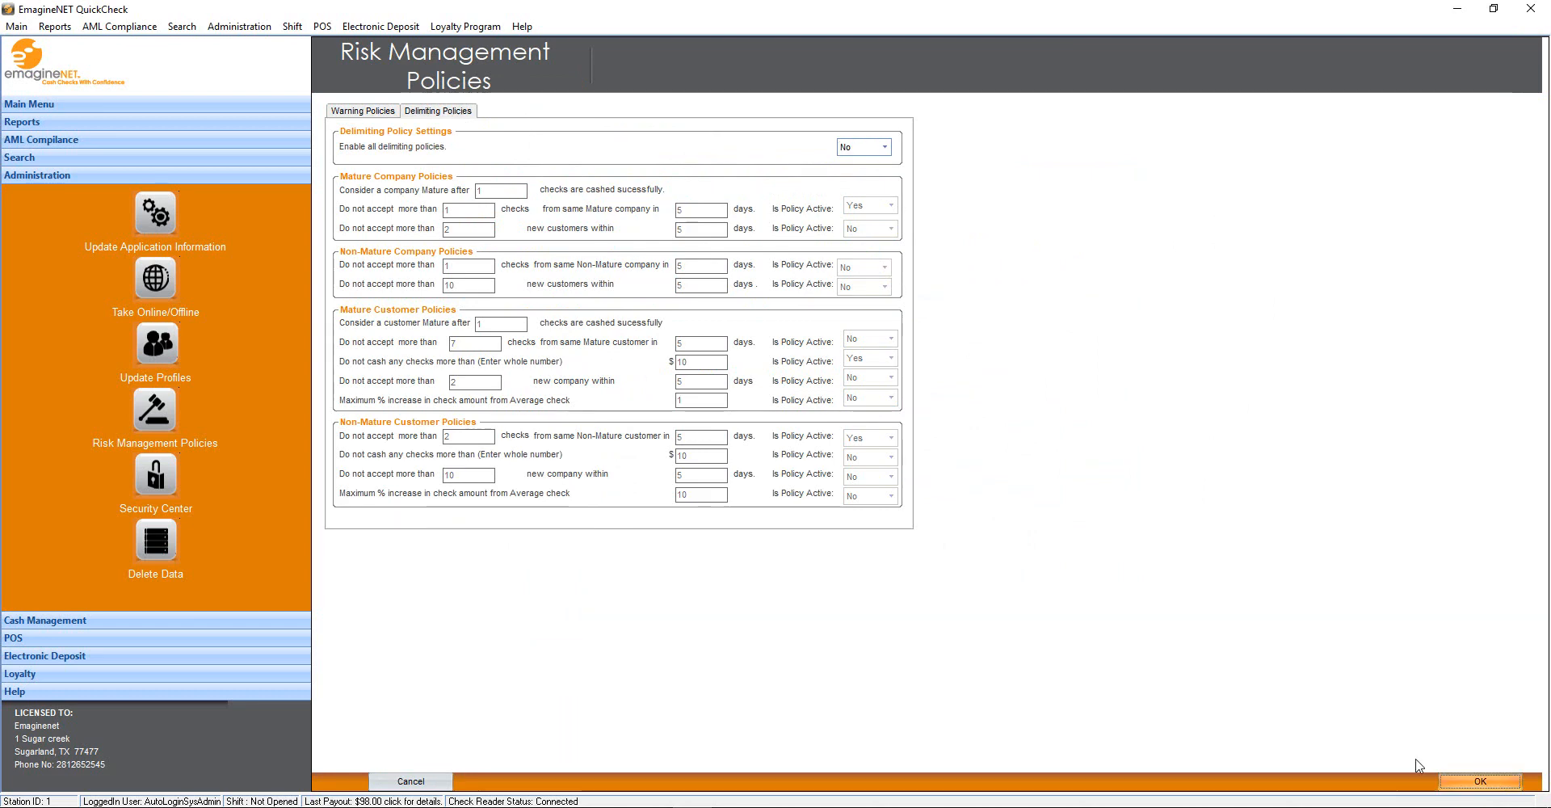
{"action": "left_click", "coordinate": [1114, 501]}
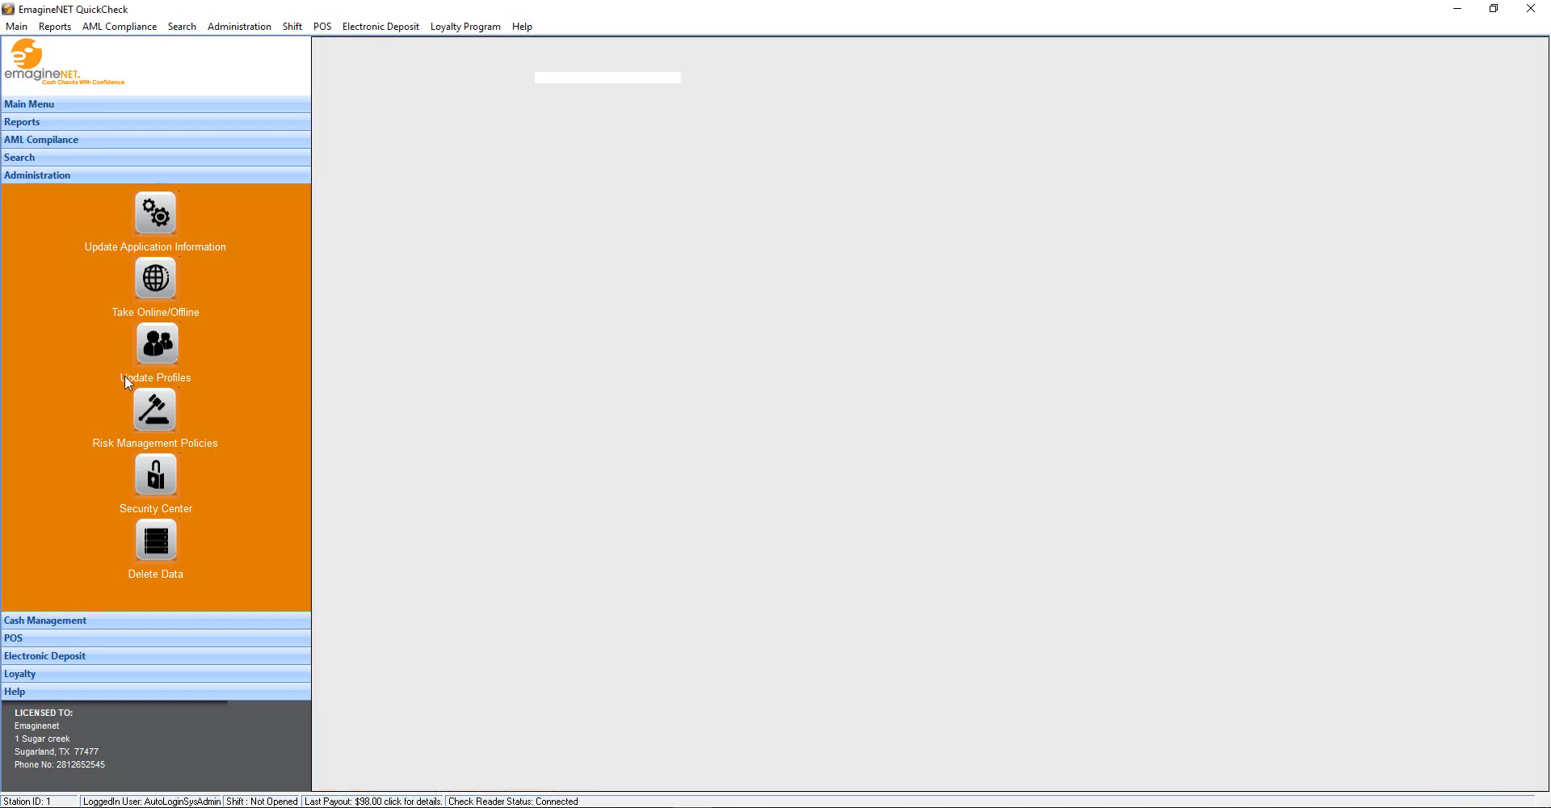
Verify the delimiting policies stayed off and bring up the Security Center
{"action": "left_click", "coordinate": [154, 410]}
{"action": "left_click", "coordinate": [464, 113]}
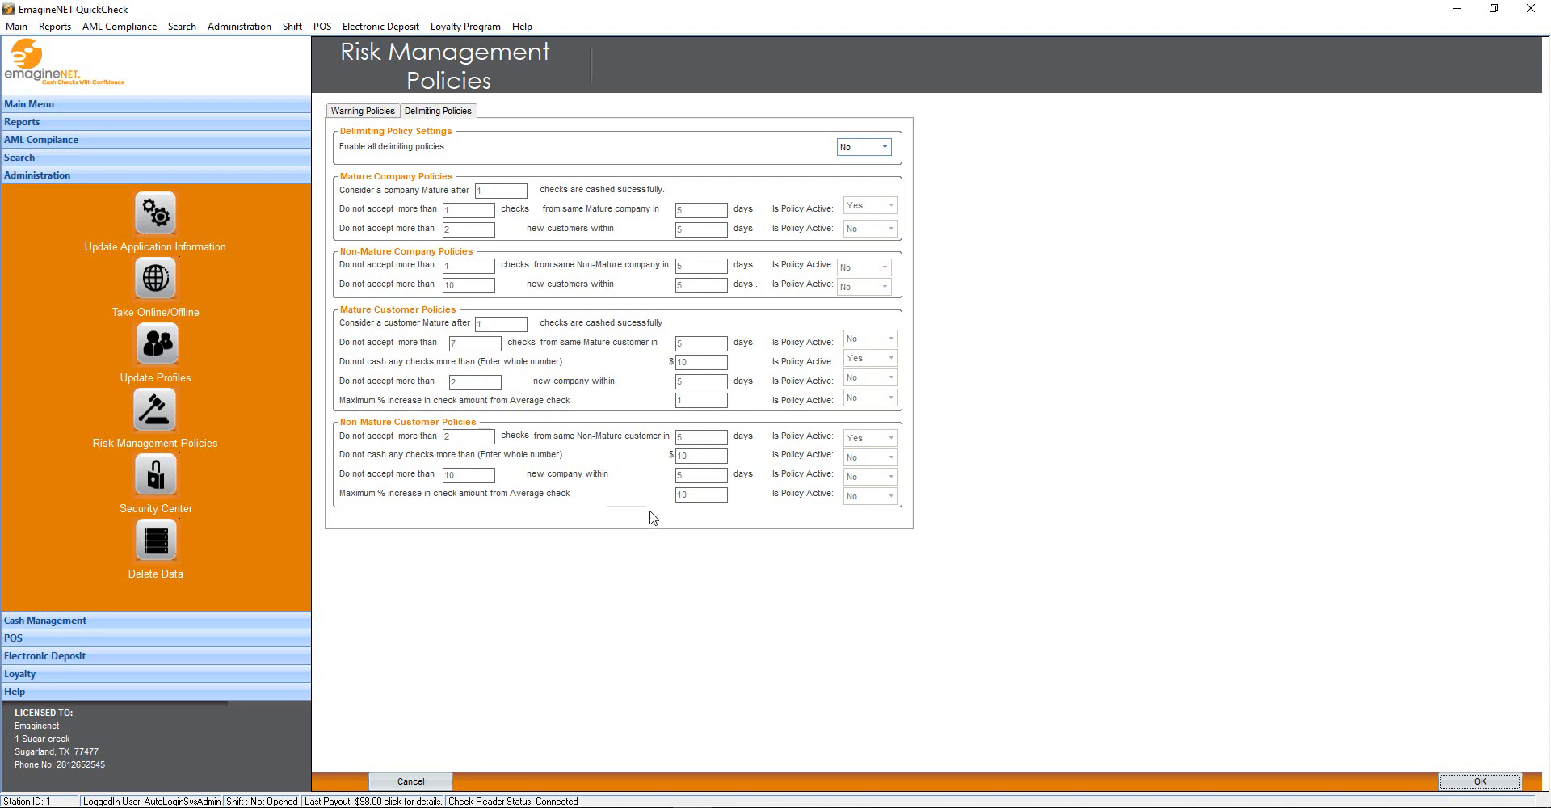
{"action": "left_click", "coordinate": [157, 478]}
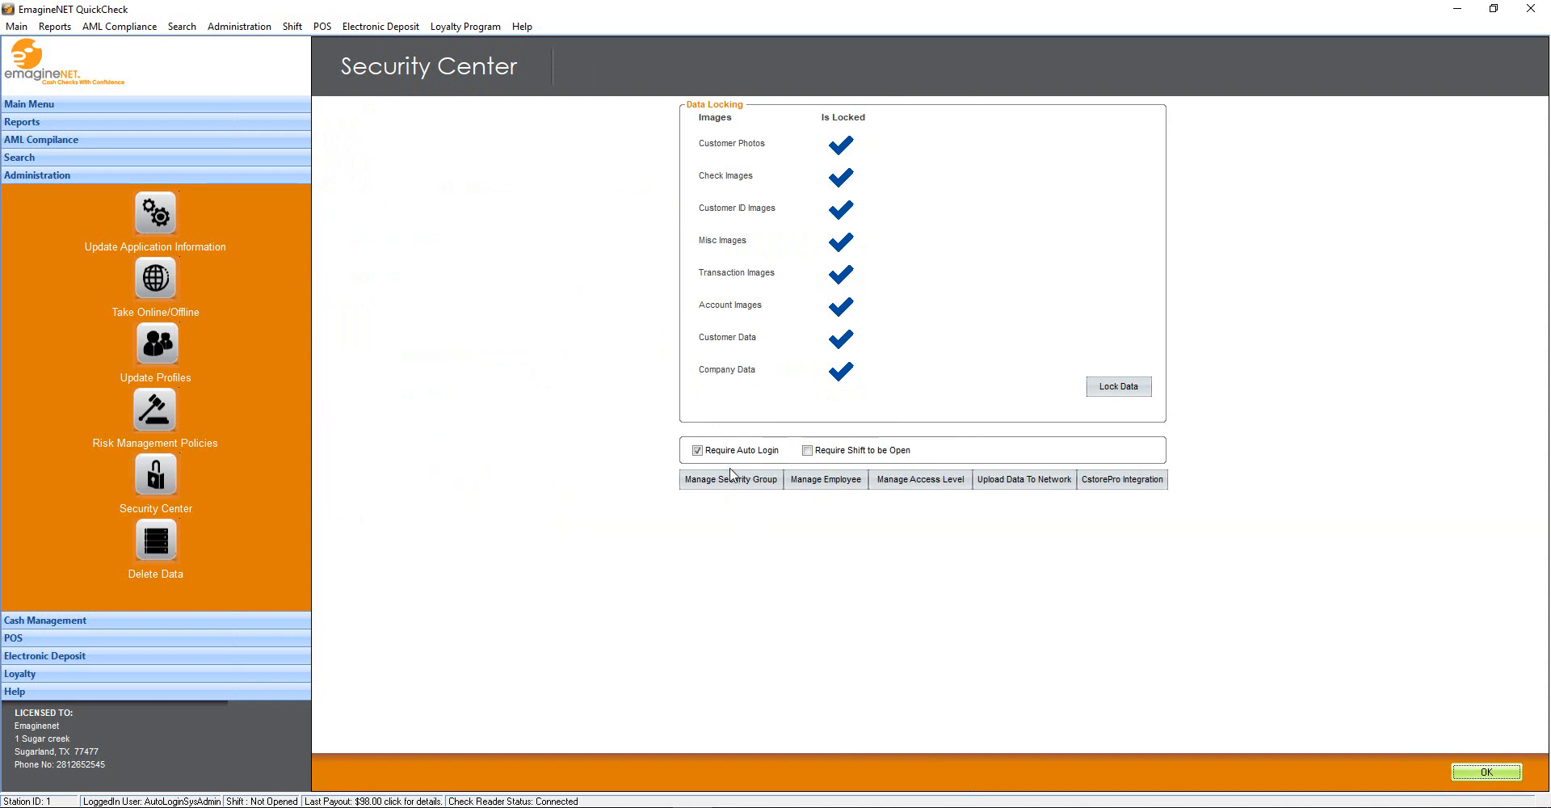
Lock all stored images and data, and view security groups without changing them
{"action": "left_click", "coordinate": [1139, 388]}
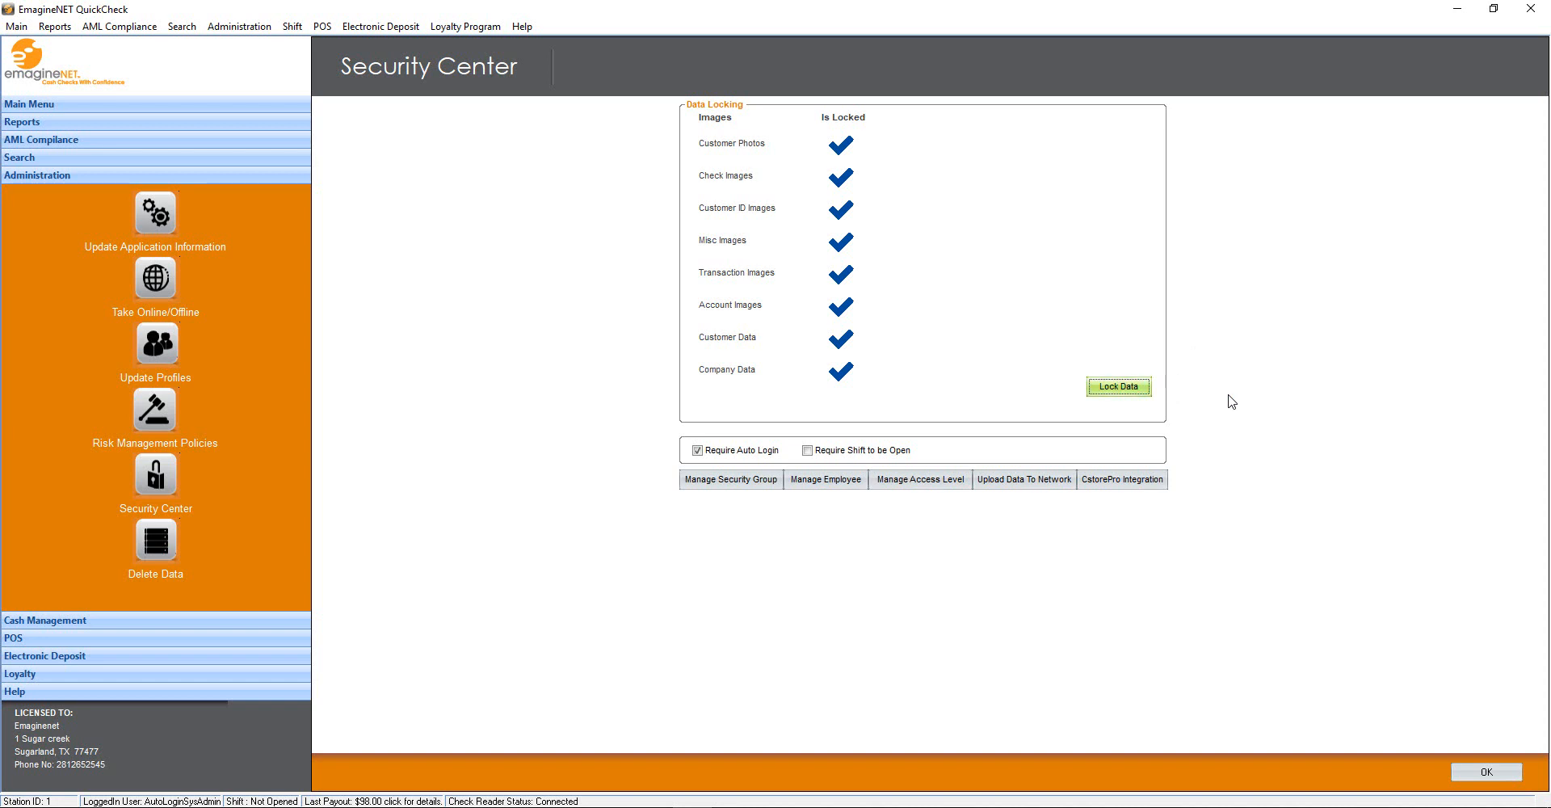
{"action": "left_click", "coordinate": [762, 480]}
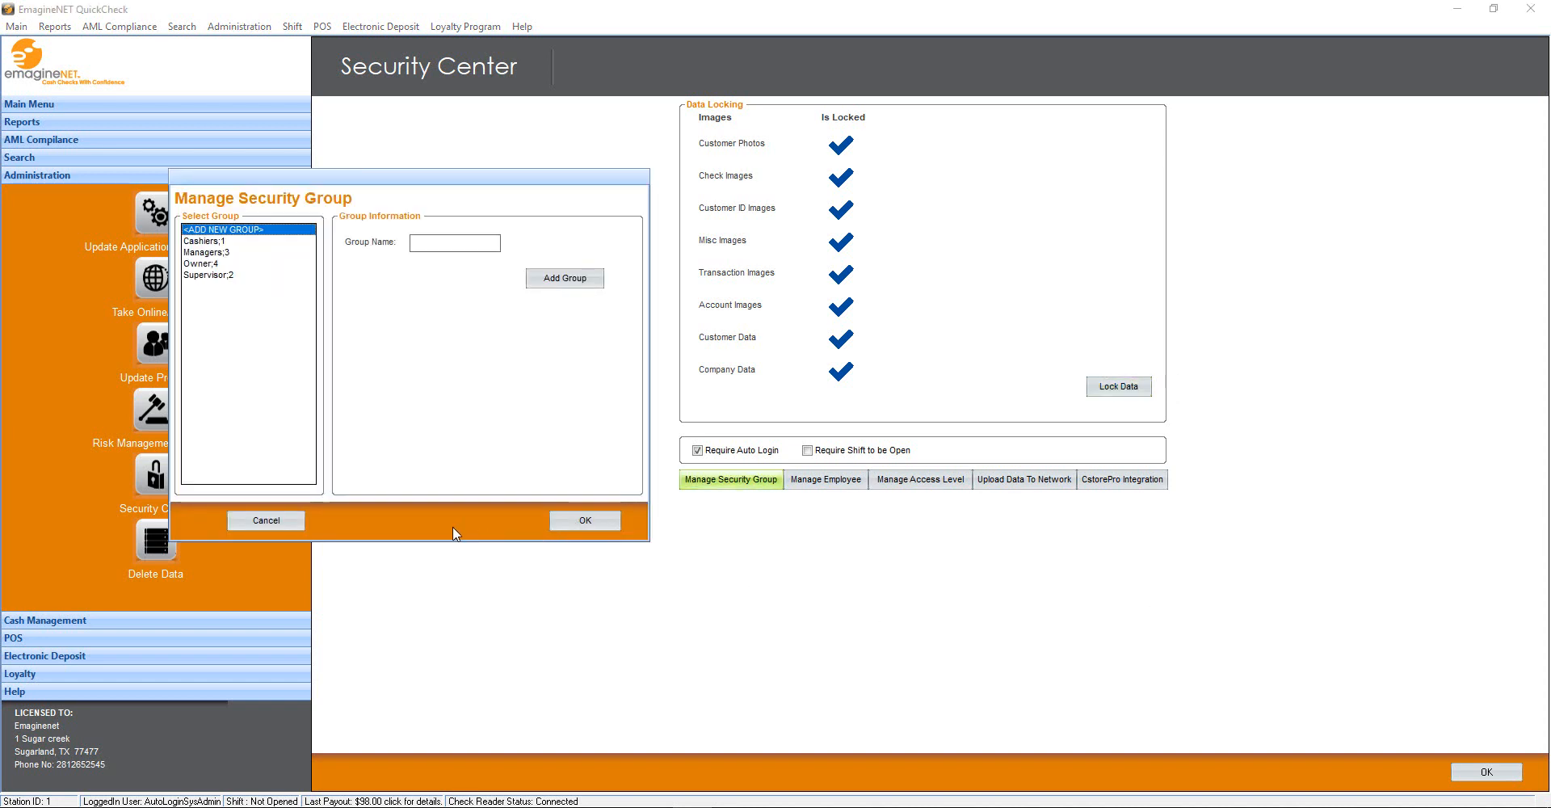
{"action": "left_click", "coordinate": [233, 520]}
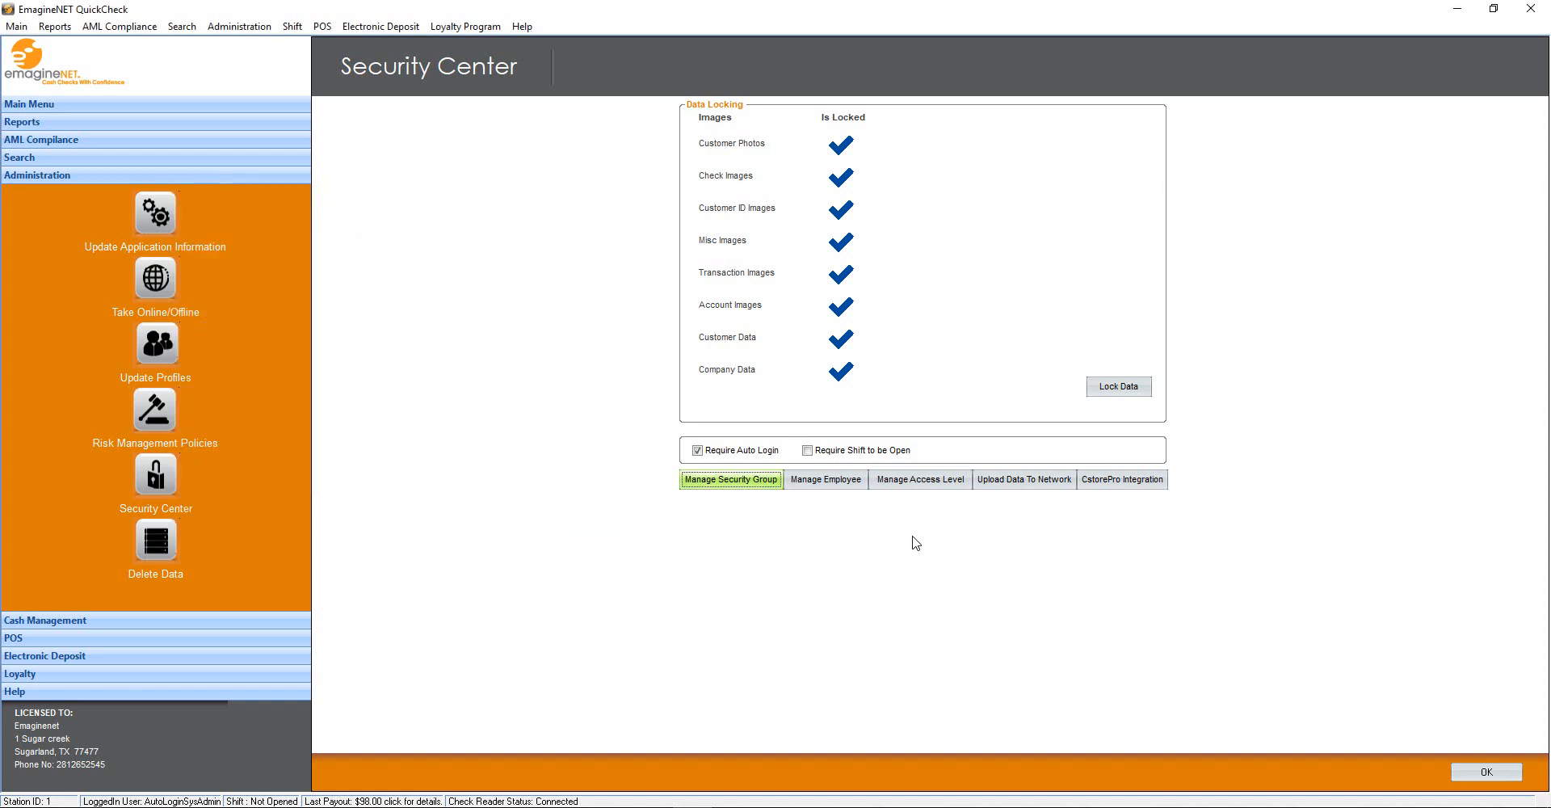
Review an existing employee's details in Manage Employee
{"action": "left_click", "coordinate": [852, 483]}
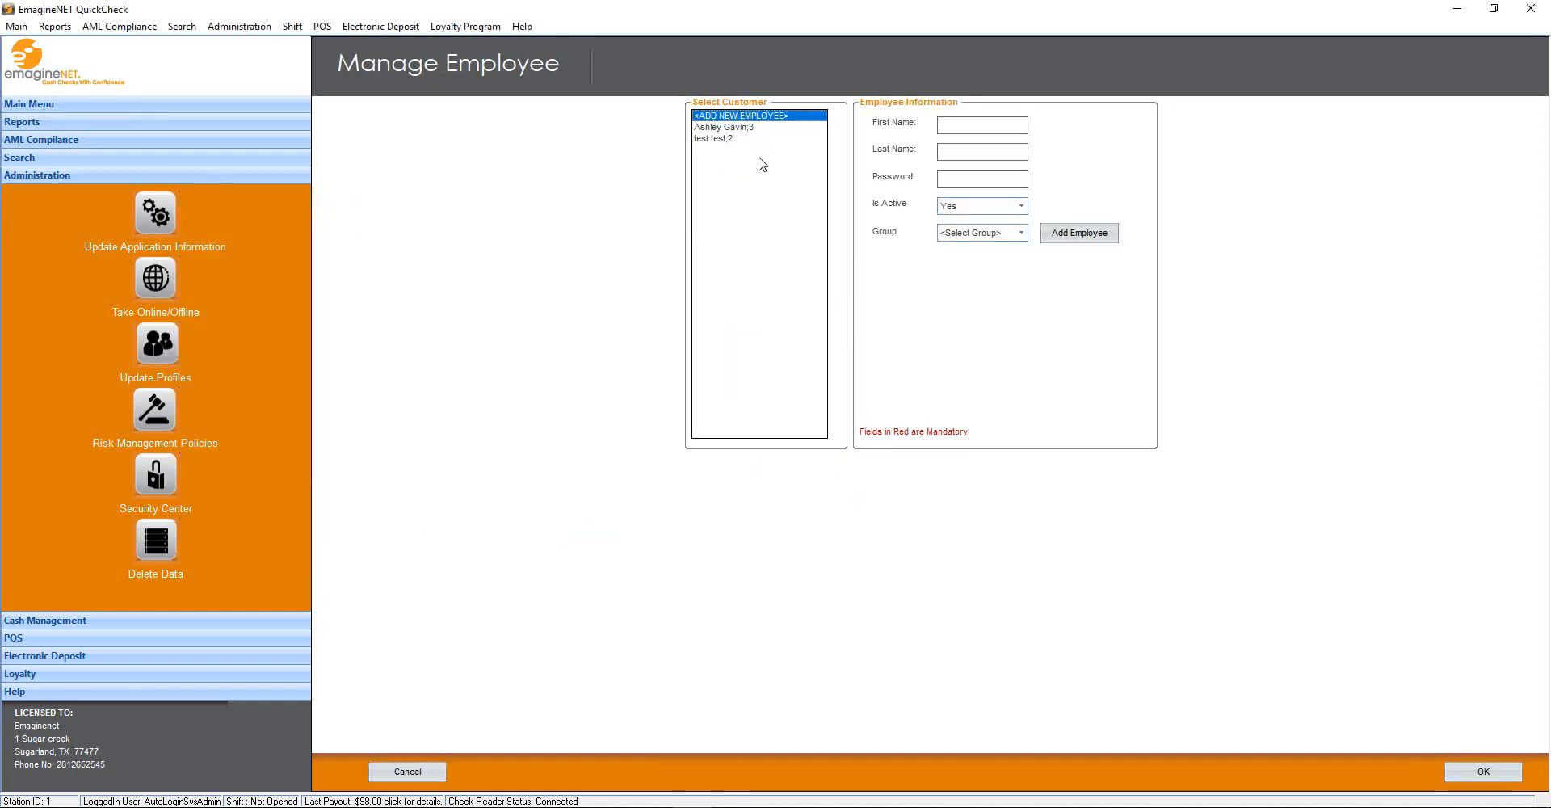
{"action": "left_click", "coordinate": [751, 129]}
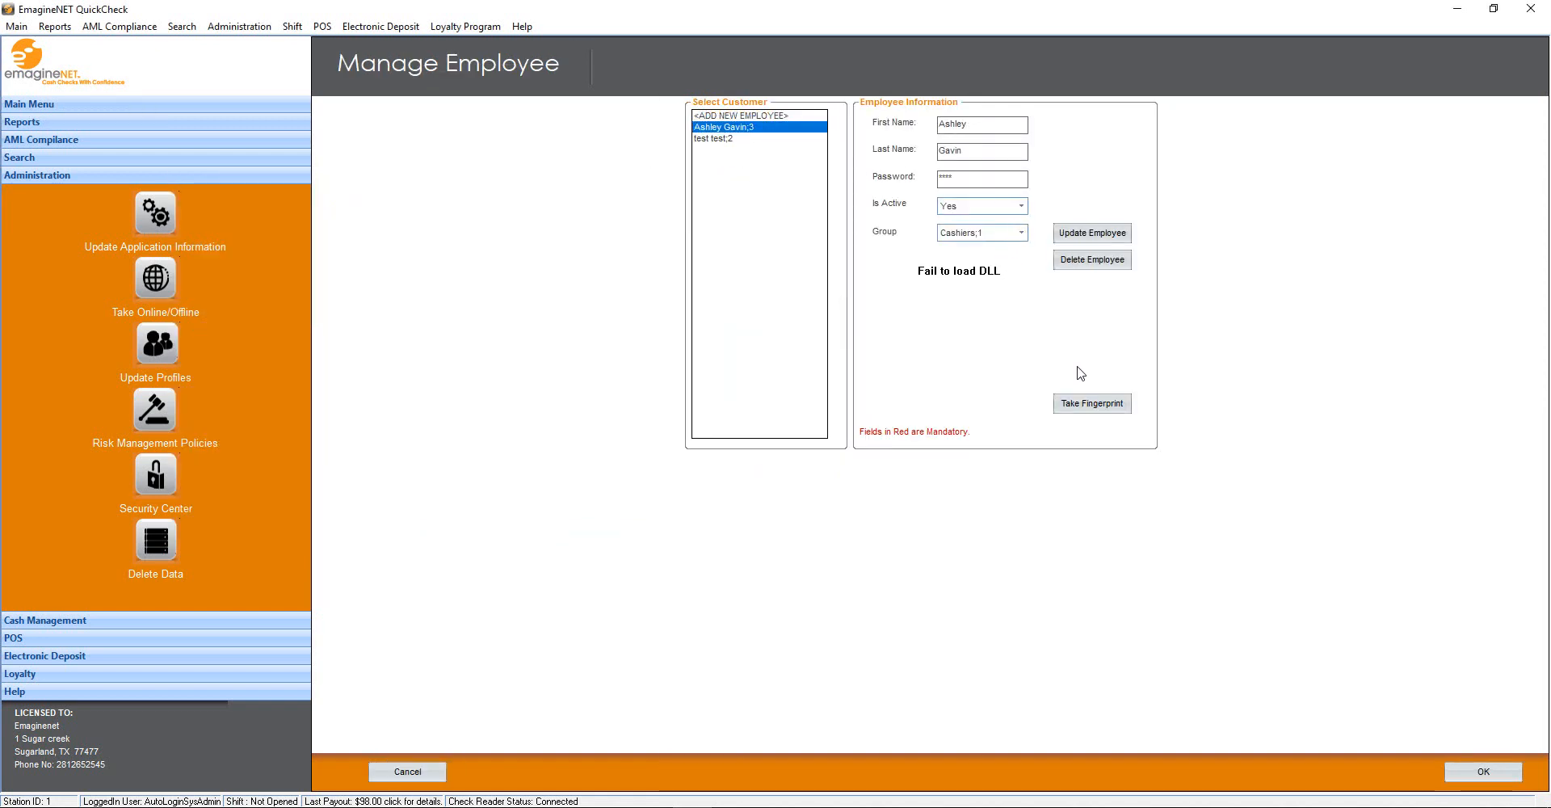
{"action": "left_click", "coordinate": [1502, 774]}
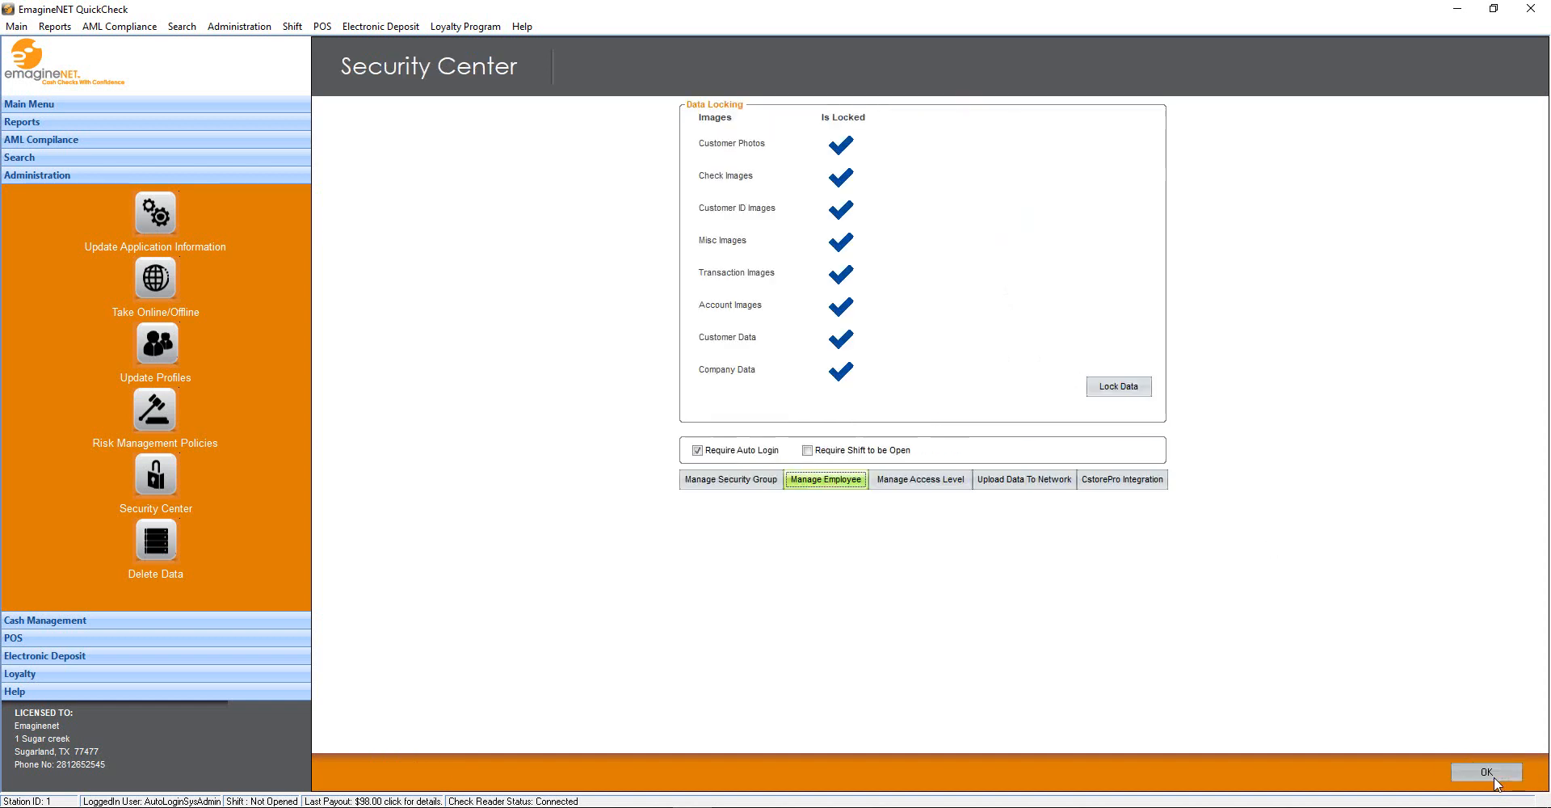
{"action": "left_click", "coordinate": [149, 546]}
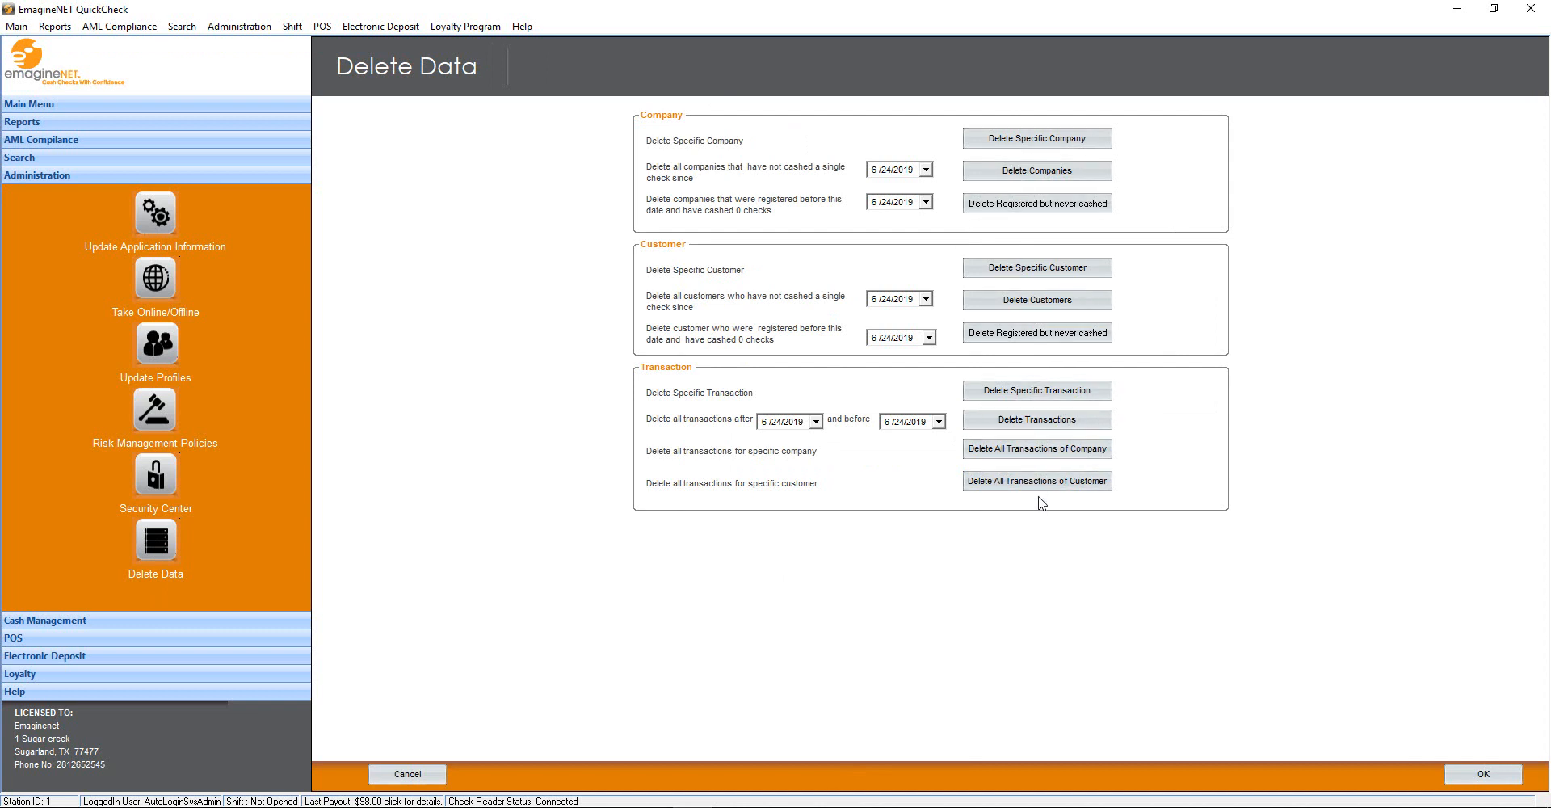
Search for and delete a specific check transaction
{"action": "left_click", "coordinate": [1028, 391]}
{"action": "left_click", "coordinate": [942, 358]}
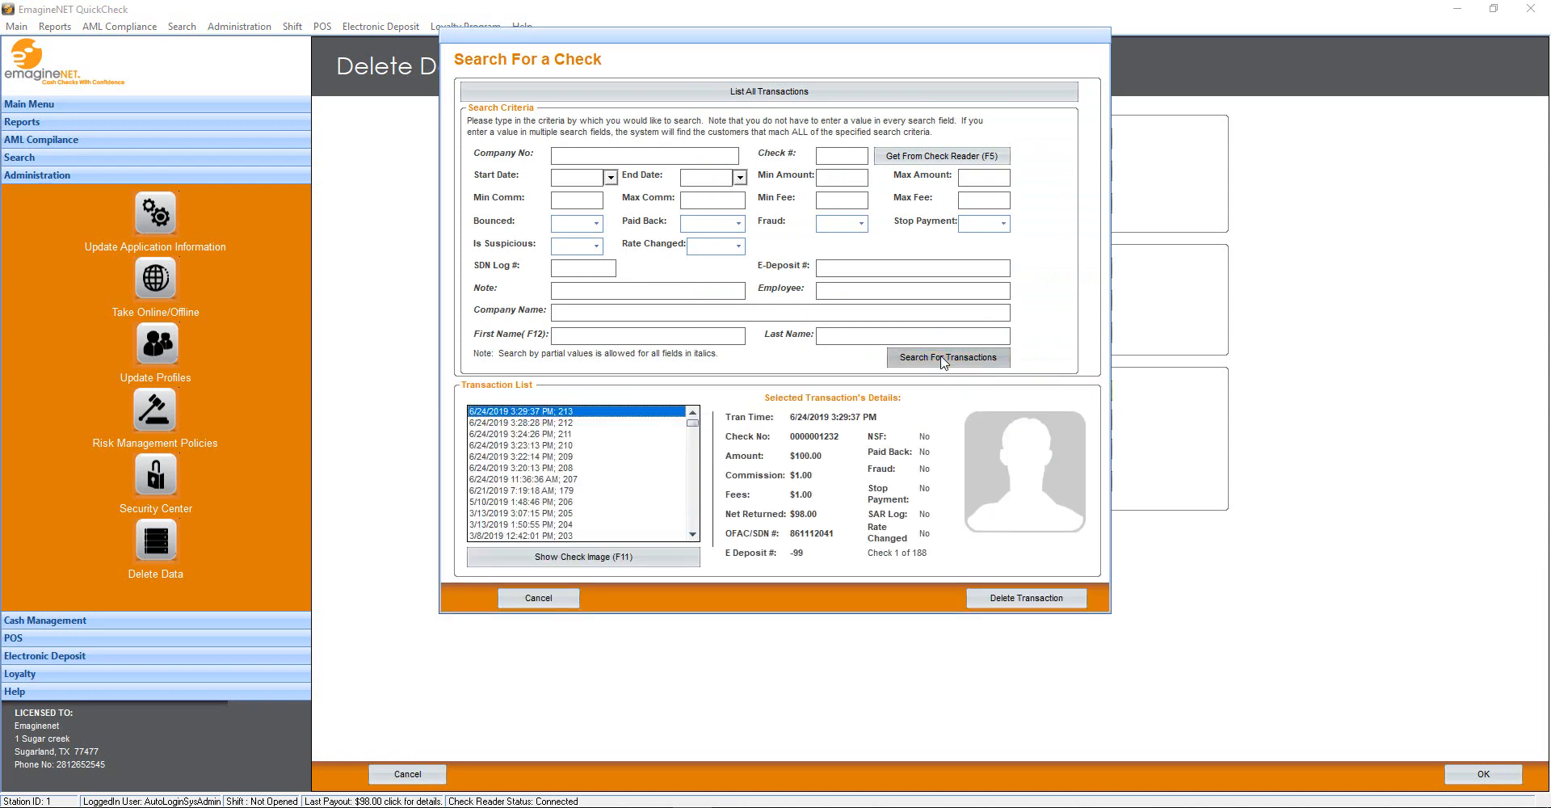
{"action": "key", "text": "Return"}
{"action": "key", "text": "Return"}
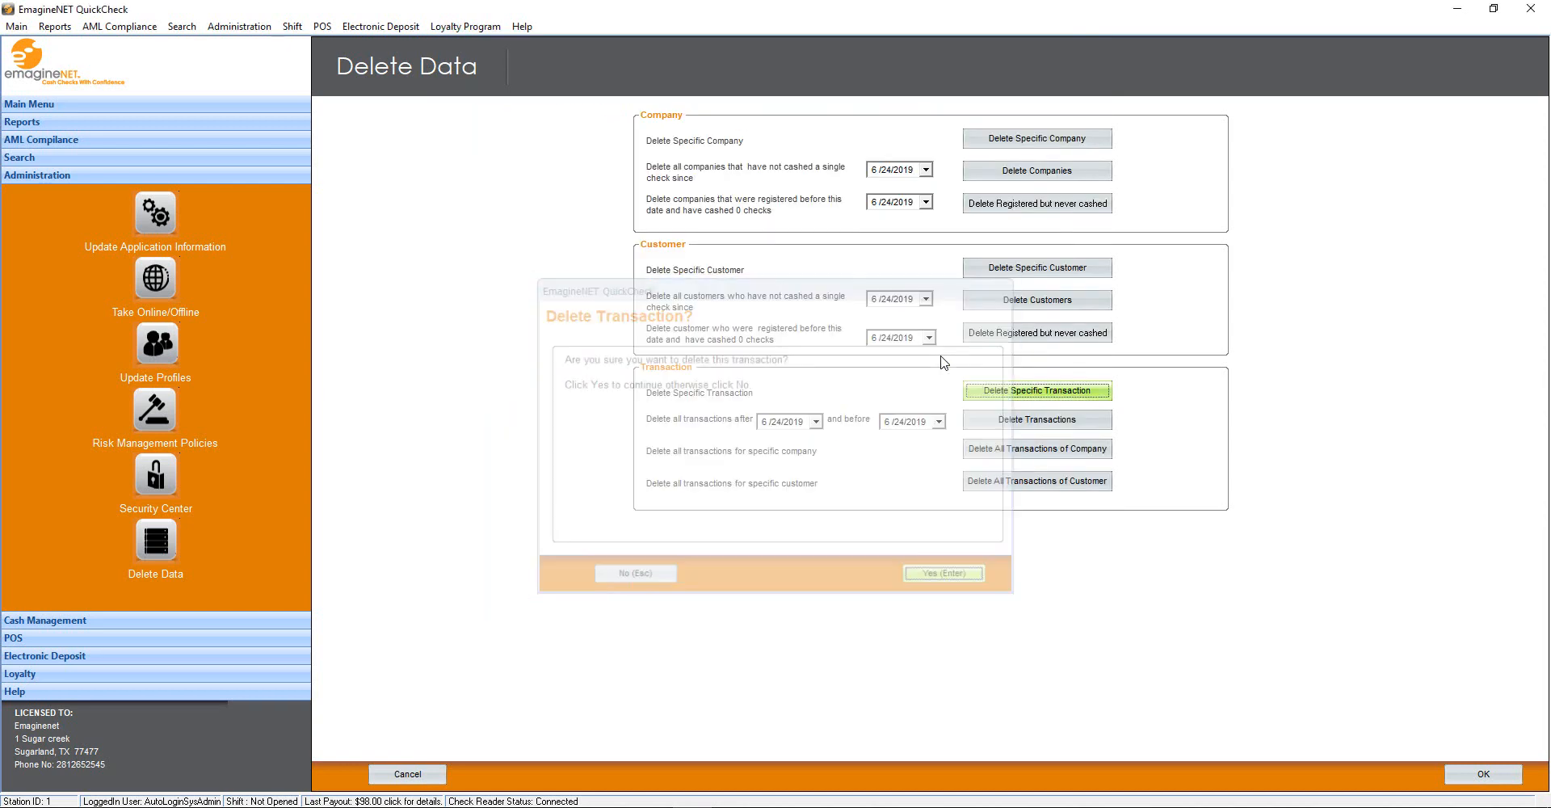
{"action": "key", "text": "Return"}
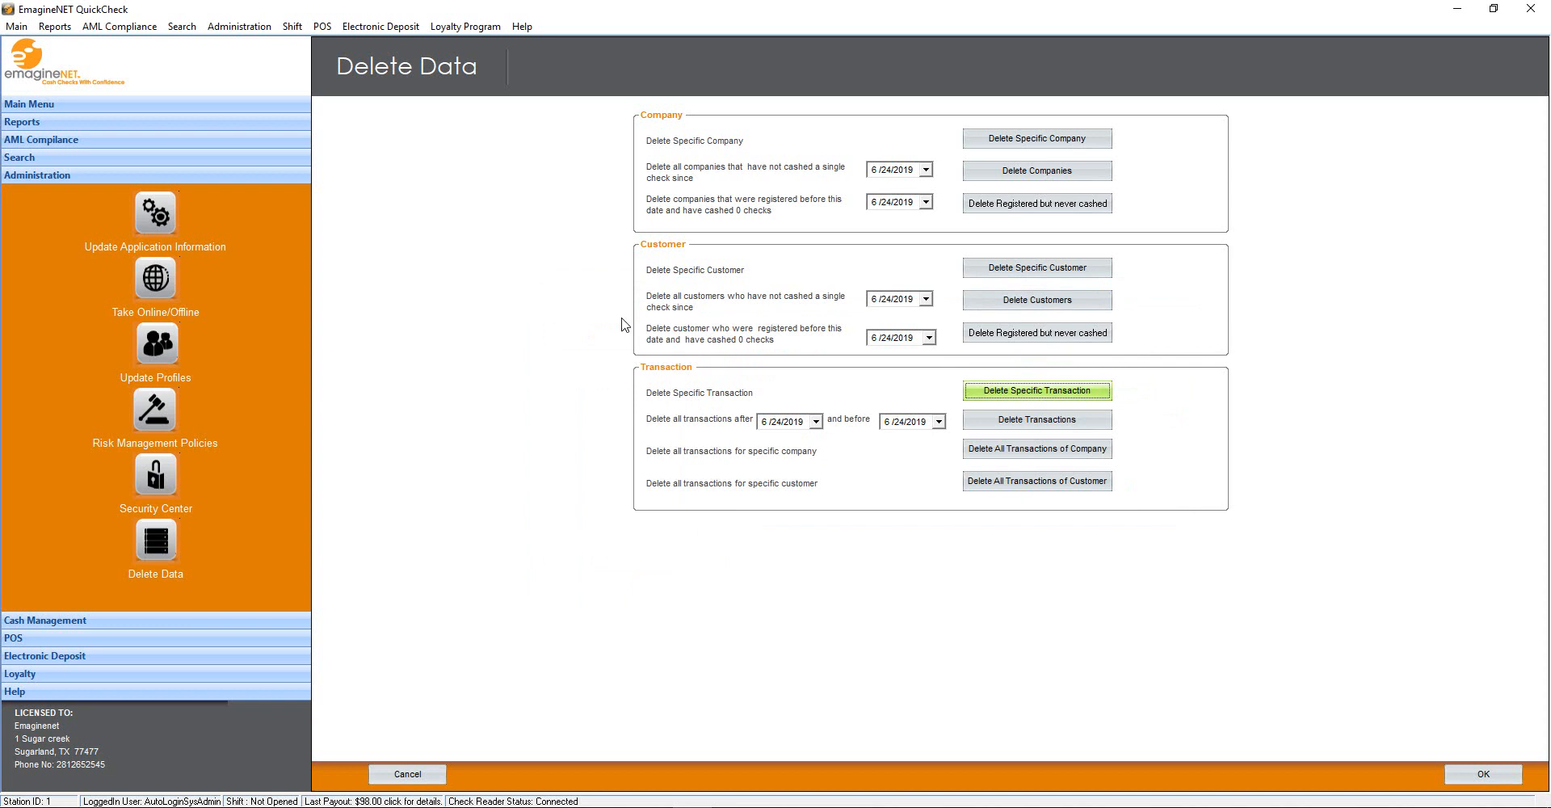
Delete the test customer's data from the store records
{"action": "left_click", "coordinate": [1045, 273]}
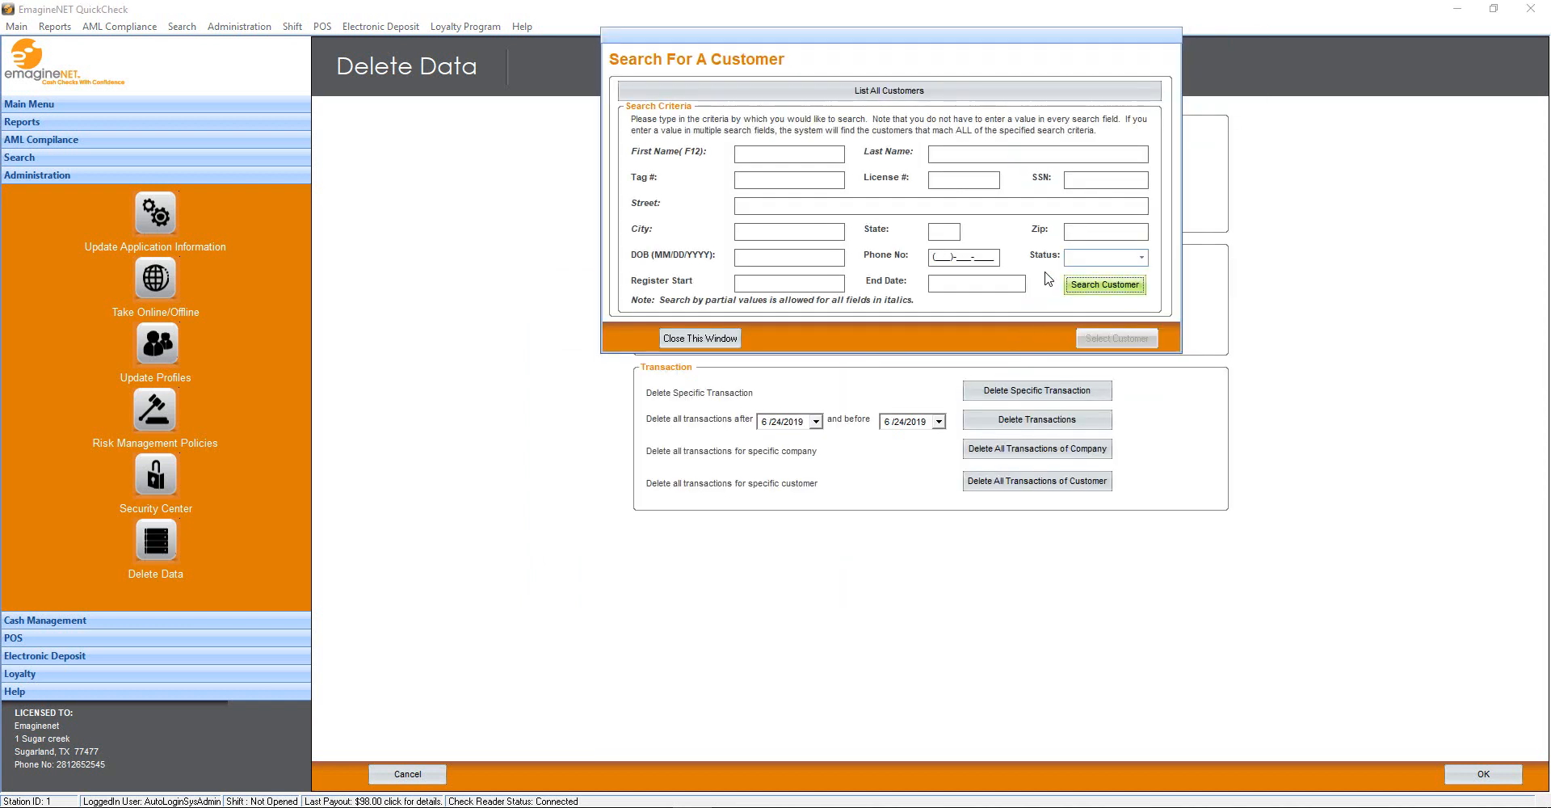
{"action": "left_click", "coordinate": [668, 423]}
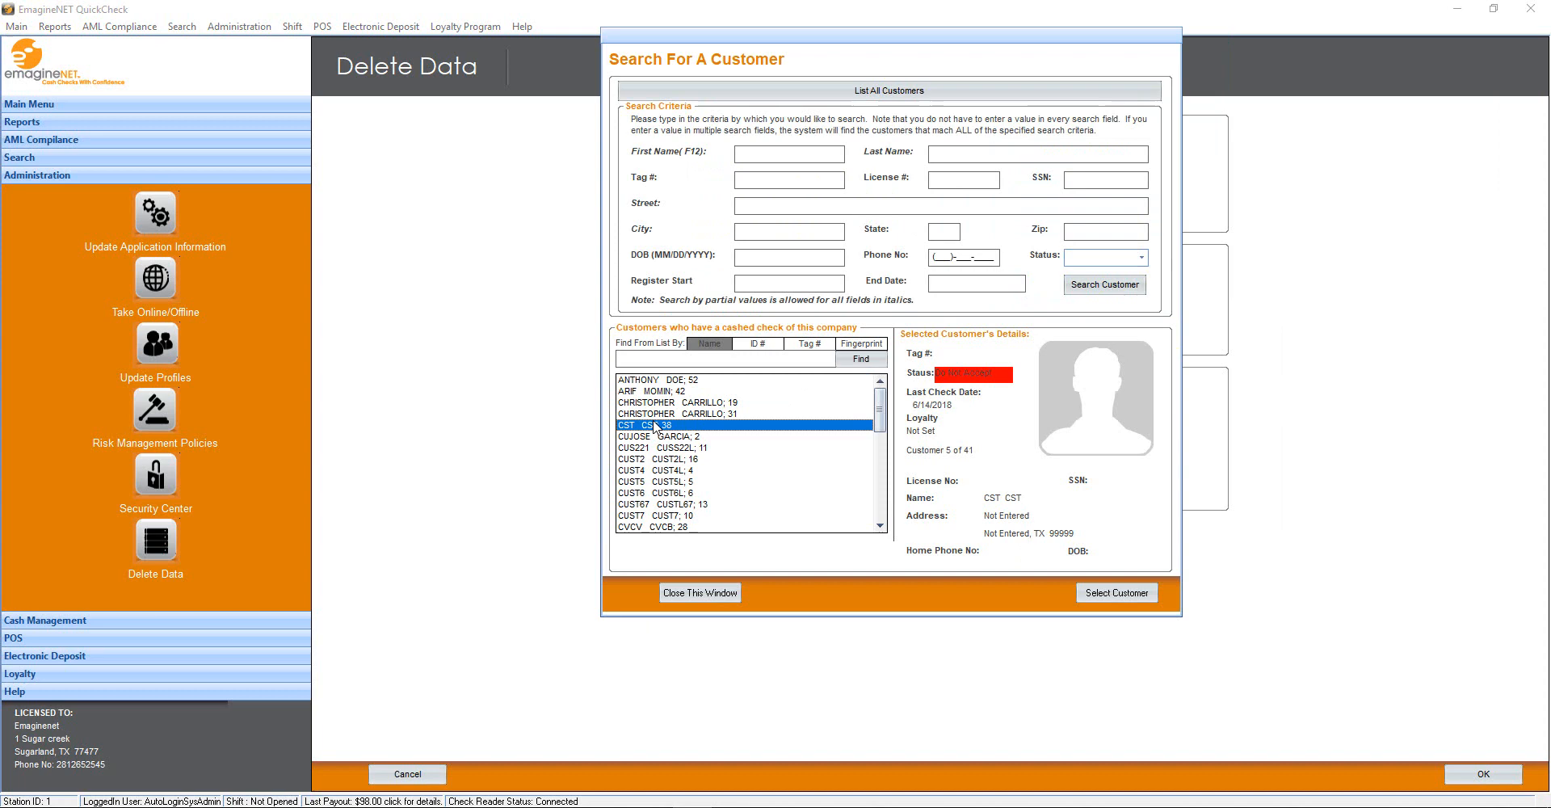
{"action": "left_click", "coordinate": [1115, 593]}
{"action": "key", "text": "Return"}
{"action": "key", "text": "Return"}
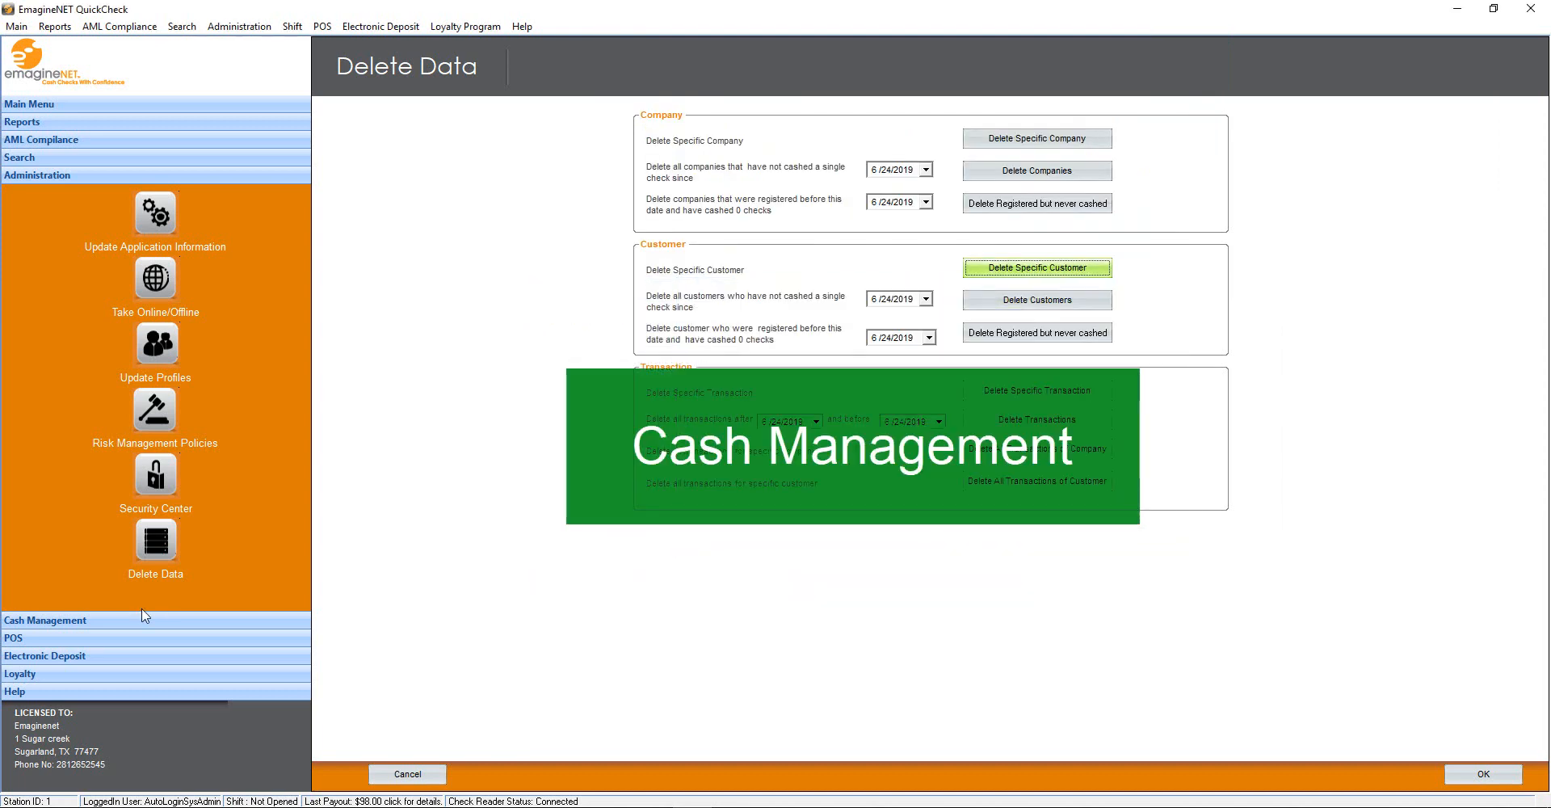
Open a new shift with a $1,000.00 opening cash amount
{"action": "left_click", "coordinate": [128, 620]}
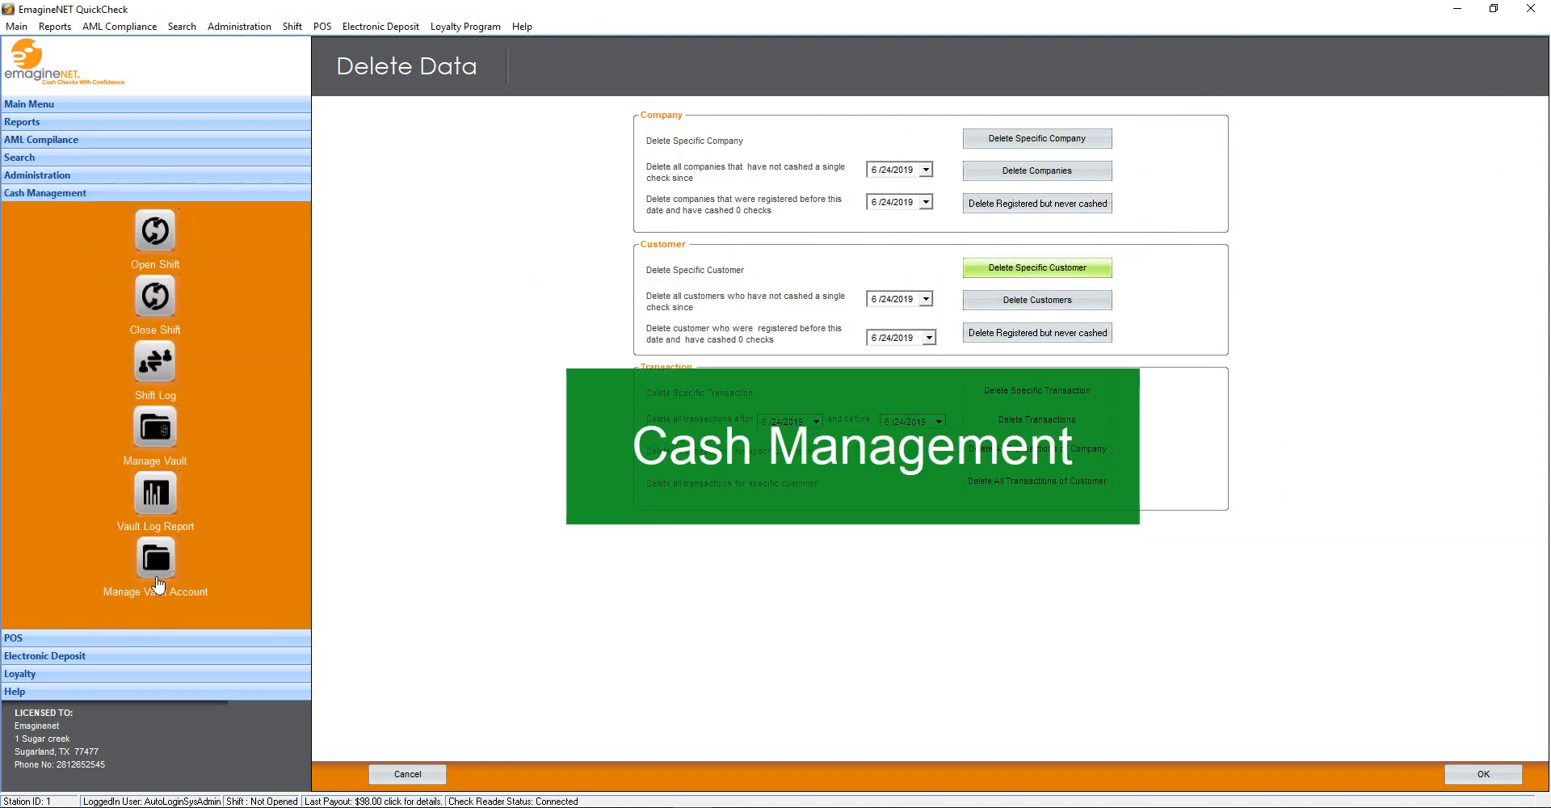
{"action": "left_click", "coordinate": [155, 230]}
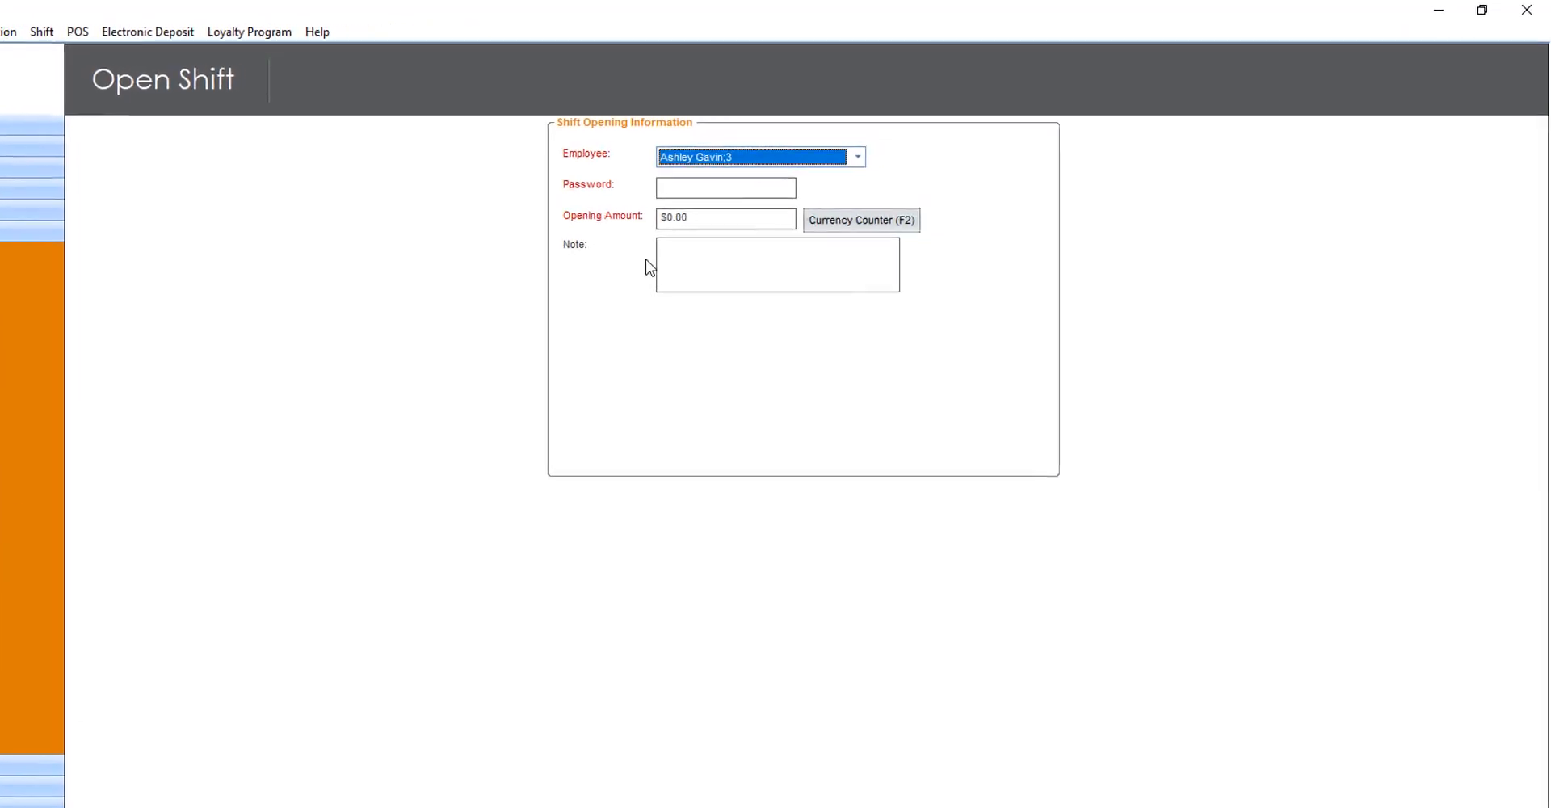
{"action": "left_click", "coordinate": [845, 161]}
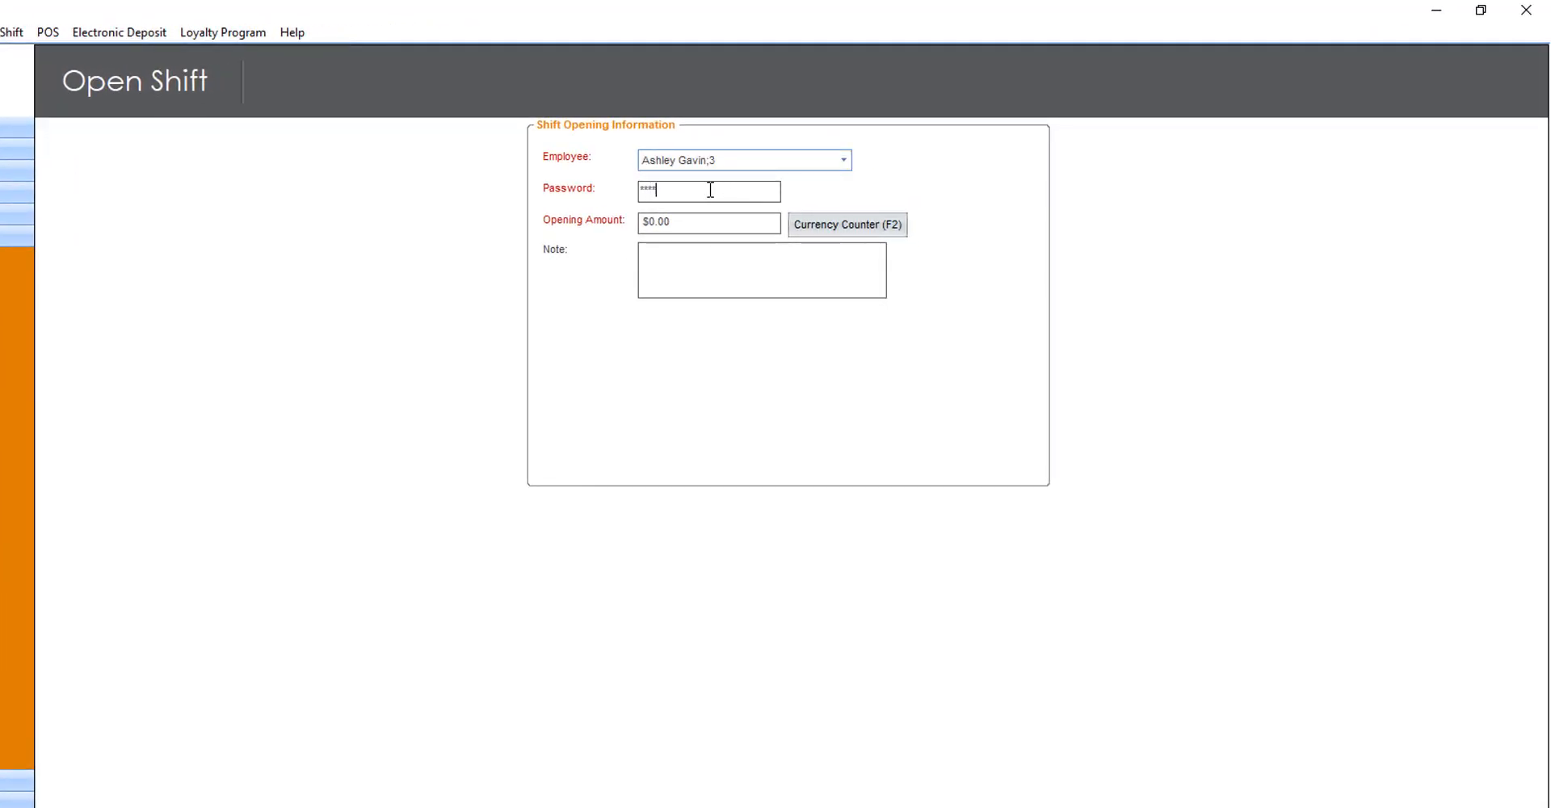
{"action": "left_click", "coordinate": [736, 230]}
{"action": "type", "text": "1,000.00"}
{"action": "left_click", "coordinate": [820, 253]}
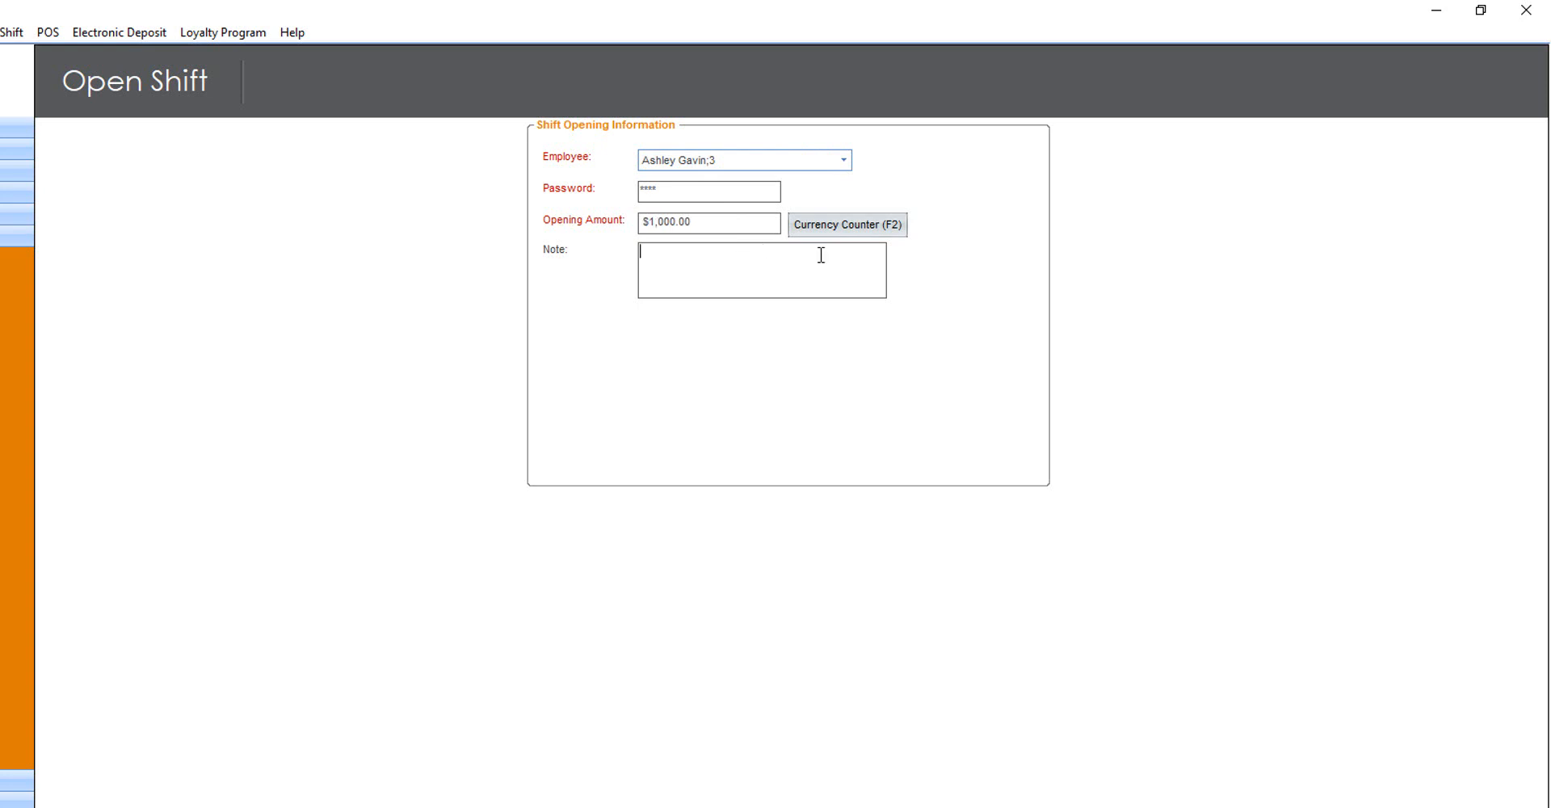
Close the shift with $78,960.00 counted as cash in drawer
{"action": "left_click", "coordinate": [868, 232]}
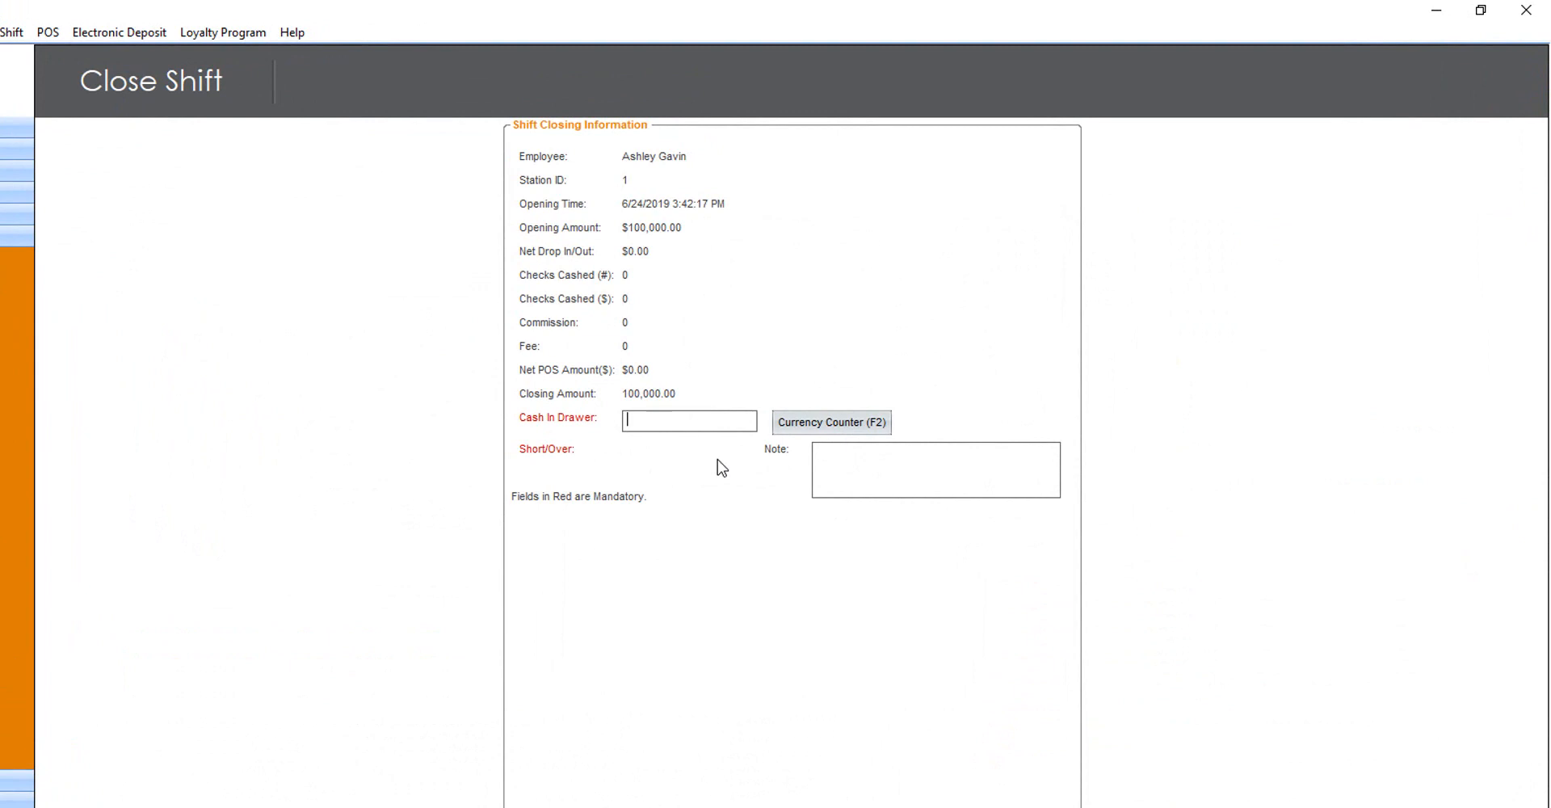
{"action": "type", "text": "789600"}
{"action": "key", "text": "BackSpace"}
{"action": "key", "text": "Tab"}
{"action": "left_click", "coordinate": [1478, 796]}
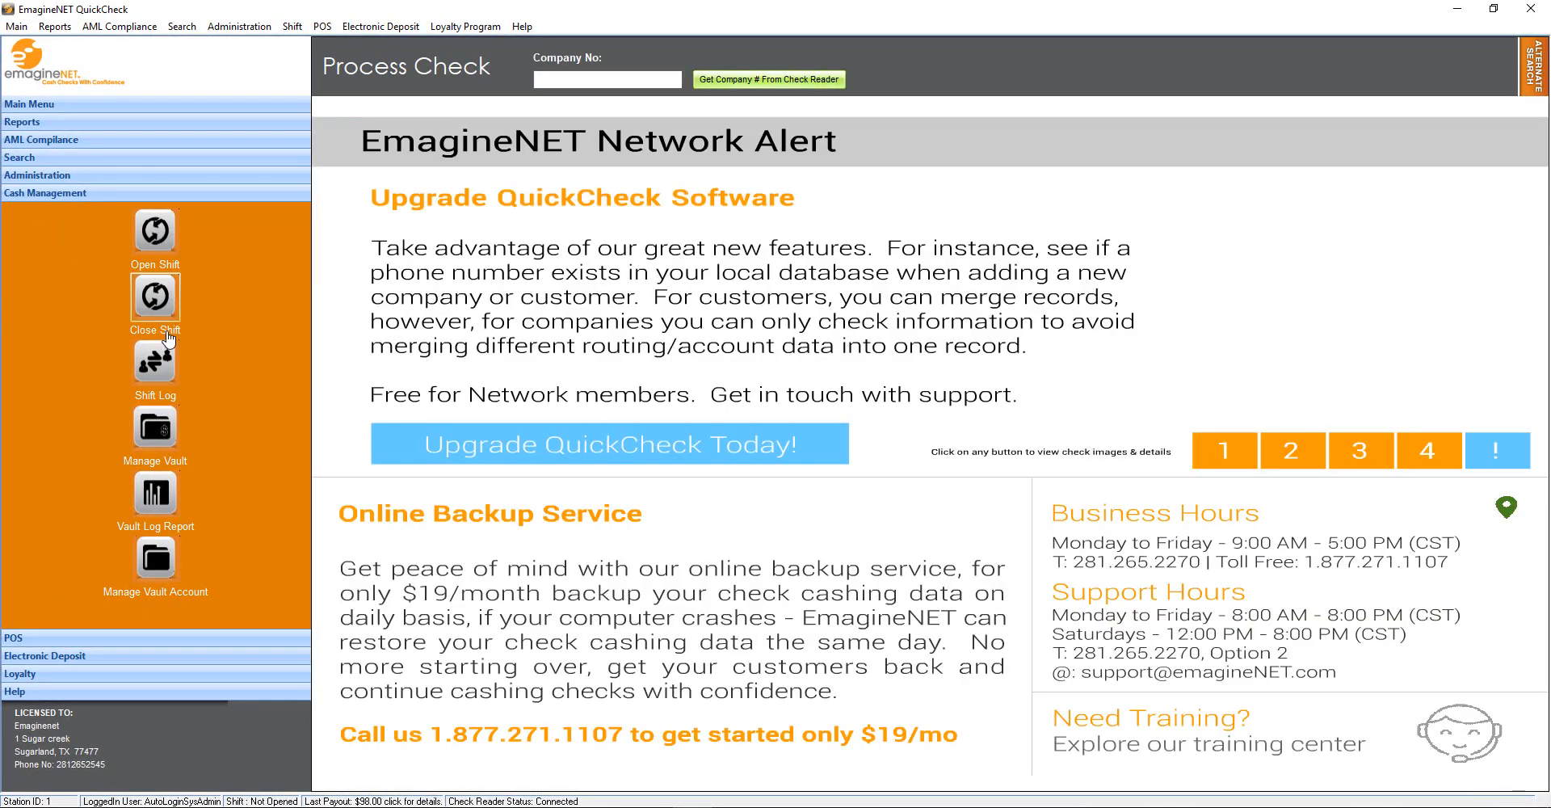
Generate and close the shift log report
{"action": "left_click", "coordinate": [159, 363]}
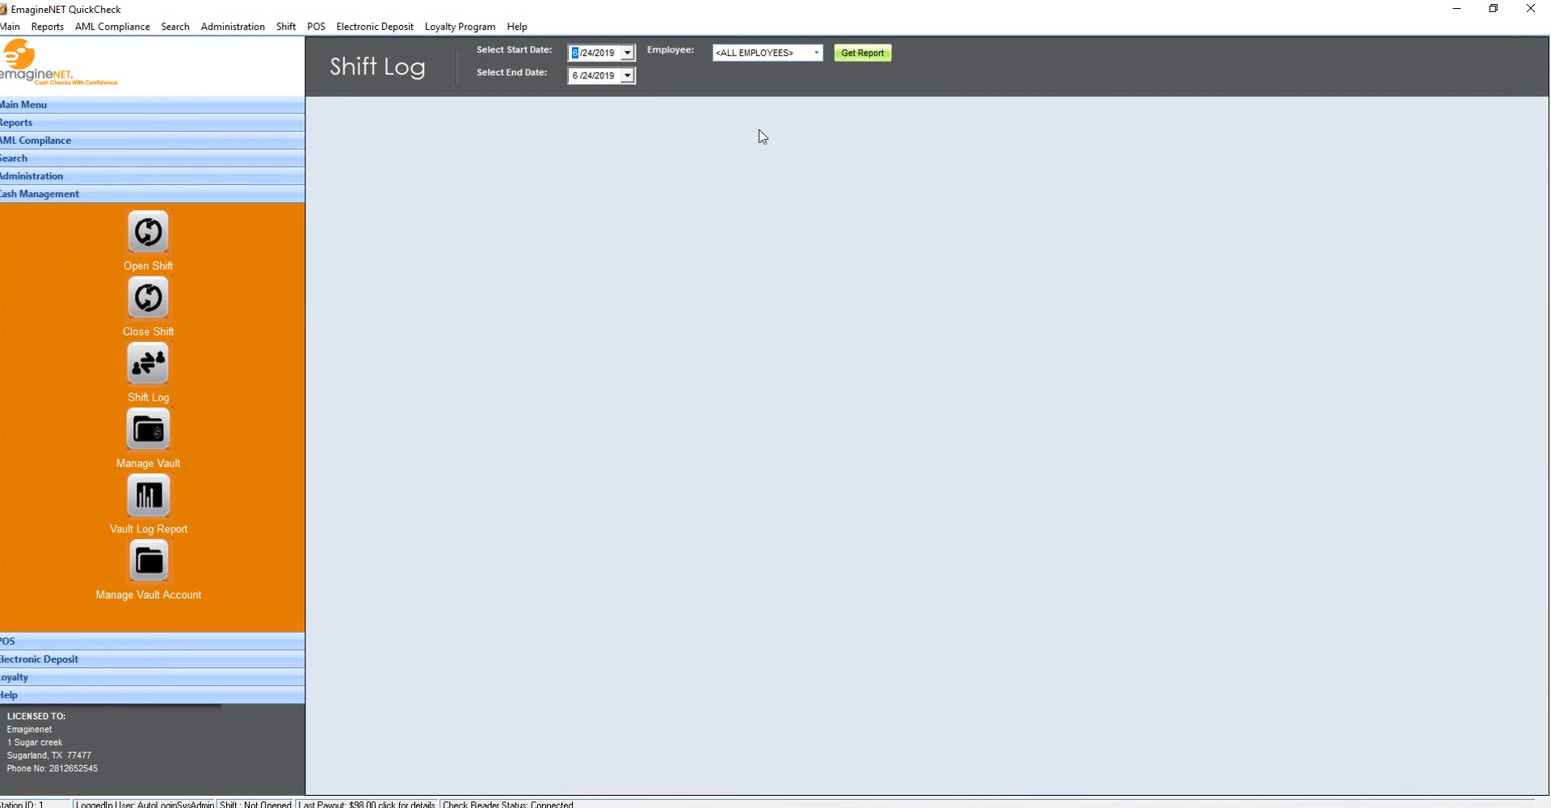
{"action": "left_click", "coordinate": [688, 66]}
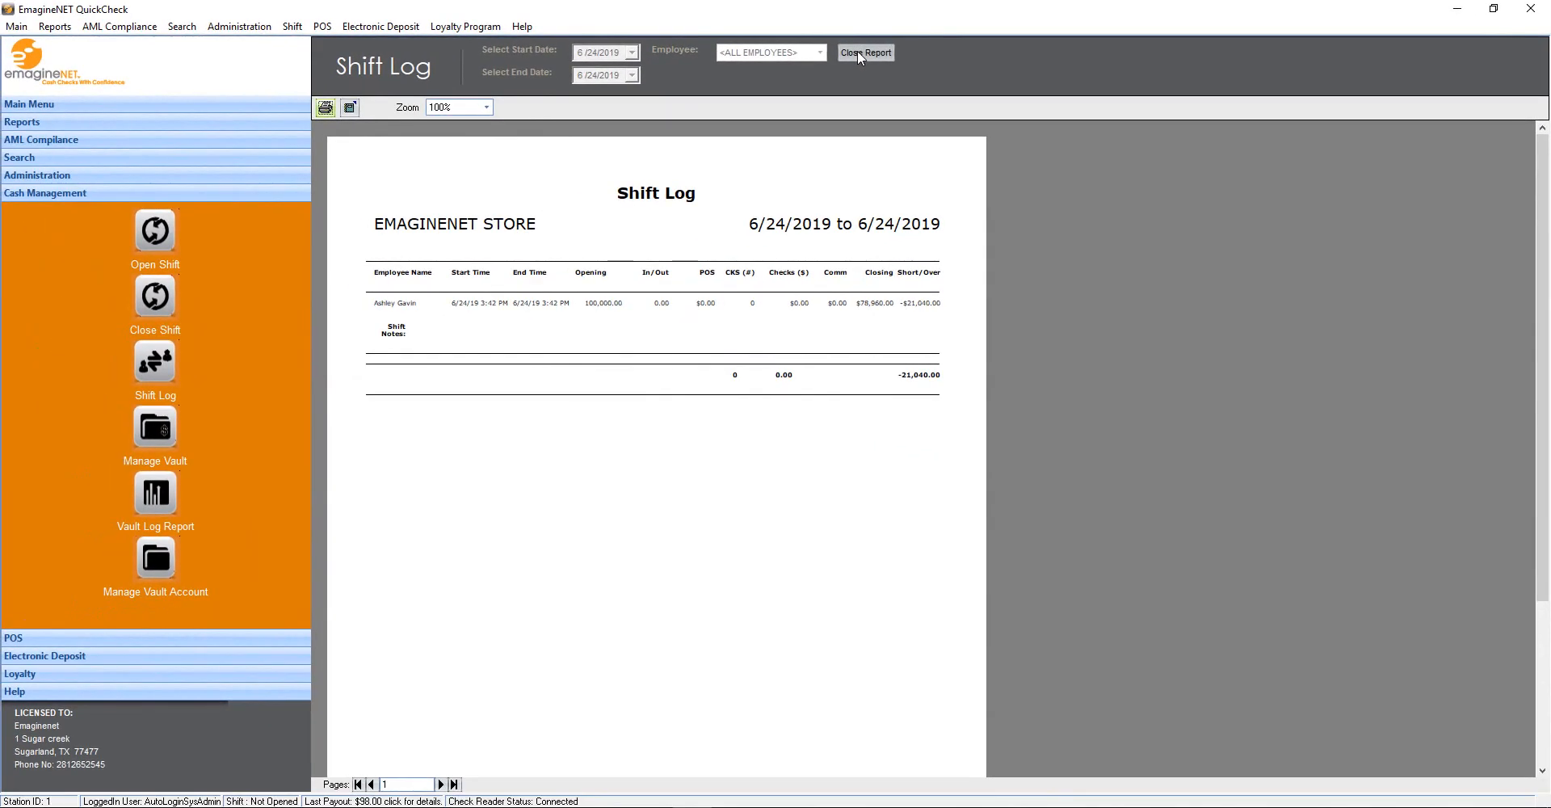
{"action": "left_click", "coordinate": [852, 53]}
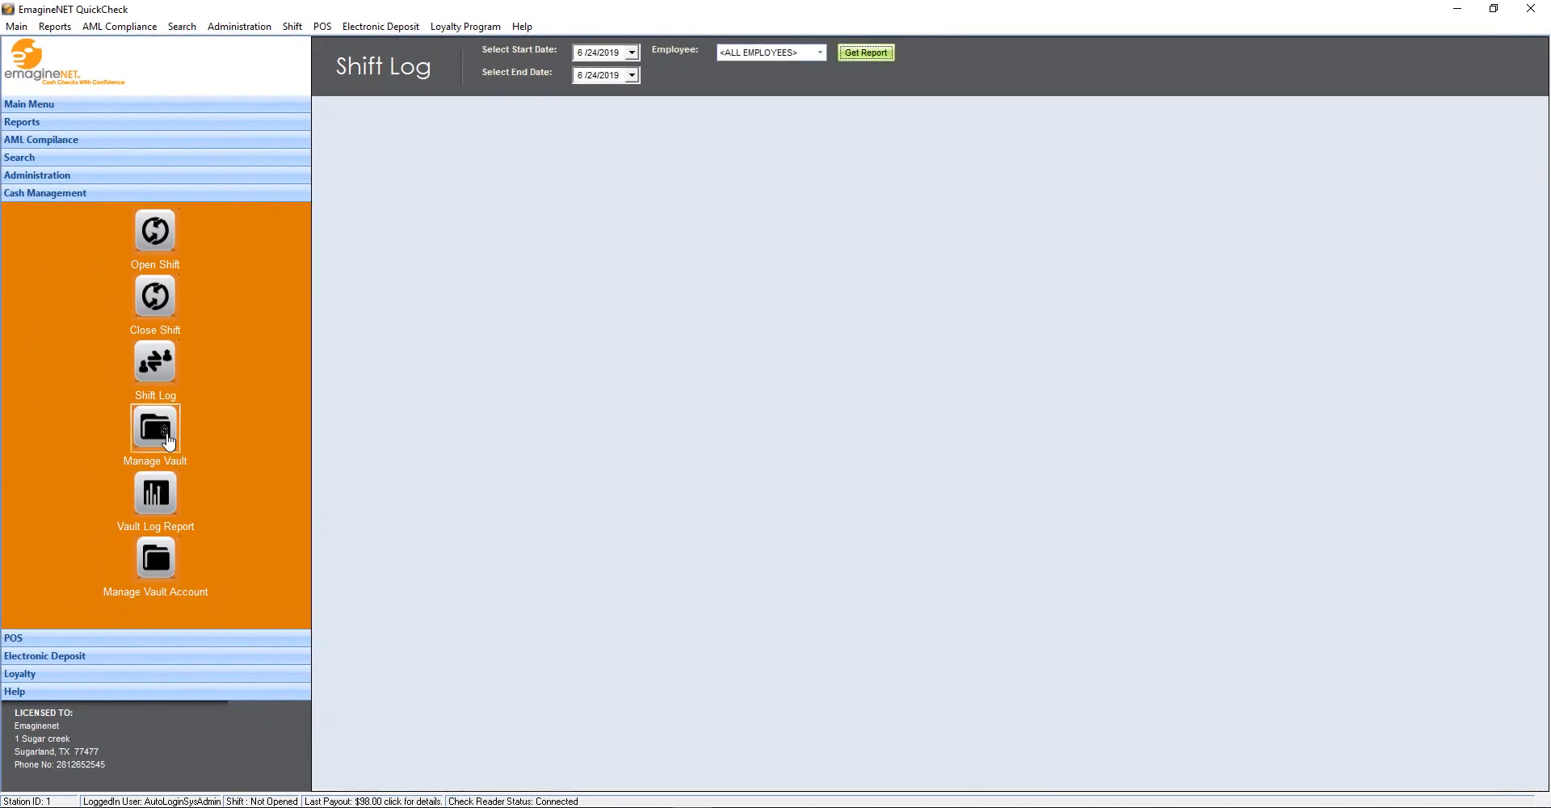
{"action": "left_click", "coordinate": [168, 440]}
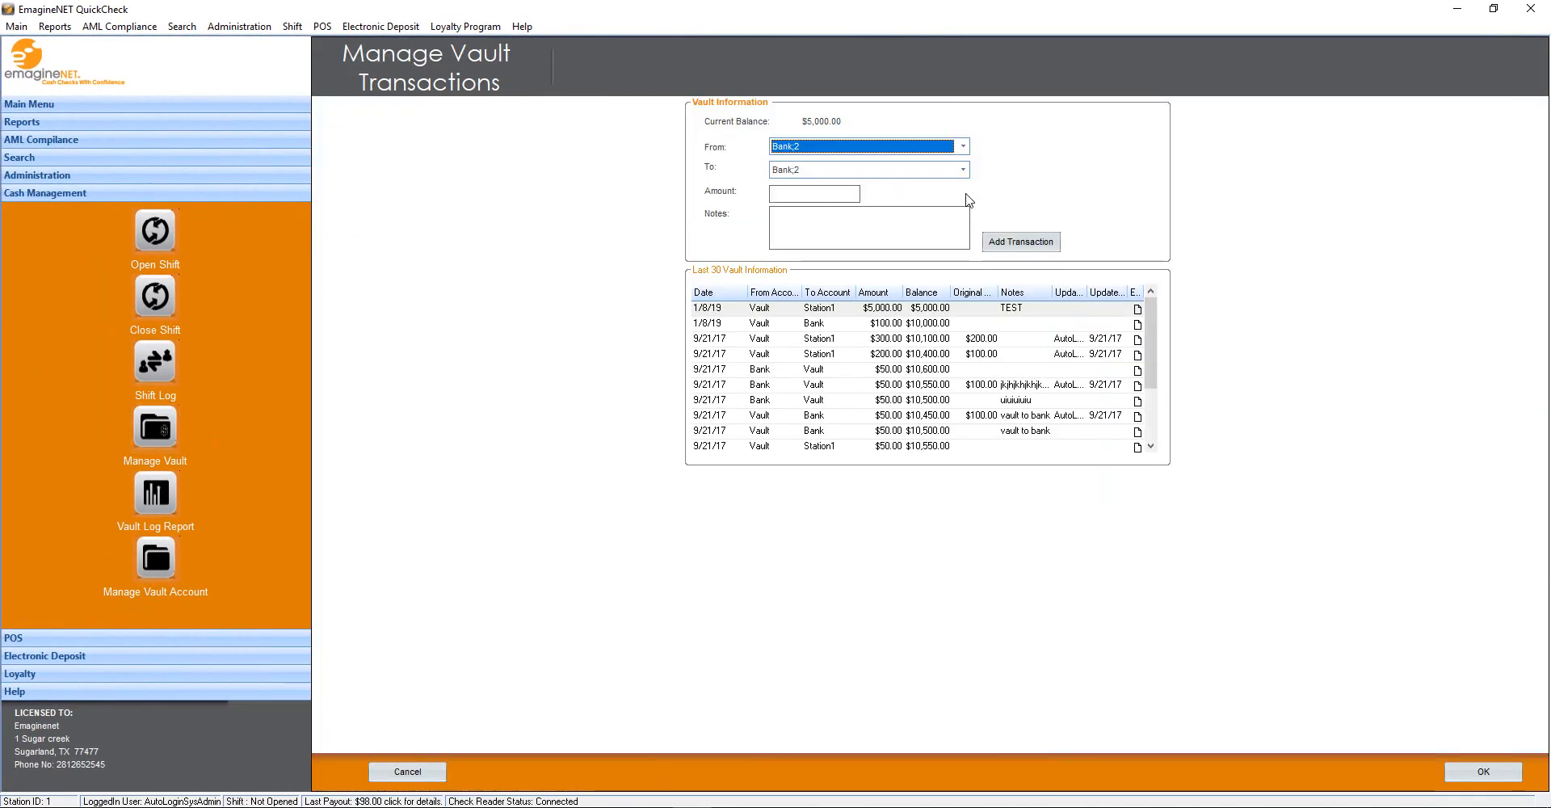
Record a $500 vault transfer from Bank;2 into Vault;1
{"action": "left_click", "coordinate": [918, 173]}
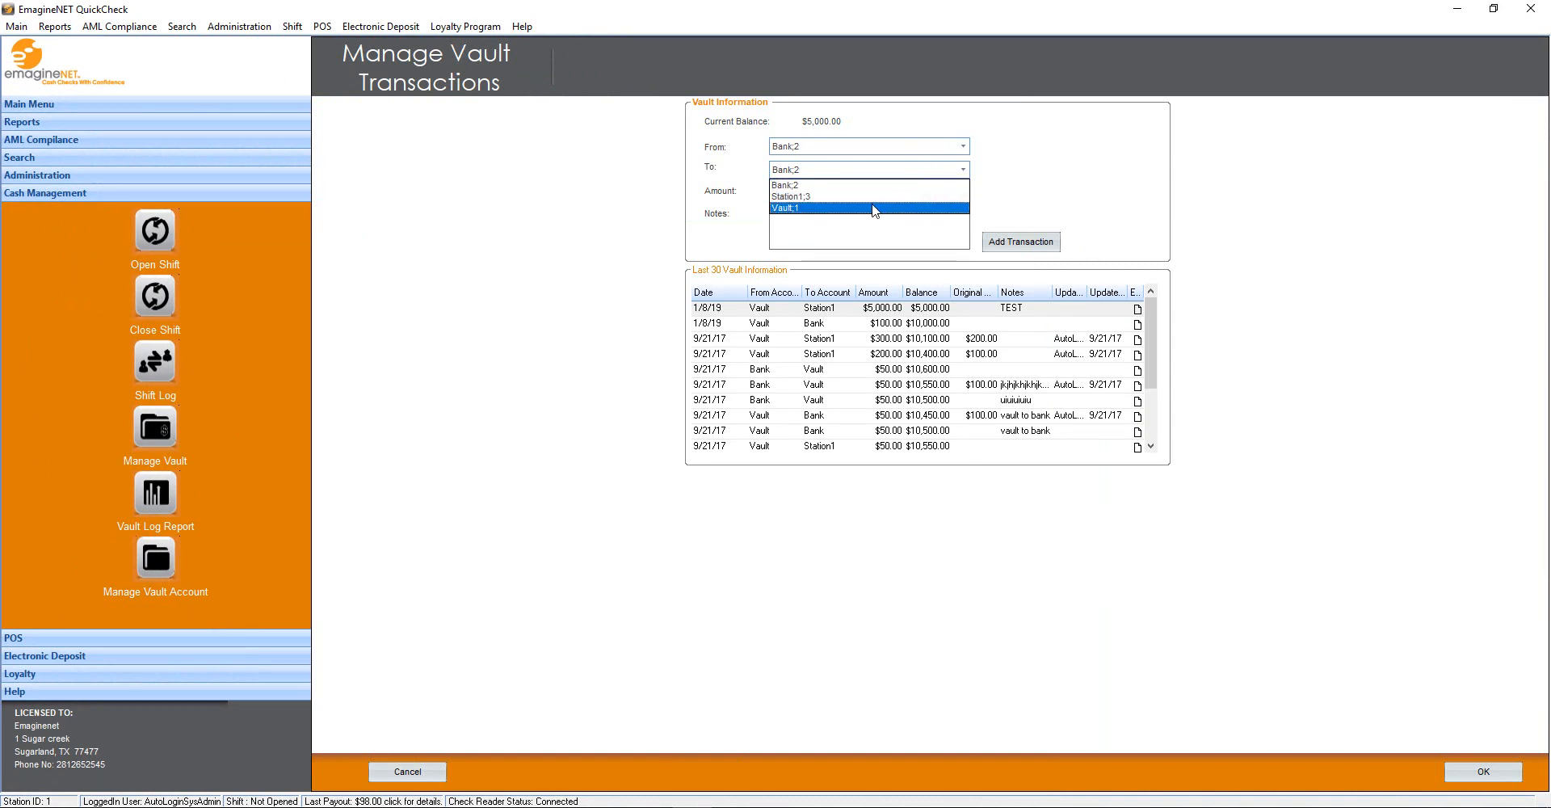
{"action": "left_click", "coordinate": [872, 203]}
{"action": "left_click", "coordinate": [830, 193]}
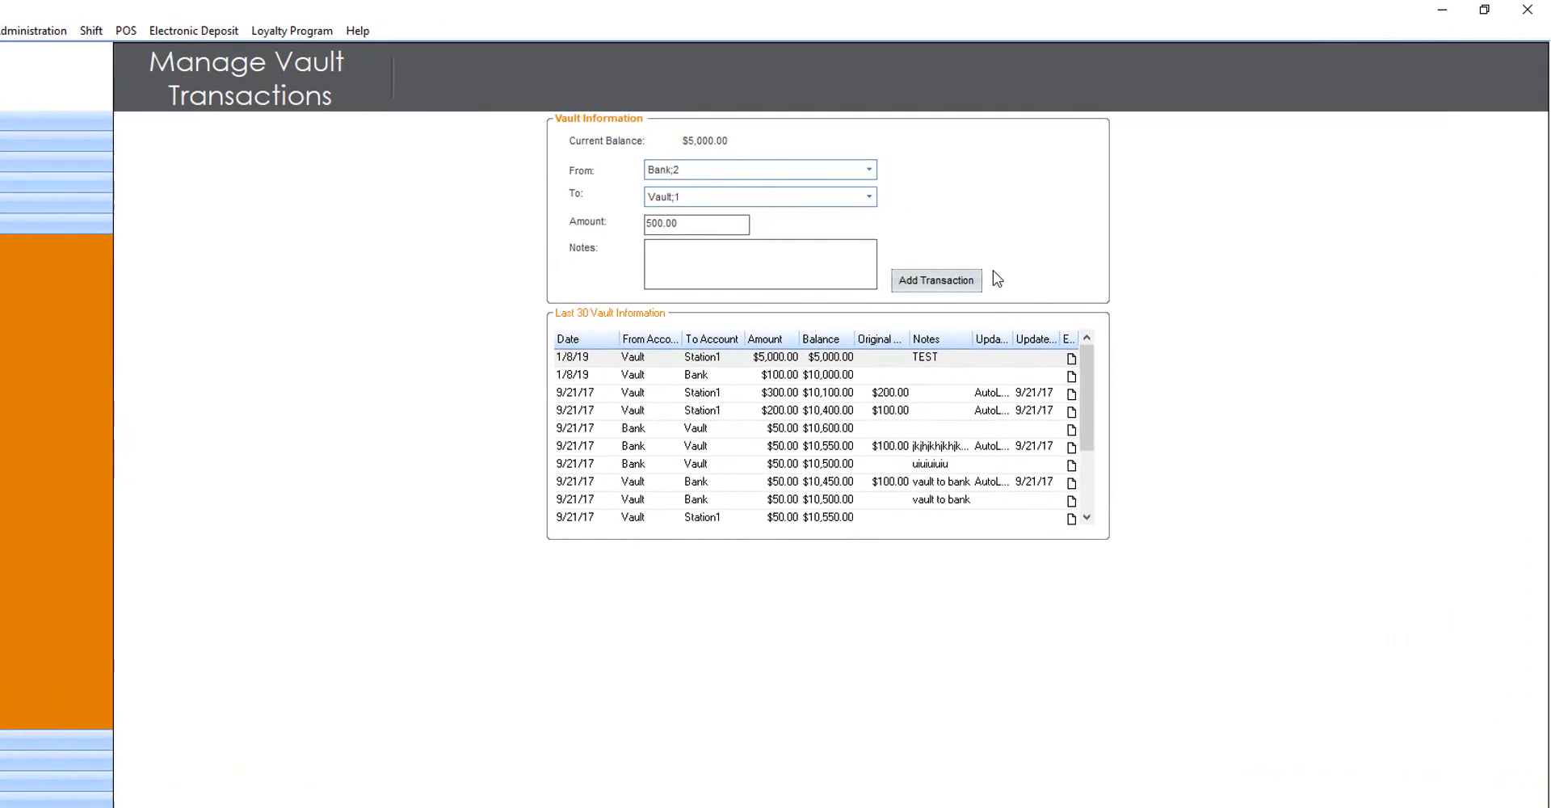
{"action": "left_click", "coordinate": [763, 188]}
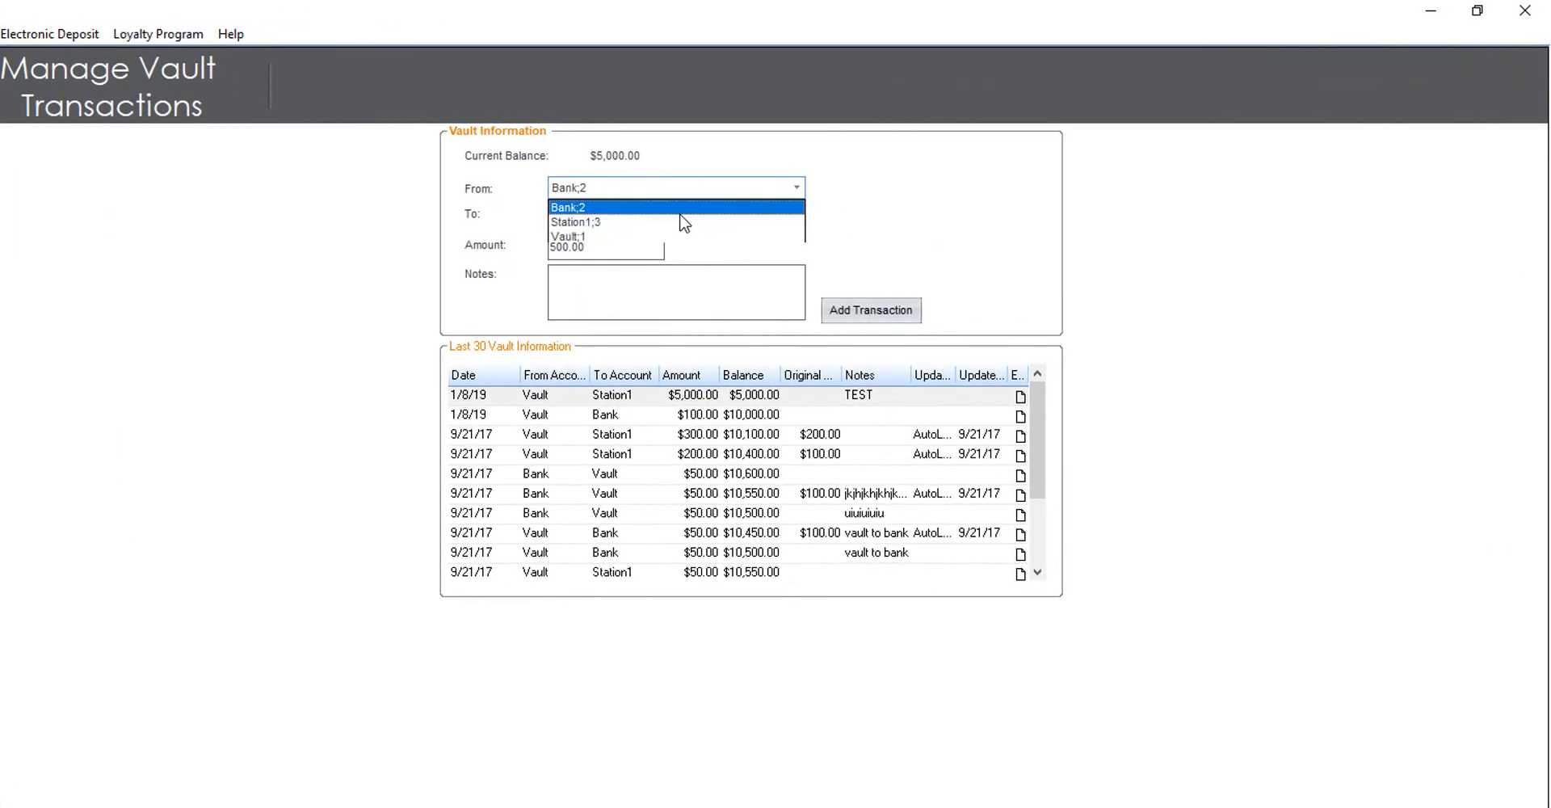
{"action": "left_click", "coordinate": [638, 237]}
{"action": "left_click", "coordinate": [632, 221]}
{"action": "left_click", "coordinate": [629, 251]}
{"action": "left_click", "coordinate": [613, 248]}
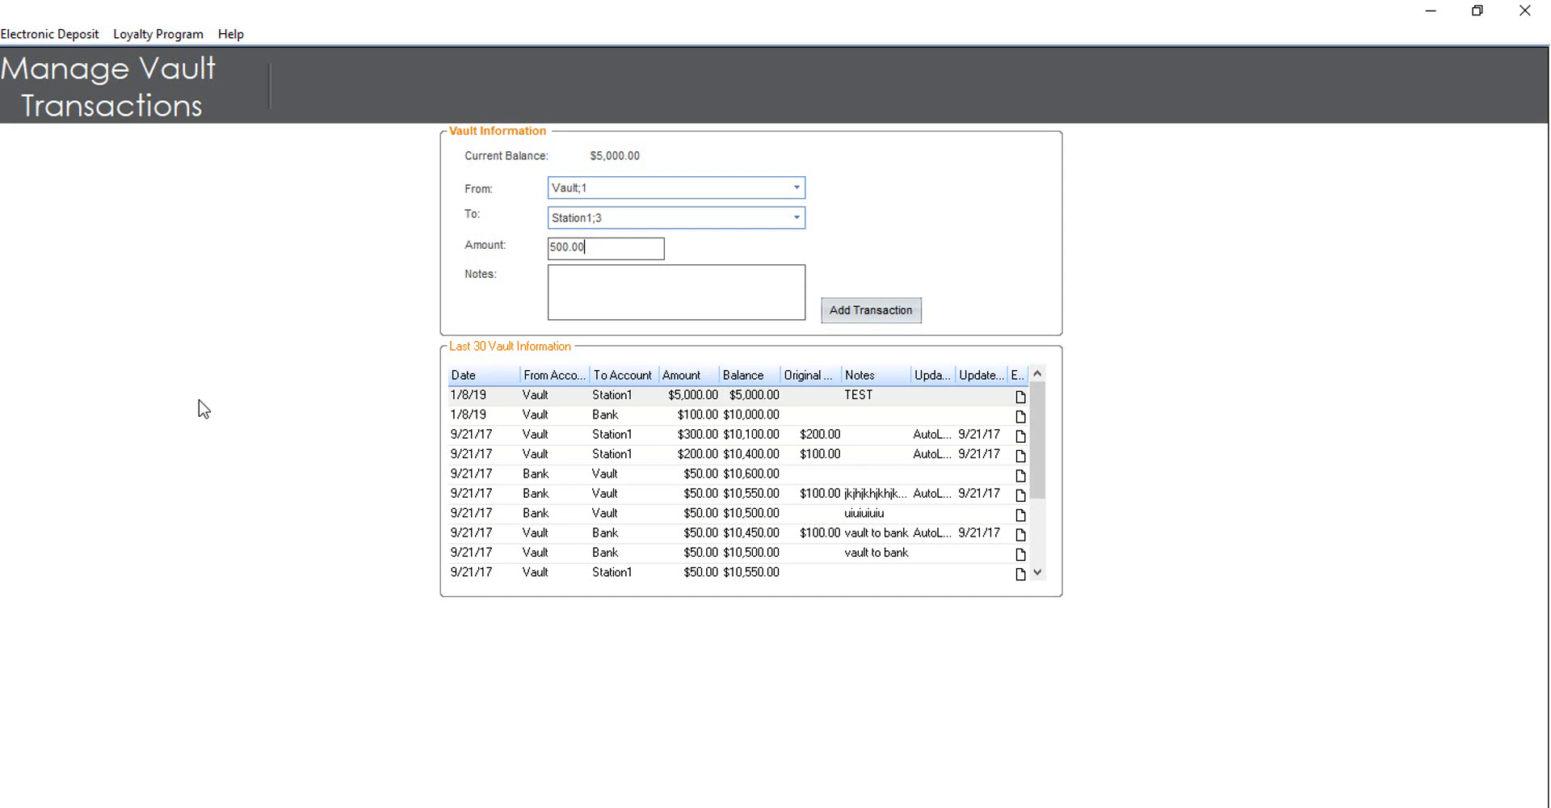
{"action": "left_click", "coordinate": [666, 187]}
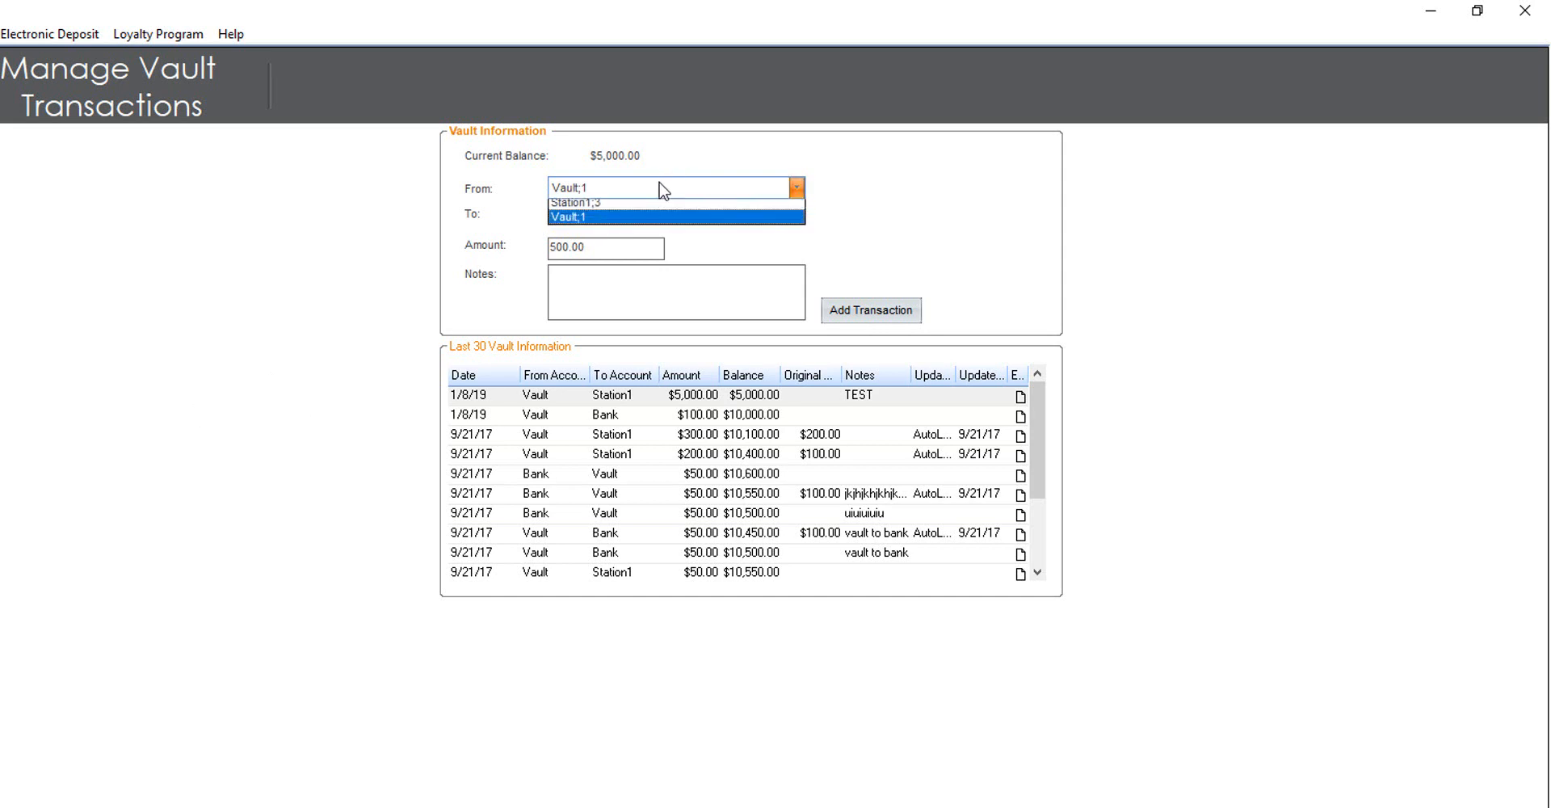
{"action": "left_click", "coordinate": [626, 208]}
{"action": "left_click", "coordinate": [624, 216]}
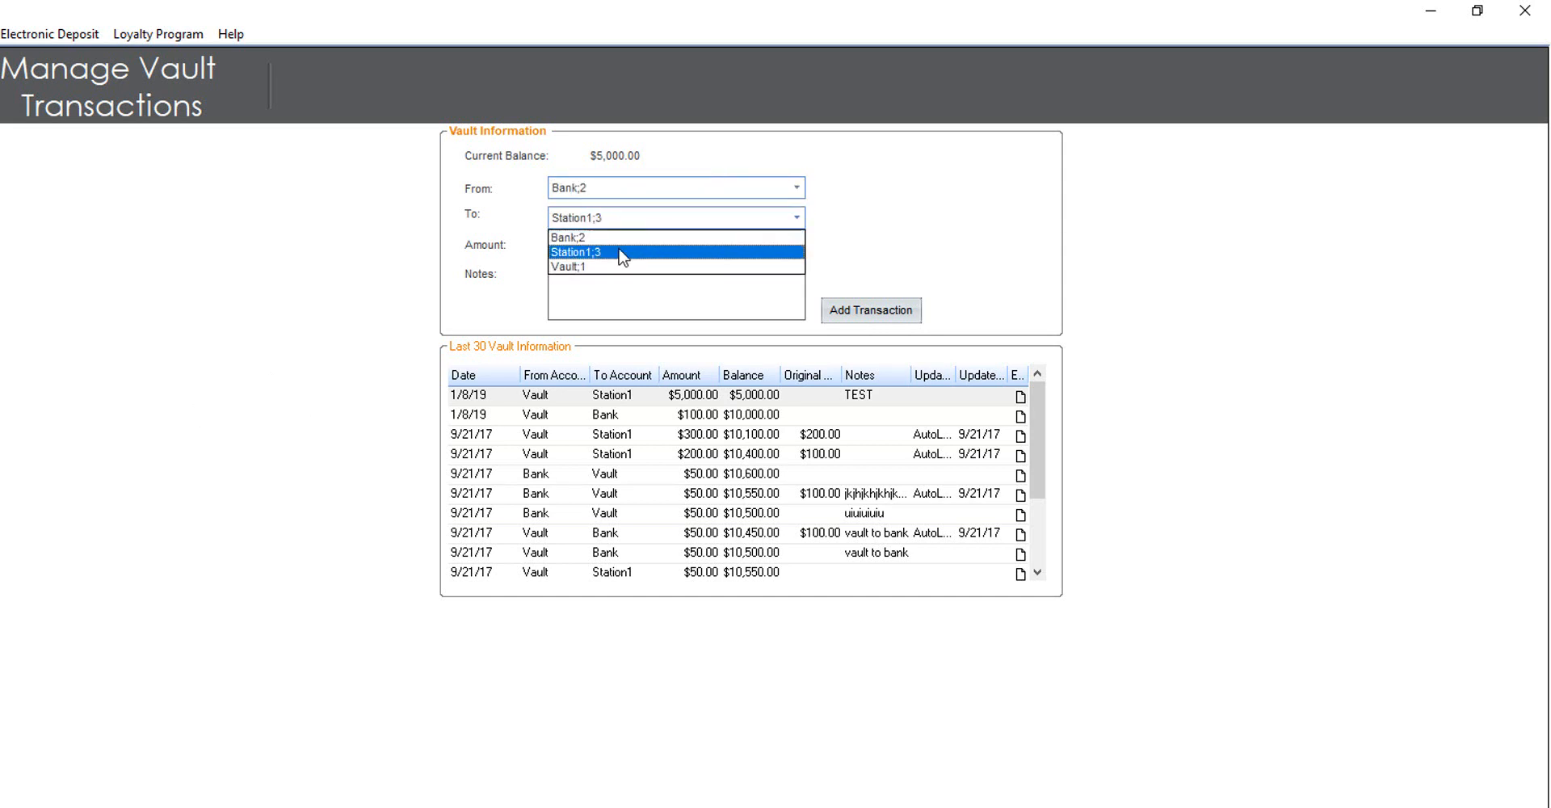
{"action": "left_click", "coordinate": [620, 266]}
{"action": "left_click", "coordinate": [626, 250]}
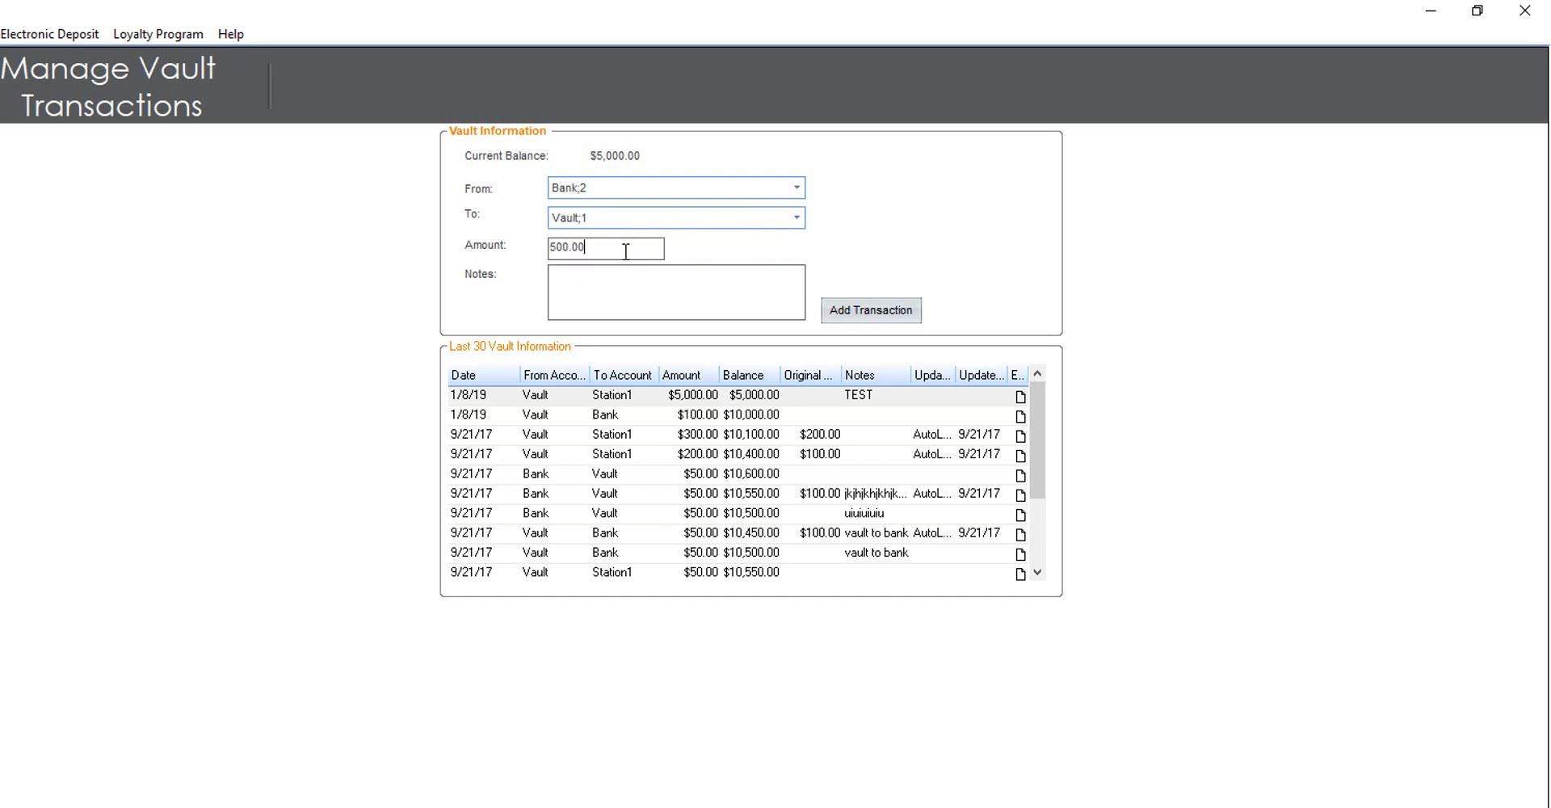
{"action": "left_click", "coordinate": [875, 315]}
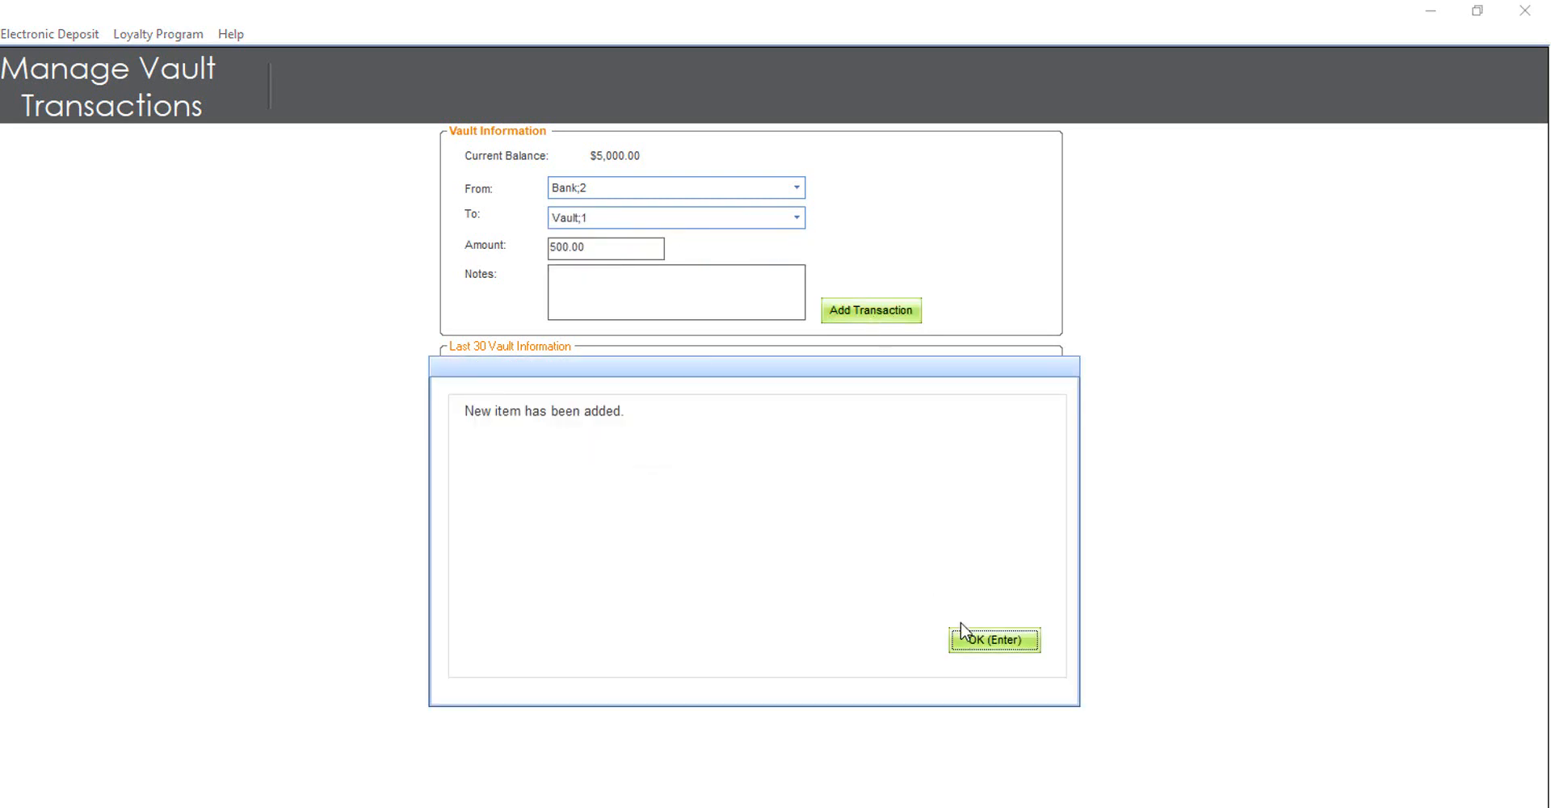
{"action": "left_click", "coordinate": [988, 645]}
Record a $3,500 transfer from Vault;1 to Station1;3 despite no open shift
{"action": "left_click", "coordinate": [592, 193]}
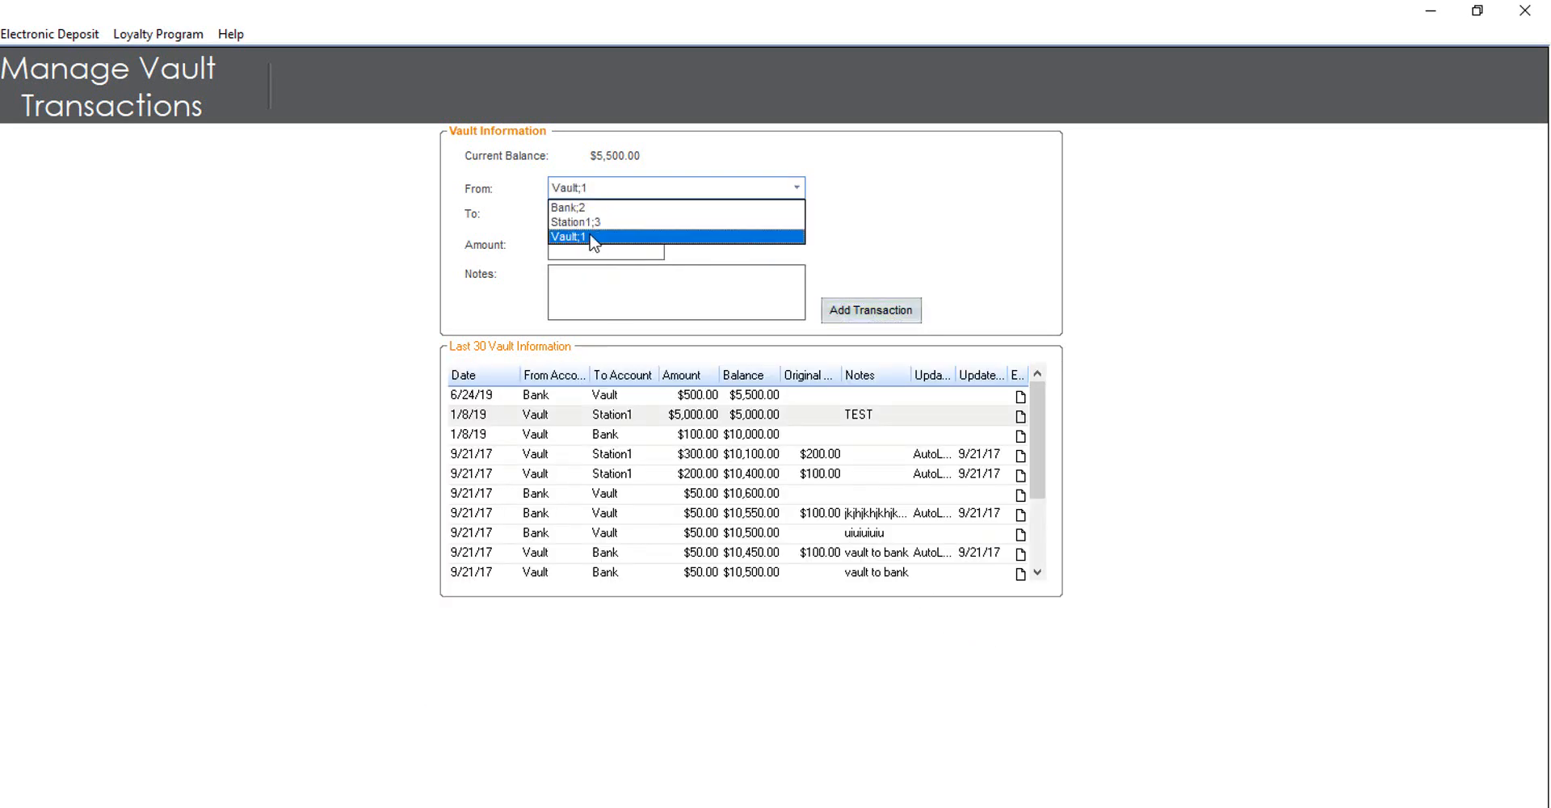
{"action": "left_click", "coordinate": [591, 237]}
{"action": "left_click", "coordinate": [594, 224]}
{"action": "left_click", "coordinate": [603, 248]}
{"action": "left_click", "coordinate": [605, 251]}
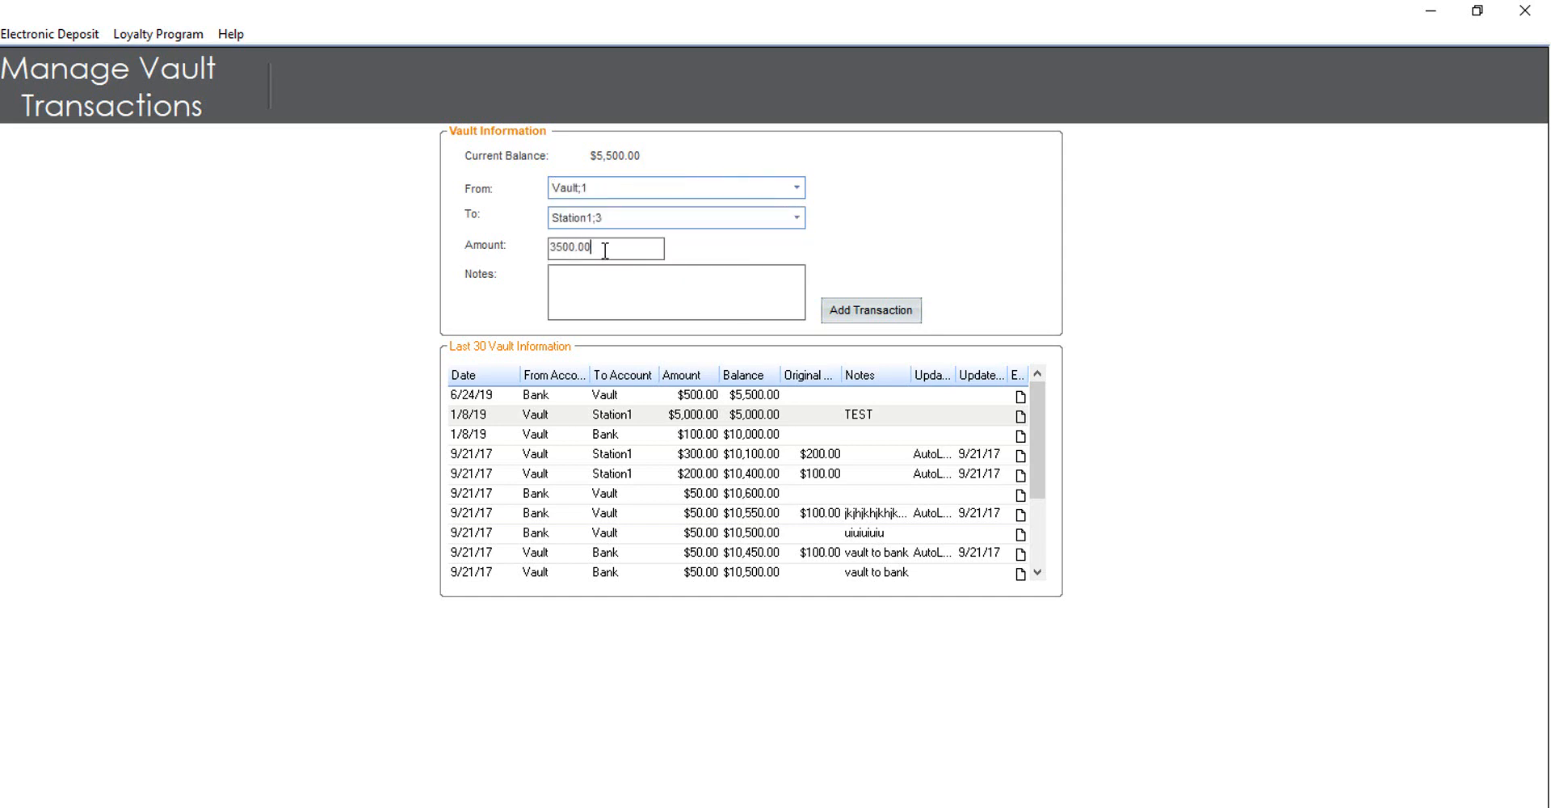
{"action": "left_click", "coordinate": [894, 313]}
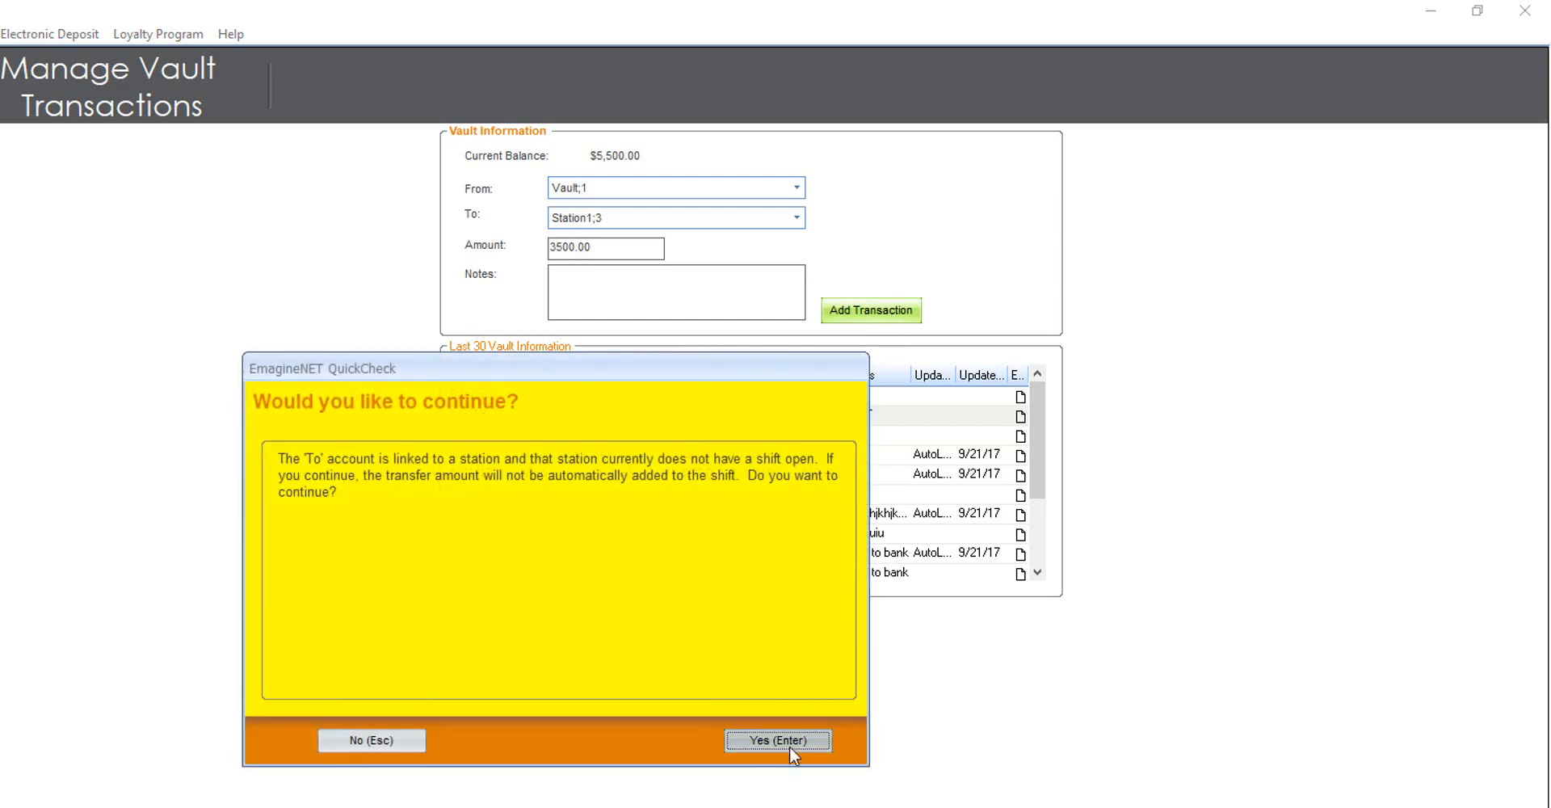
{"action": "left_click", "coordinate": [782, 740]}
{"action": "left_click", "coordinate": [982, 736]}
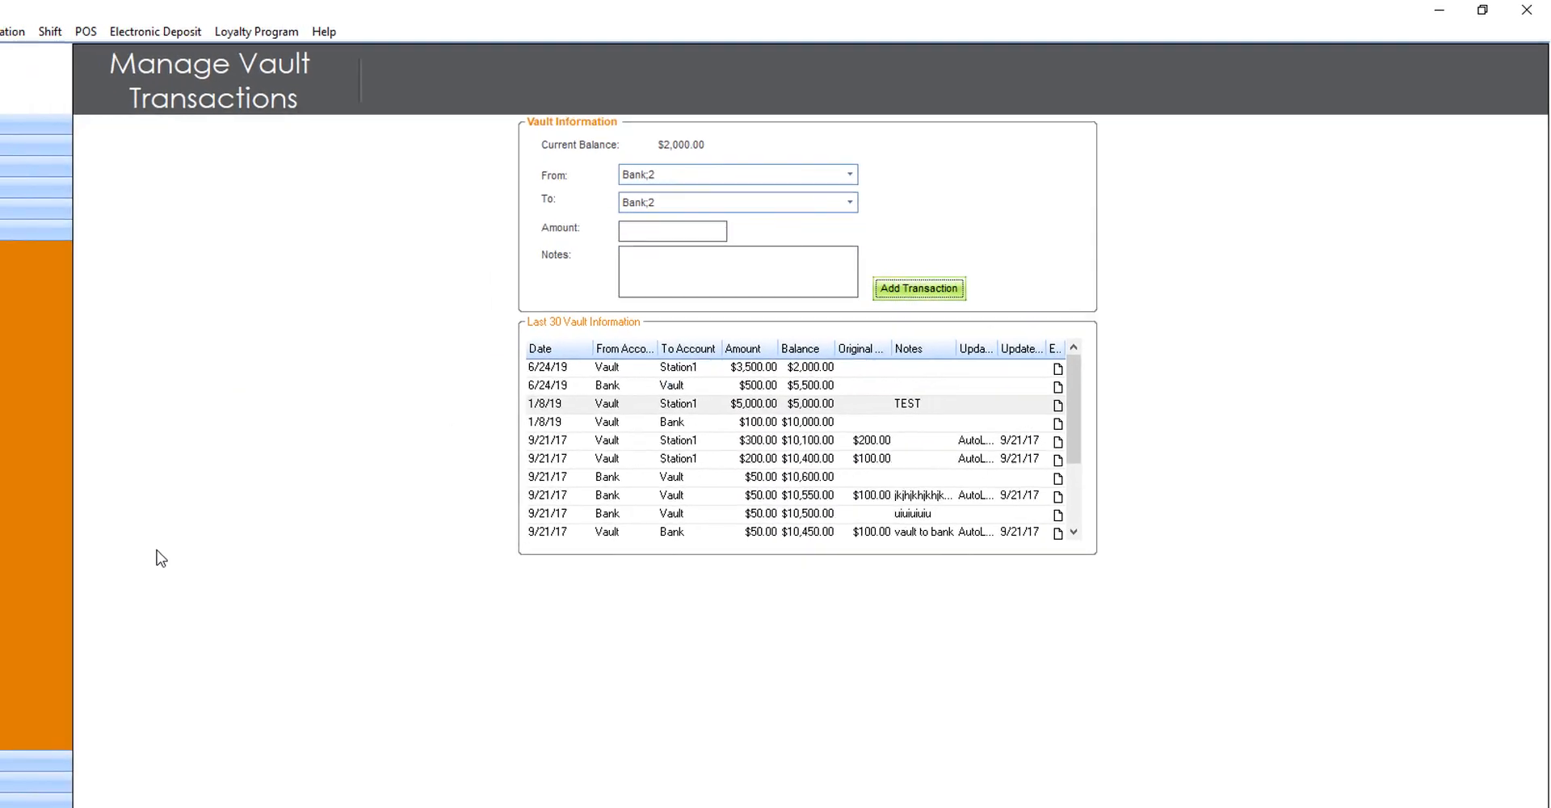
Generate and close the vault activity log for 6/24/2019
{"action": "left_click", "coordinate": [151, 494]}
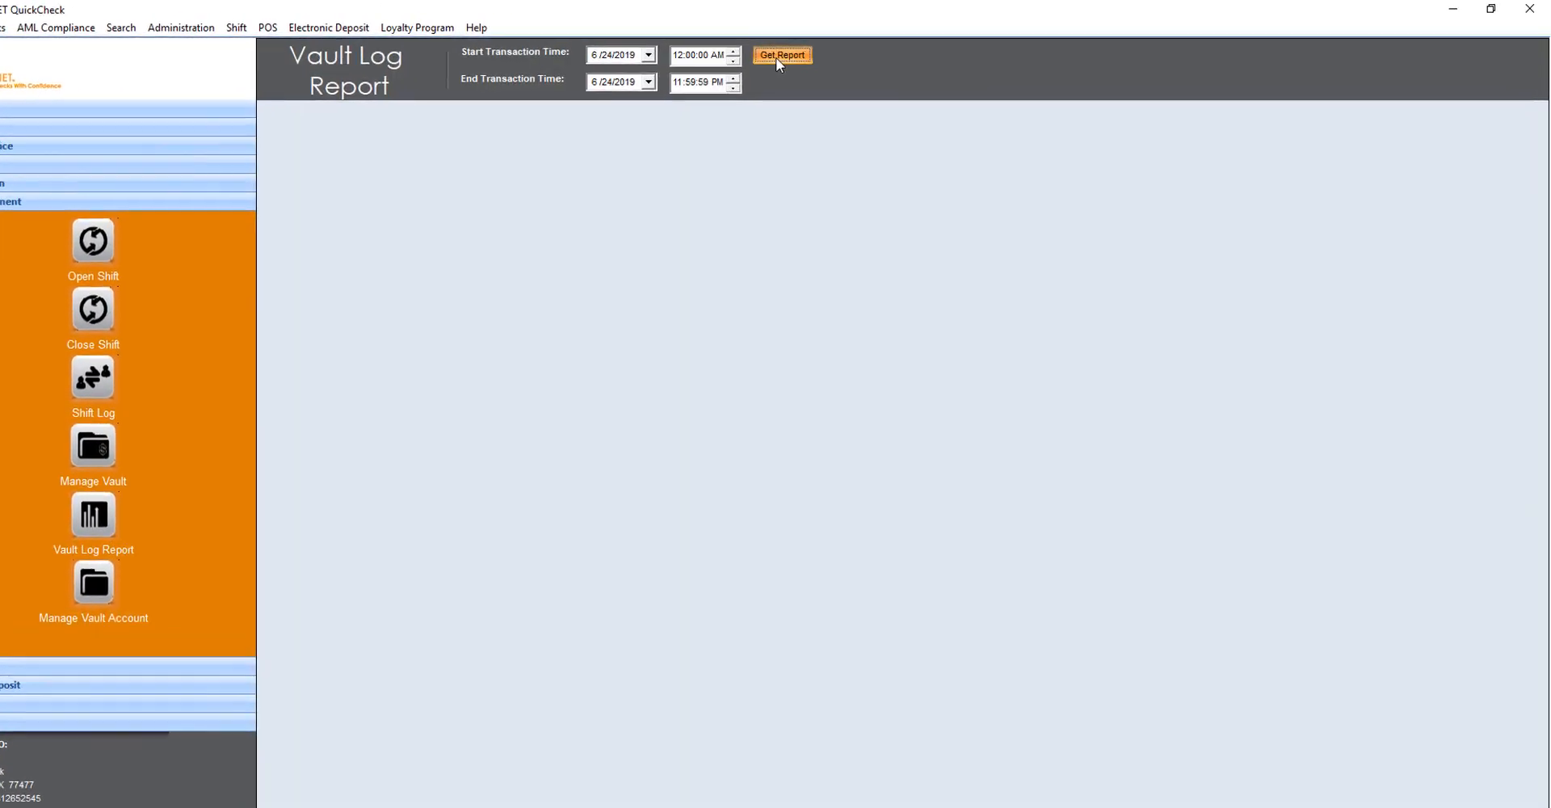
{"action": "left_click", "coordinate": [780, 56]}
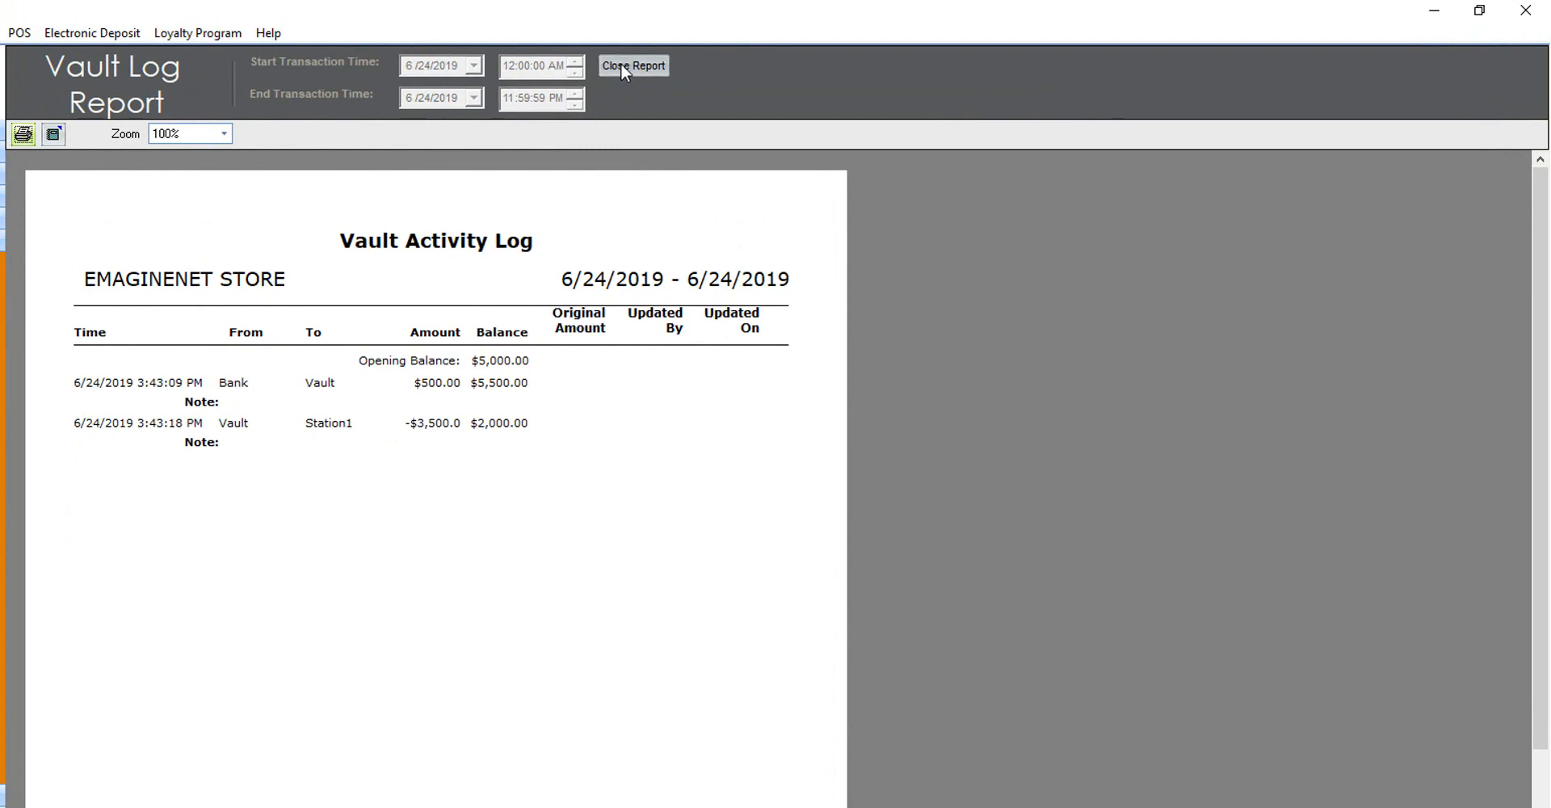
{"action": "left_click", "coordinate": [626, 68]}
Browse the Bank;2 and Station1;3 vault accounts and start a blank vault account
{"action": "left_click", "coordinate": [155, 557]}
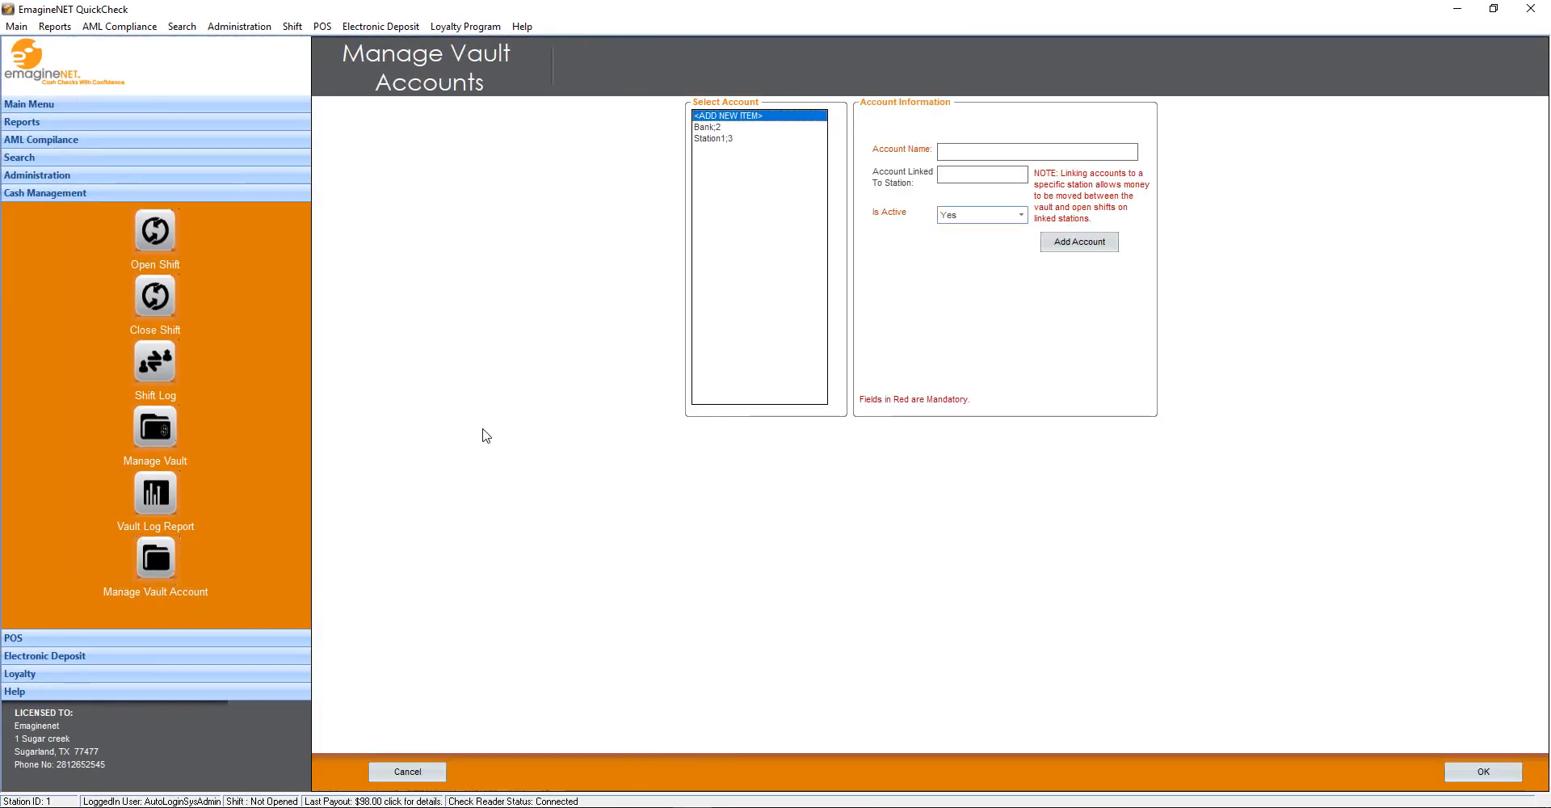
{"action": "left_click", "coordinate": [763, 127]}
{"action": "left_click", "coordinate": [759, 138]}
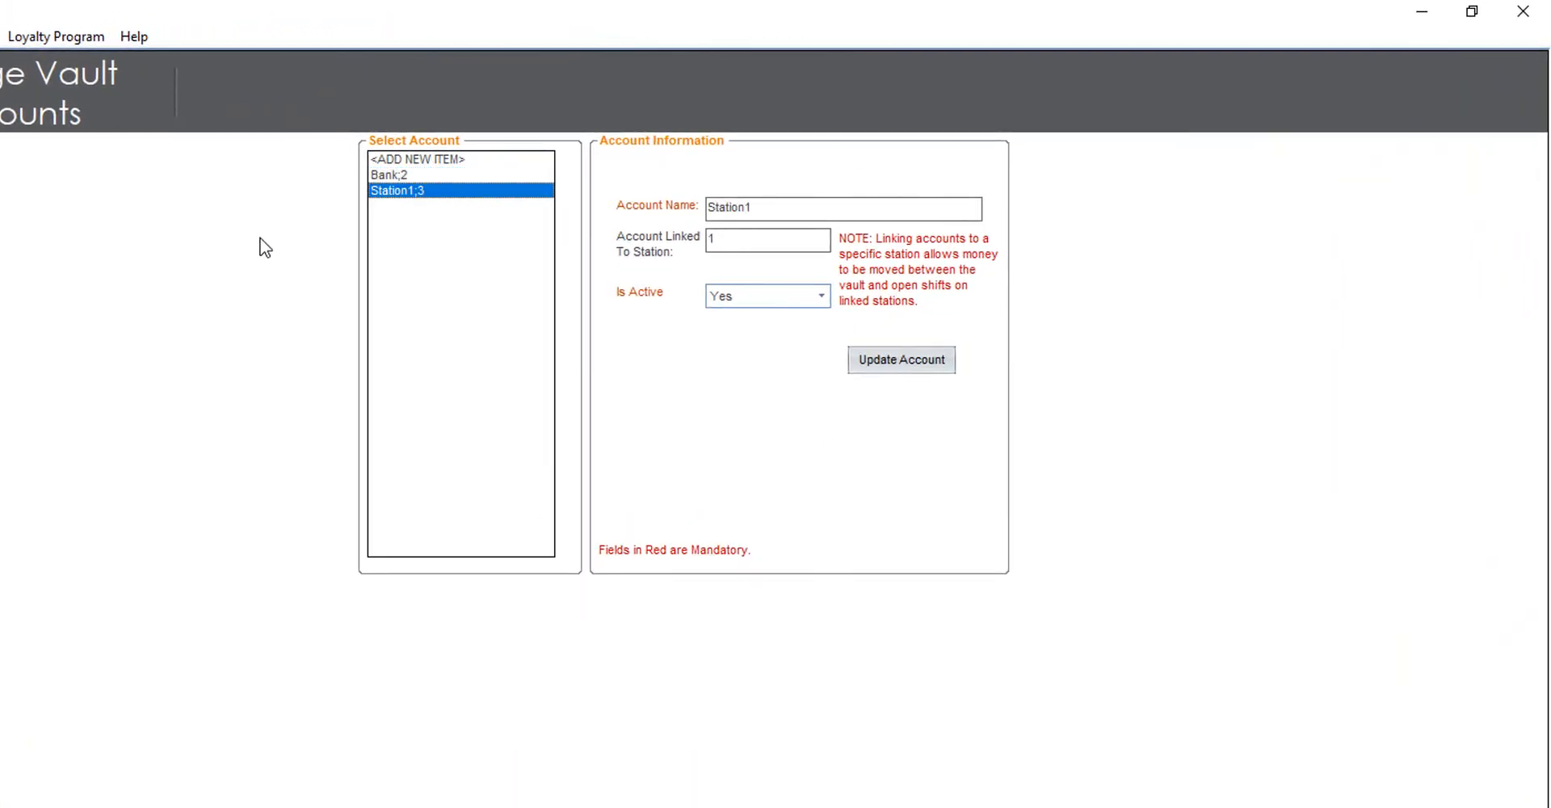
{"action": "left_click", "coordinate": [469, 160]}
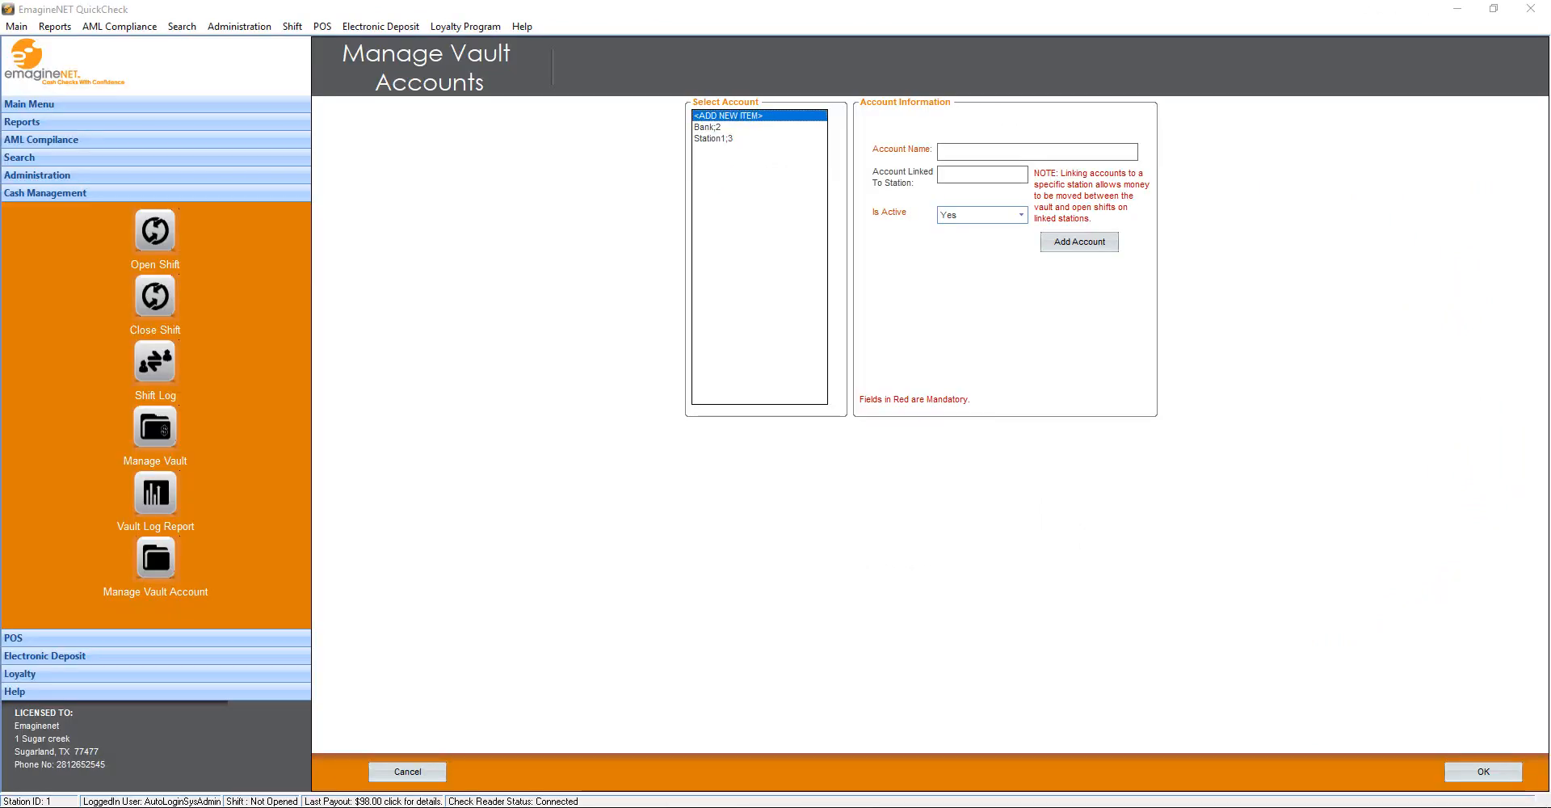
{"action": "left_click", "coordinate": [53, 640]}
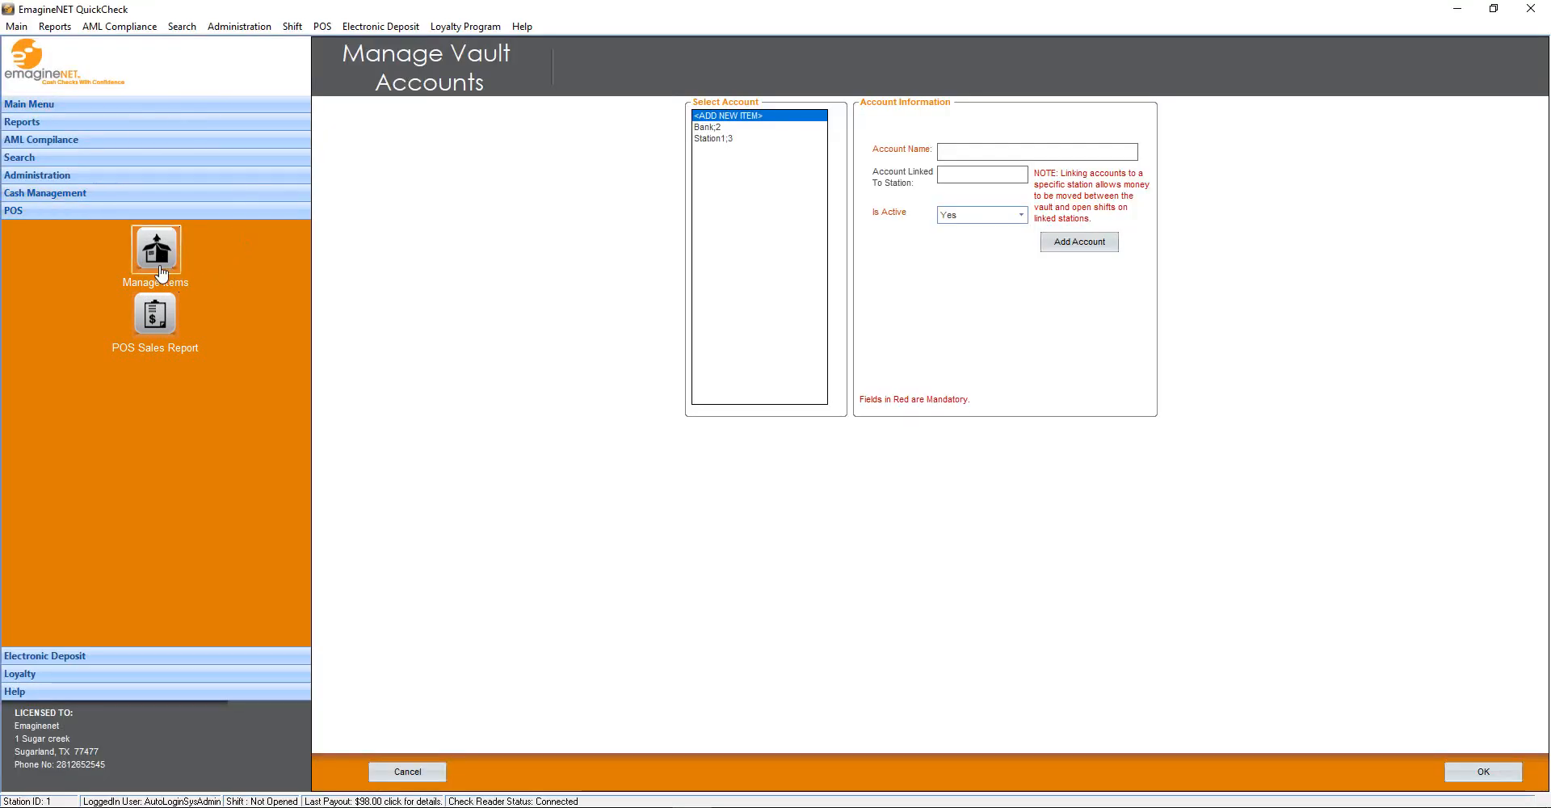
Add a FAX POS item with lookup 500, $1 fee, Money In type and shortcut F2
{"action": "left_click", "coordinate": [158, 252]}
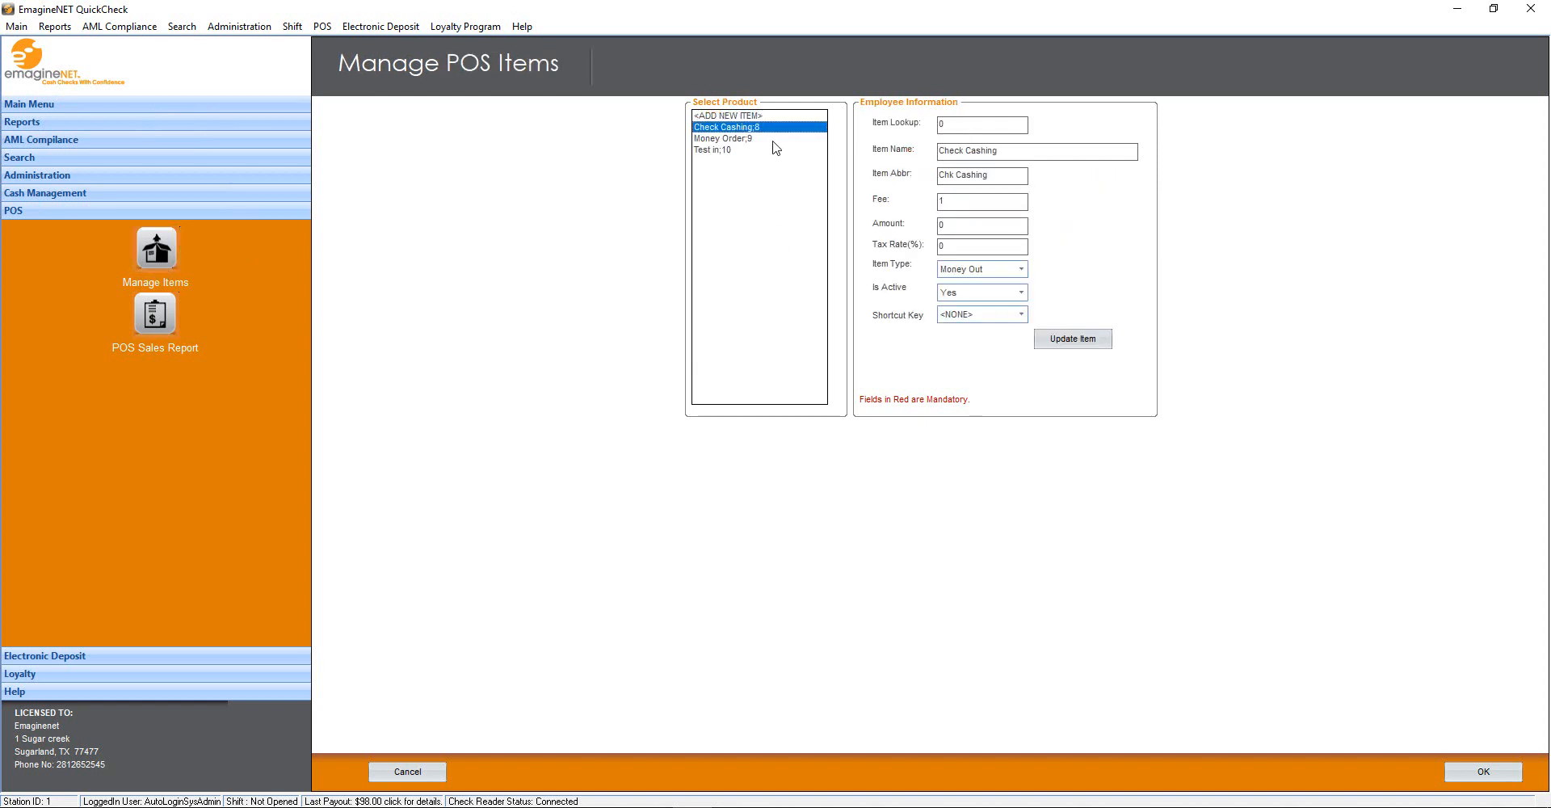
{"action": "left_click", "coordinate": [774, 116]}
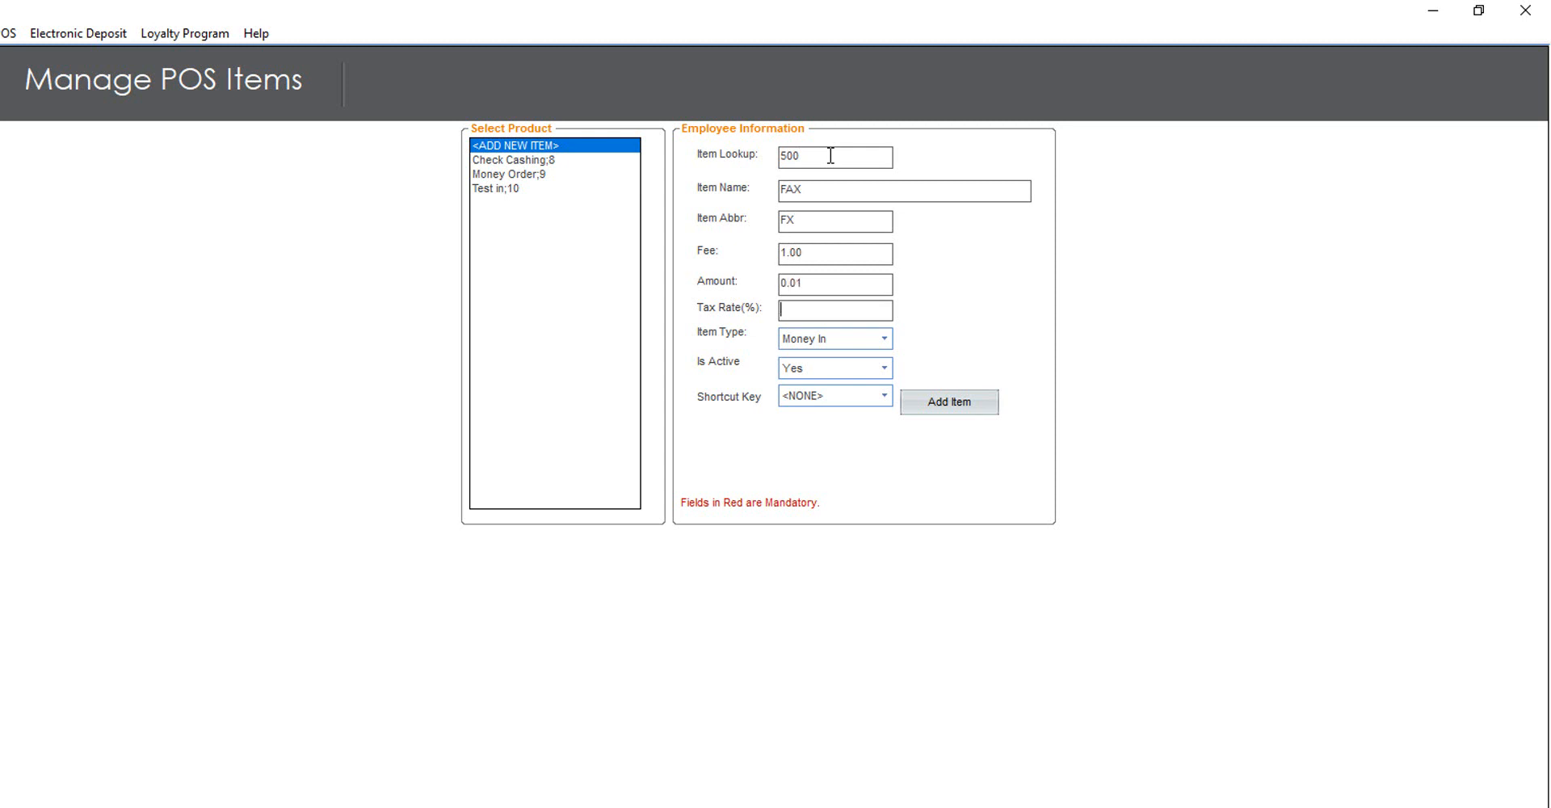
{"action": "key", "text": "Tab"}
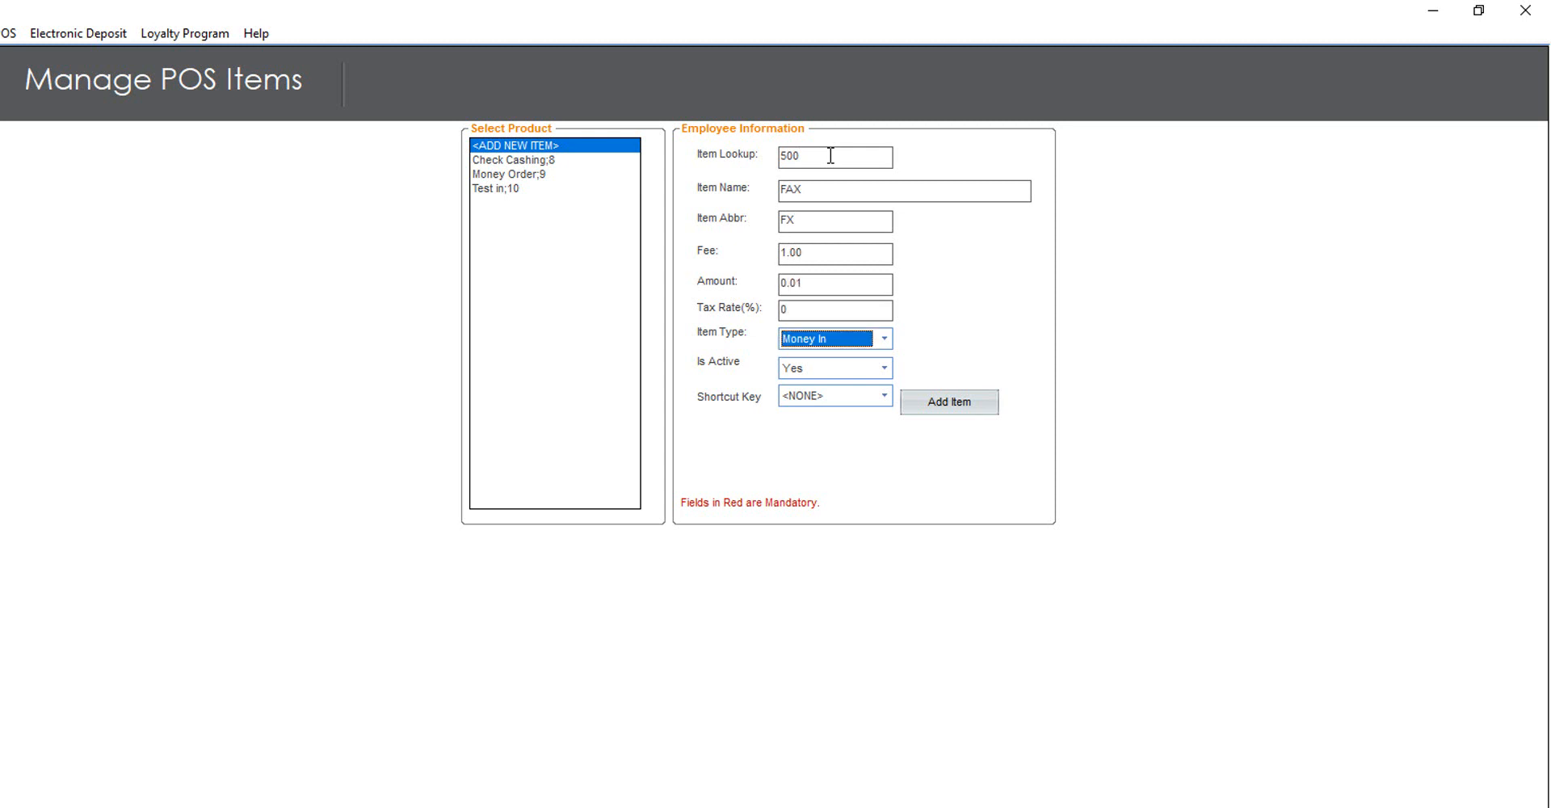
{"action": "left_click", "coordinate": [885, 338]}
{"action": "left_click", "coordinate": [884, 339]}
{"action": "left_click", "coordinate": [884, 395]}
{"action": "left_click", "coordinate": [865, 441]}
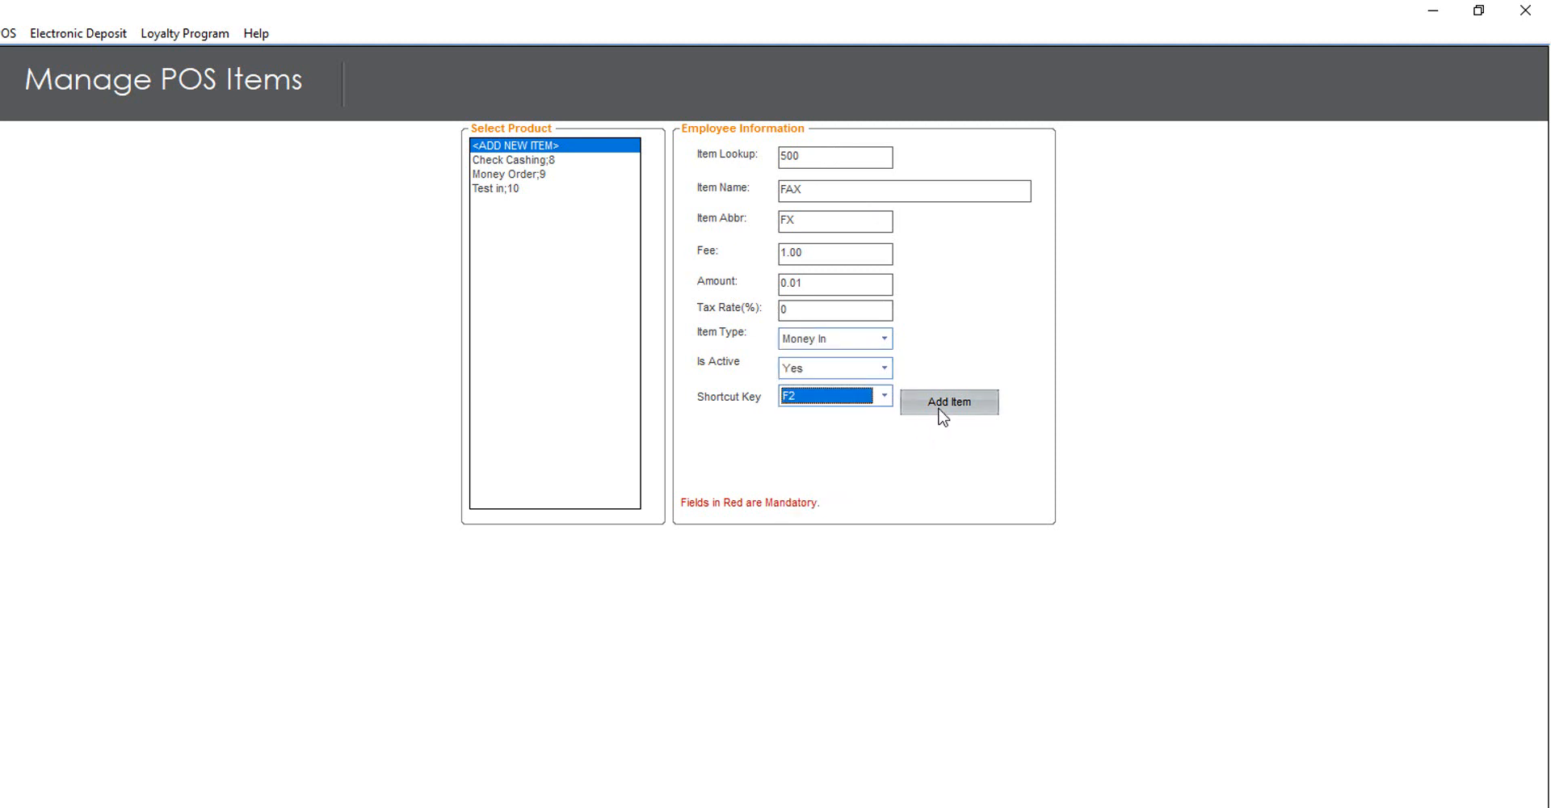
{"action": "left_click", "coordinate": [942, 401]}
{"action": "left_click", "coordinate": [194, 104]}
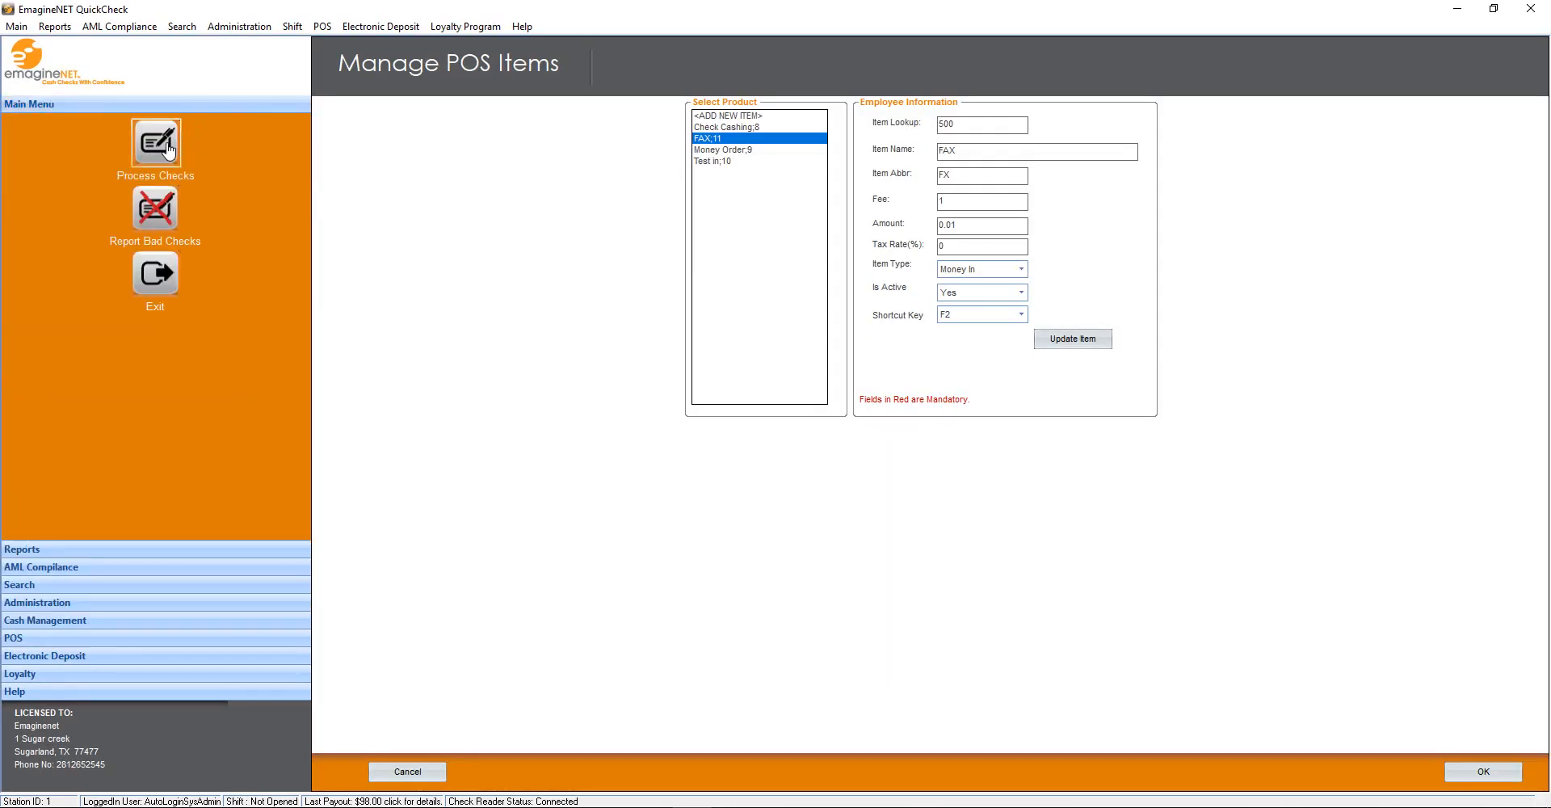
{"action": "left_click", "coordinate": [166, 146]}
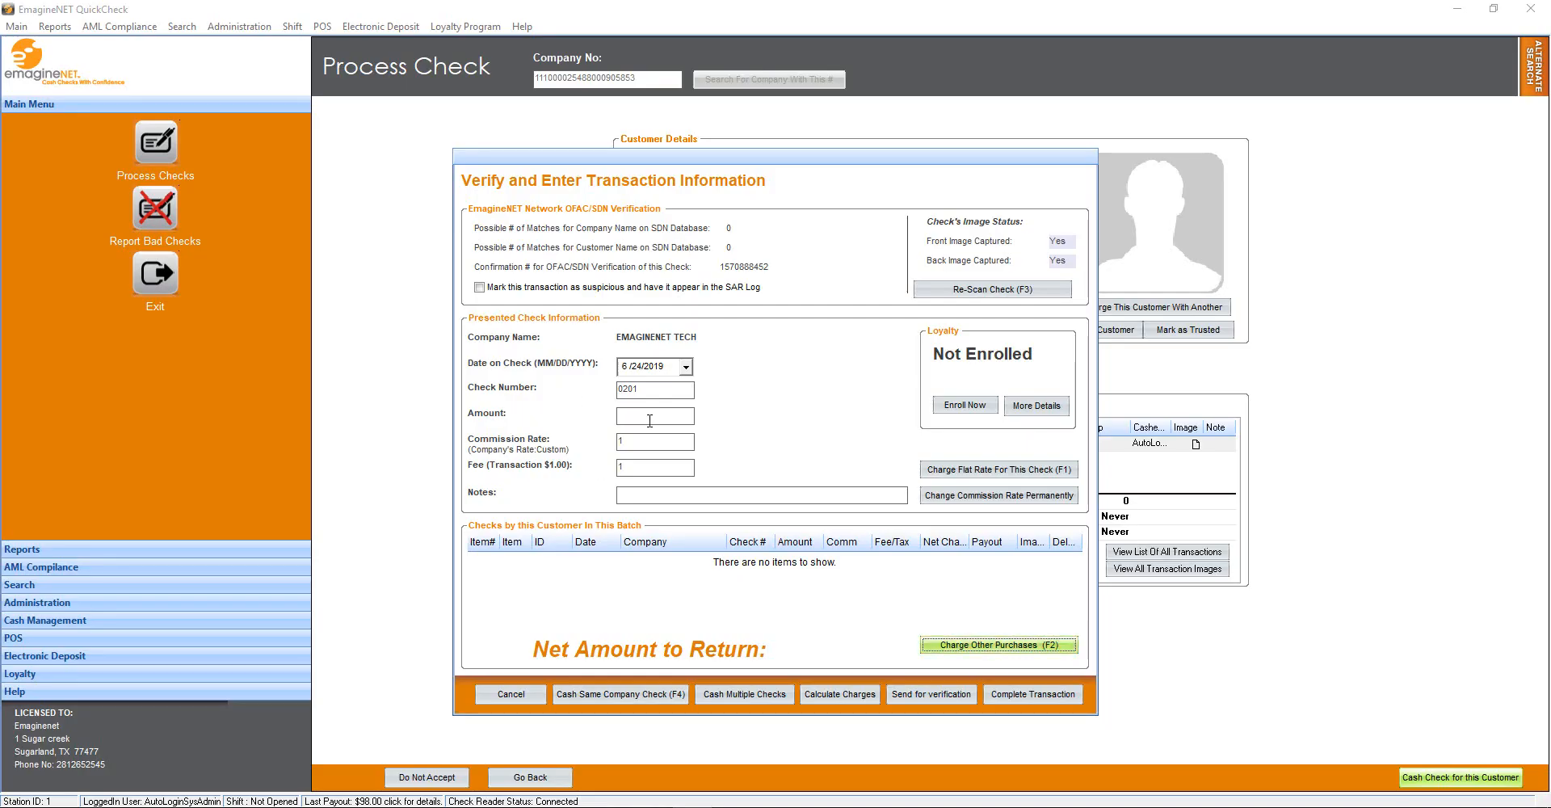
Add a $0.01 FAX purchase to the check transaction and complete it
{"action": "left_click", "coordinate": [979, 644]}
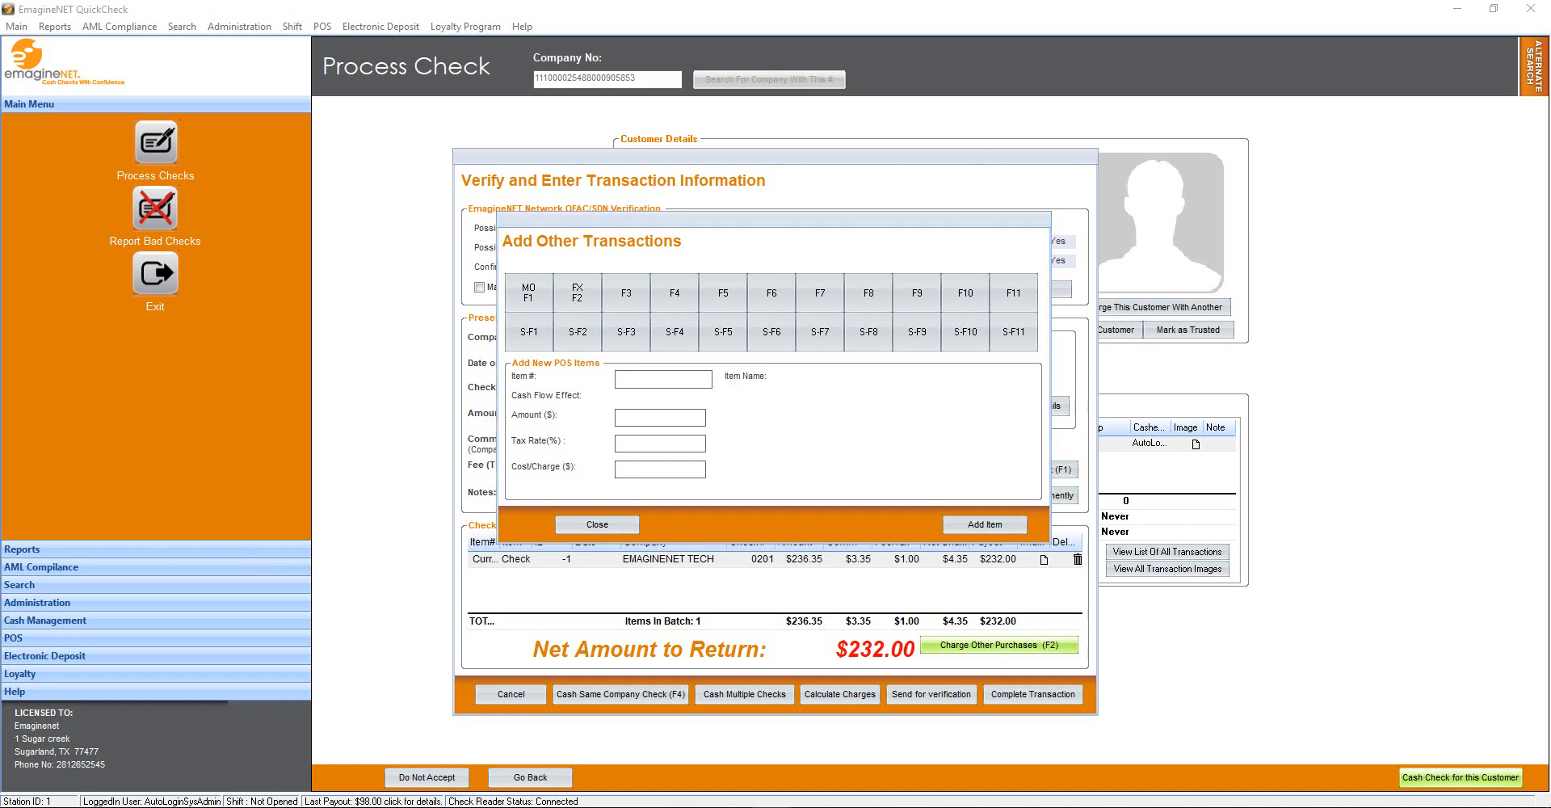
{"action": "left_click", "coordinate": [576, 298]}
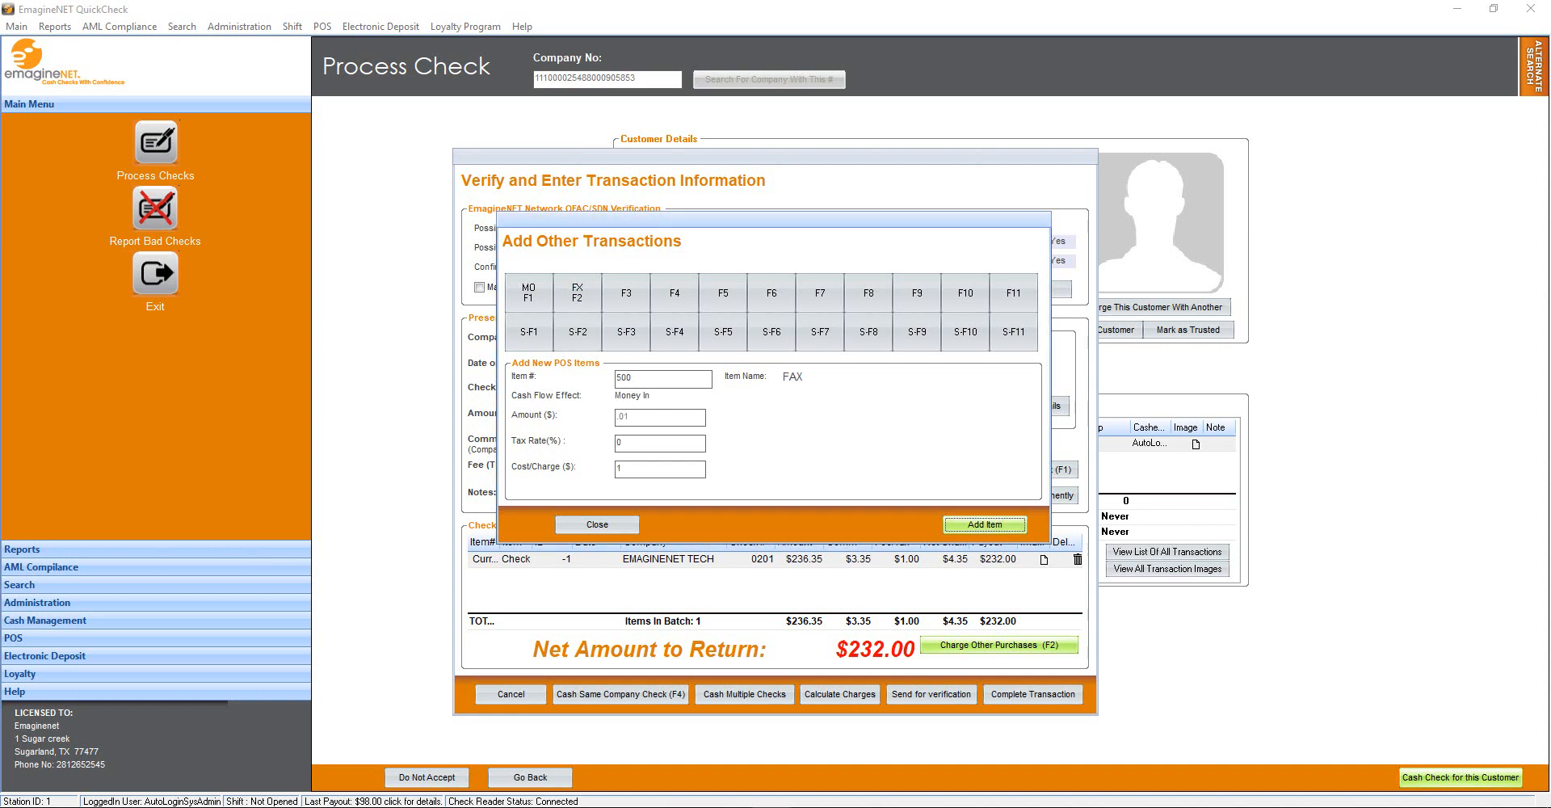
{"action": "left_click", "coordinate": [981, 526]}
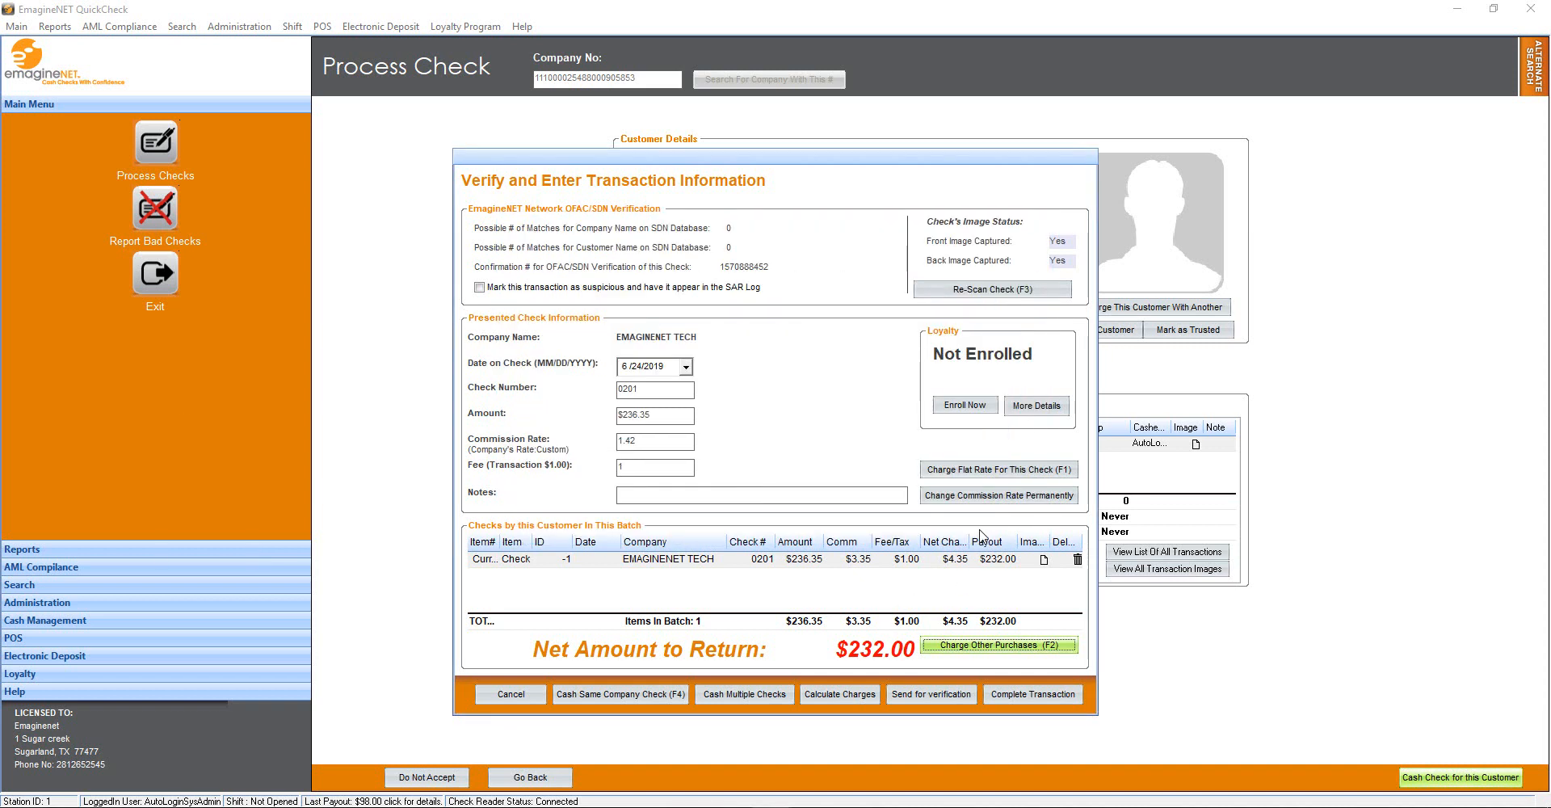
{"action": "left_click", "coordinate": [1033, 694]}
{"action": "left_click", "coordinate": [142, 147]}
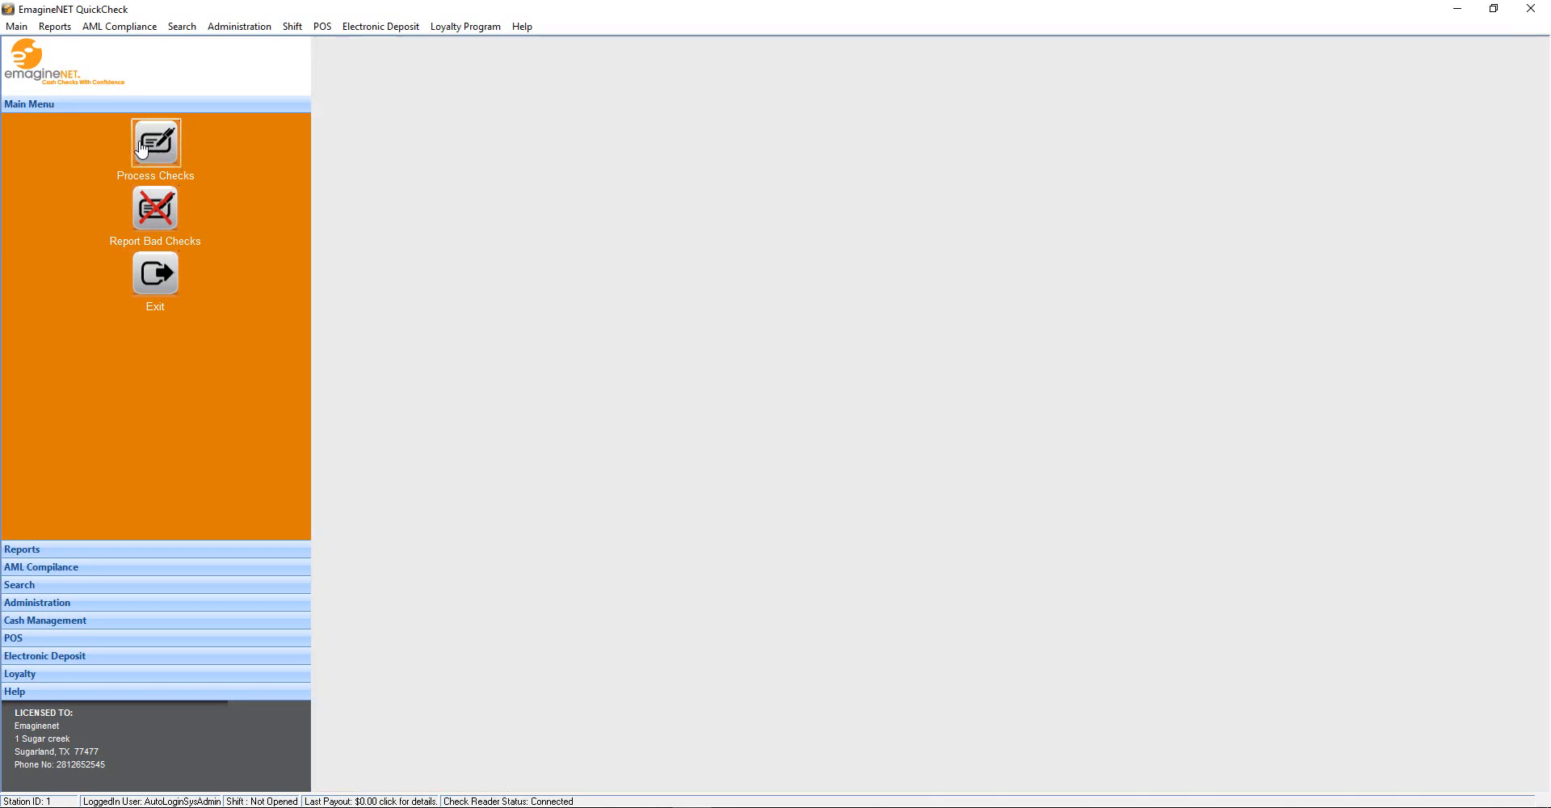
Generate the customer's POS sales report for 6/24/2019, then open the POS Sales Report
{"action": "left_click", "coordinate": [55, 584]}
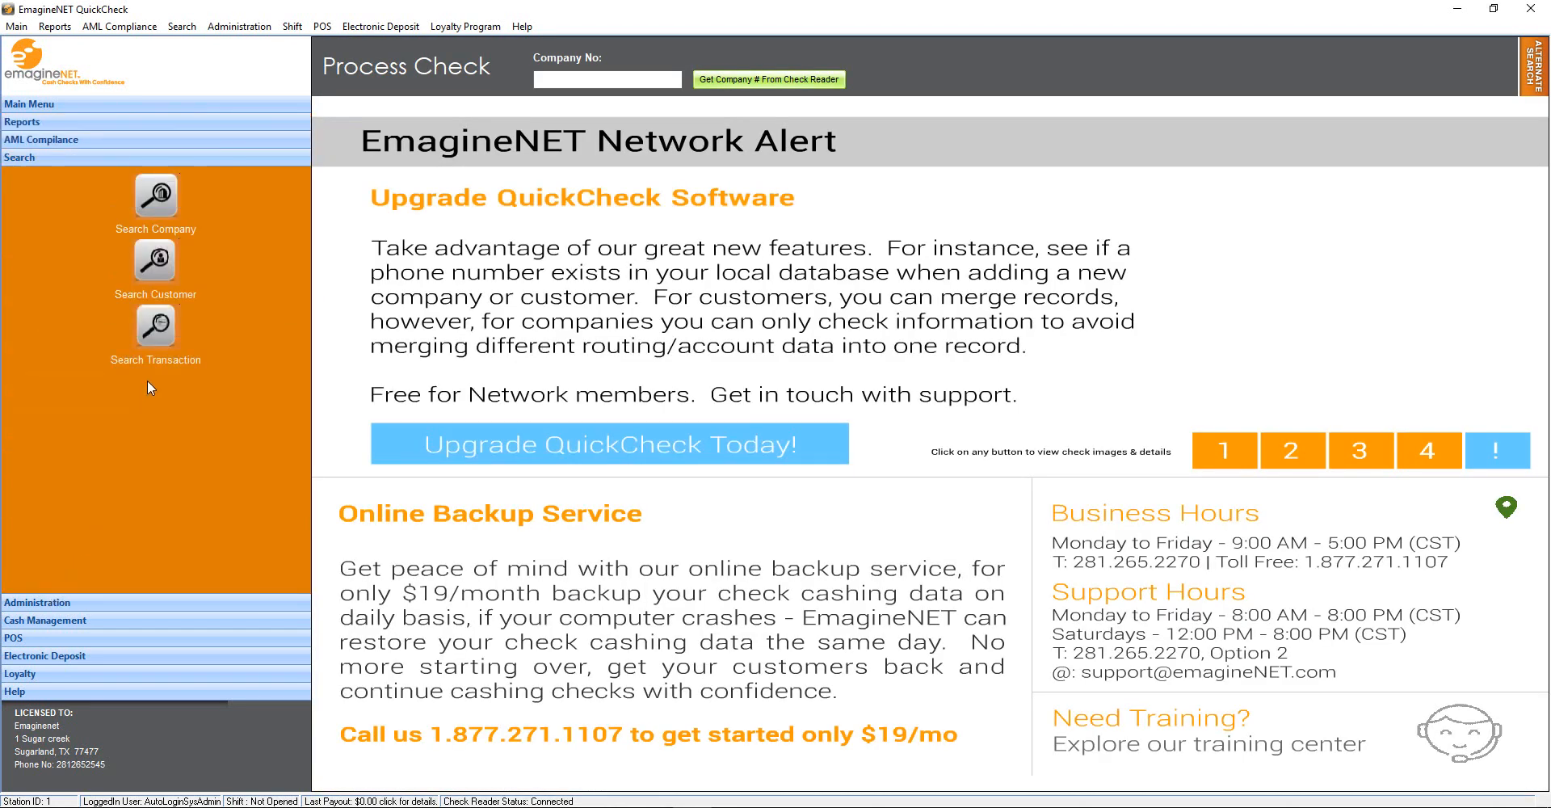
{"action": "left_click", "coordinate": [155, 260]}
{"action": "left_click", "coordinate": [940, 286]}
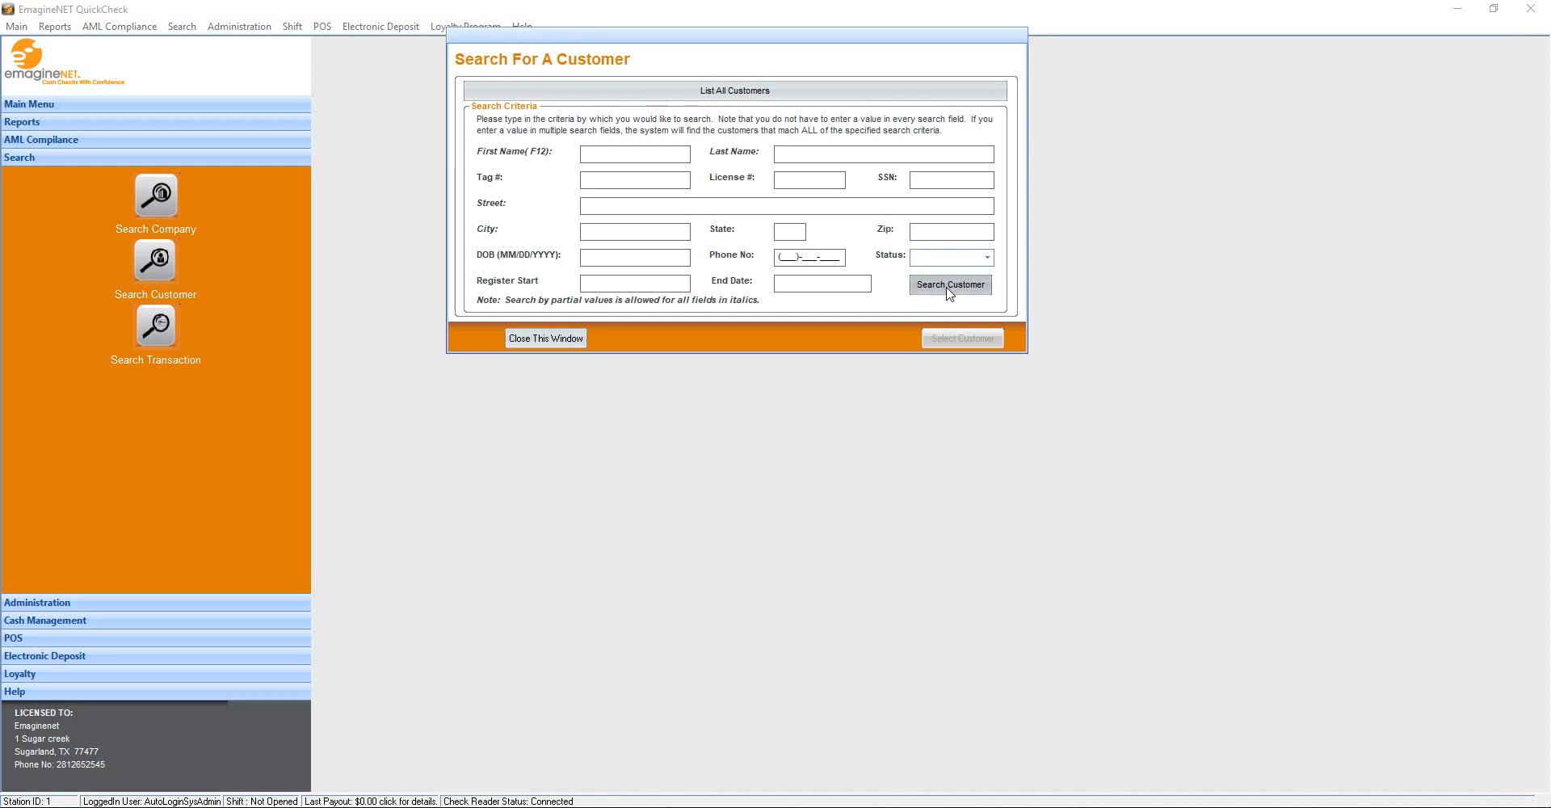
{"action": "left_click", "coordinate": [719, 444]}
{"action": "left_click", "coordinate": [1104, 557]}
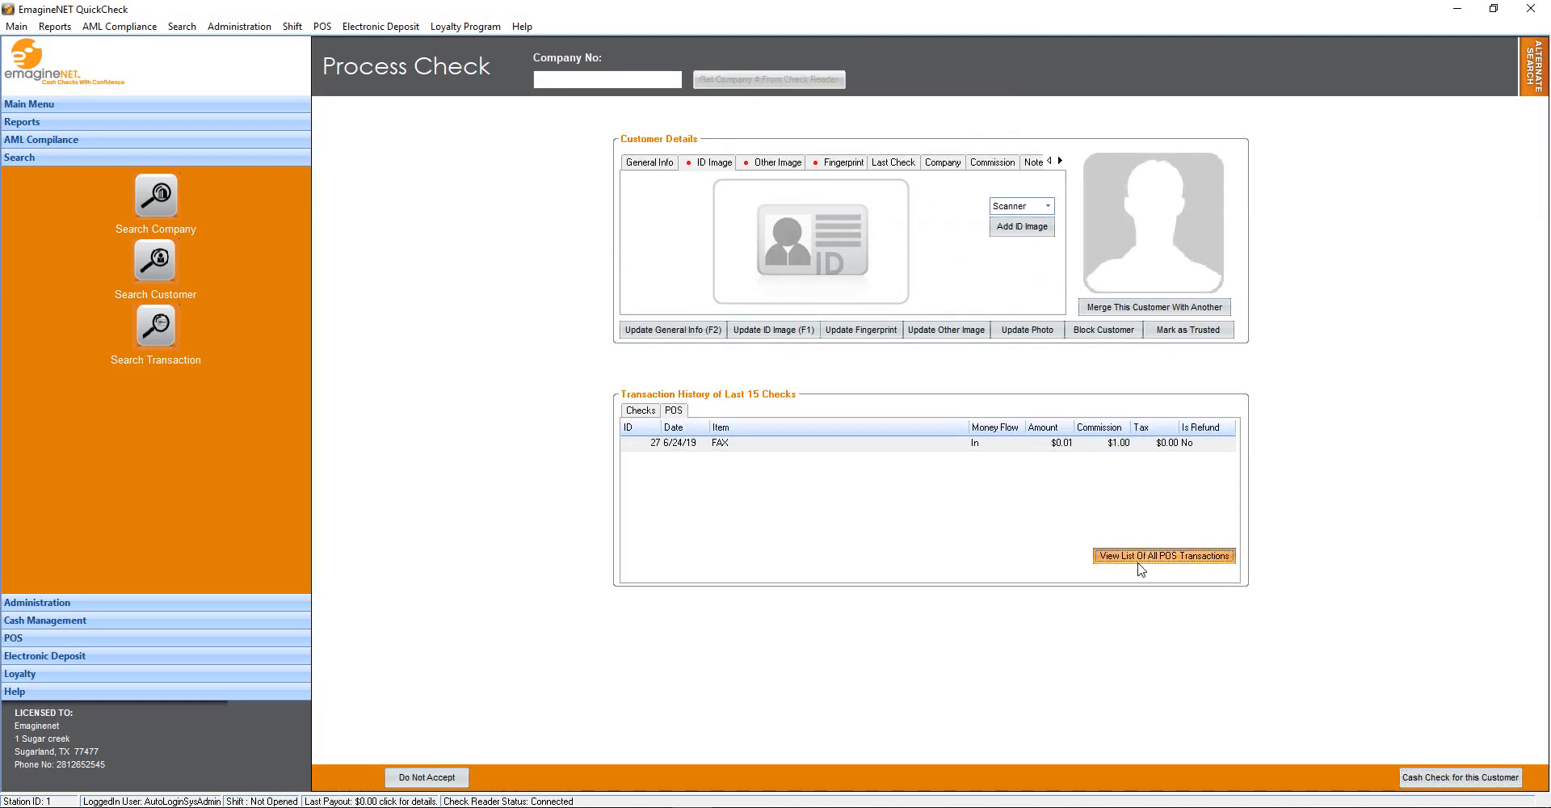
{"action": "left_click", "coordinate": [975, 41]}
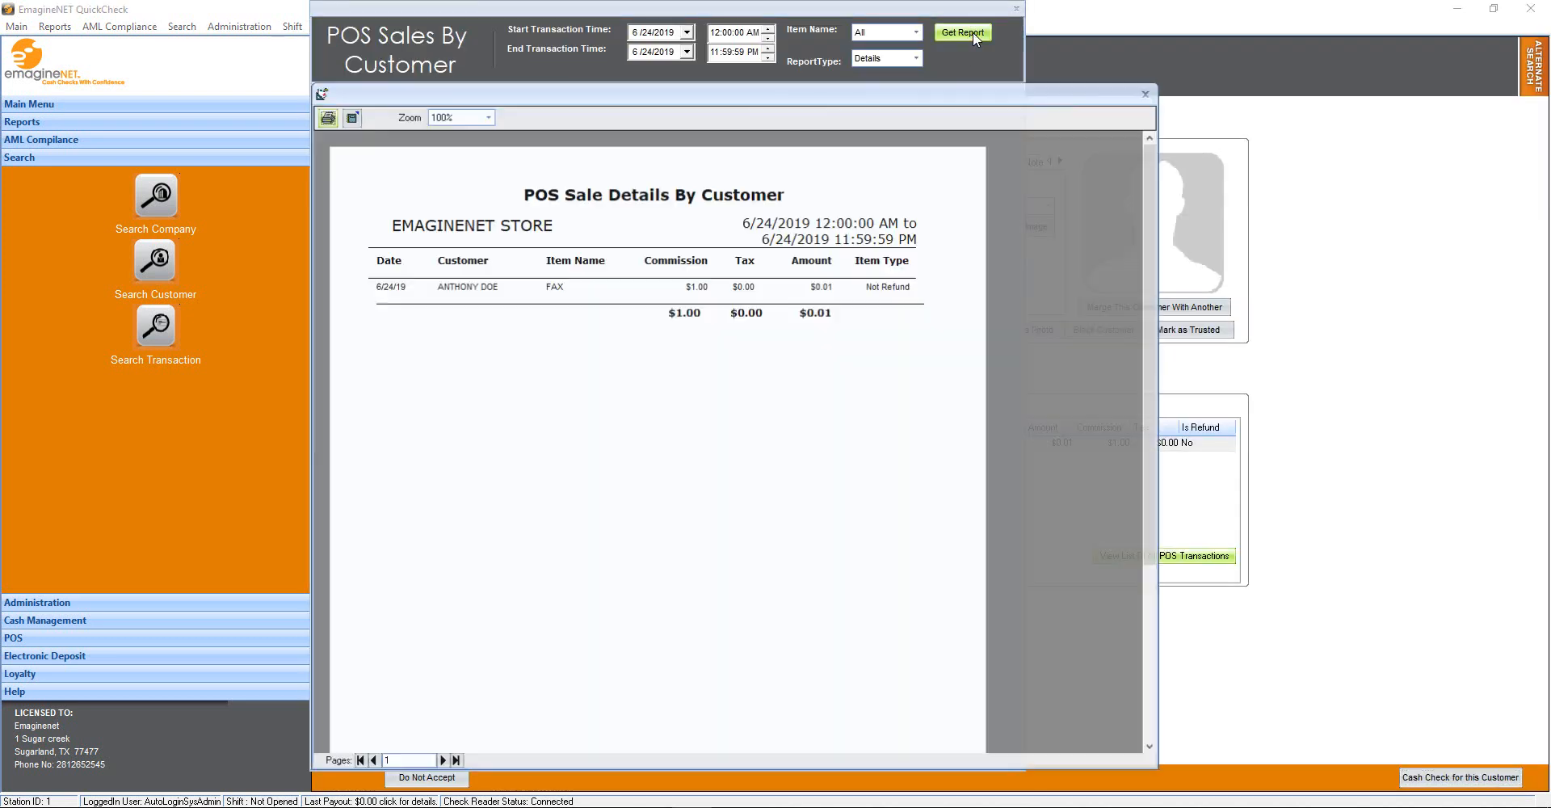
{"action": "left_click", "coordinate": [1153, 92]}
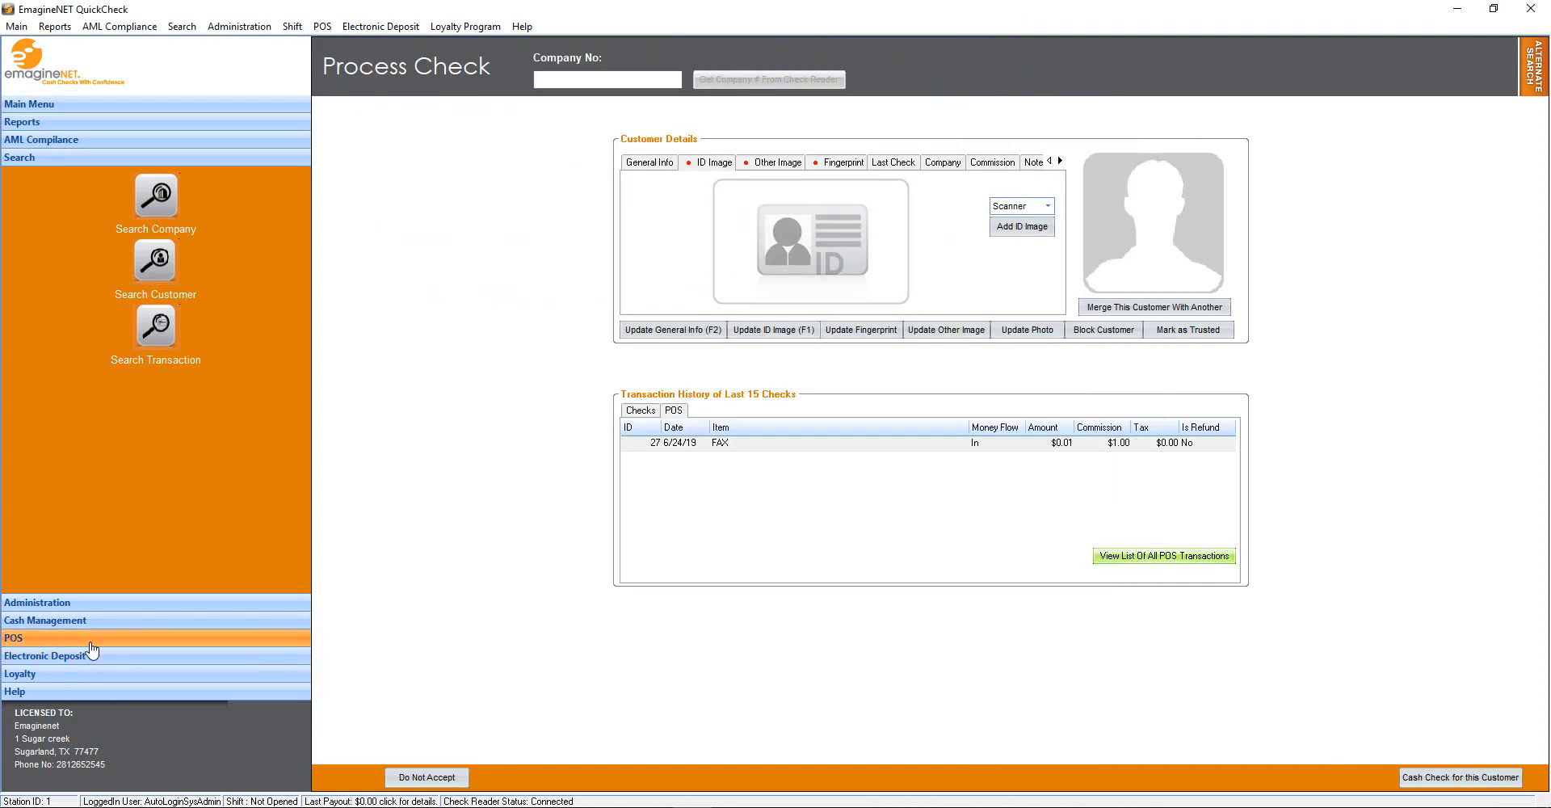
{"action": "left_click", "coordinate": [89, 638]}
{"action": "left_click", "coordinate": [158, 317]}
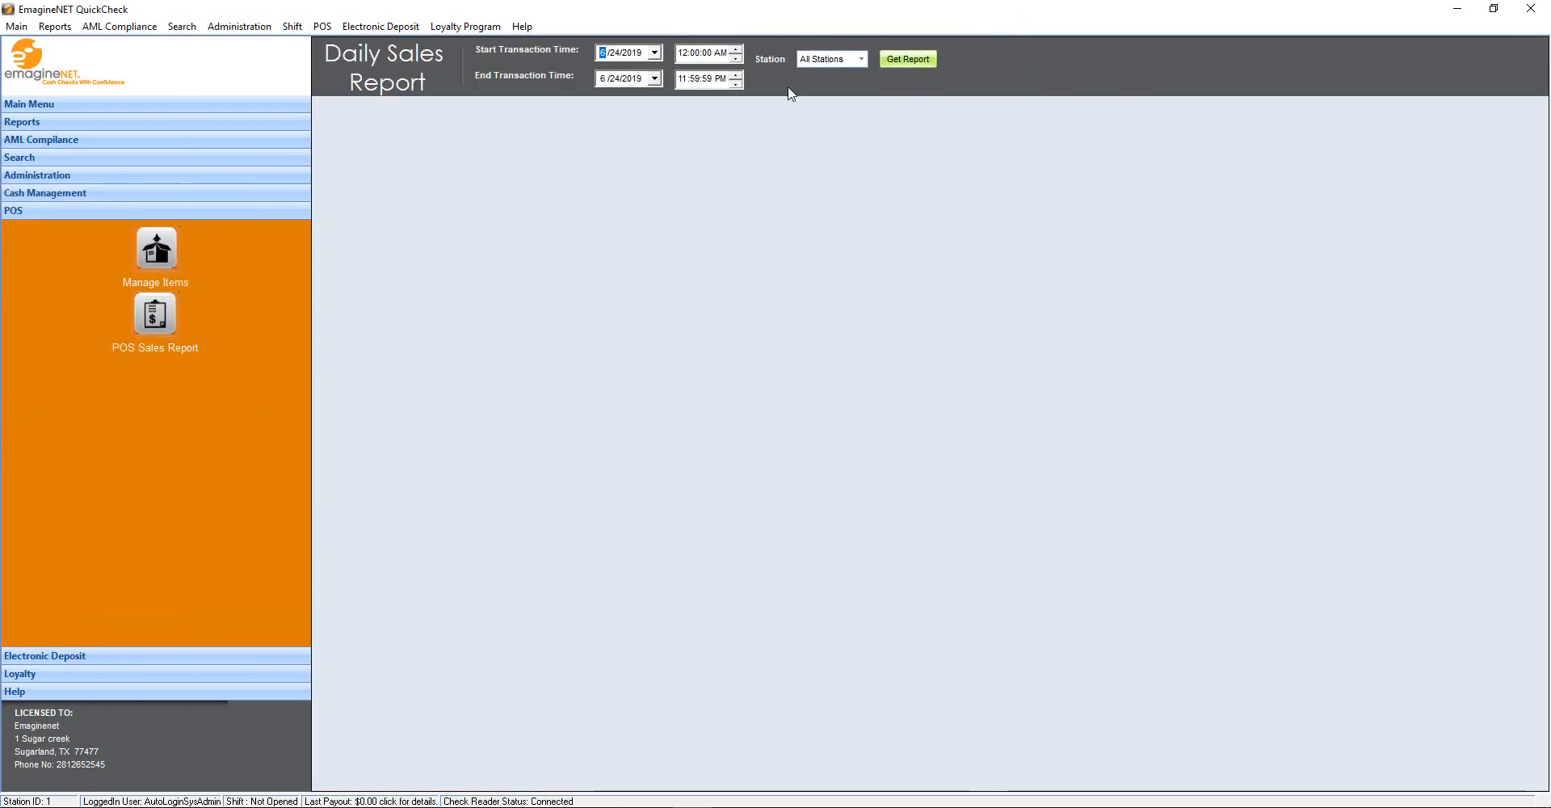
Run and close the 6/24/2019 all-stations sales report, then expand Electronic Deposit and Loyalty
{"action": "left_click", "coordinate": [912, 59]}
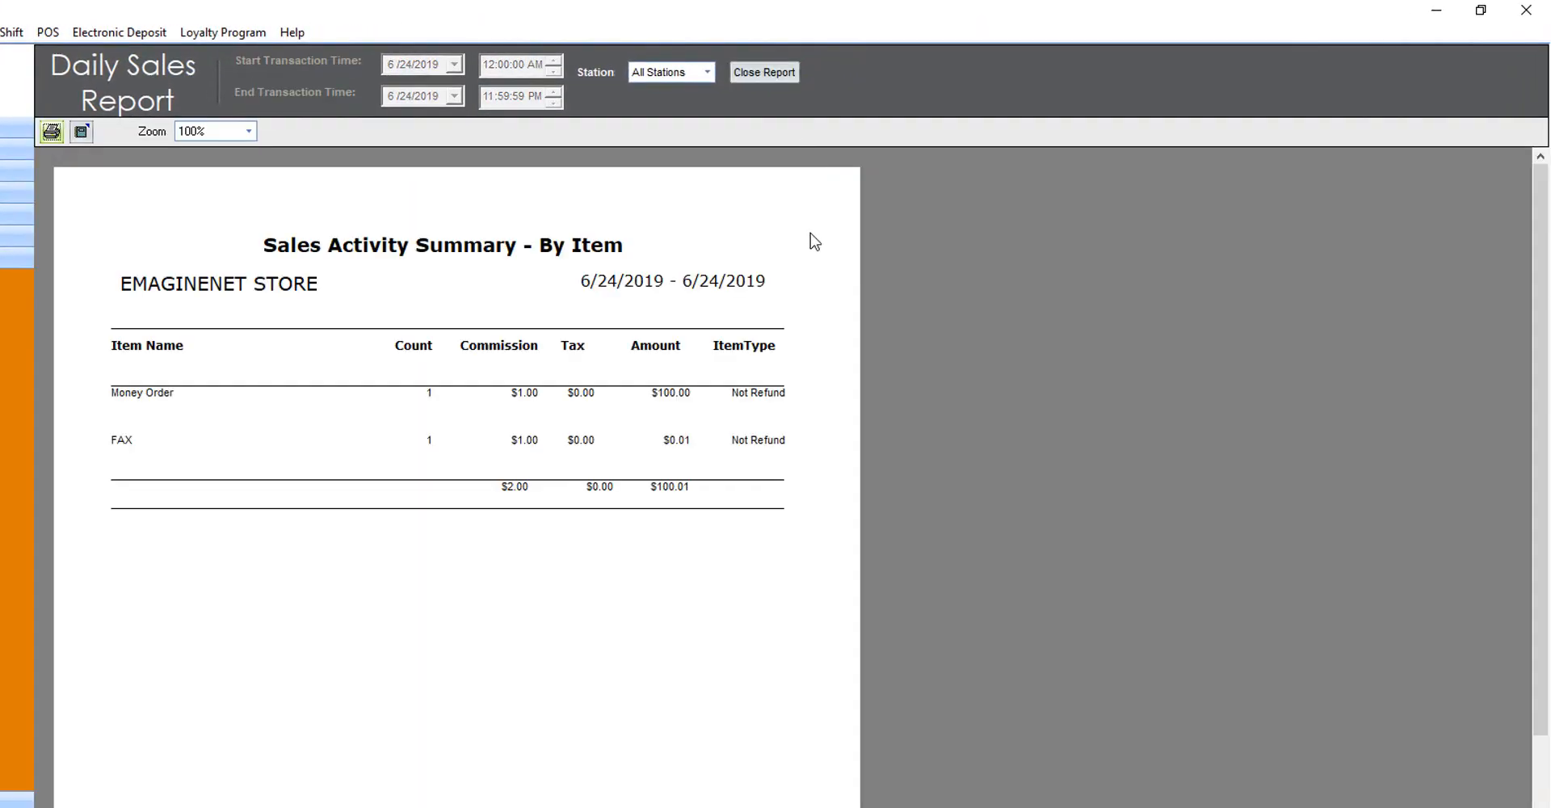
{"action": "left_click", "coordinate": [764, 73]}
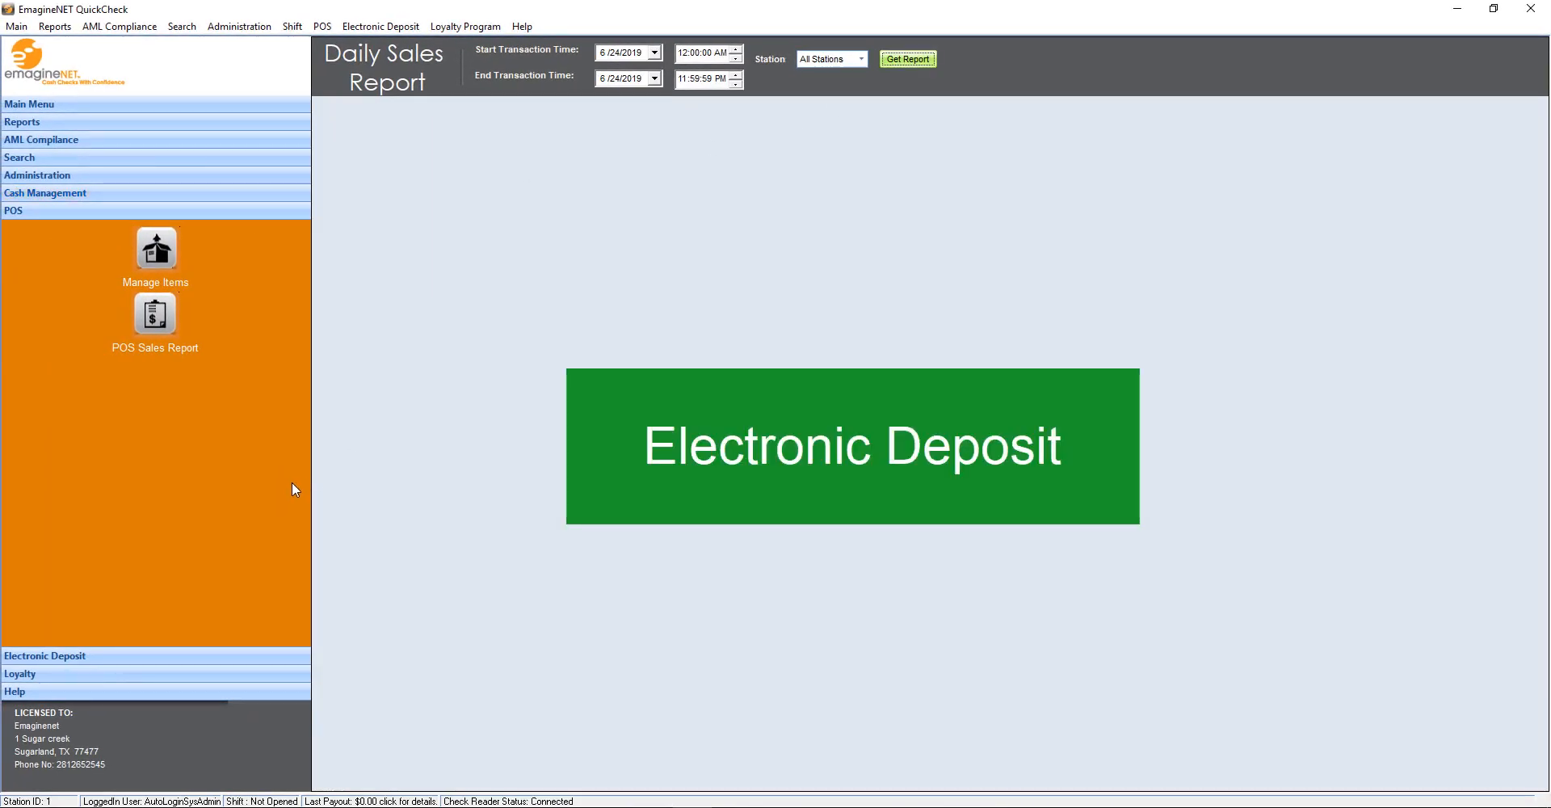
{"action": "left_click", "coordinate": [186, 656]}
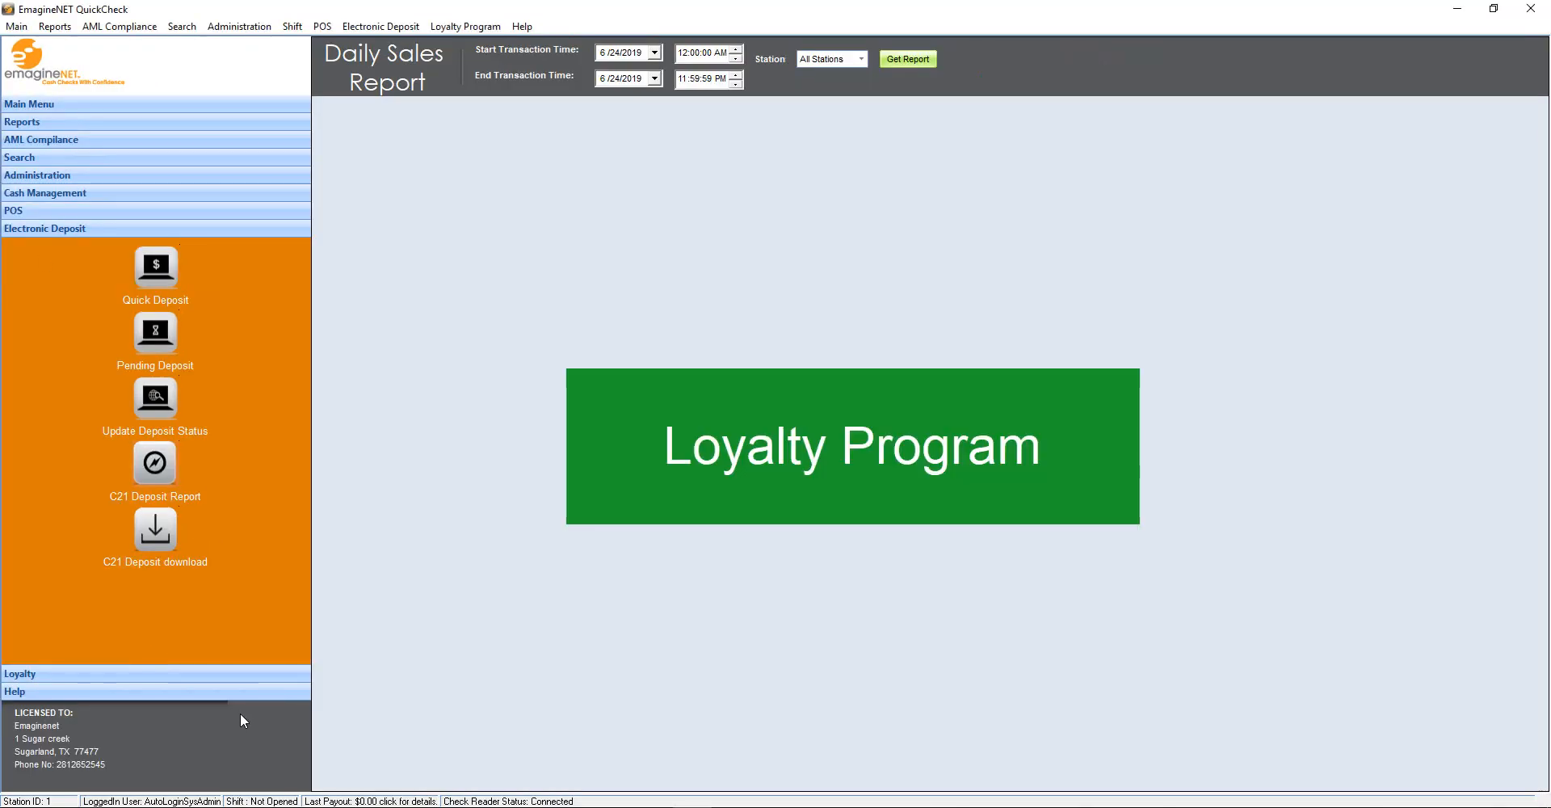
{"action": "left_click", "coordinate": [205, 674]}
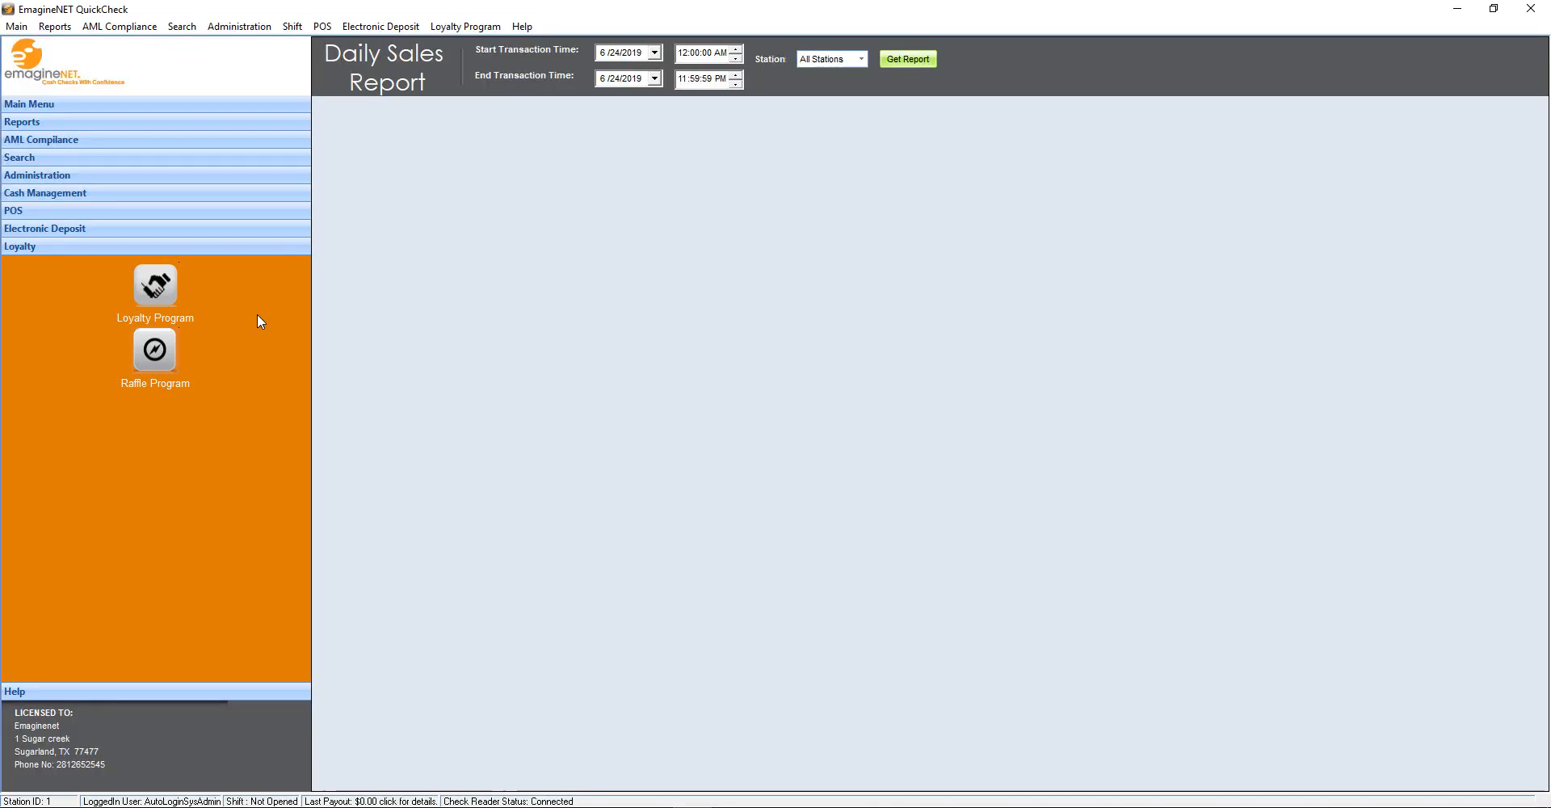
Apply the Free Soda loyalty program to the current check transaction
{"action": "left_click", "coordinate": [160, 286]}
{"action": "left_click", "coordinate": [727, 139]}
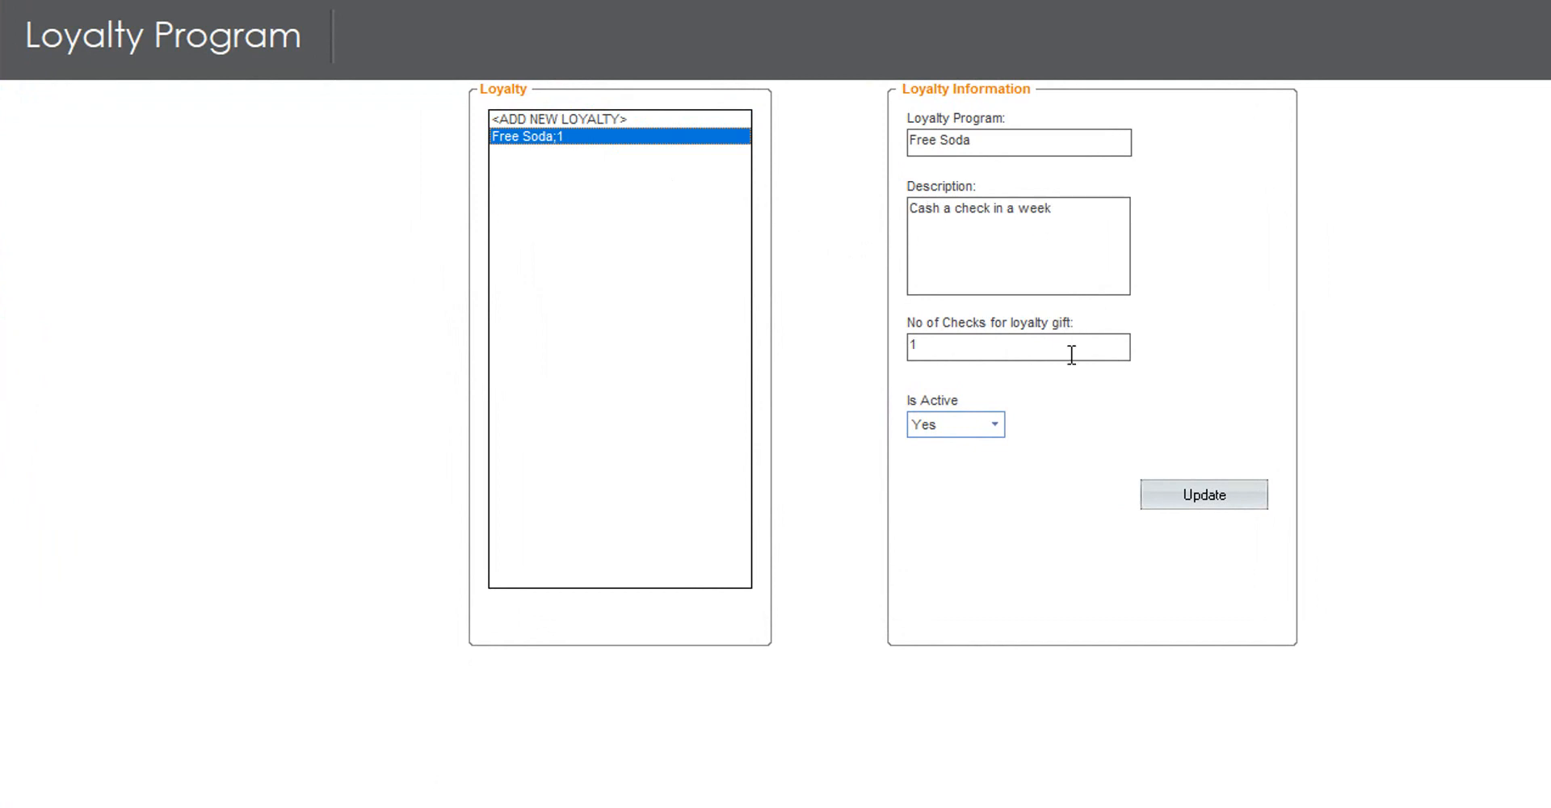
{"action": "left_click", "coordinate": [1189, 502]}
{"action": "left_click", "coordinate": [1065, 274]}
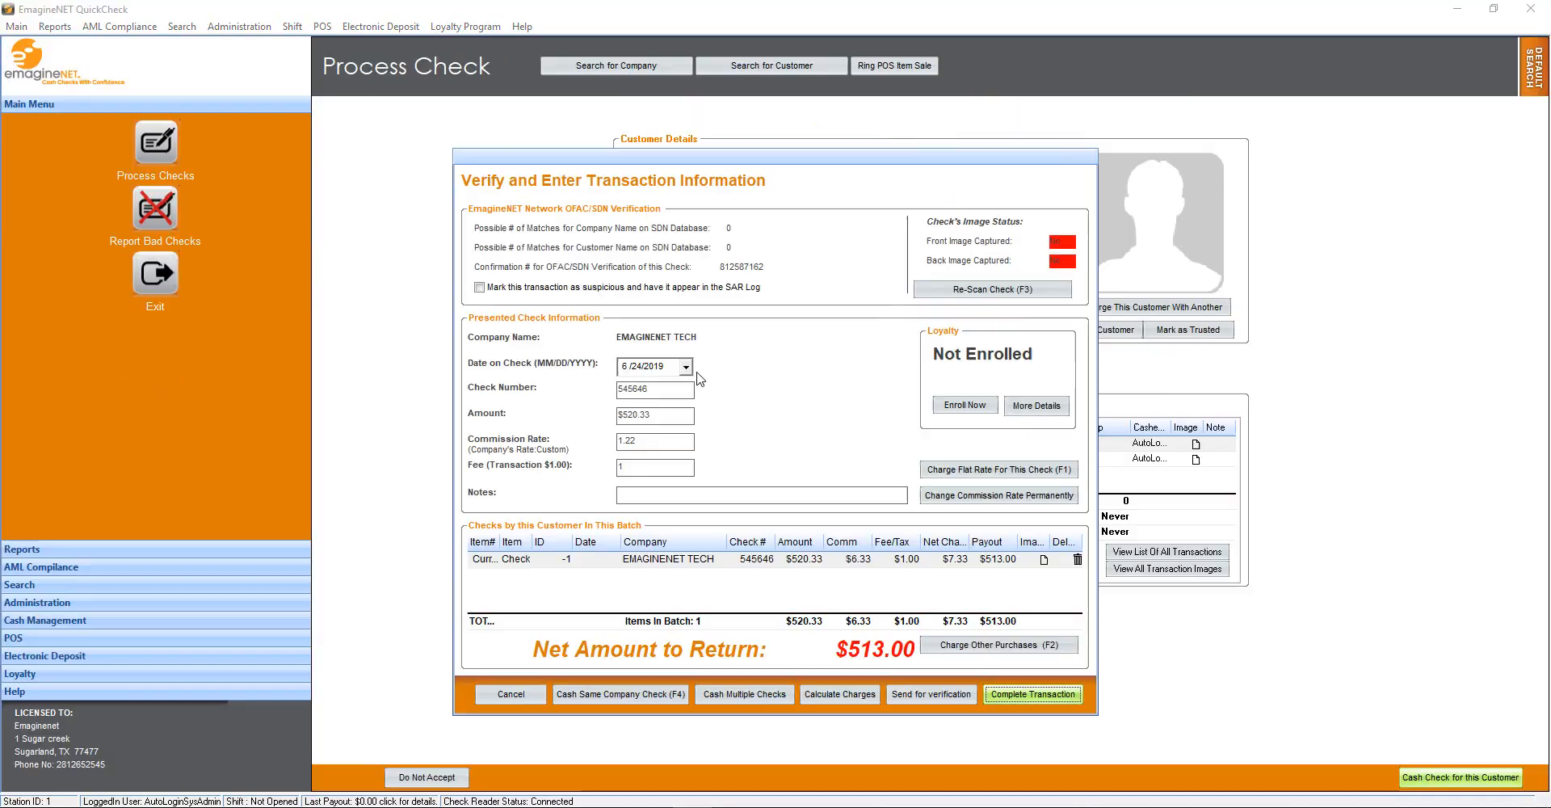
Enroll the customer in the loyalty program without issuing a card
{"action": "left_click", "coordinate": [983, 408]}
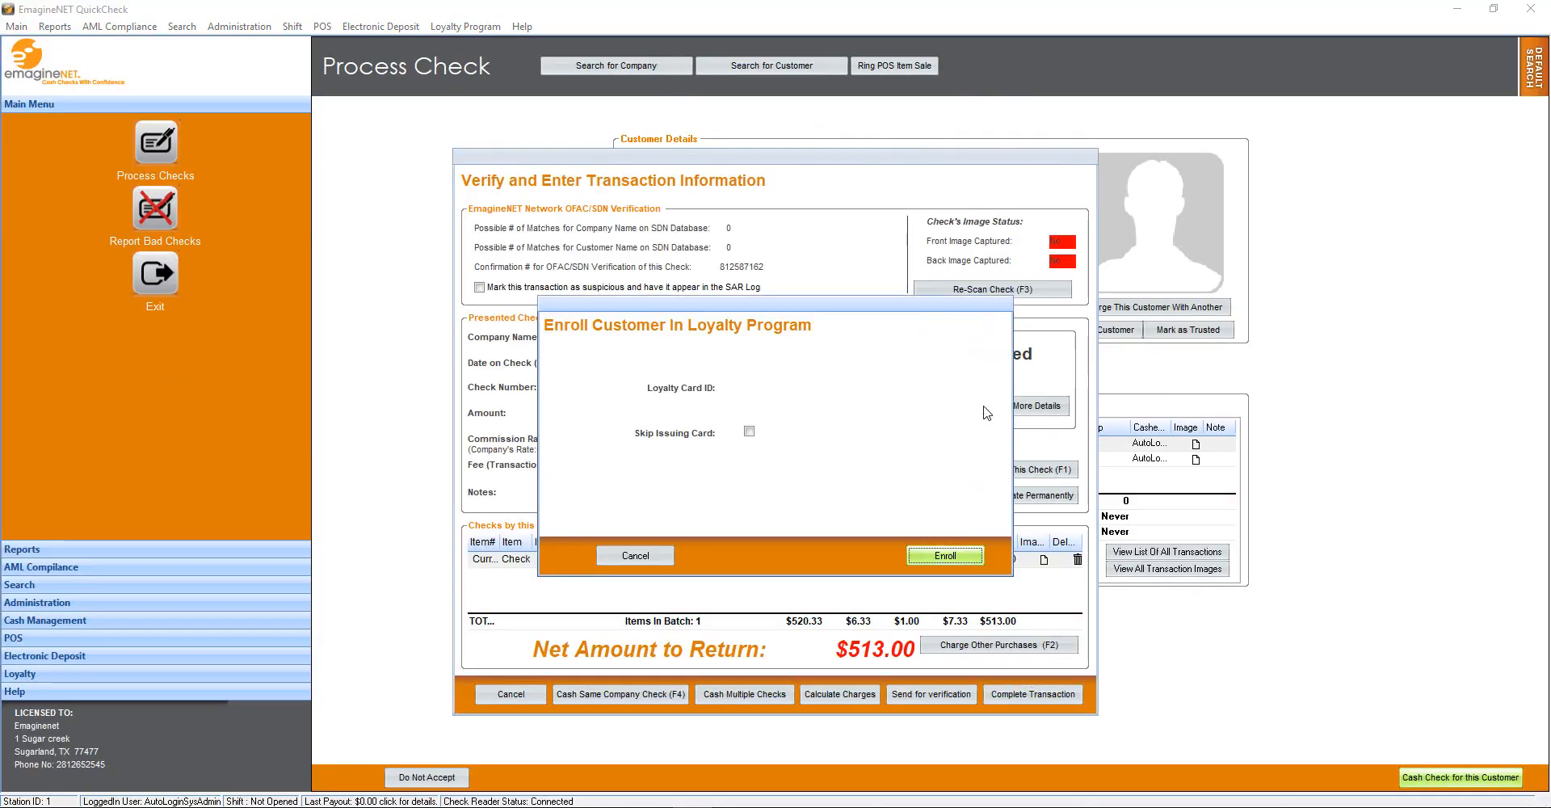
{"action": "left_click", "coordinate": [751, 432]}
{"action": "left_click", "coordinate": [952, 555]}
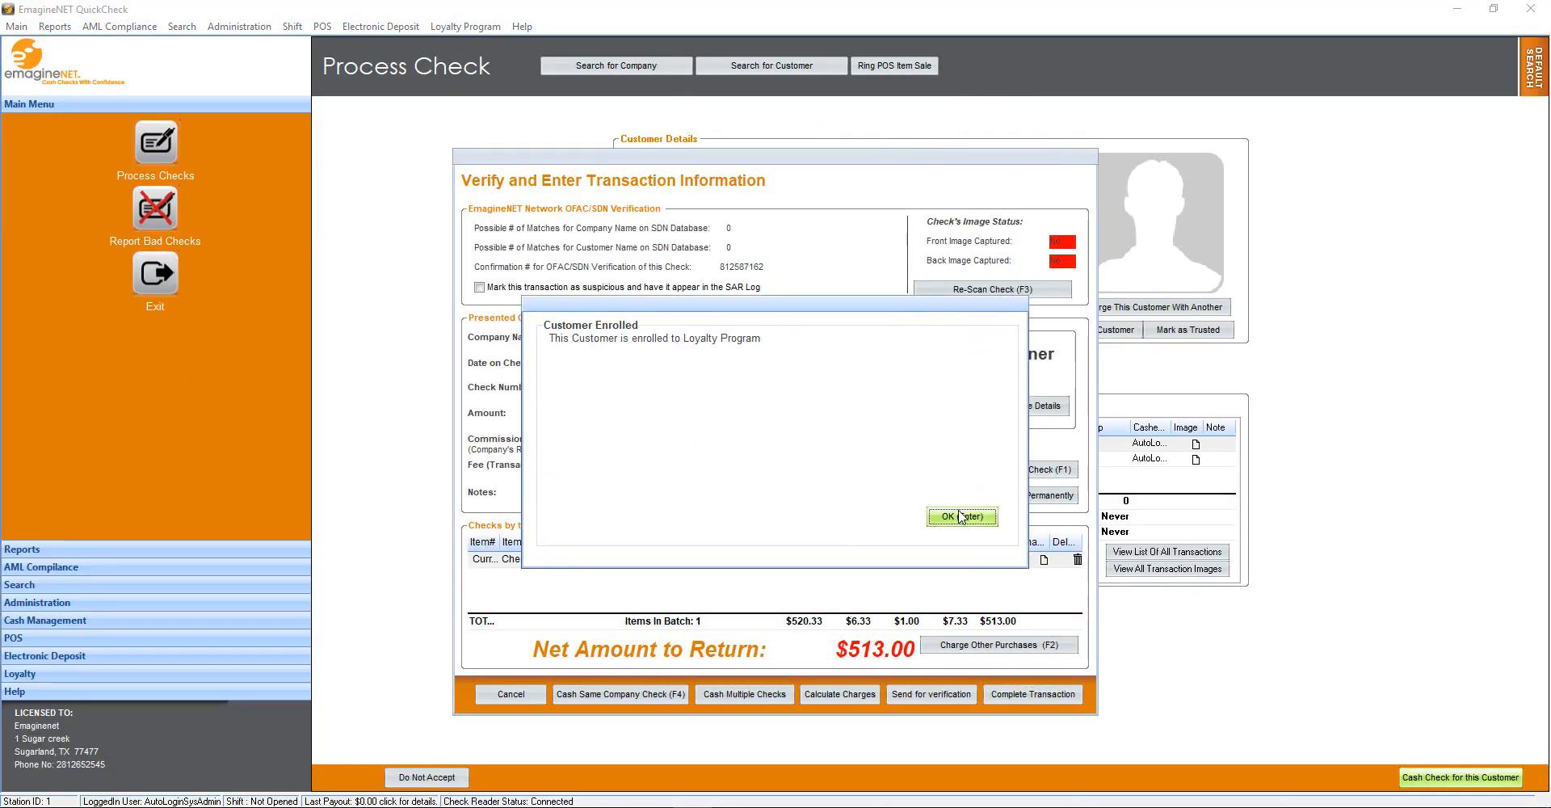
{"action": "left_click", "coordinate": [962, 515]}
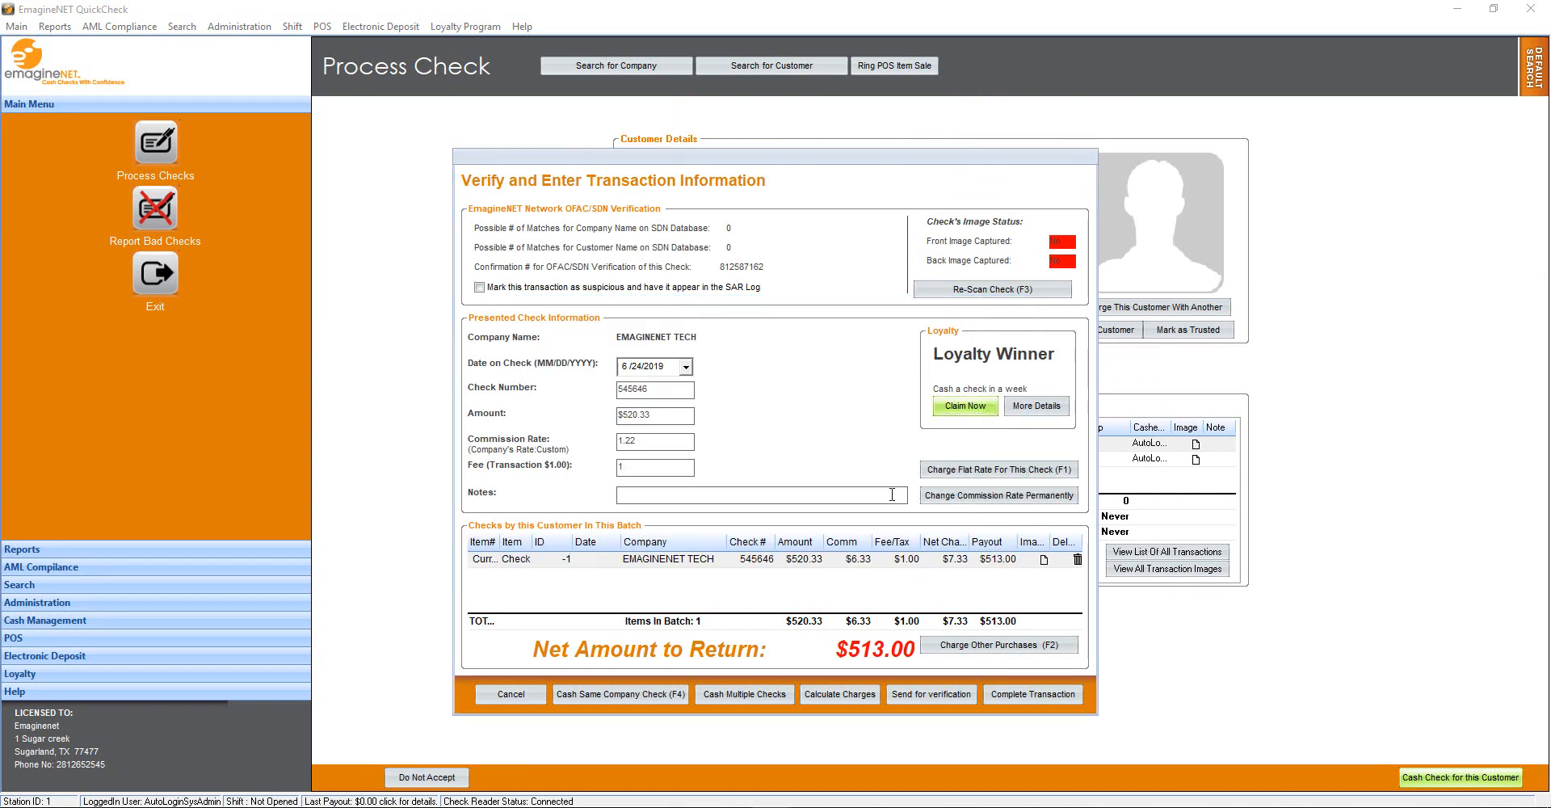
Redeem the customer's loyalty gift and complete the $513.00 check payout
{"action": "left_click", "coordinate": [978, 408]}
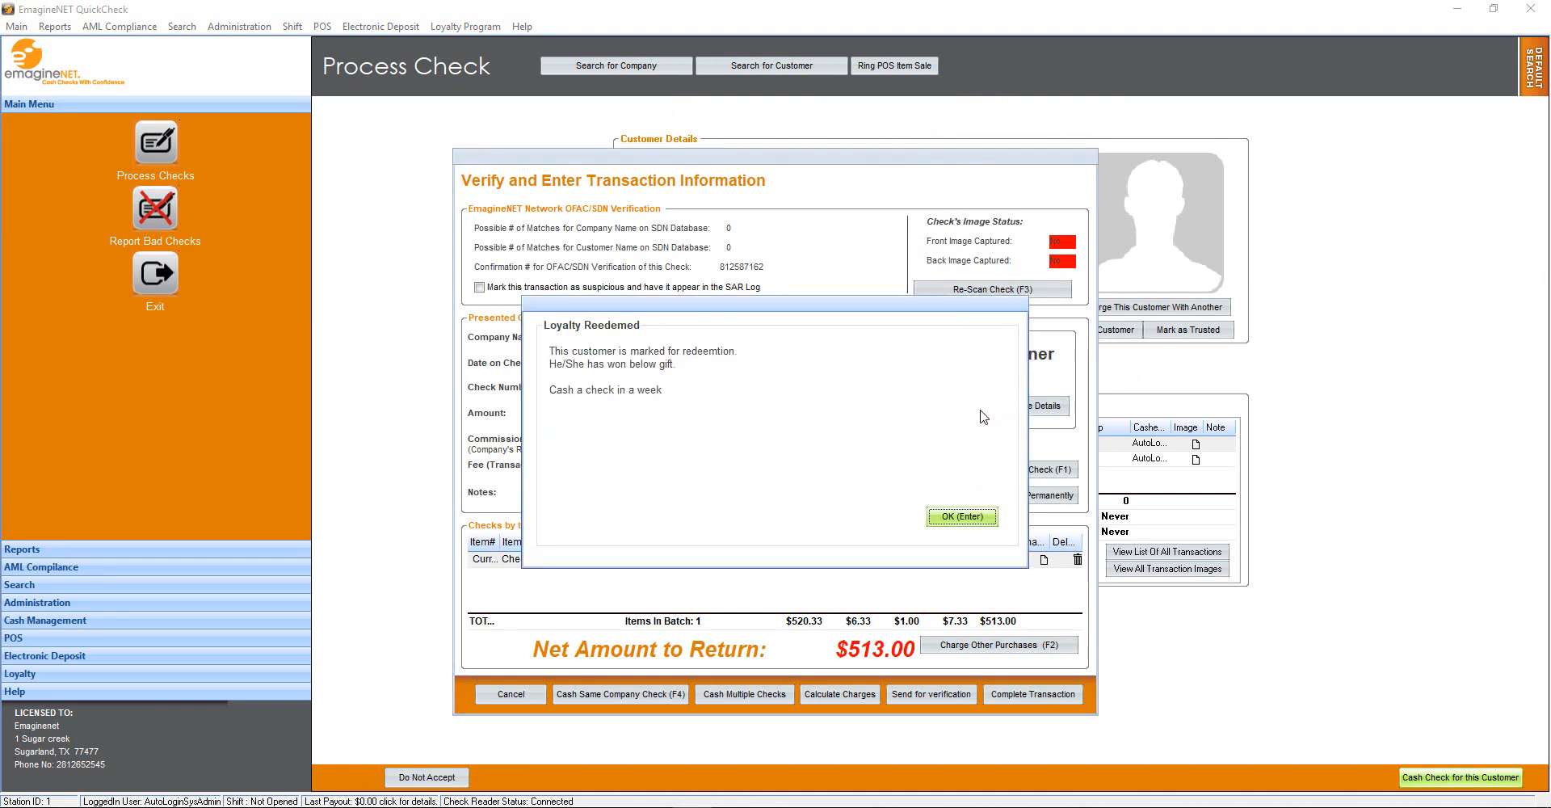
{"action": "left_click", "coordinate": [953, 517]}
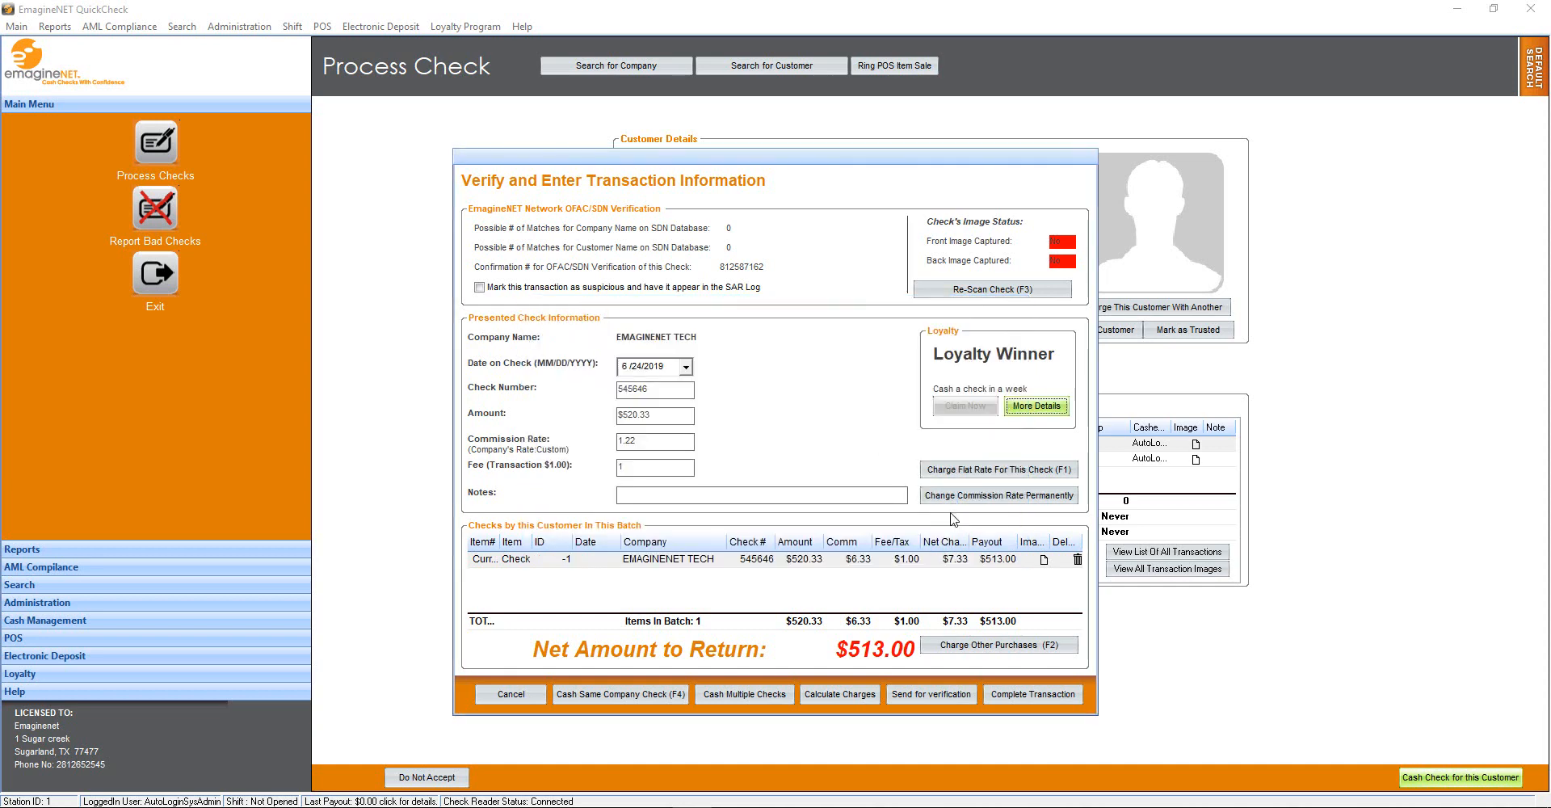
{"action": "left_click", "coordinate": [1019, 691]}
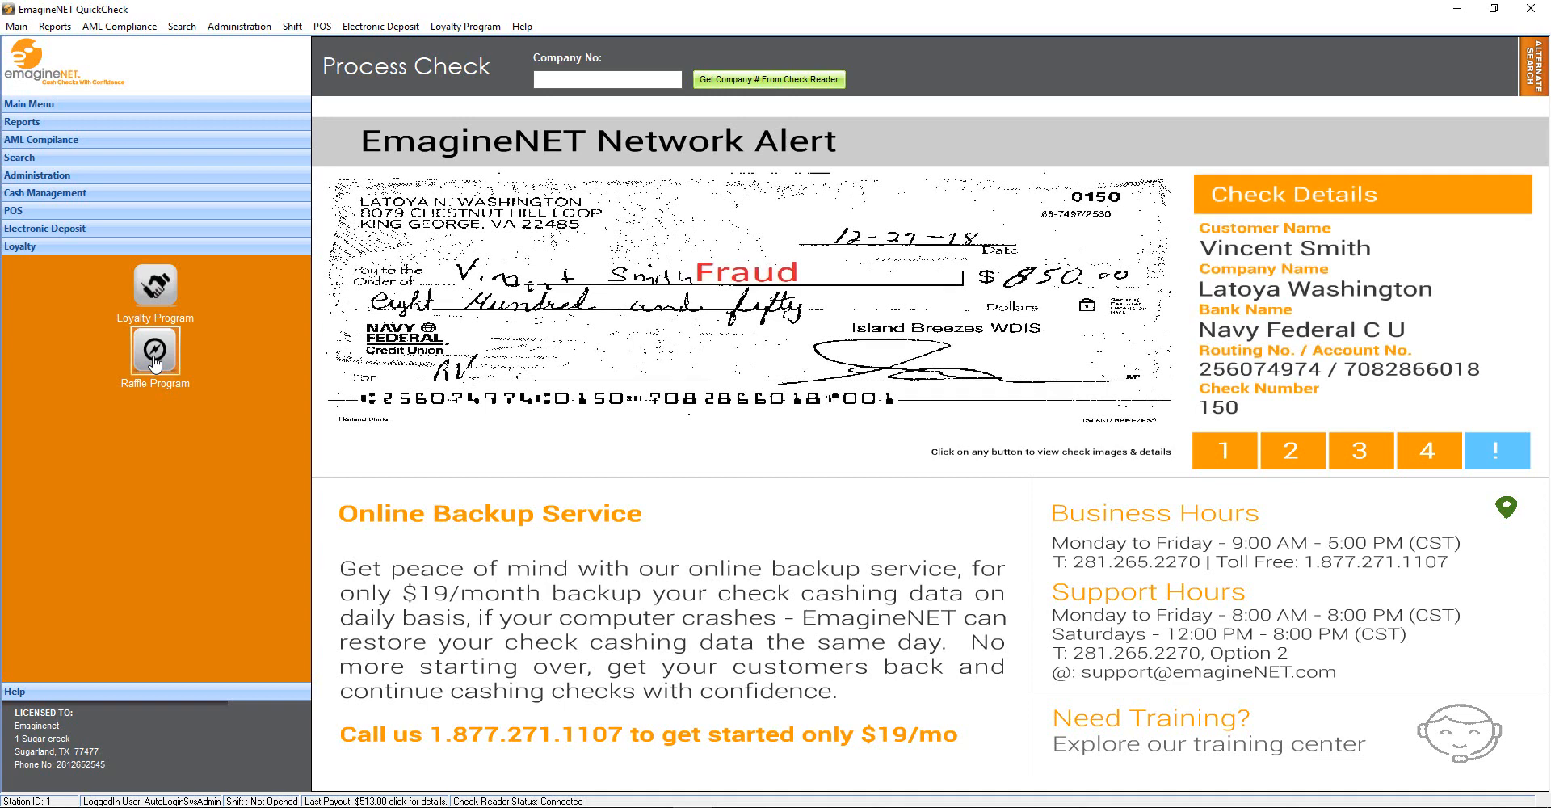
{"action": "left_click", "coordinate": [155, 364]}
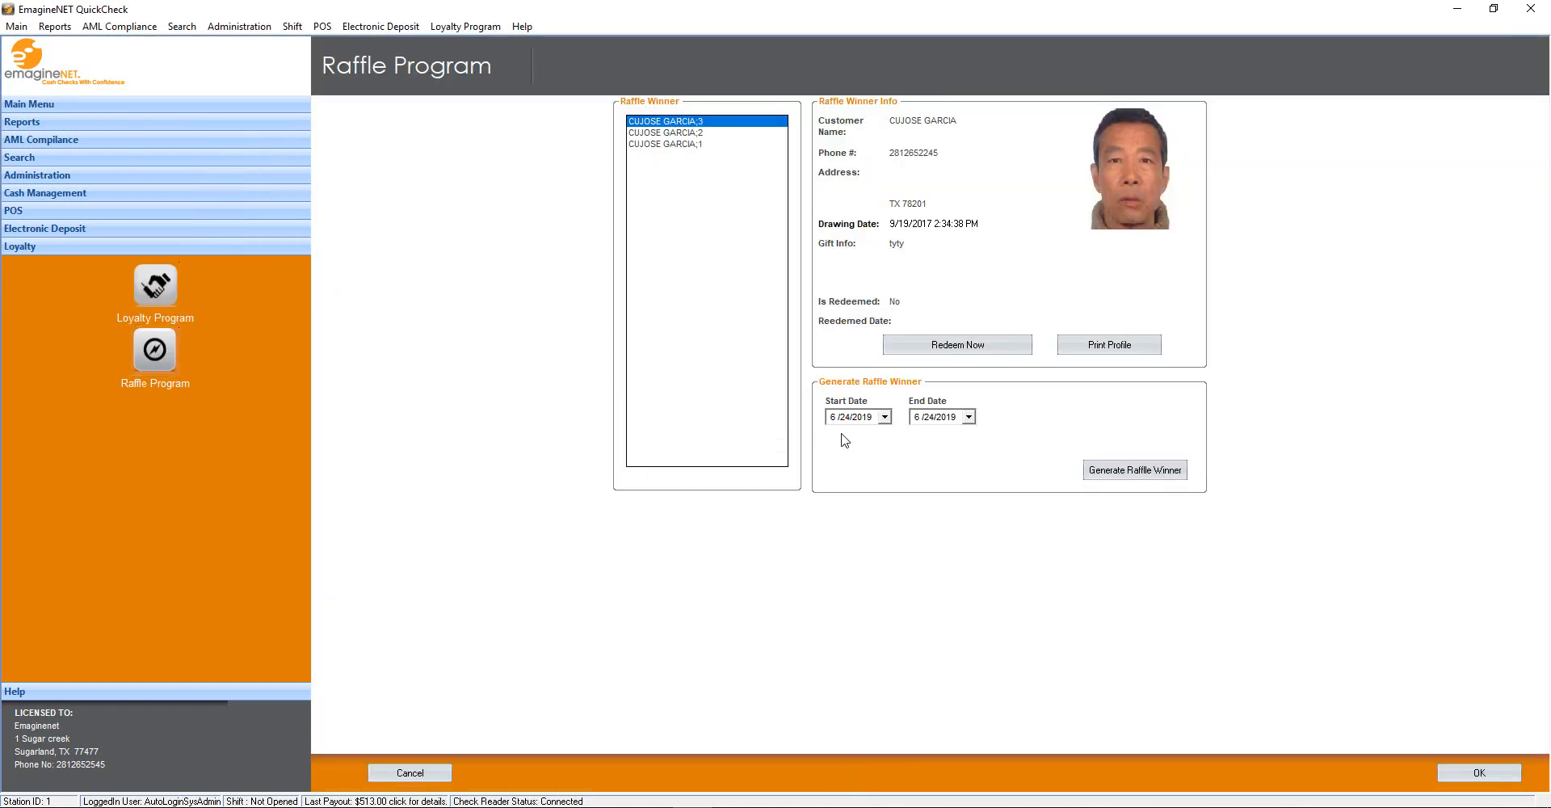
Generate a raffle winner for the 6/1/2019 to 6/24/2019 date range
{"action": "left_click", "coordinate": [884, 417]}
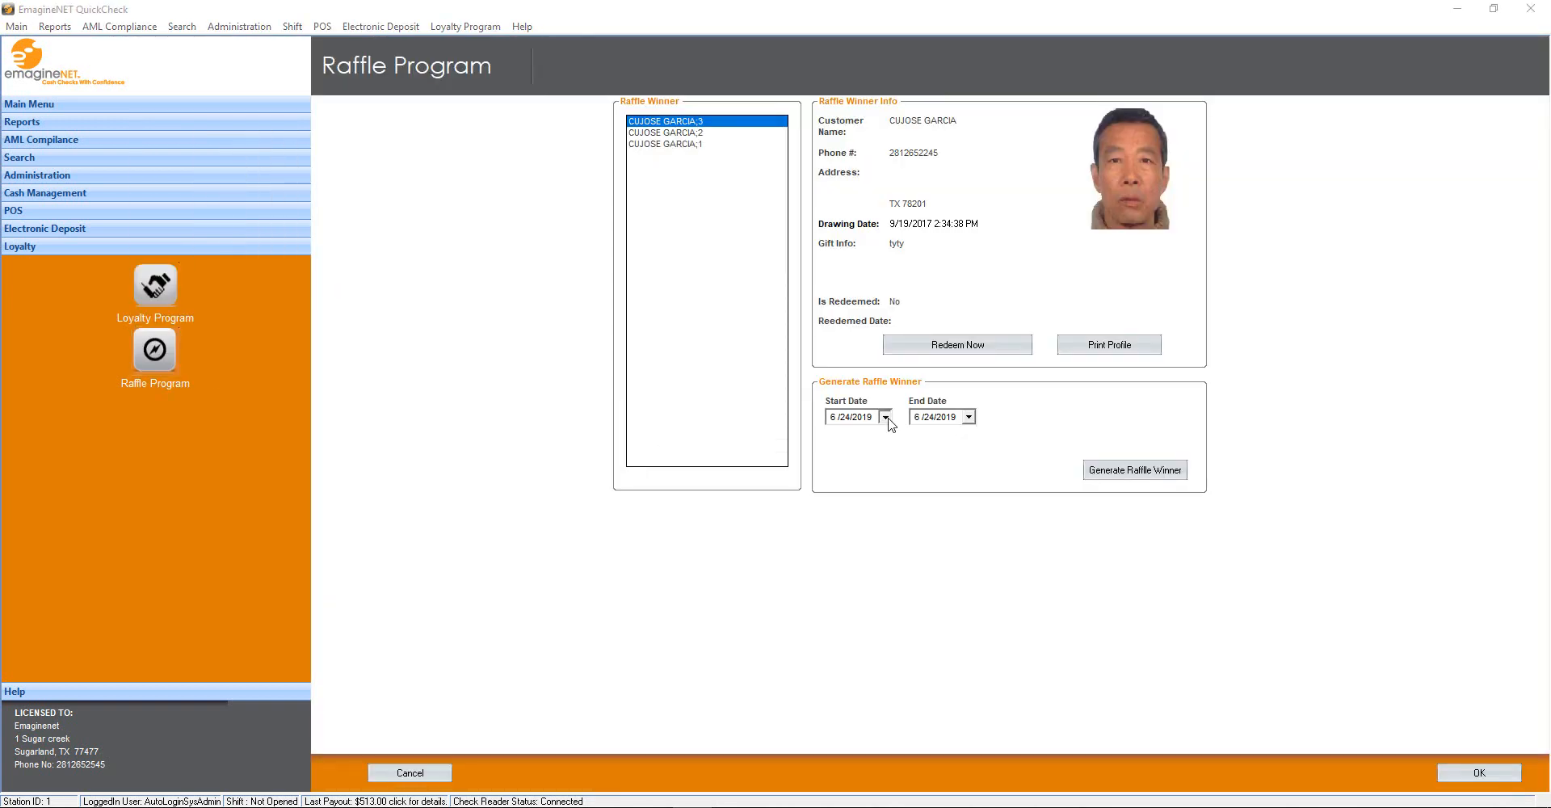
{"action": "left_click", "coordinate": [956, 471]}
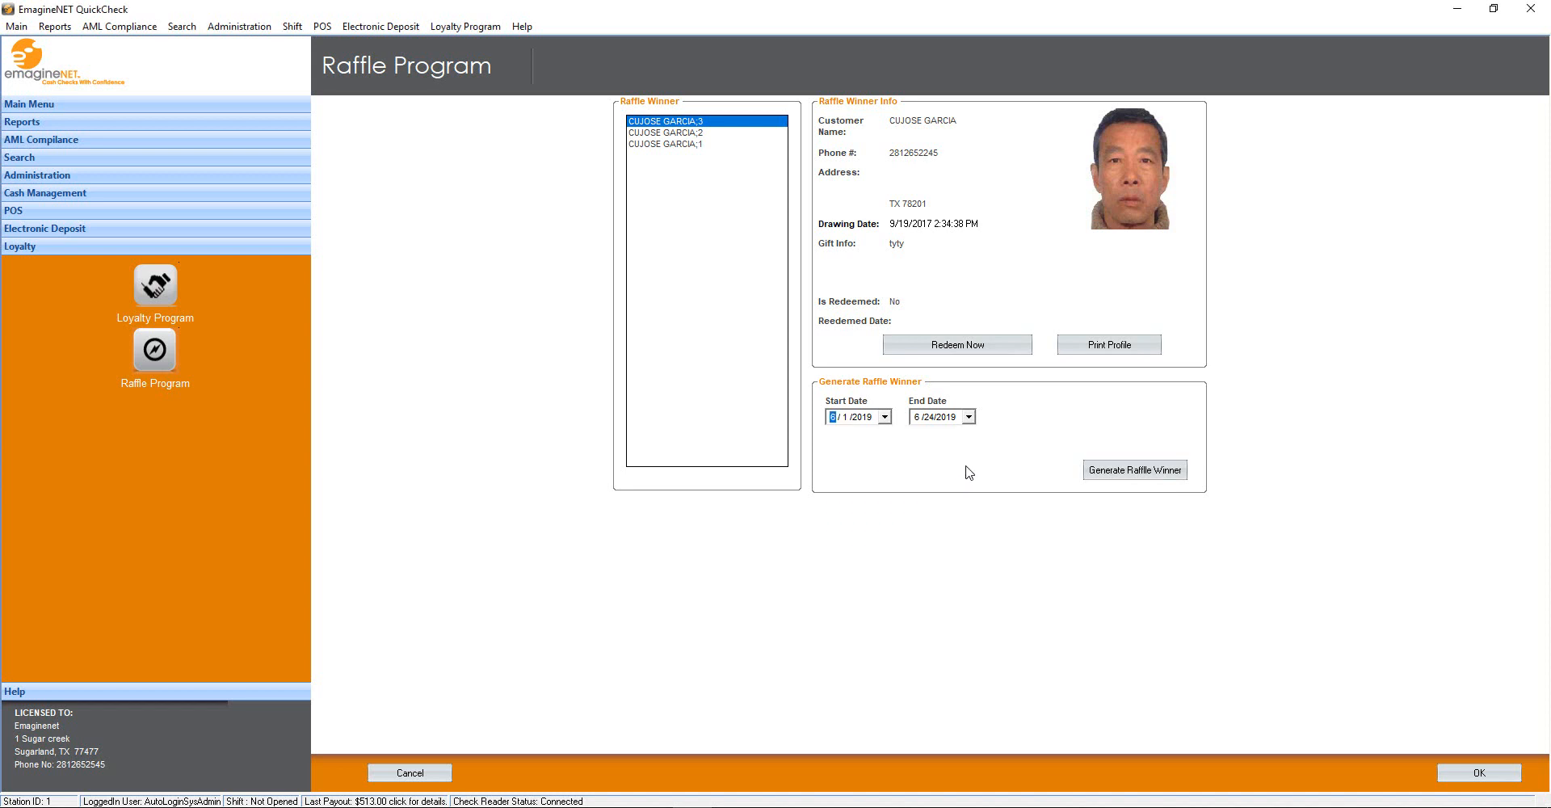
{"action": "left_click", "coordinate": [1127, 470]}
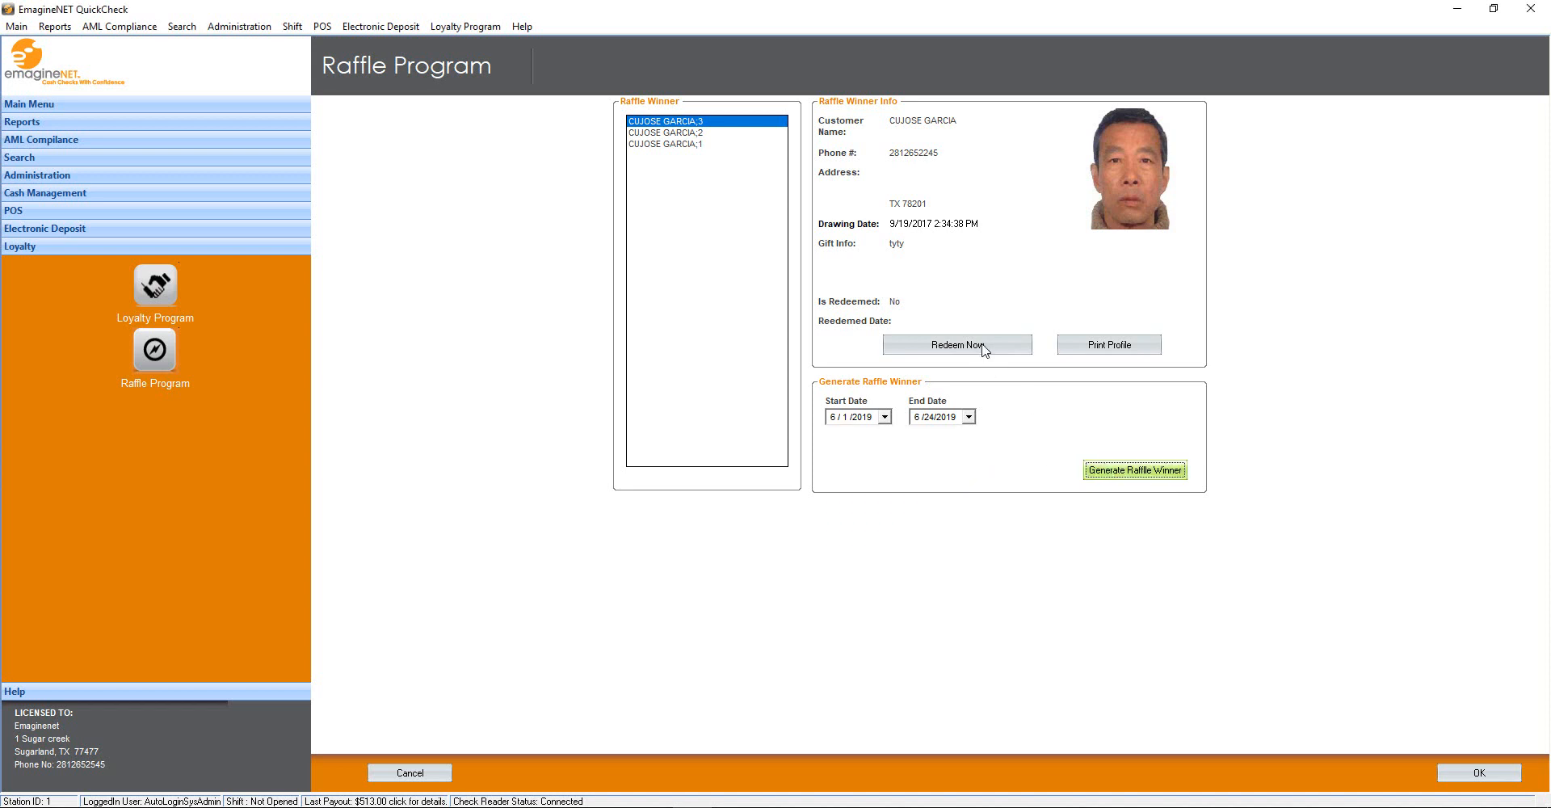
{"action": "left_click", "coordinate": [1095, 352]}
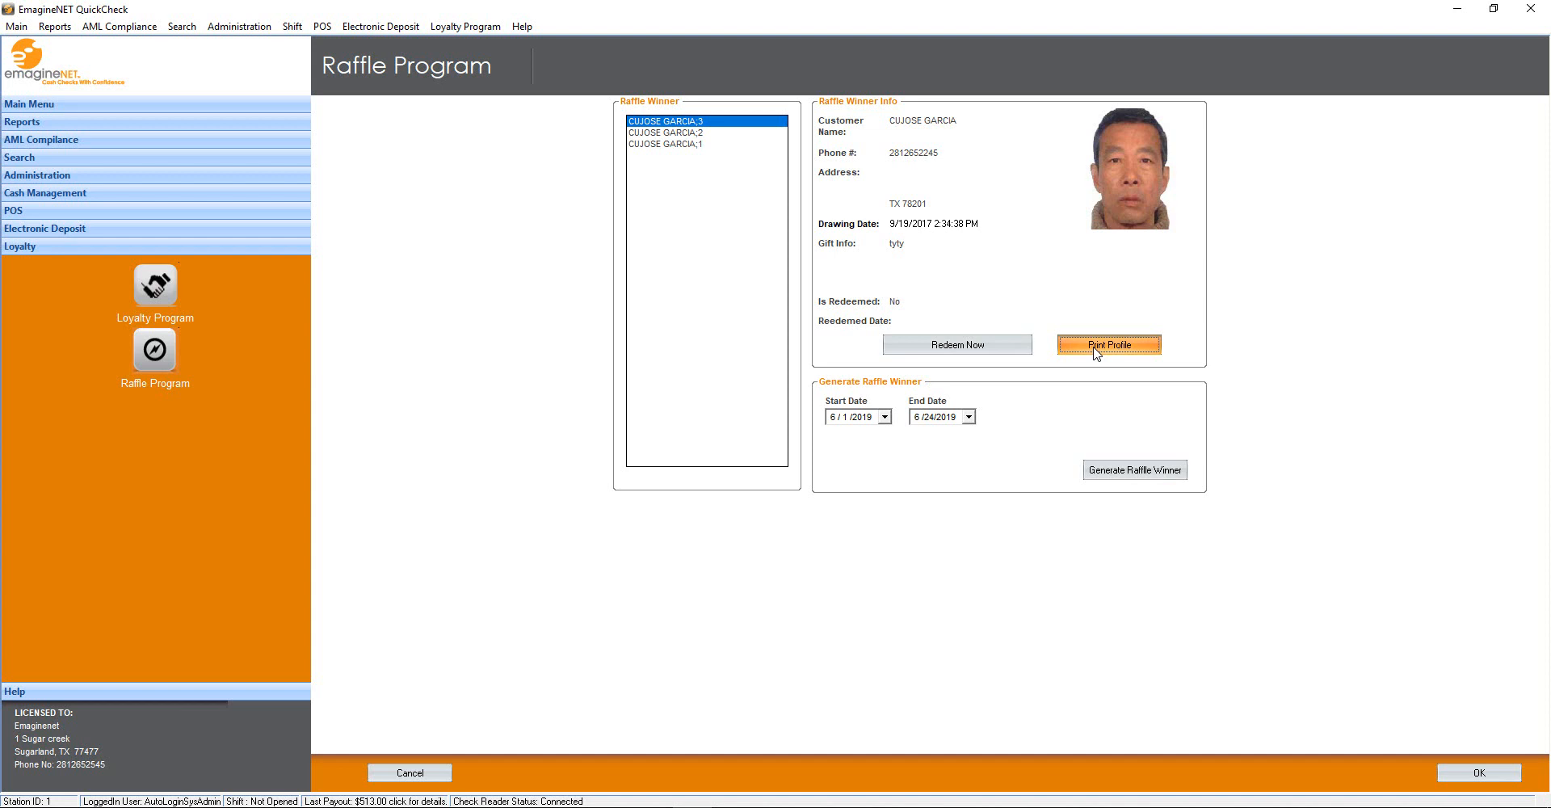
Preview the winner's printable profile, close the raffle program, and open EmagineNET Remote Support
{"action": "left_click", "coordinate": [1096, 348]}
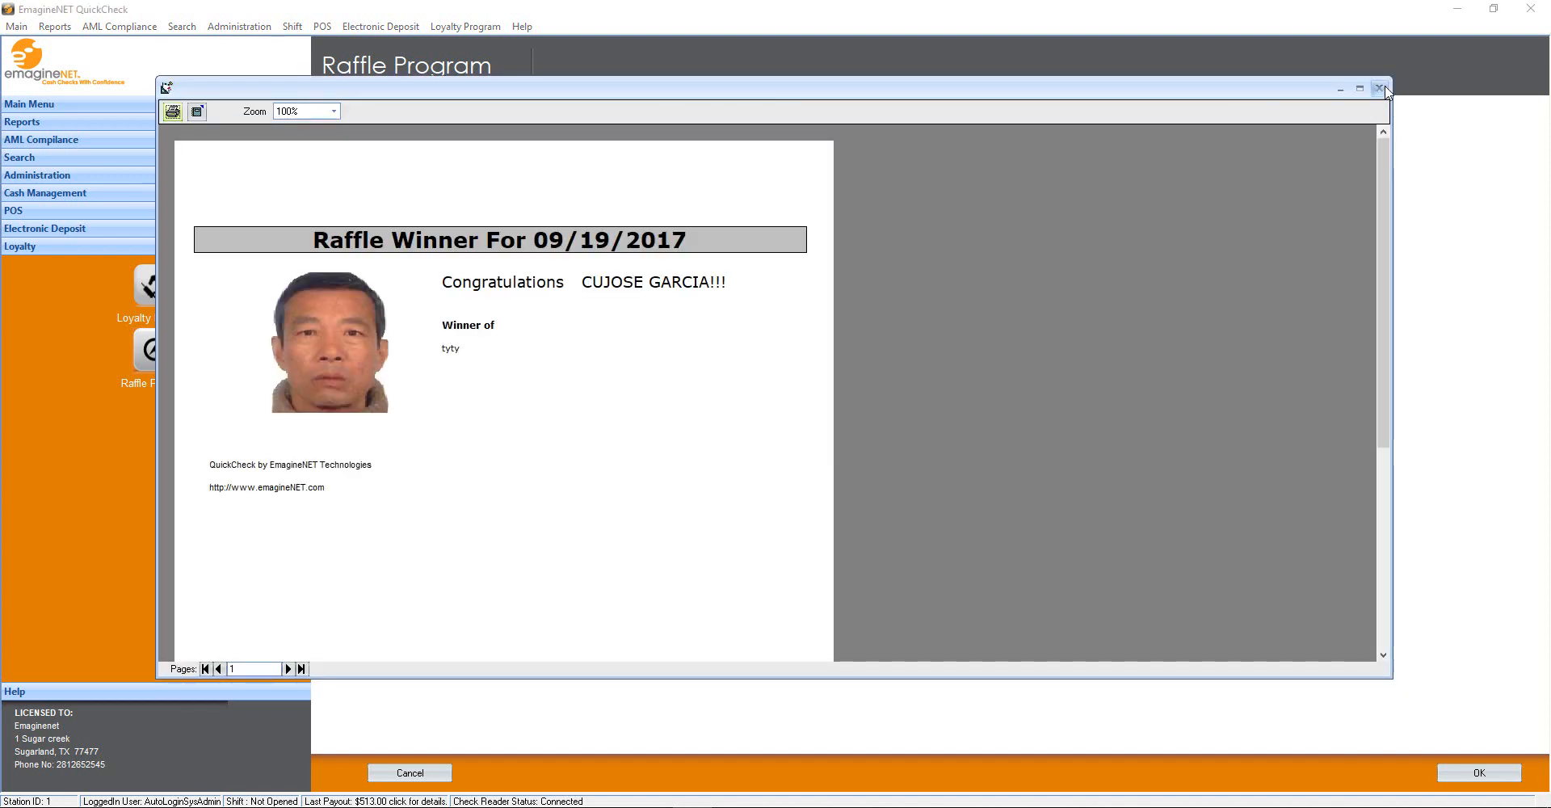
{"action": "left_click", "coordinate": [1380, 88]}
{"action": "left_click", "coordinate": [957, 350]}
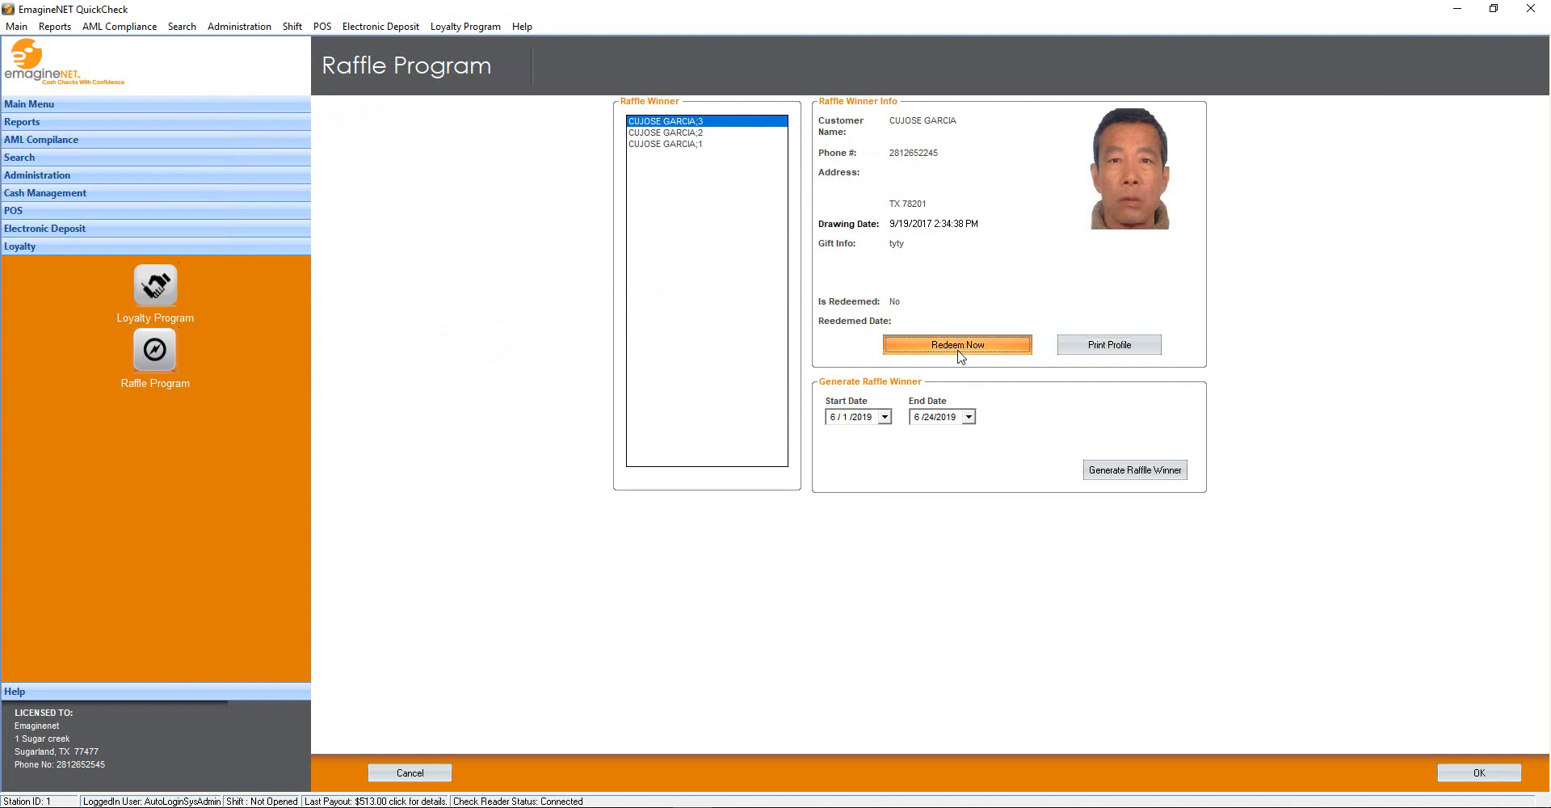
{"action": "left_click", "coordinate": [1516, 773]}
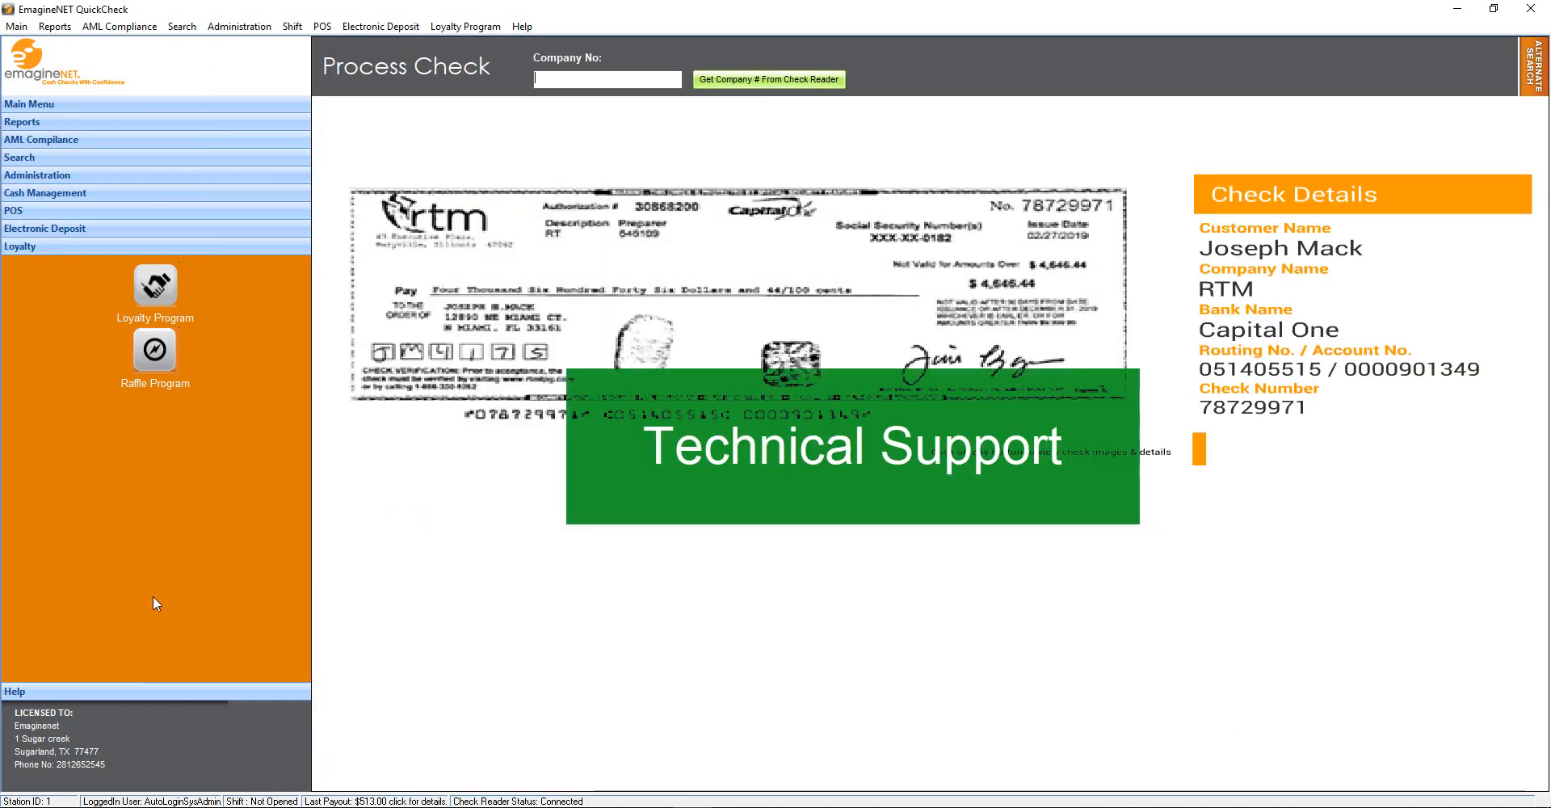
{"action": "left_click", "coordinate": [132, 691]}
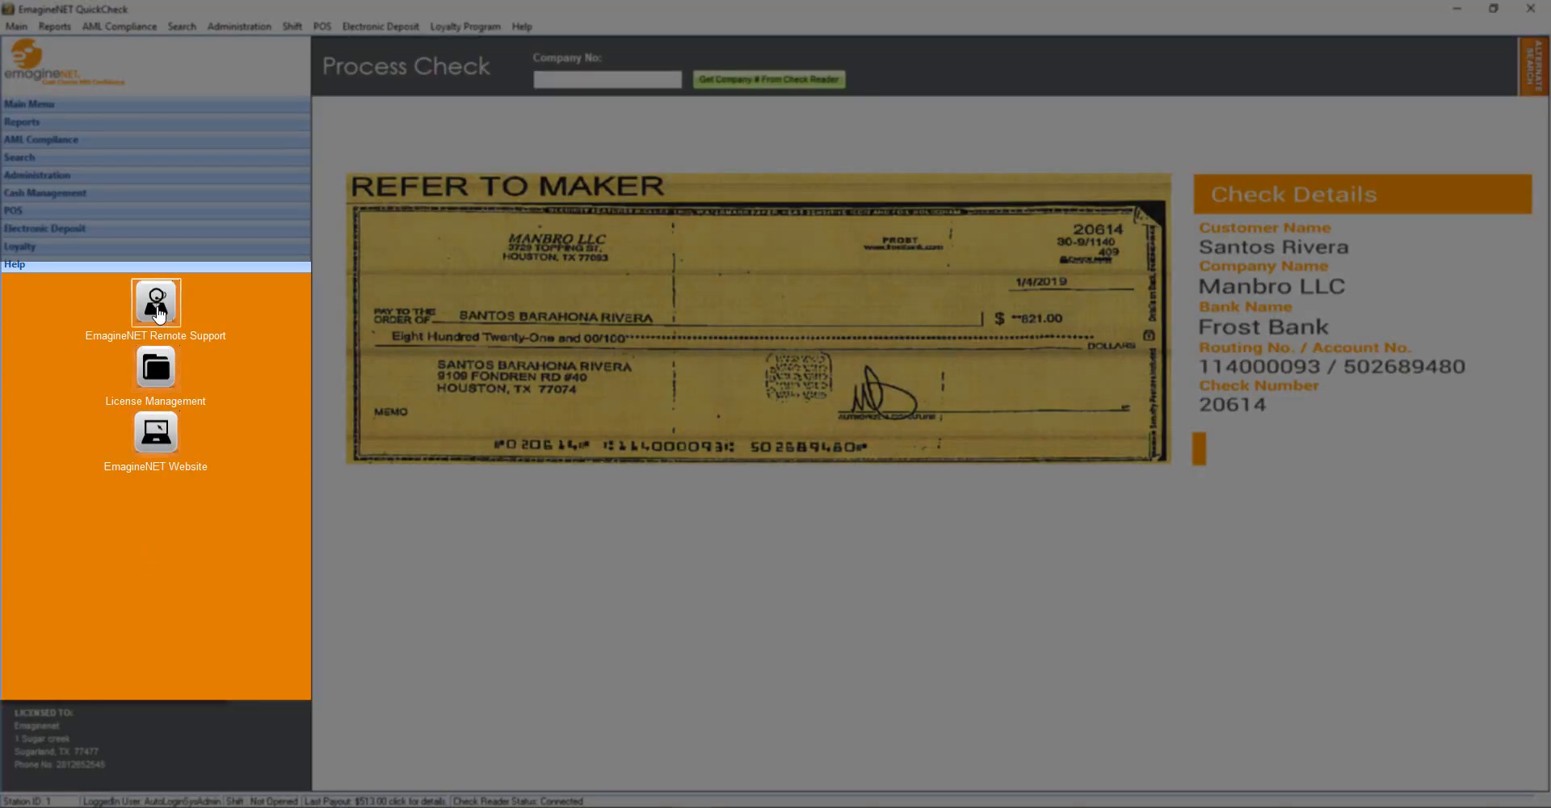
{"action": "left_click", "coordinate": [158, 314]}
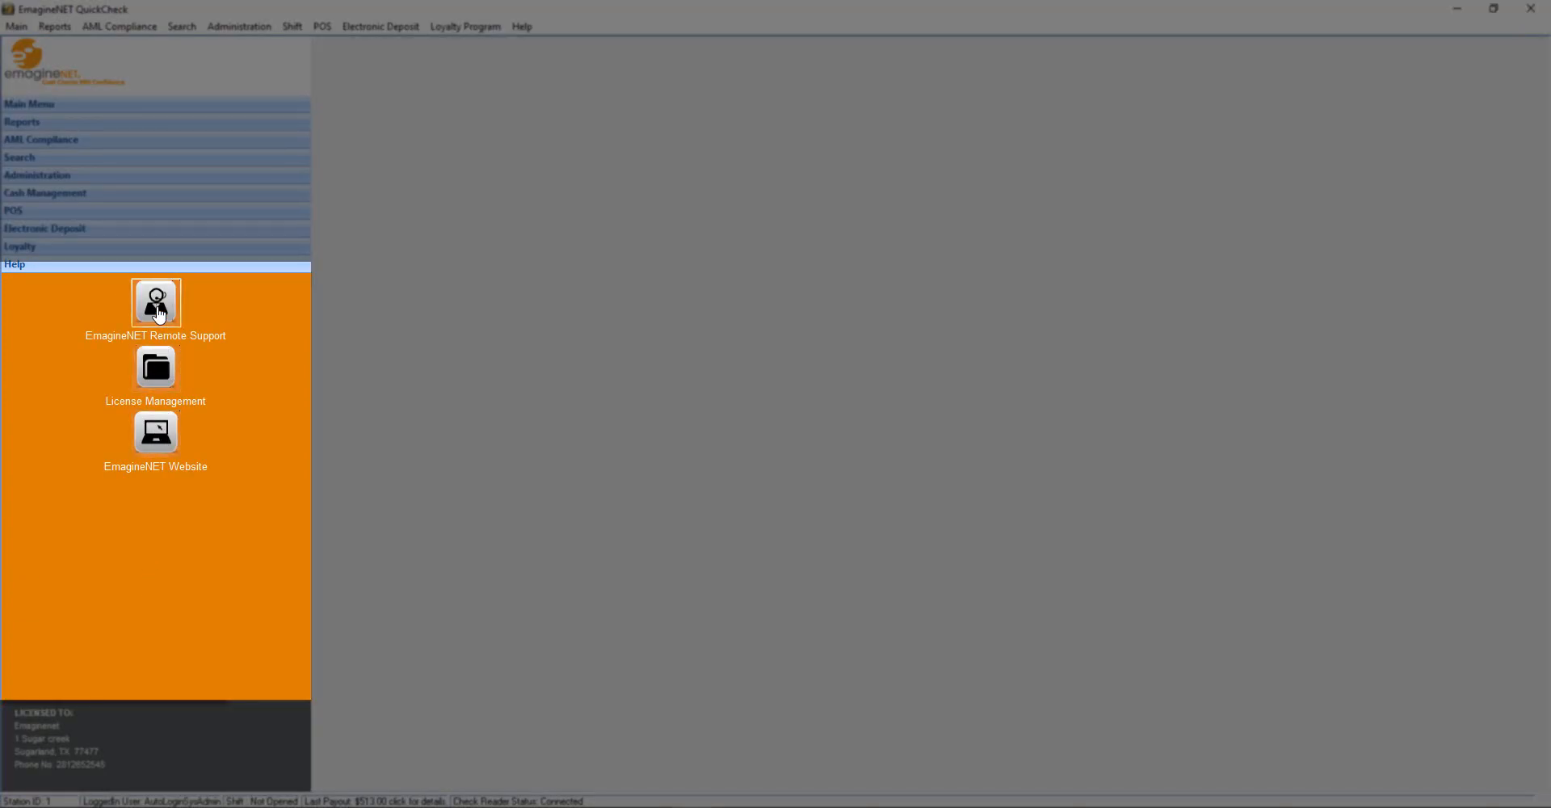